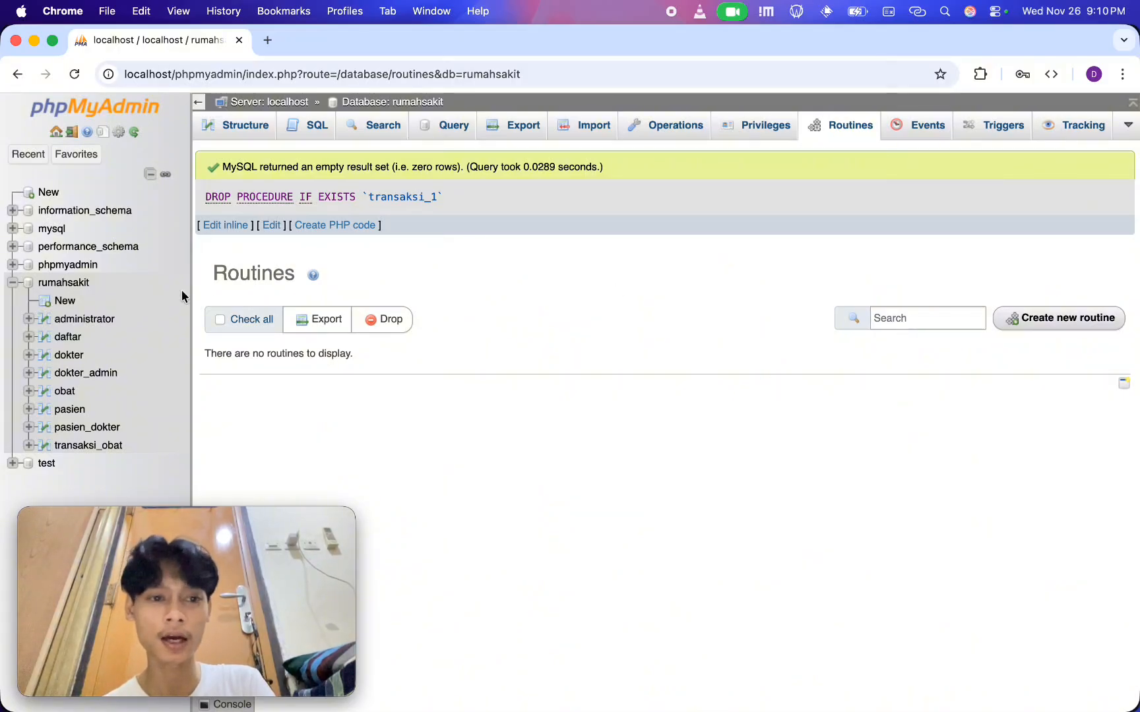
Start a new routine in the rumahsakit database and name it transaksi_1
click(1049, 318)
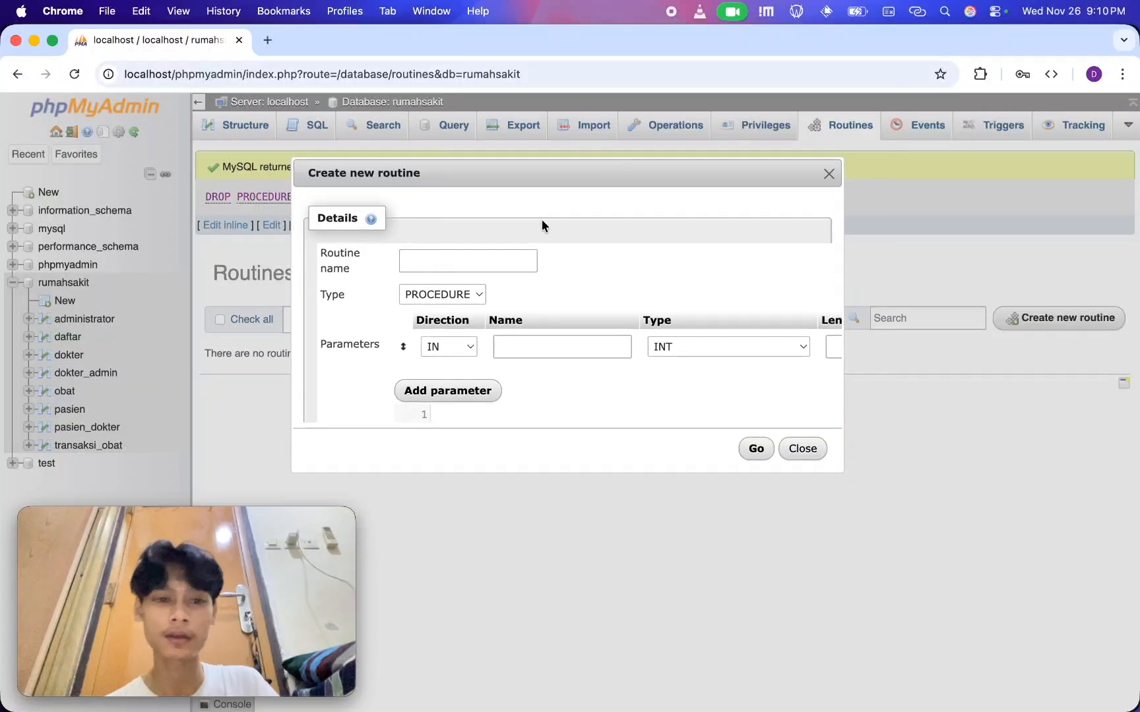
click(504, 259)
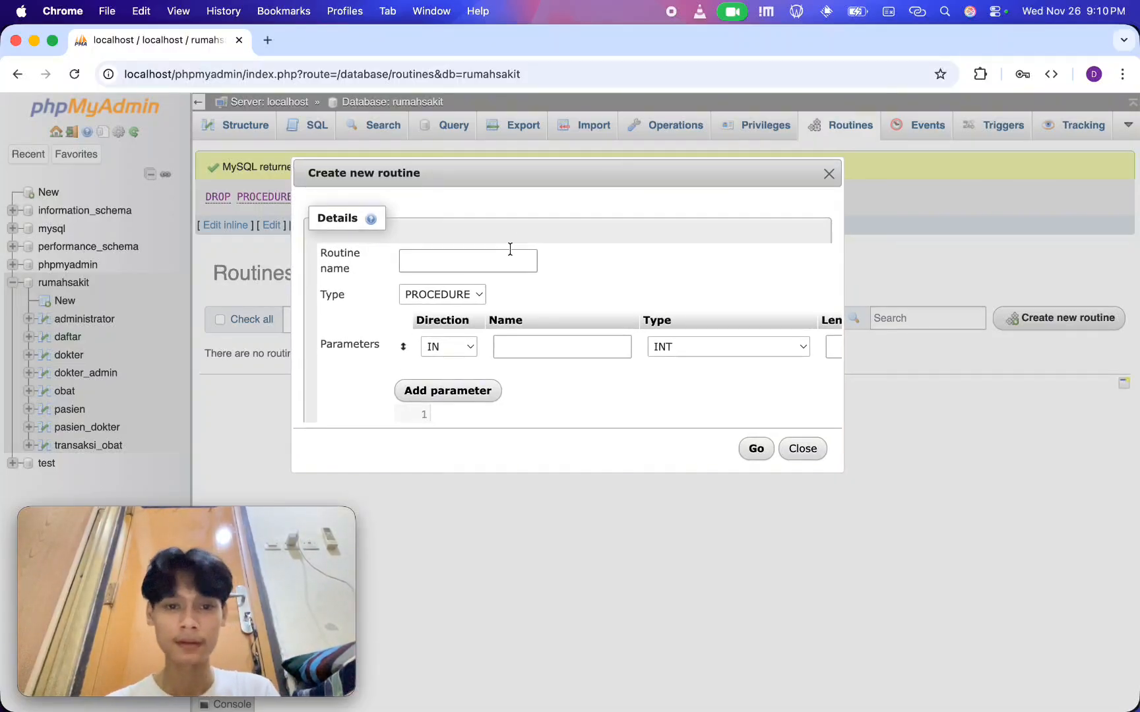
text(transa)
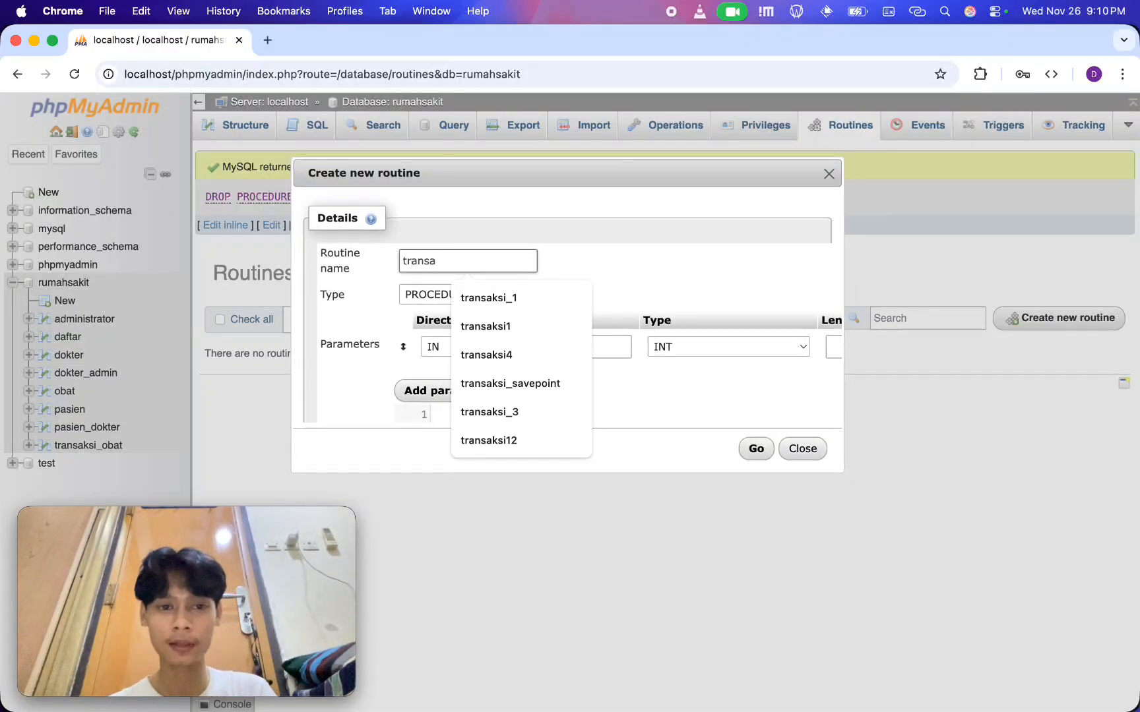
text(ksi_1)
Open the procedure's definition with BEGIN, followed by START TRANSACTION; on its own line
scroll(748, 344, right, 5)
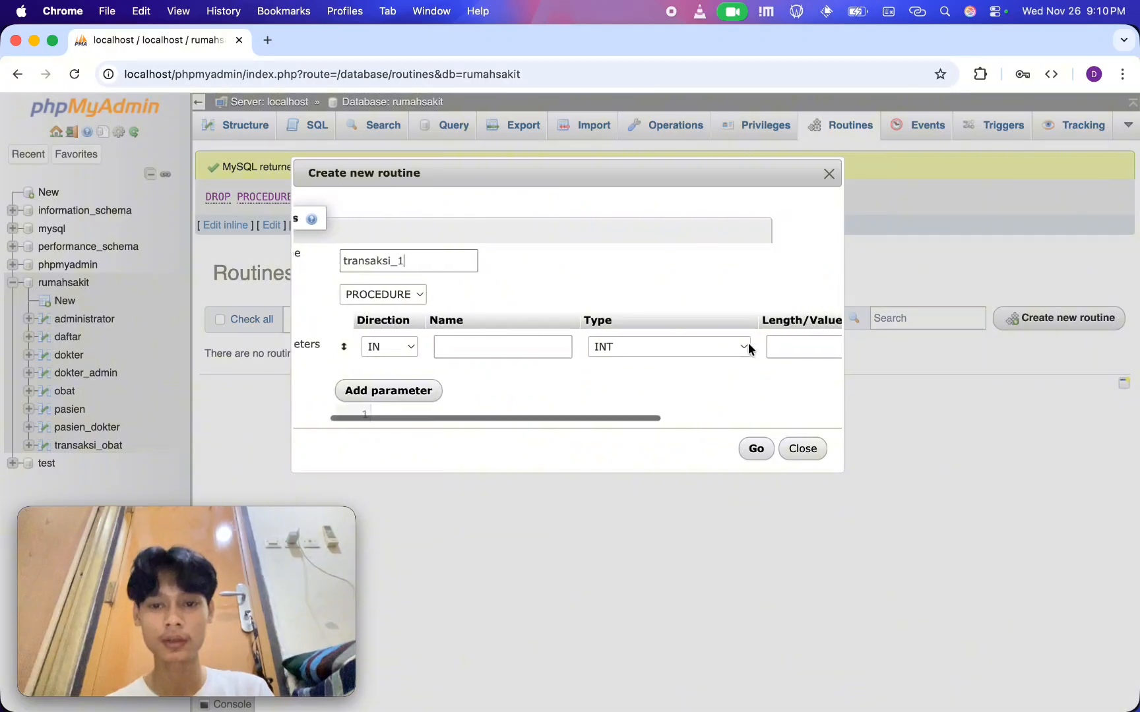
scroll(739, 346, left, 5)
scroll(662, 341, down, 3)
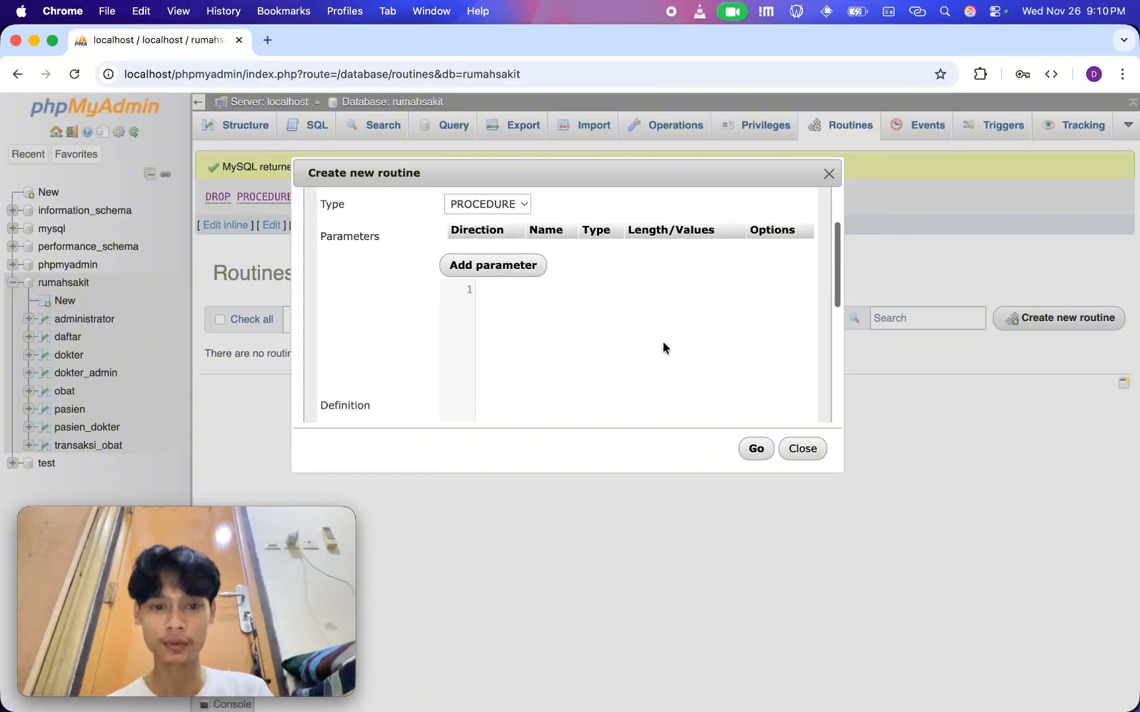
click(624, 318)
text(BEGIN)
key(Return)
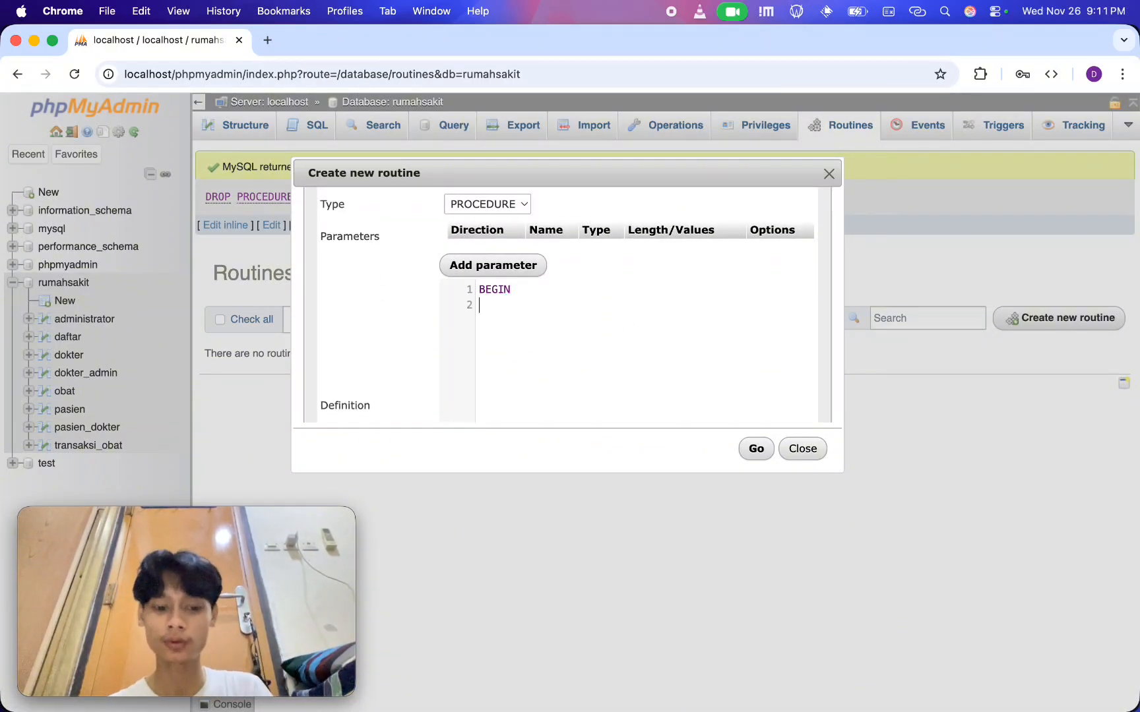
text(STRAT)
key(BackSpace)
key(BackSpace)
key(BackSpace)
text(ART )
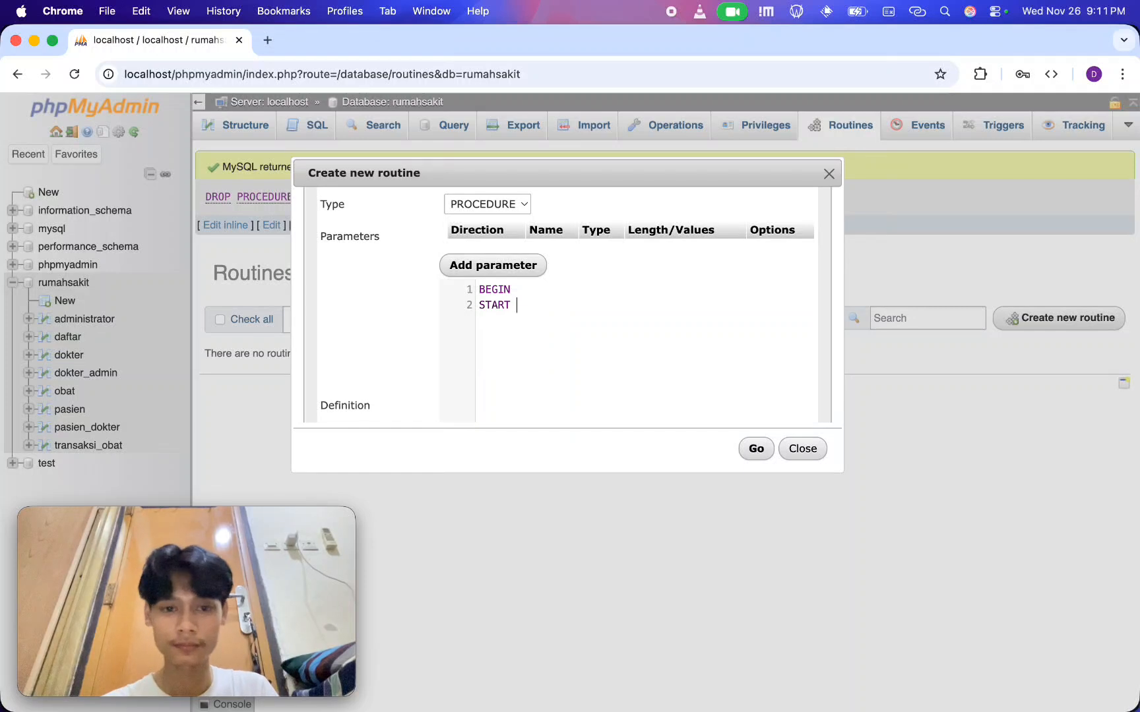
text(TRANSACTION)
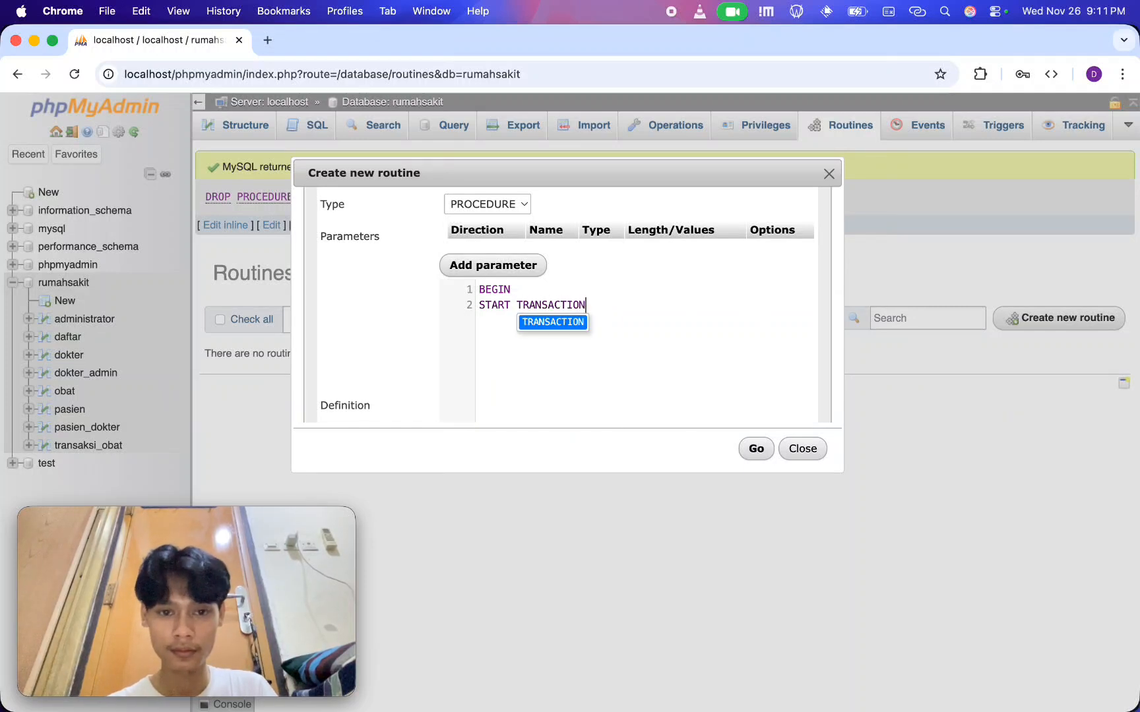
text(; INSERT I)
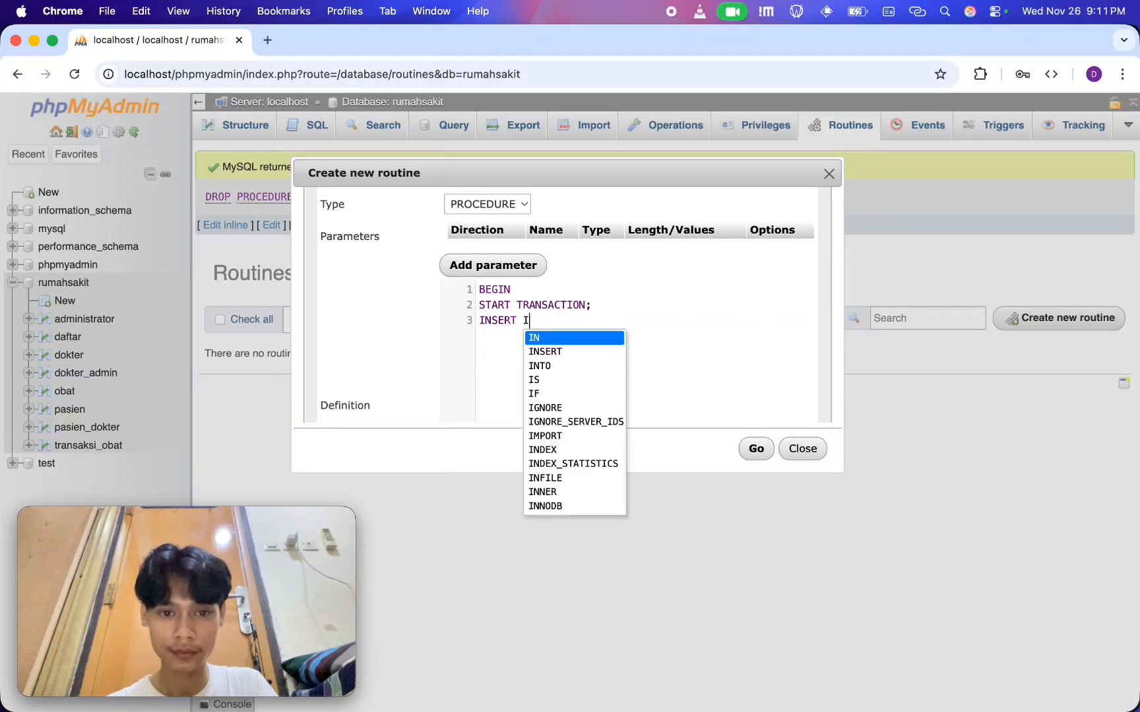
text(NTO pasien ()
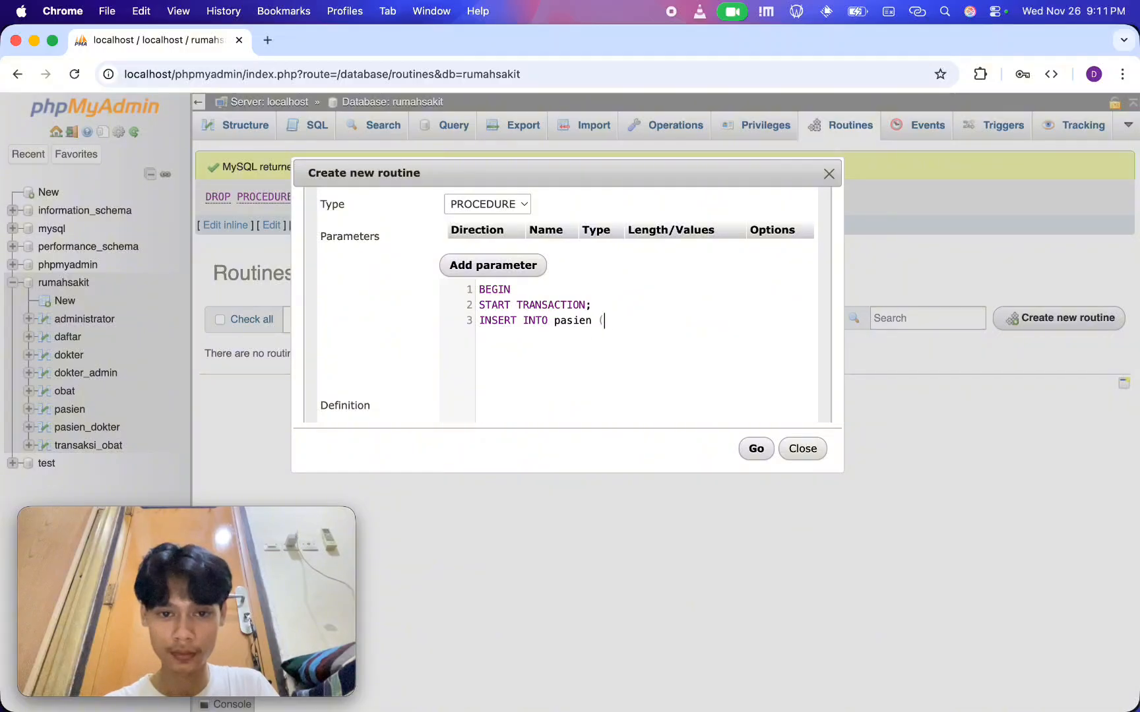
text(id_pasien, nama)
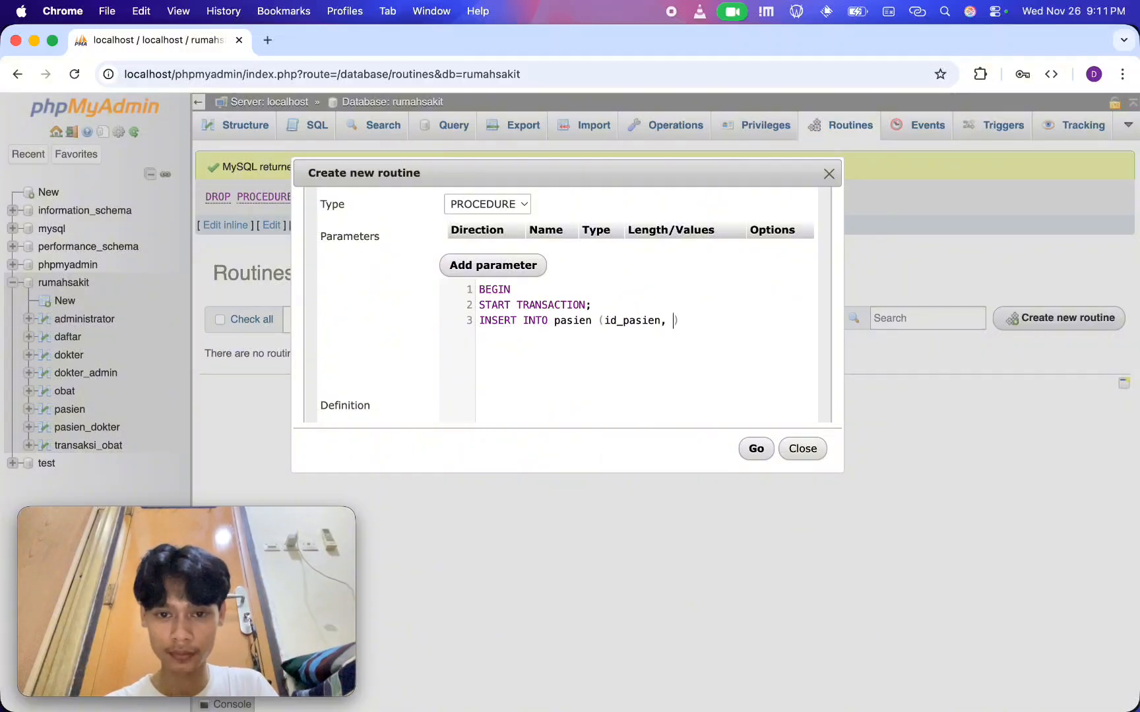
text(_pasie)
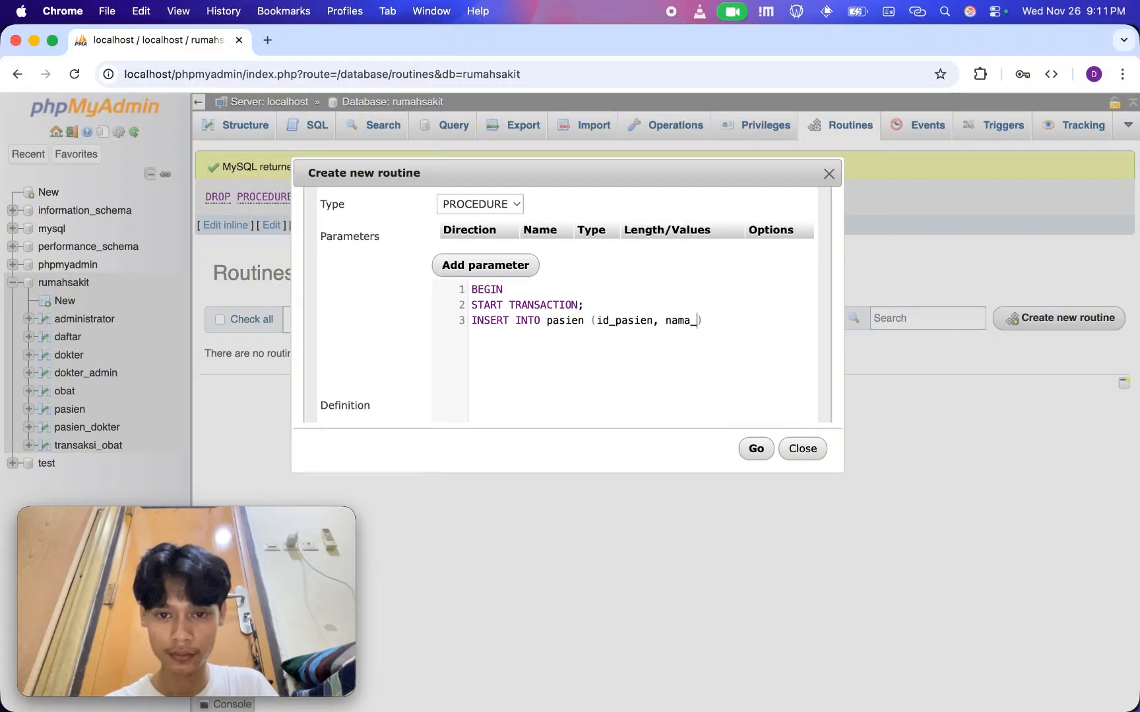
text(n, alamat_)
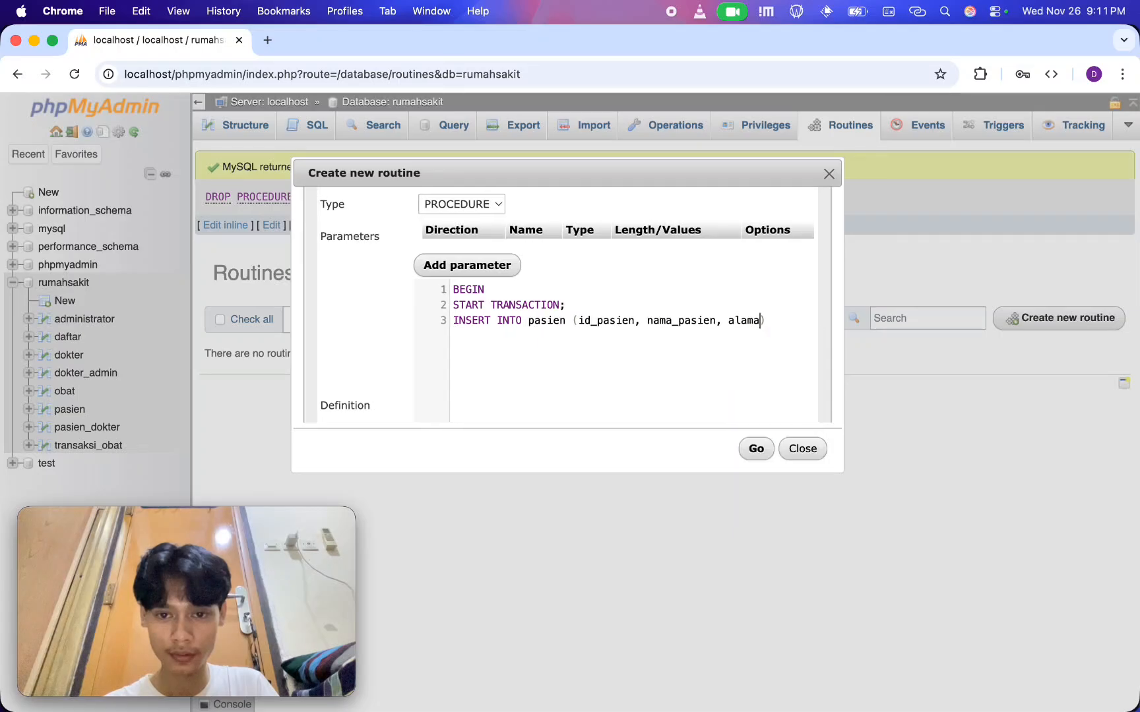
text(pasien, jenis_ke)
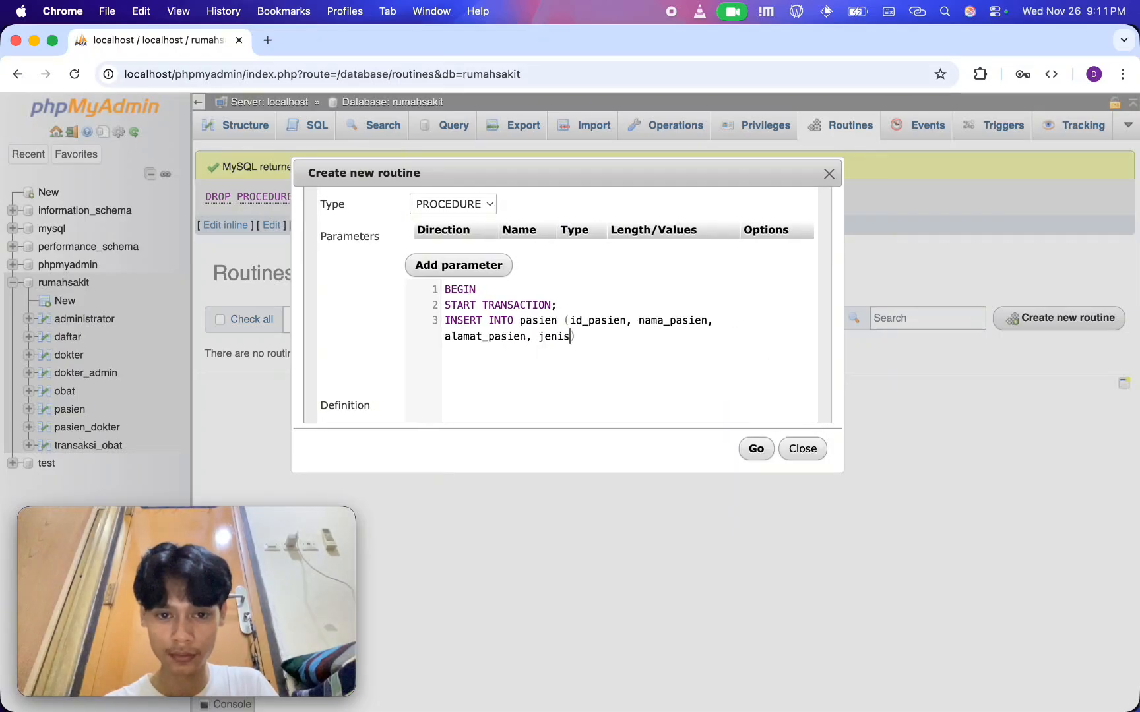
text(lamin))
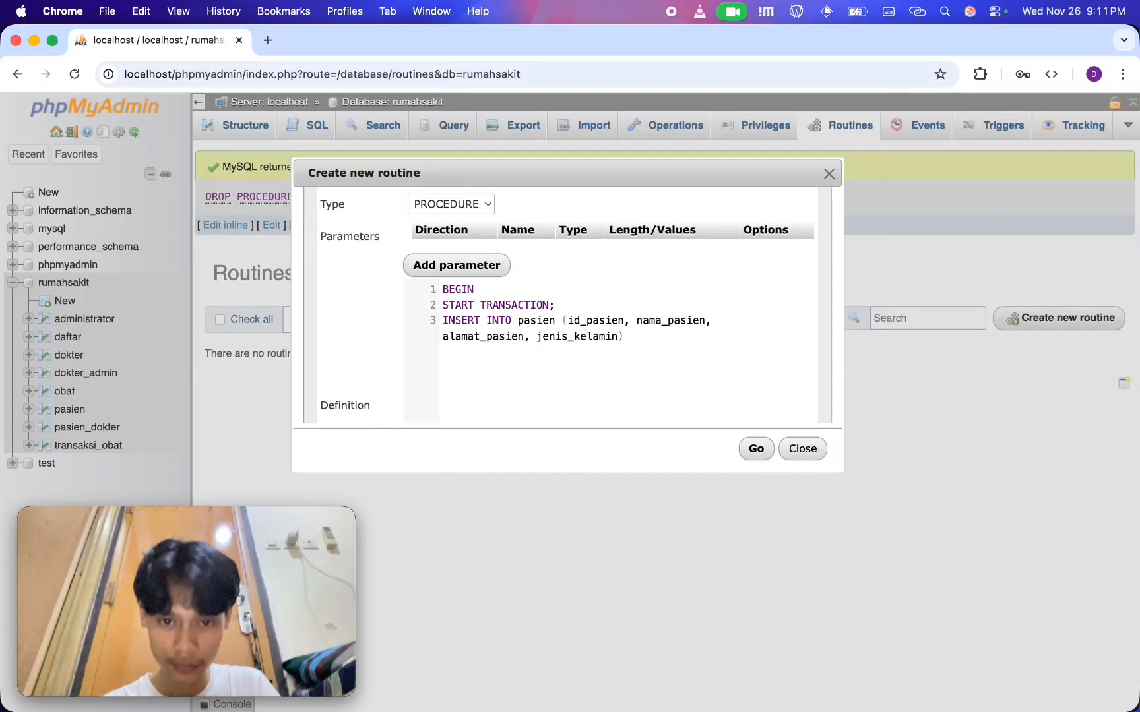
Complete the insert statement with a VALUES line containing 11, the patient's name, the patient's street address and "L"
key(Return)
text(VALUES ()
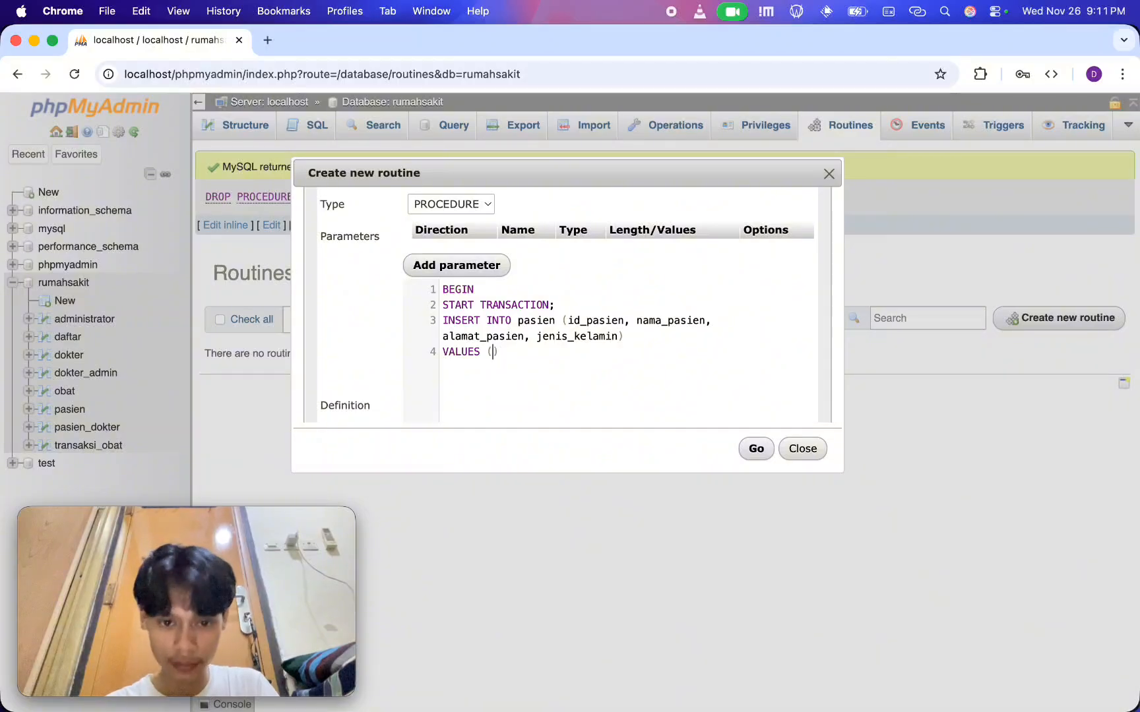
text(11, )
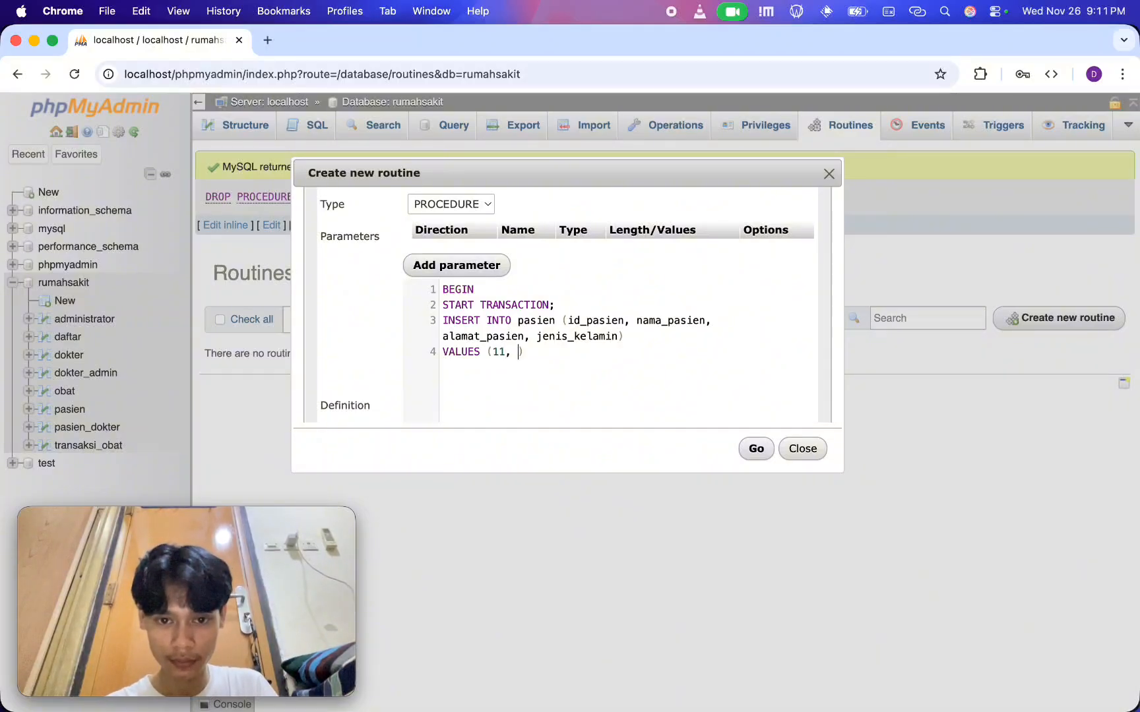
text("Dodit",)
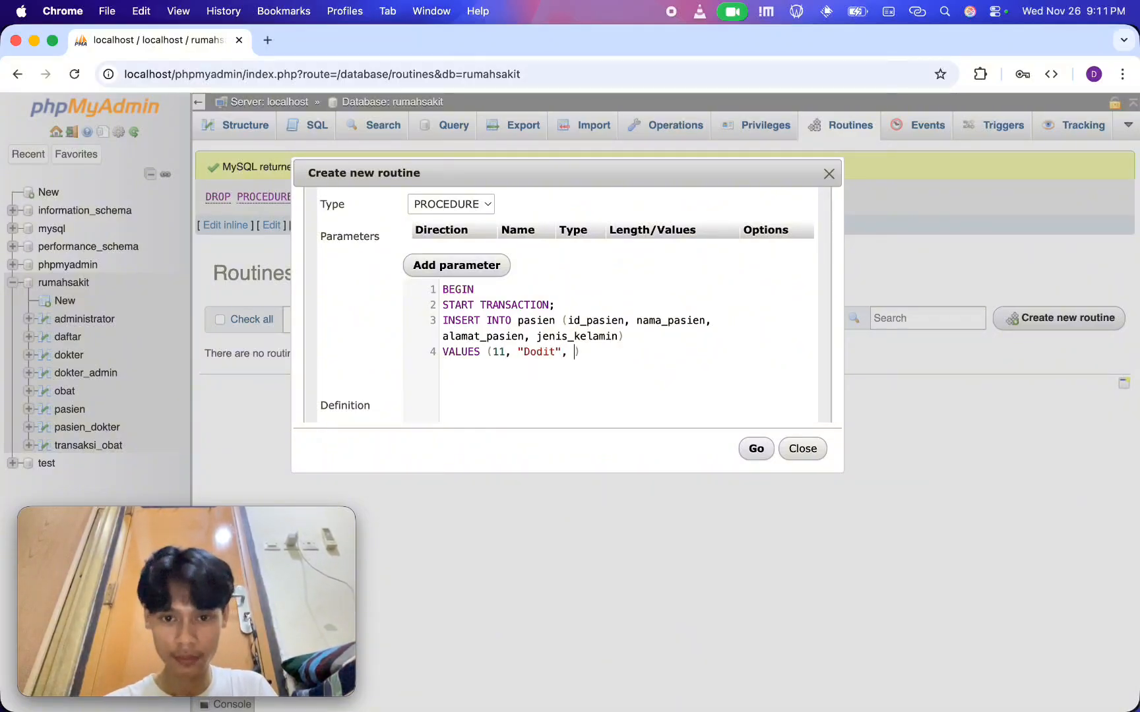
text( "")
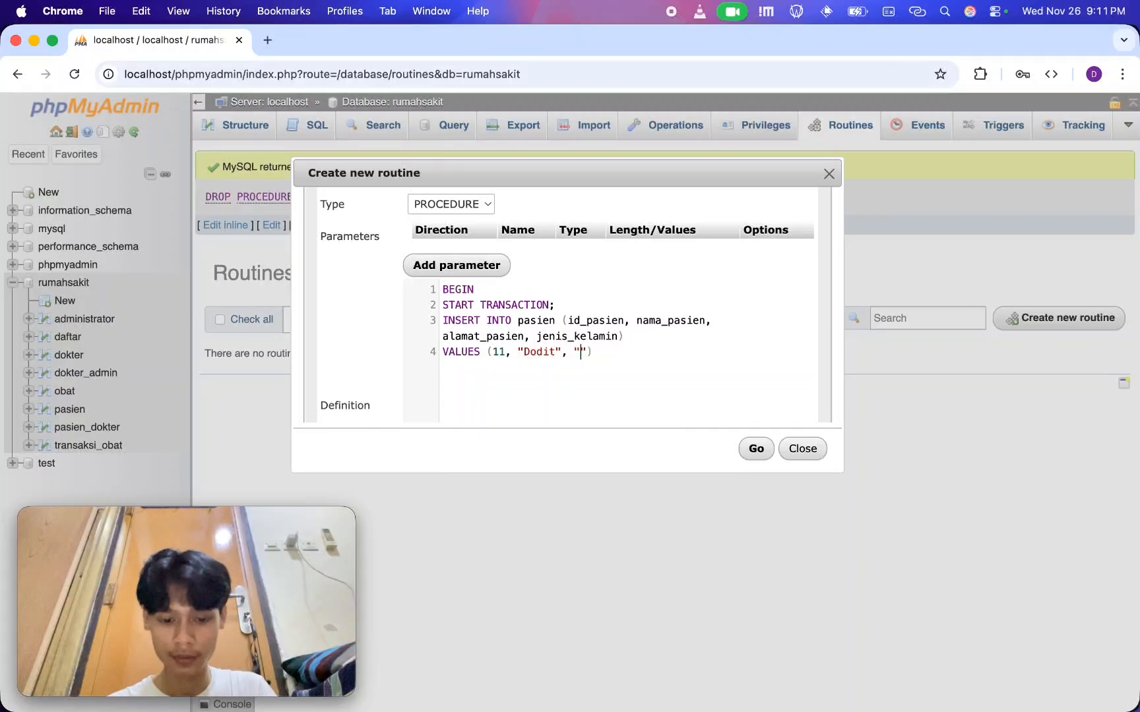
text(Jl. Terusan Pa)
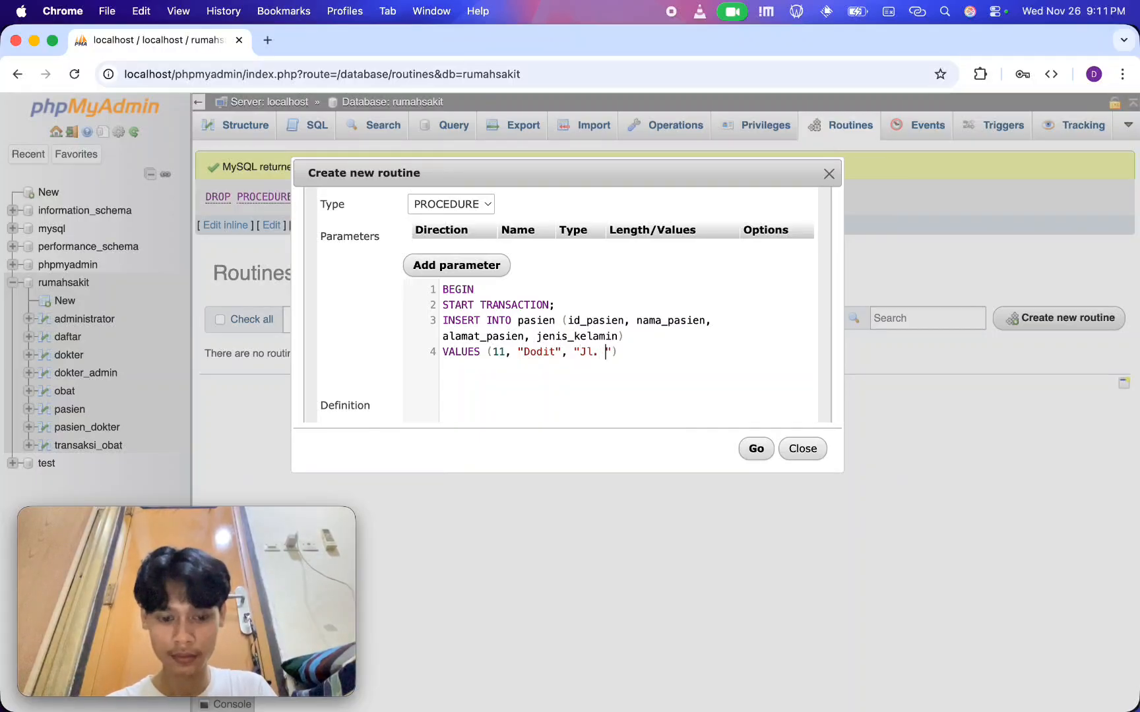
text(j)
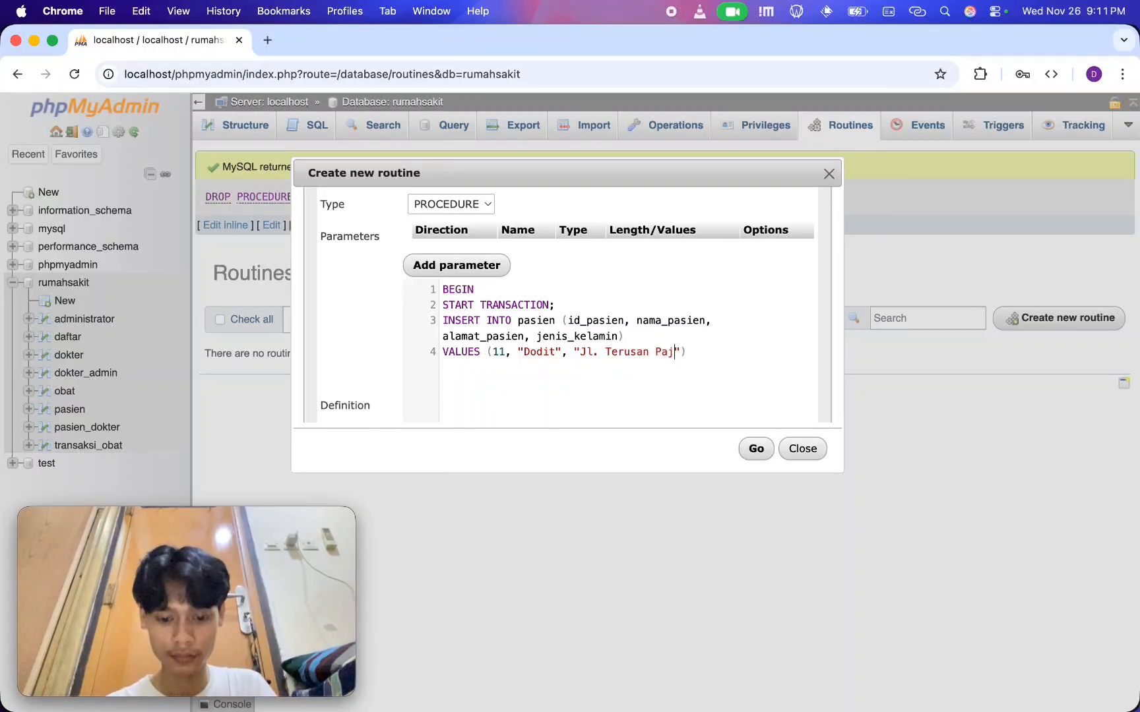
key(BackSpace)
text(njang", ")
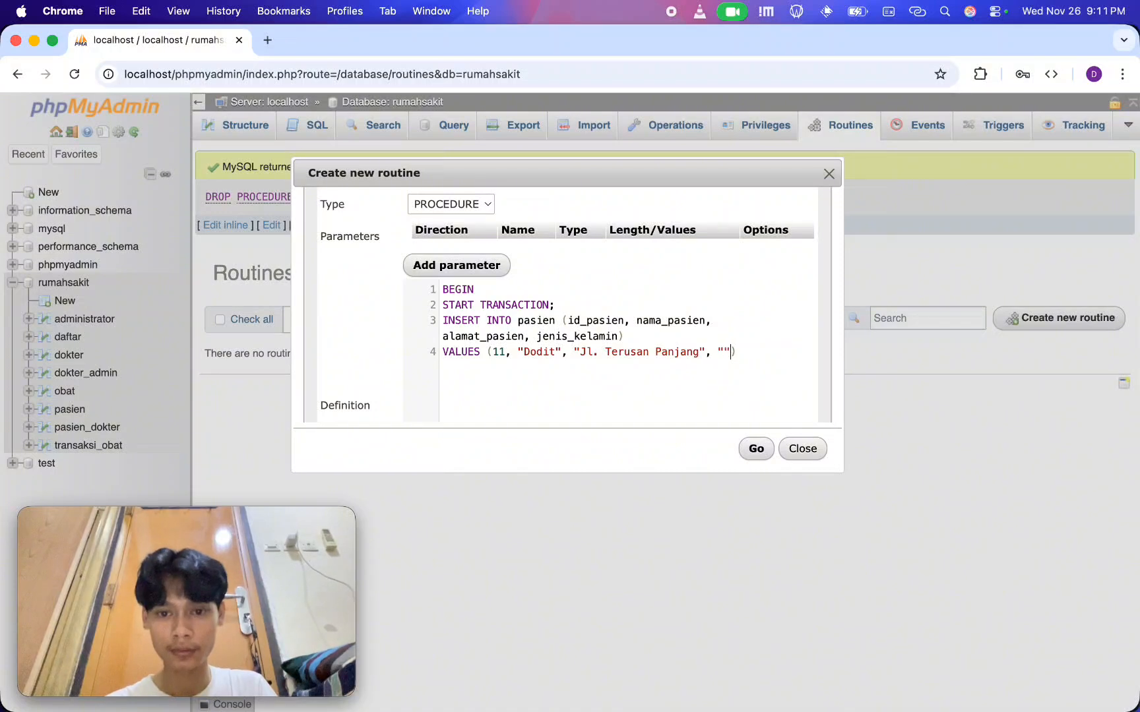
text(L");  )
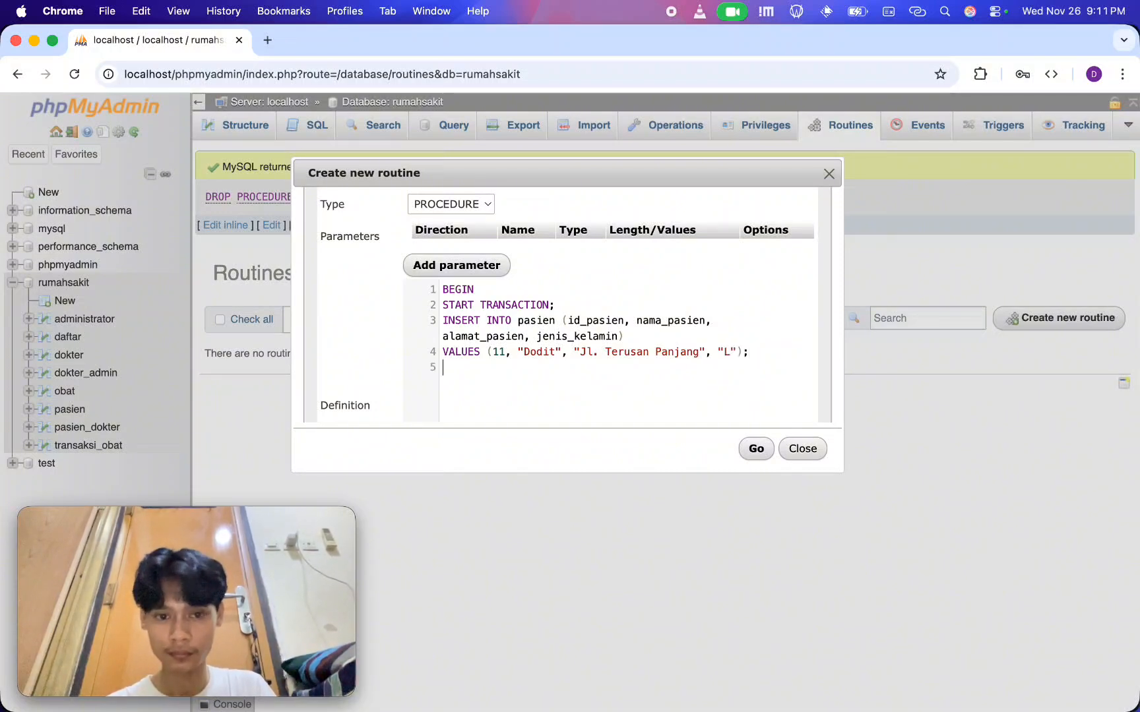
text(COMMIT;)
Finish the procedure body with COMMIT; and END on separate lines below the insert statement
key(Return)
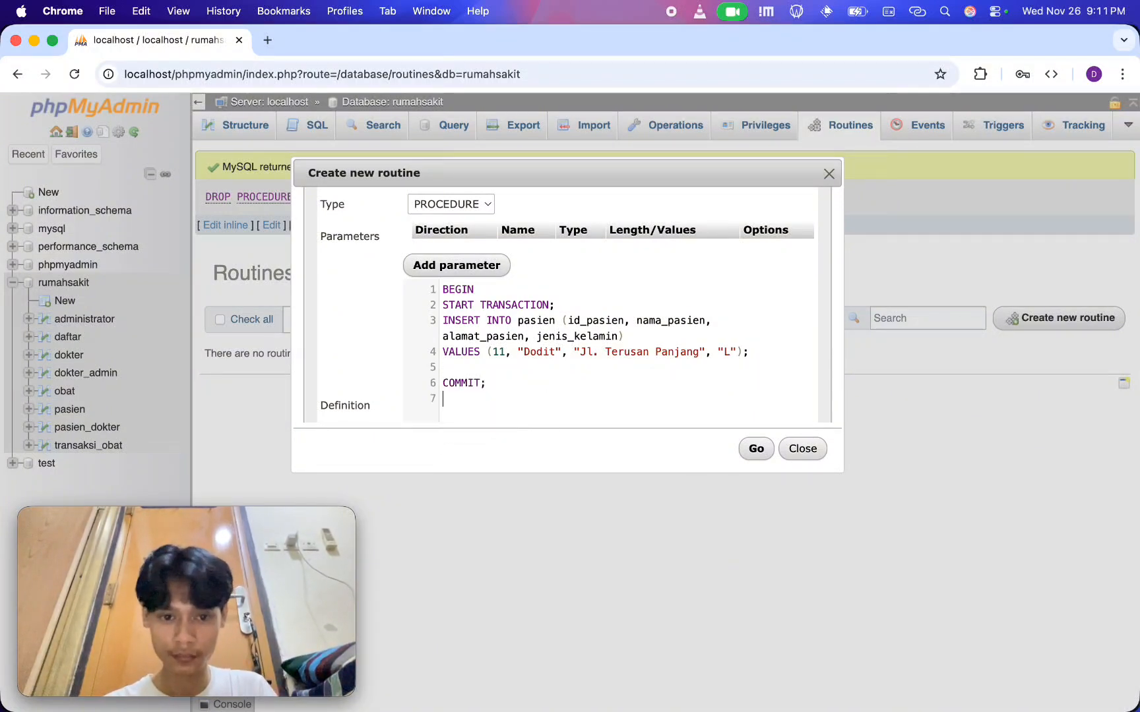
text(END)
key(Return)
Space out the code with one blank line after START TRANSACTION and one before COMMIT
key(Up)
key(Up)
key(BackSpace)
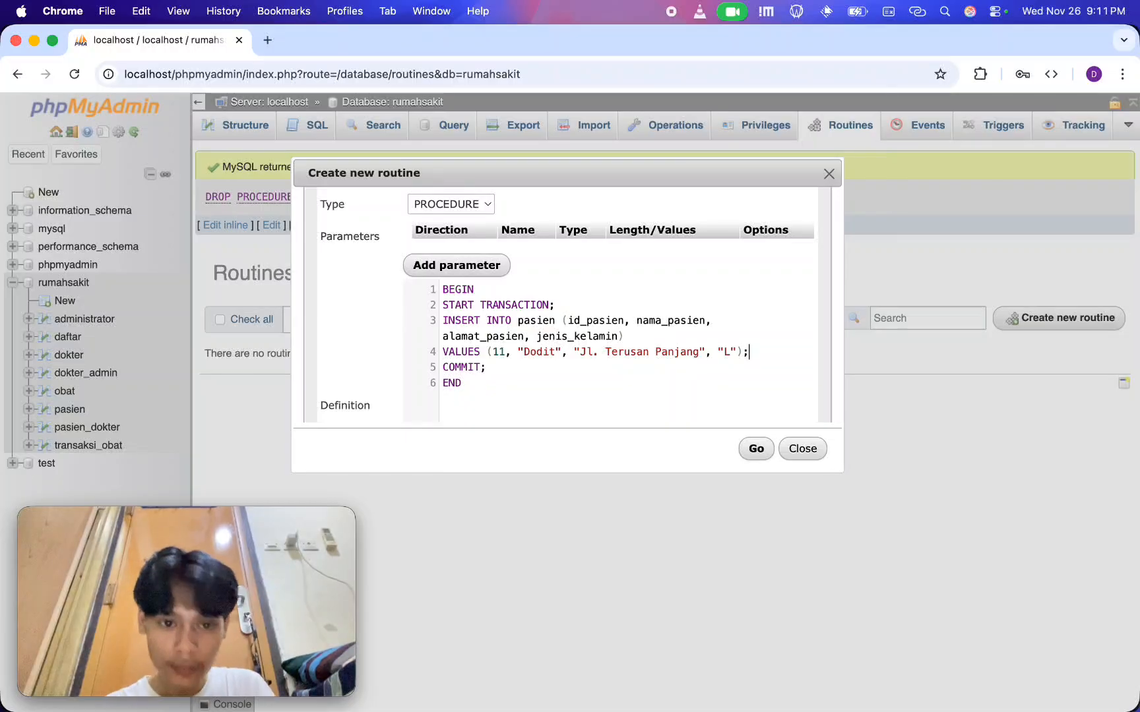
key(Up)
key(Return)
key(Down)
key(Down)
key(Down)
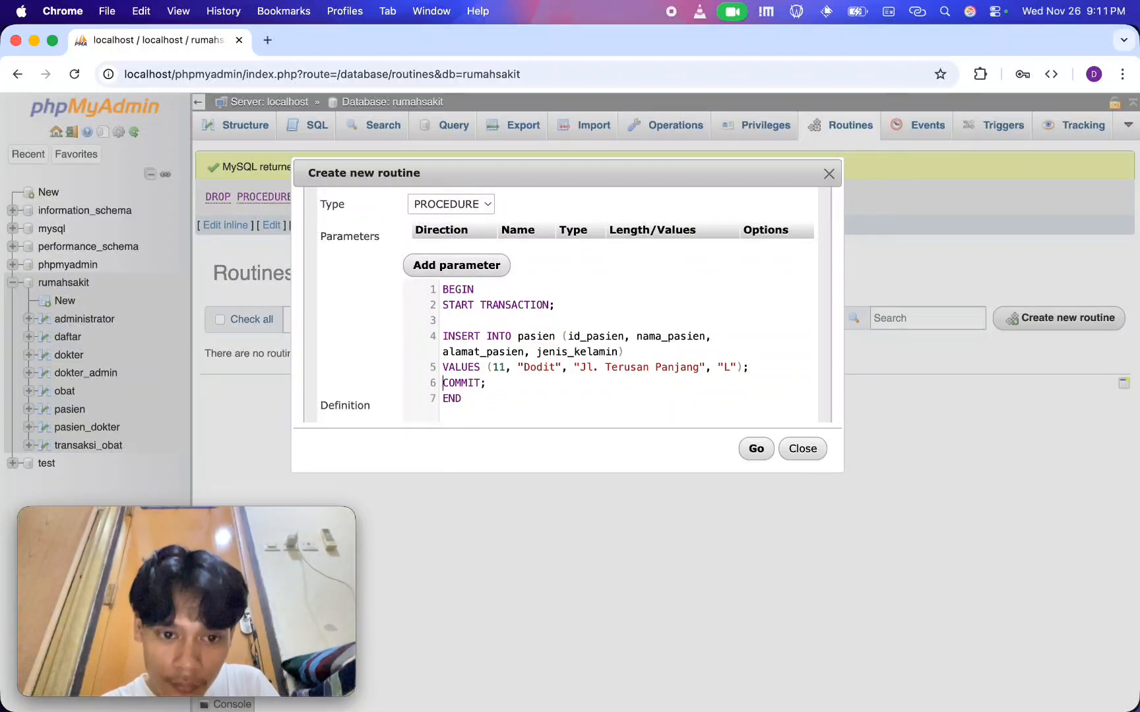
key(Return)
Add SELECT * FROM pasien; between COMMIT and END, set apart by blank lines
scroll(699, 326, down, 2)
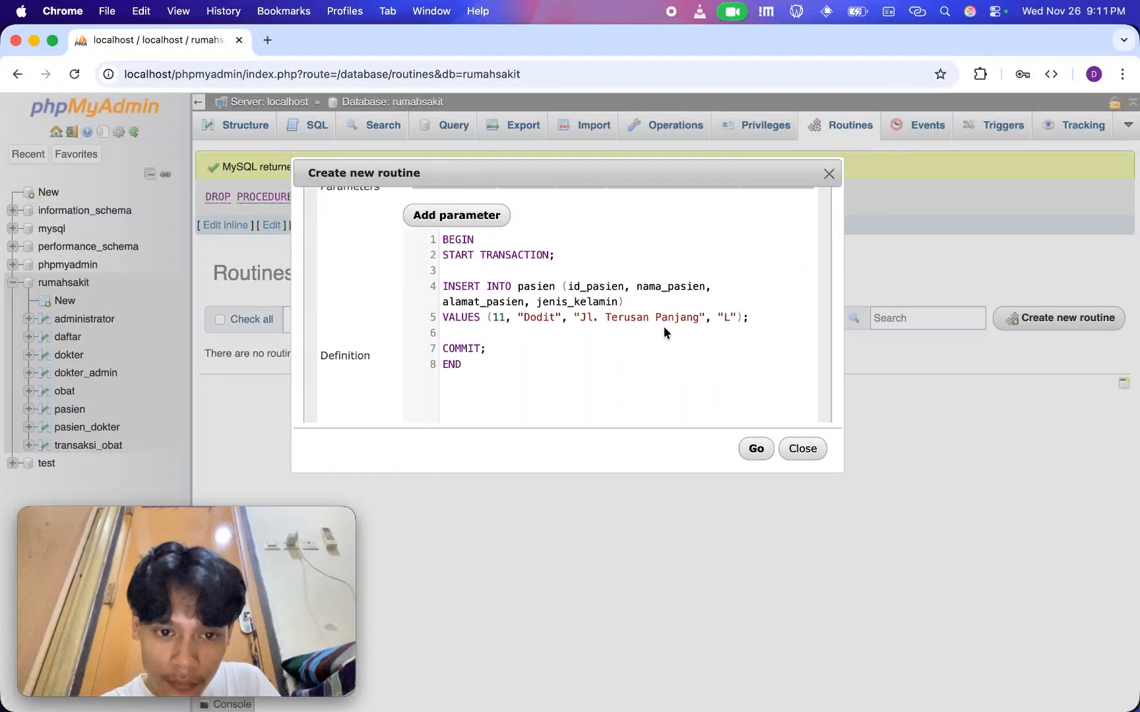
key(End)
key(Return)
key(Return)
key(Return)
key(Up)
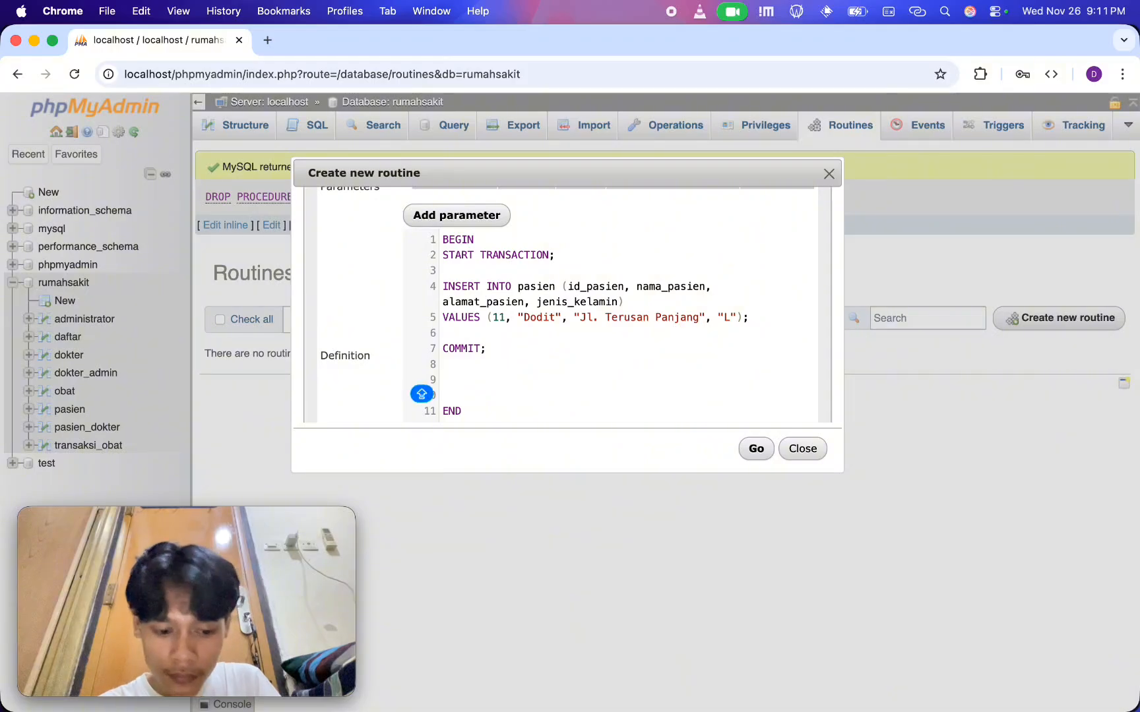
text(SELECT * FROM pasien;)
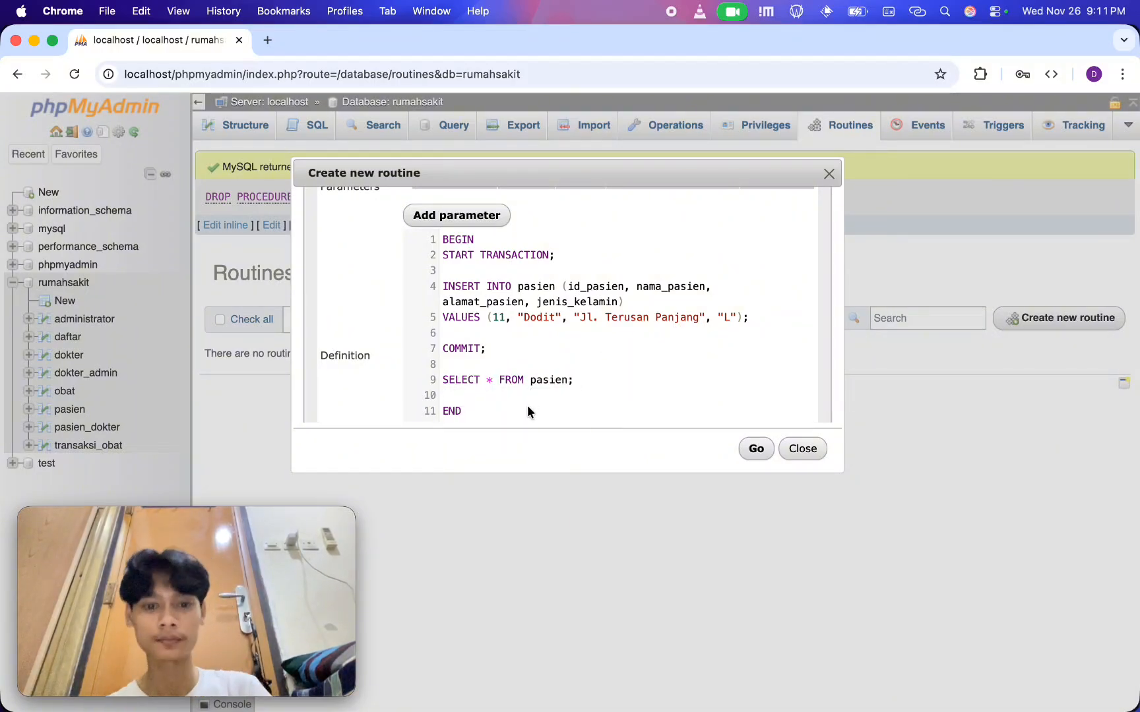
Review the insert, commit and select statements, save the procedure, and reload the routines page
scroll(506, 413, up, 2)
scroll(506, 413, down, 2)
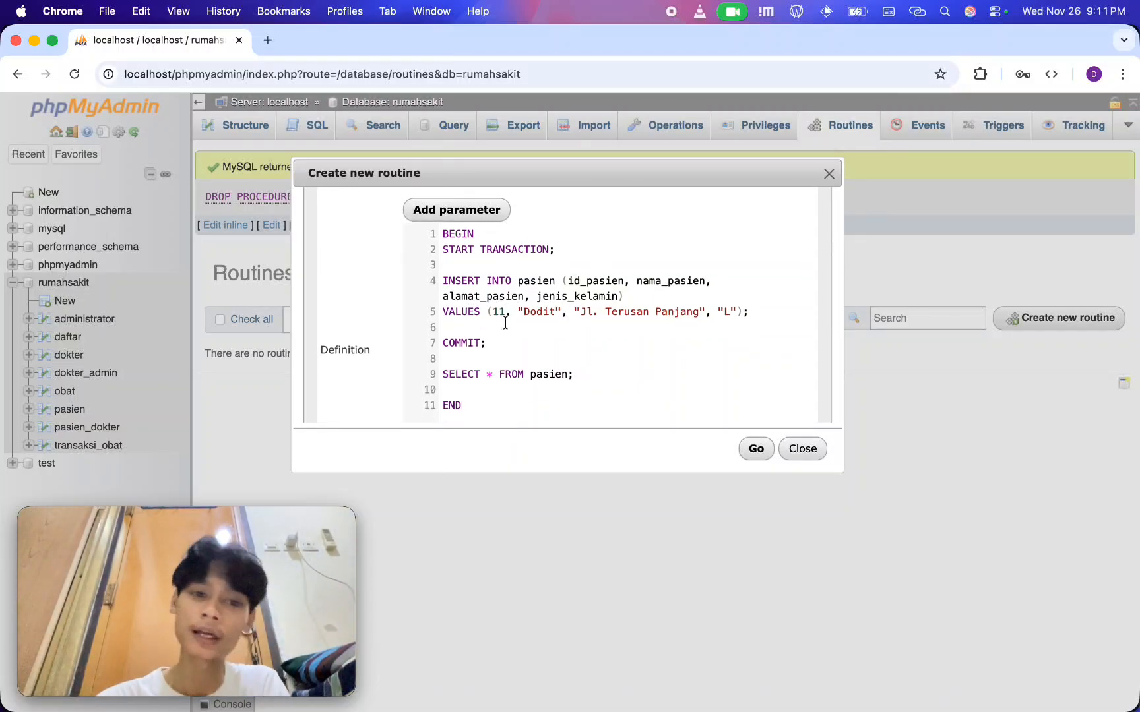
drag(763, 312, 427, 265)
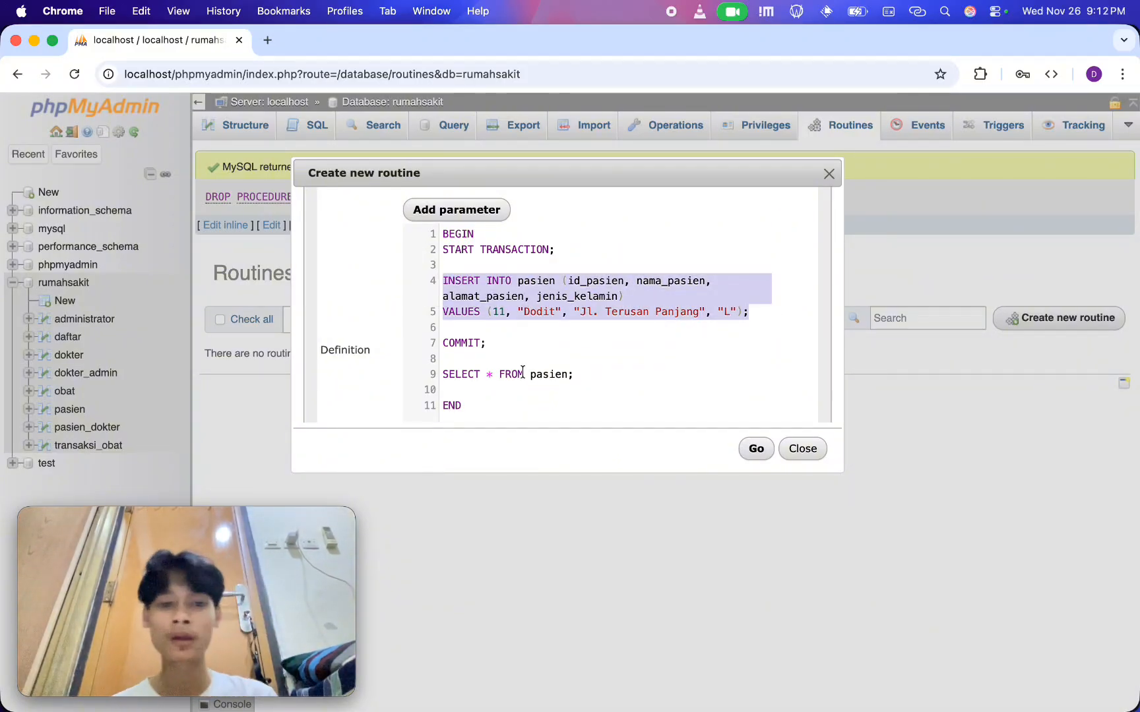
drag(505, 347, 429, 354)
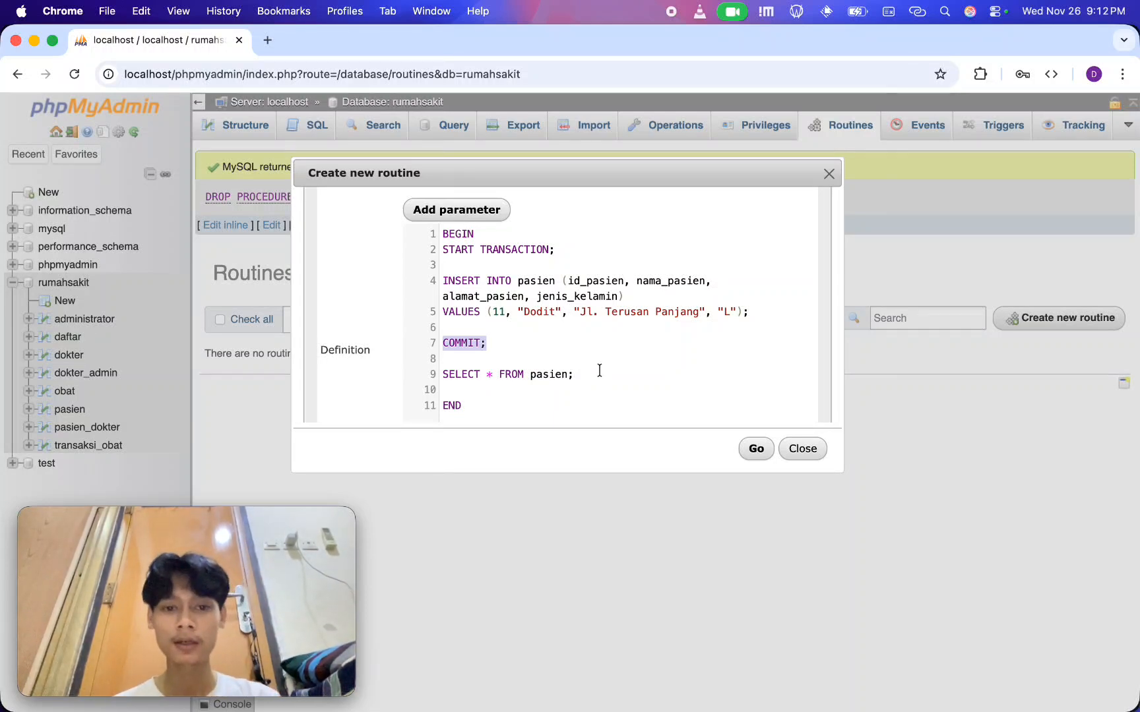
drag(586, 375, 440, 369)
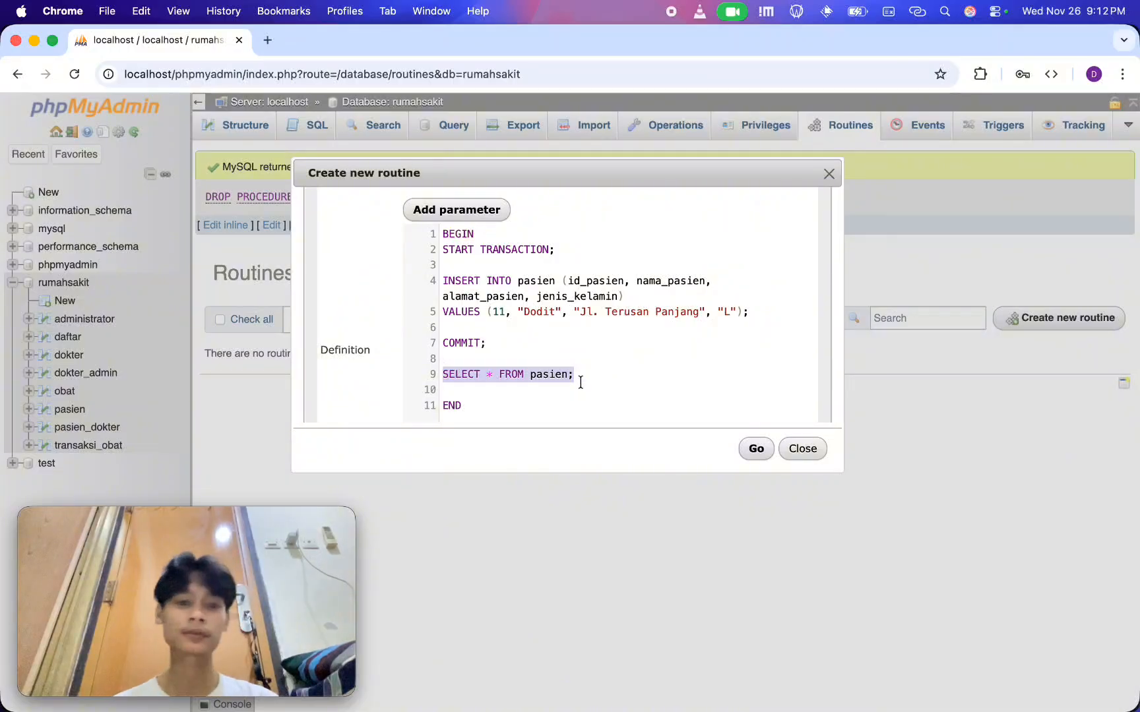
click(762, 449)
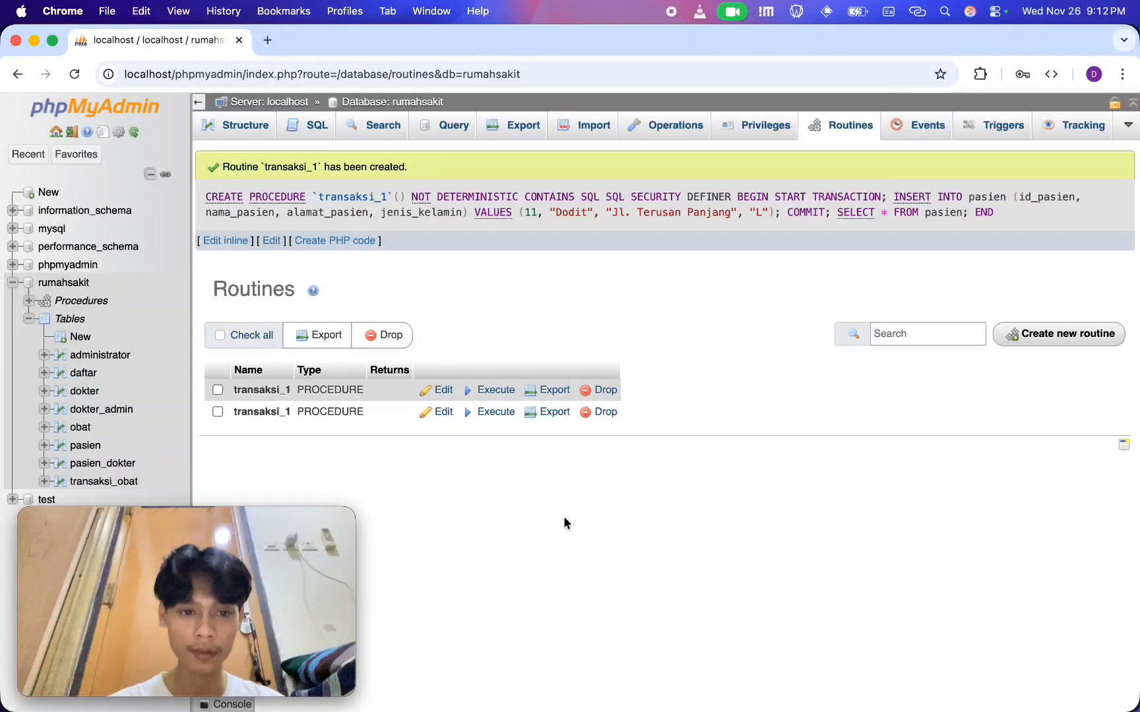
key(super+r)
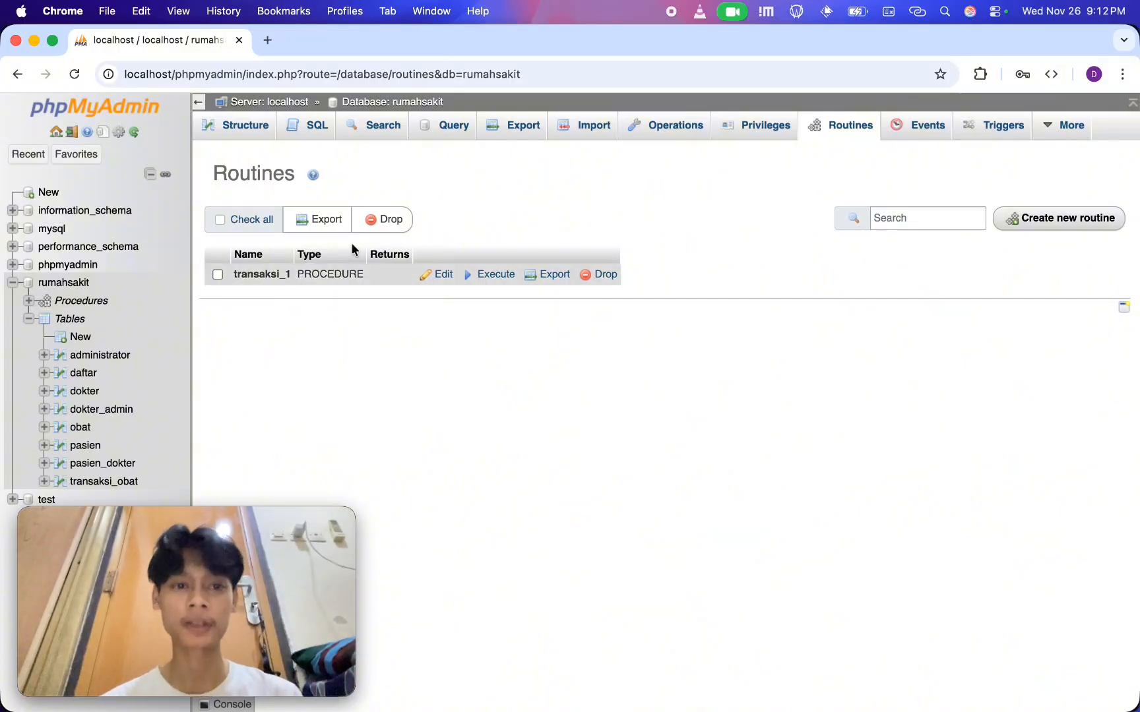
Run the query CALL transaksi_1; on the rumahsakit database
click(296, 124)
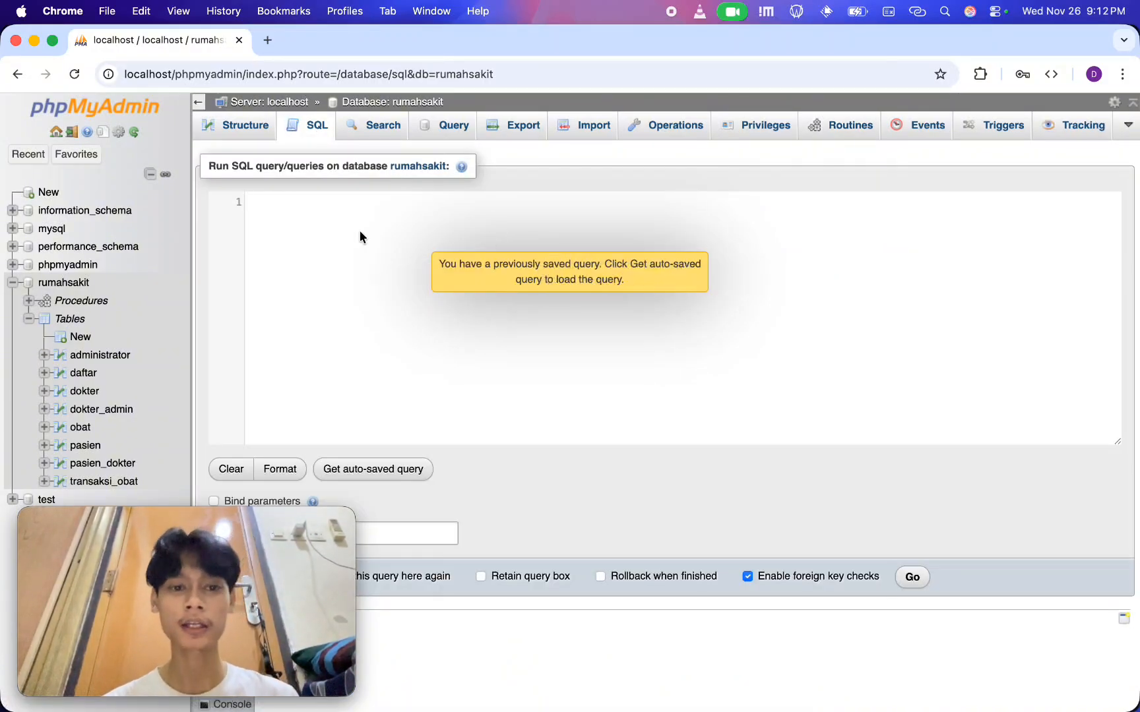
text(CALL trans)
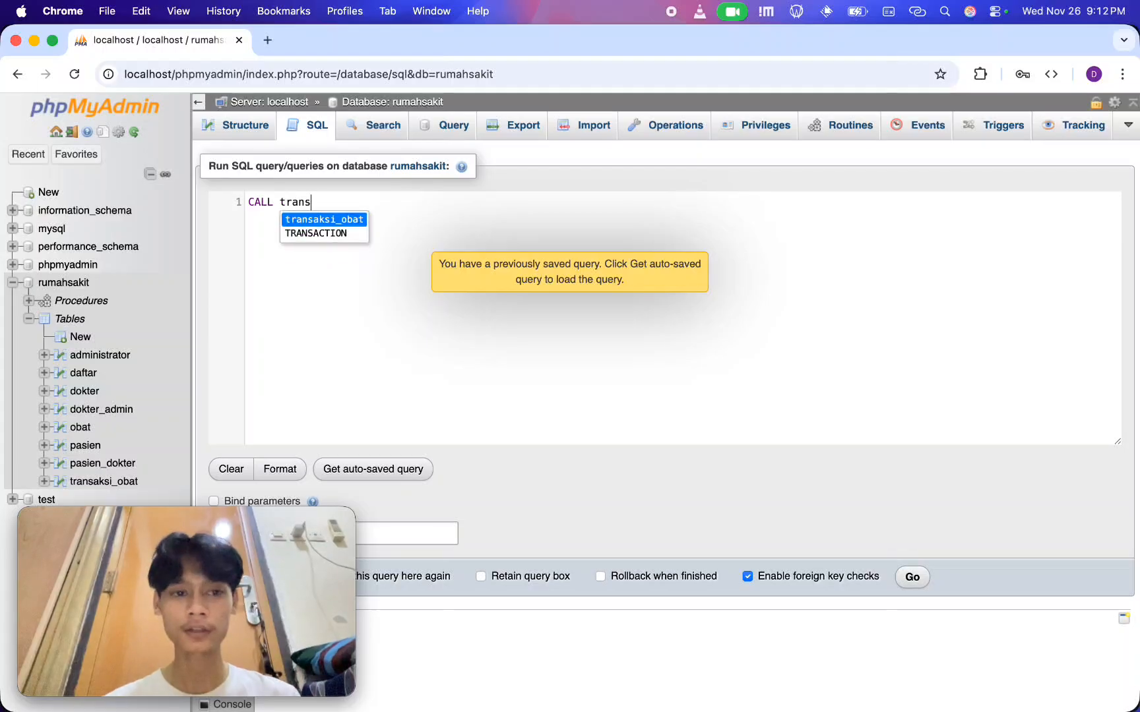
text(aksi_1;)
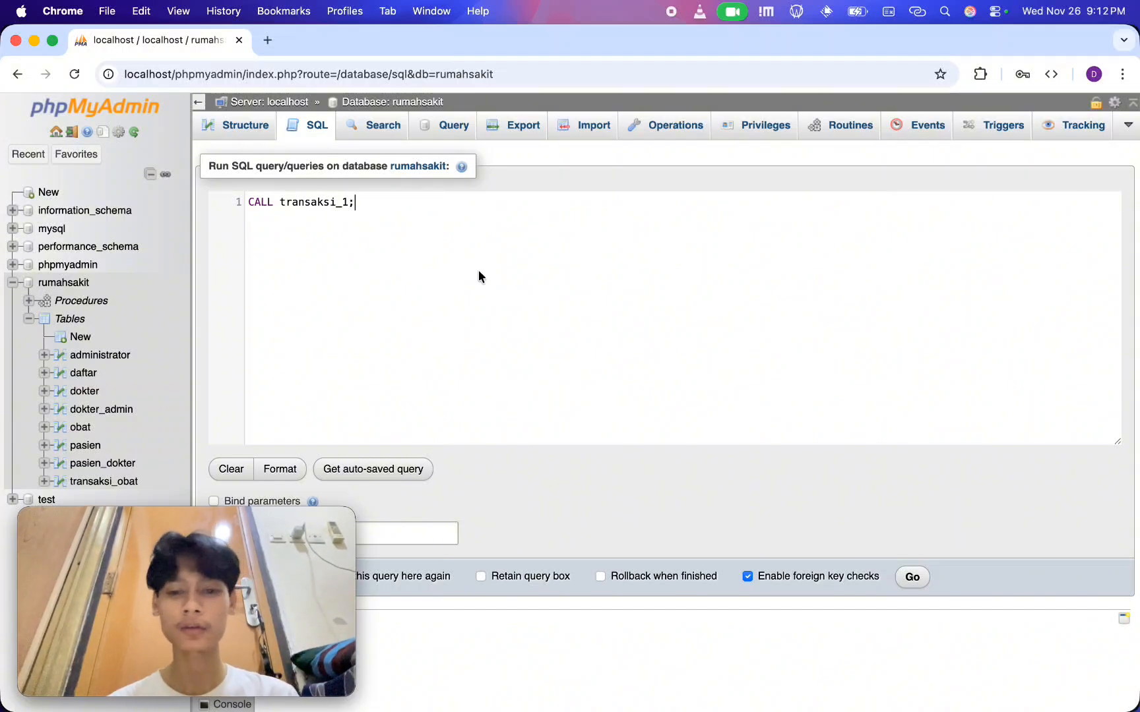
click(907, 578)
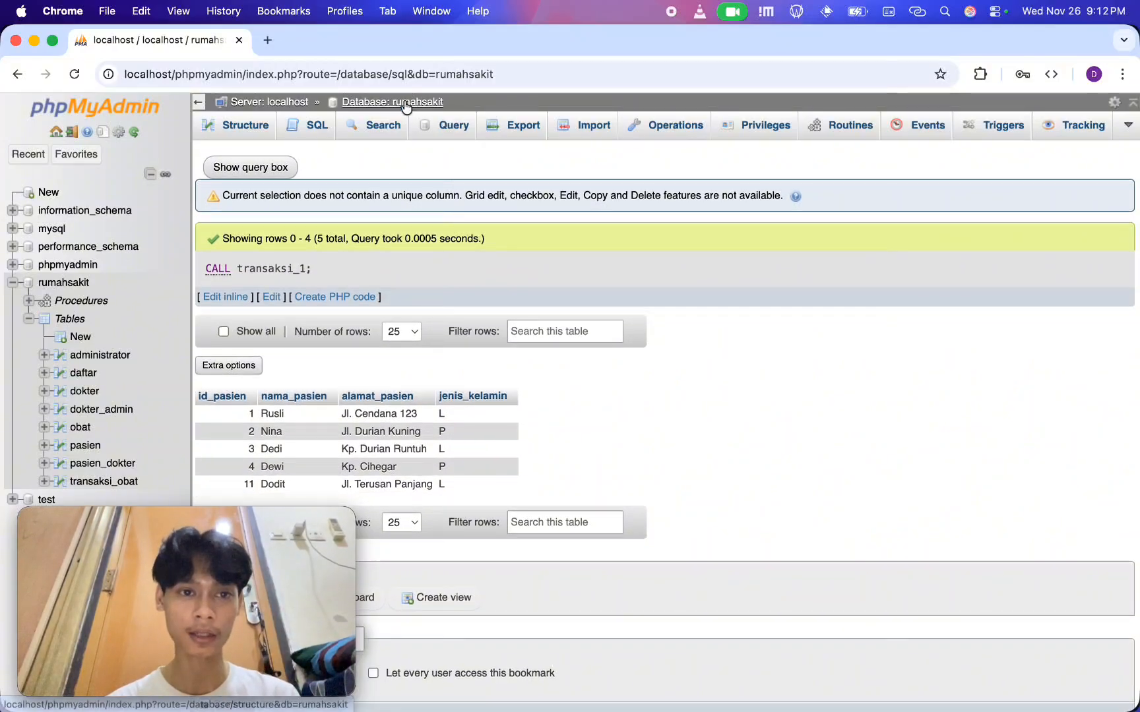
Browse the pasien table to check whether the patient inserted by transaksi_1 is stored, and return to the database overview
click(251, 130)
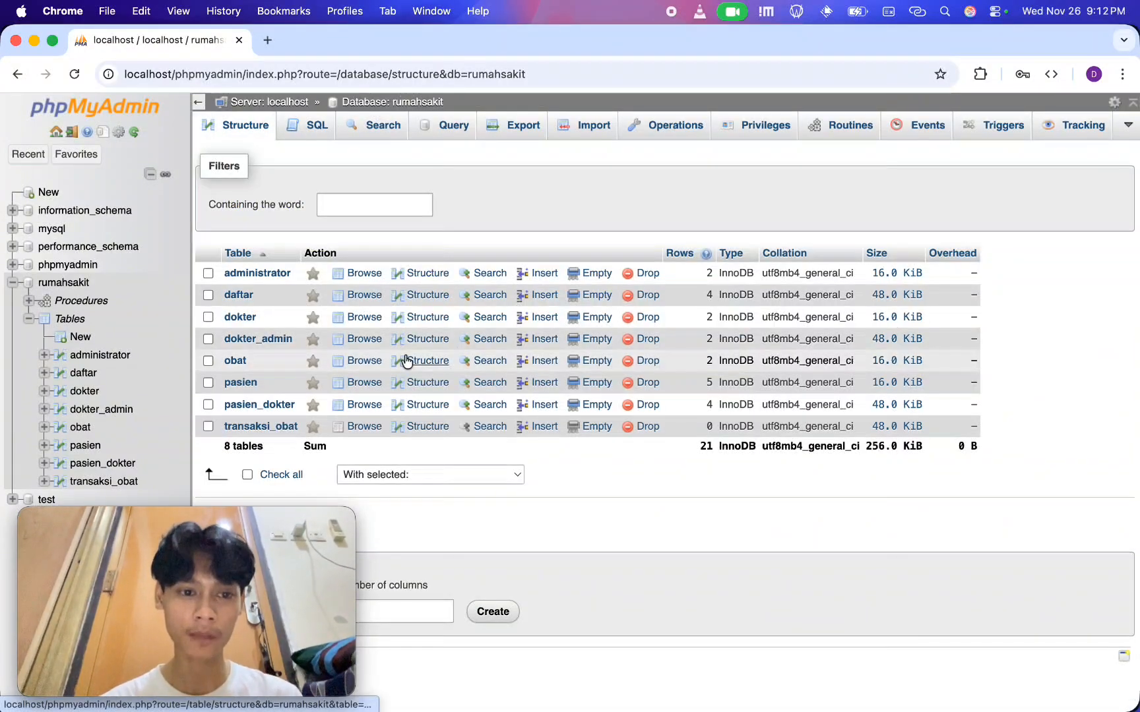
click(240, 383)
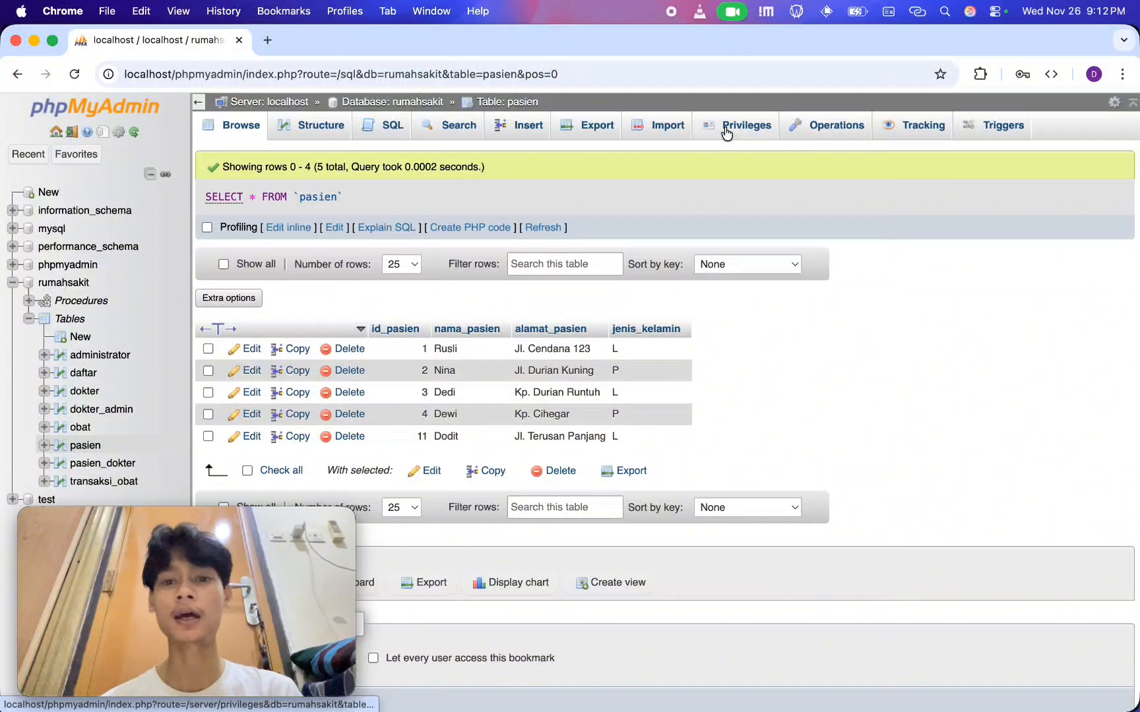
click(424, 104)
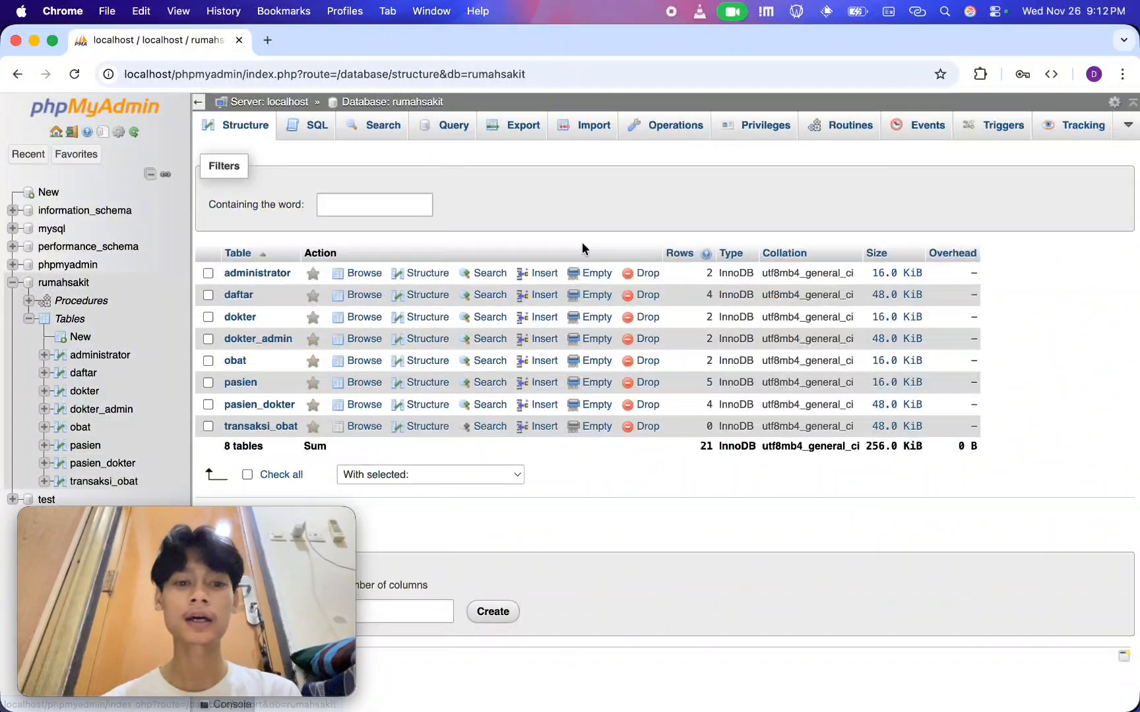
Copy the entire definition code of the transaksi_1 procedure and leave its editor without saving
click(850, 125)
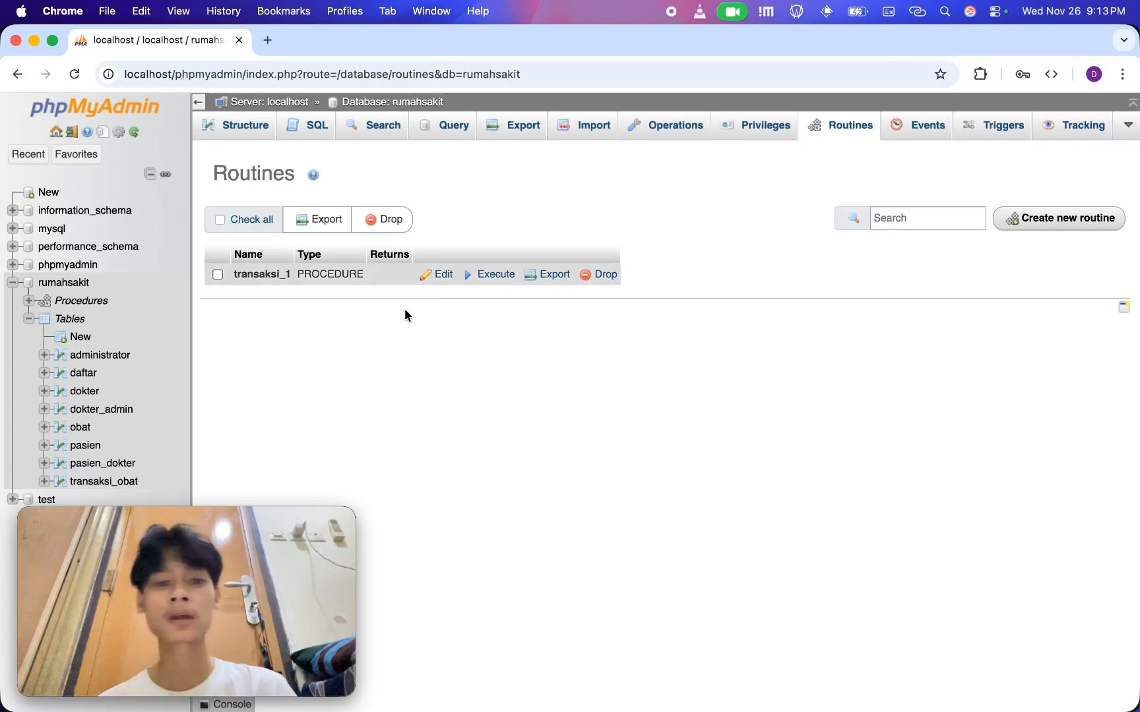
click(440, 277)
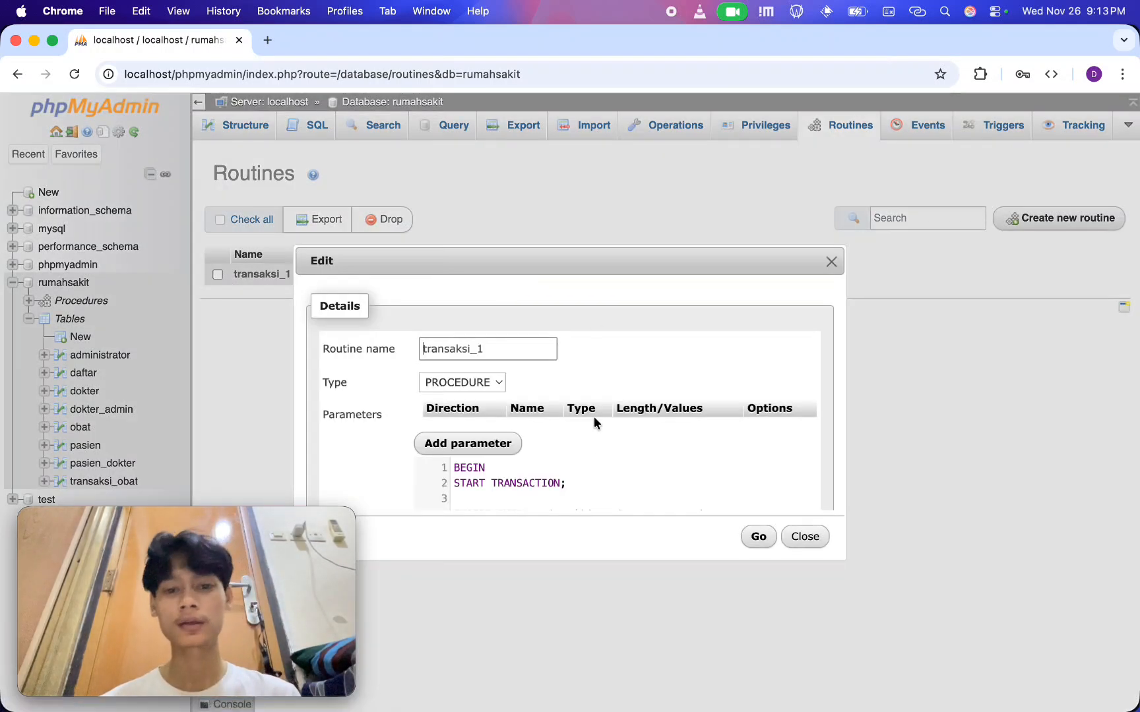
scroll(587, 445, down, 2)
key(super+a)
key(super+c)
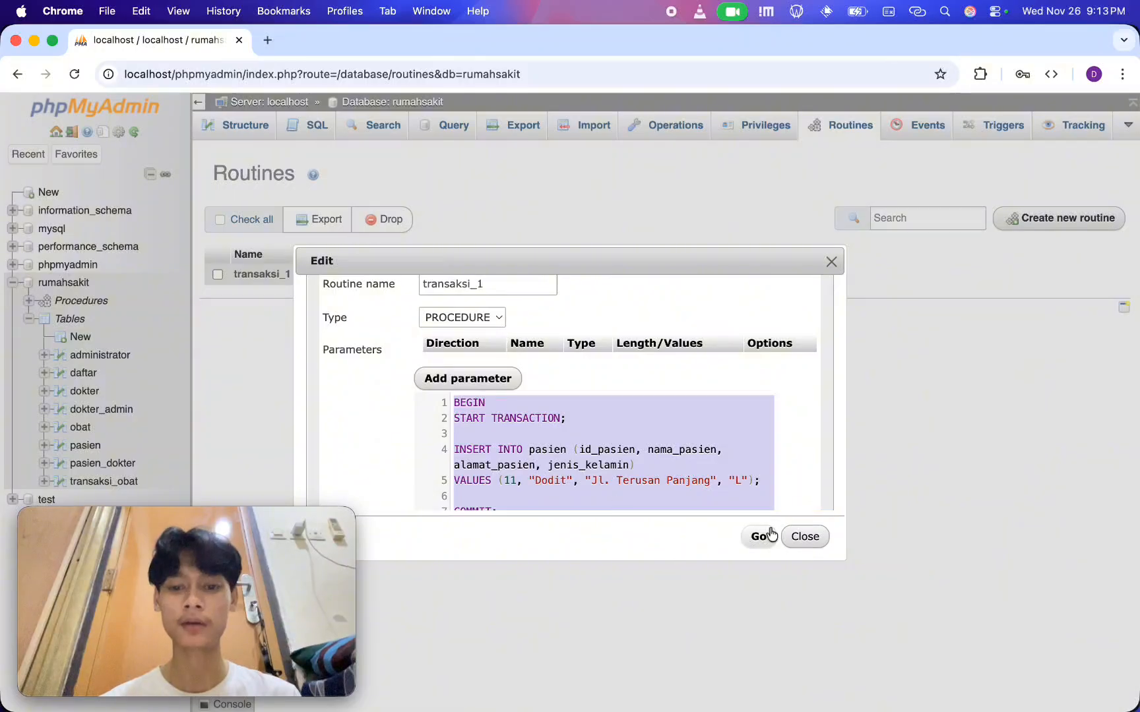
click(806, 538)
Start a new procedure named transaksi_2 and remove its default parameter row
click(1087, 220)
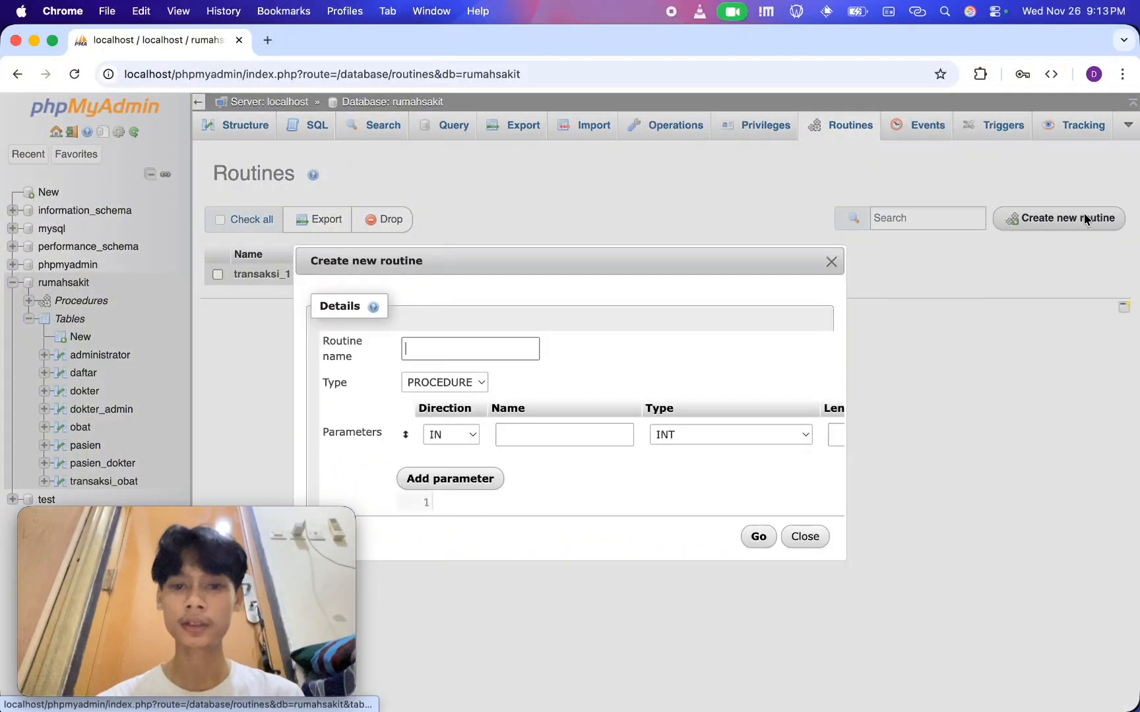
text(transaksi)
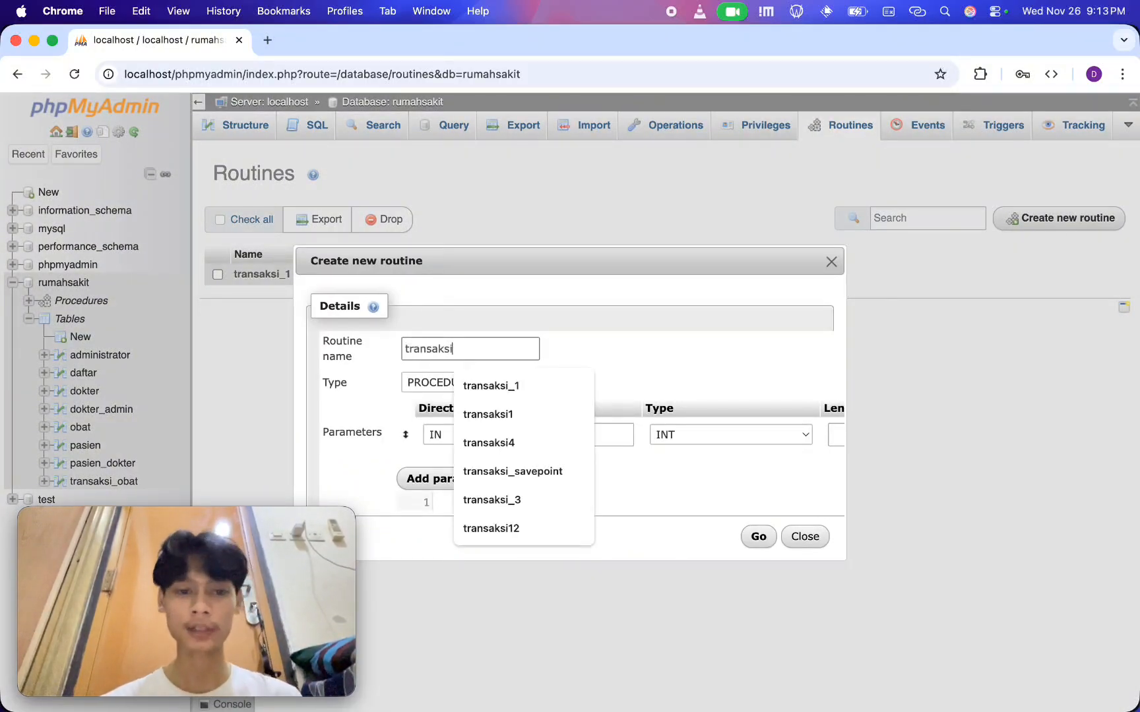
text(_2)
scroll(754, 457, right, 5)
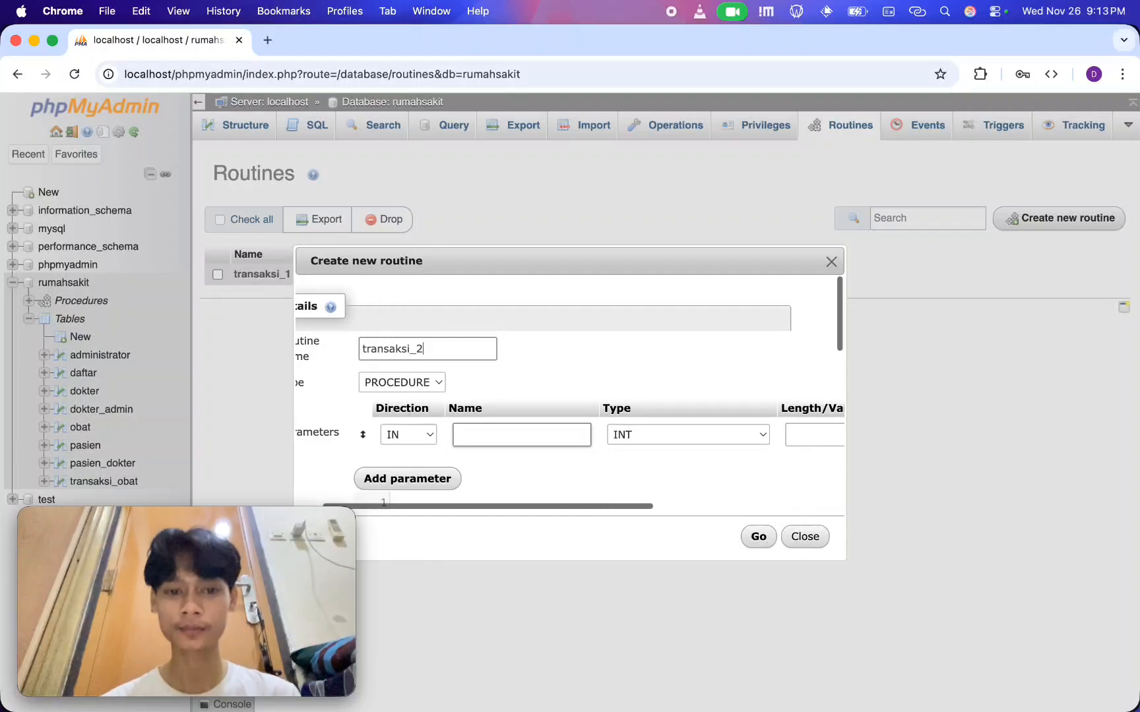
scroll(753, 455, right, 2)
click(814, 435)
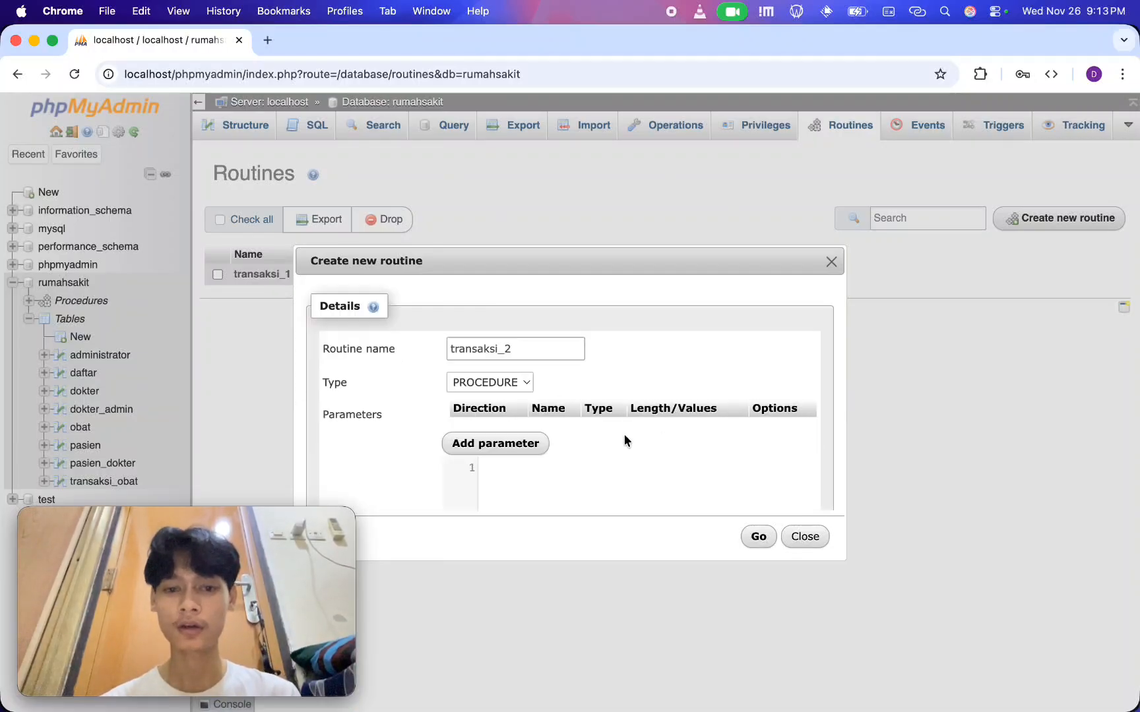
Paste the copied transaksi_1 code as the definition of transaksi_2
scroll(594, 409, down, 4)
click(549, 363)
key(super+v)
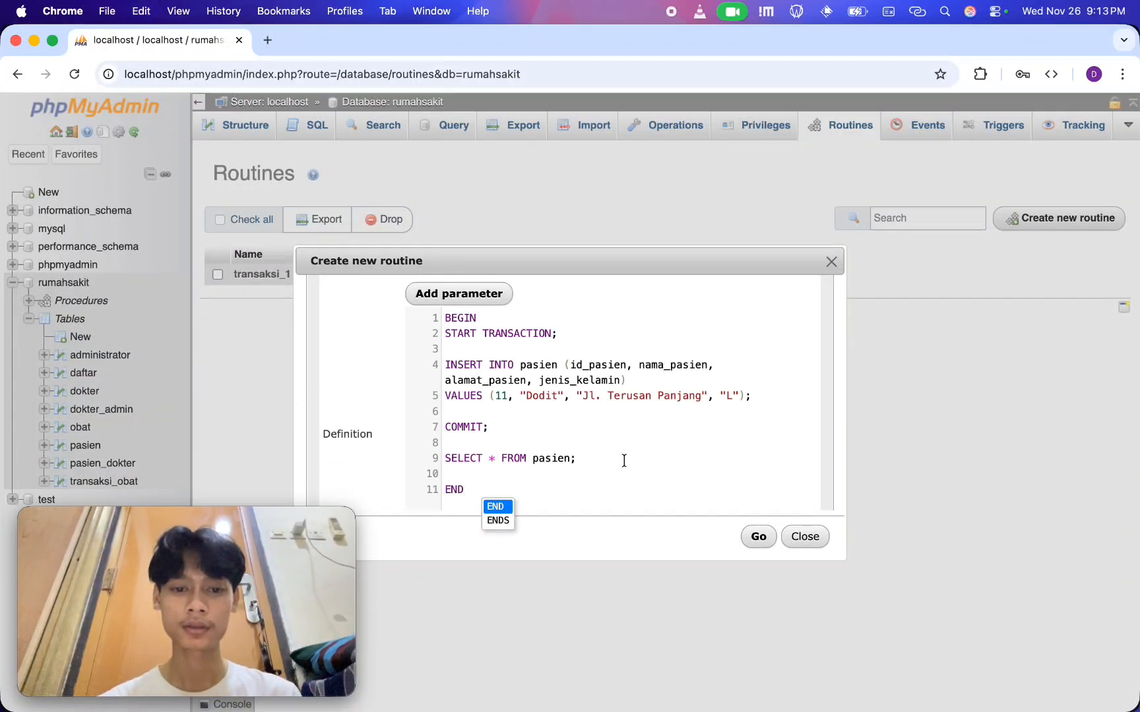
Delete the COMMIT; statement from the pasted code and change the inserted id_pasien to 12
key(BackSpace)
key(BackSpace)
key(BackSpace)
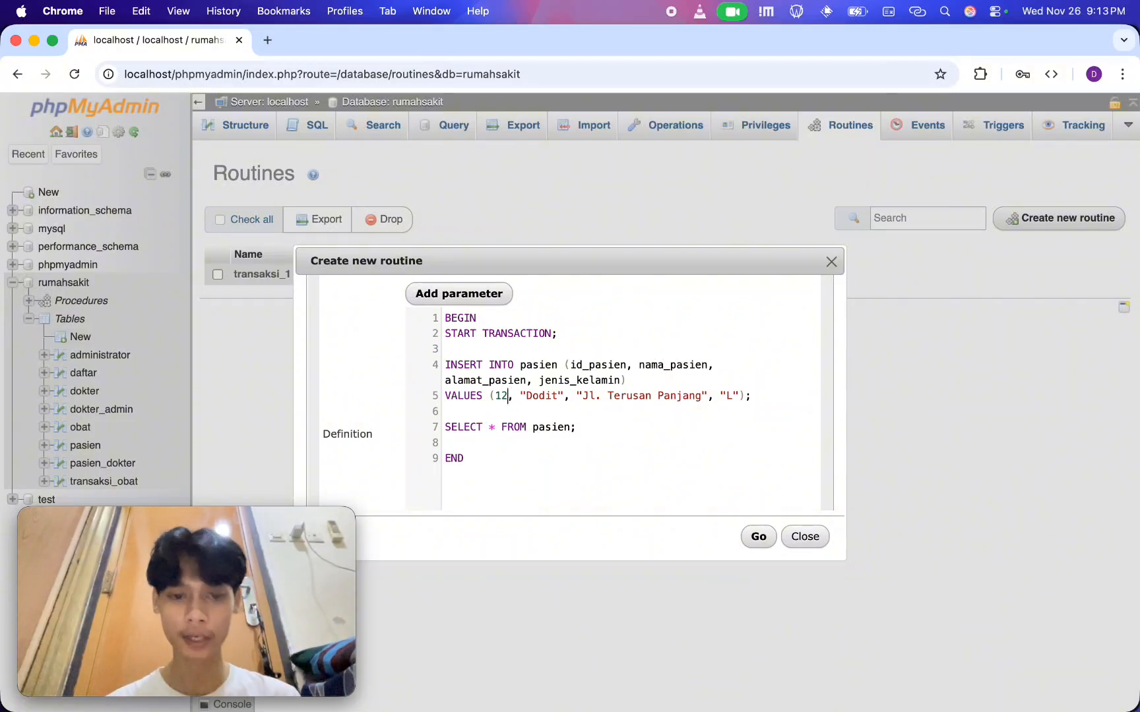
Replace the patient's name and address in the VALUES line, set jenis_kelamin to "P", and save the procedure
double_click(526, 396)
key(BackSpace)
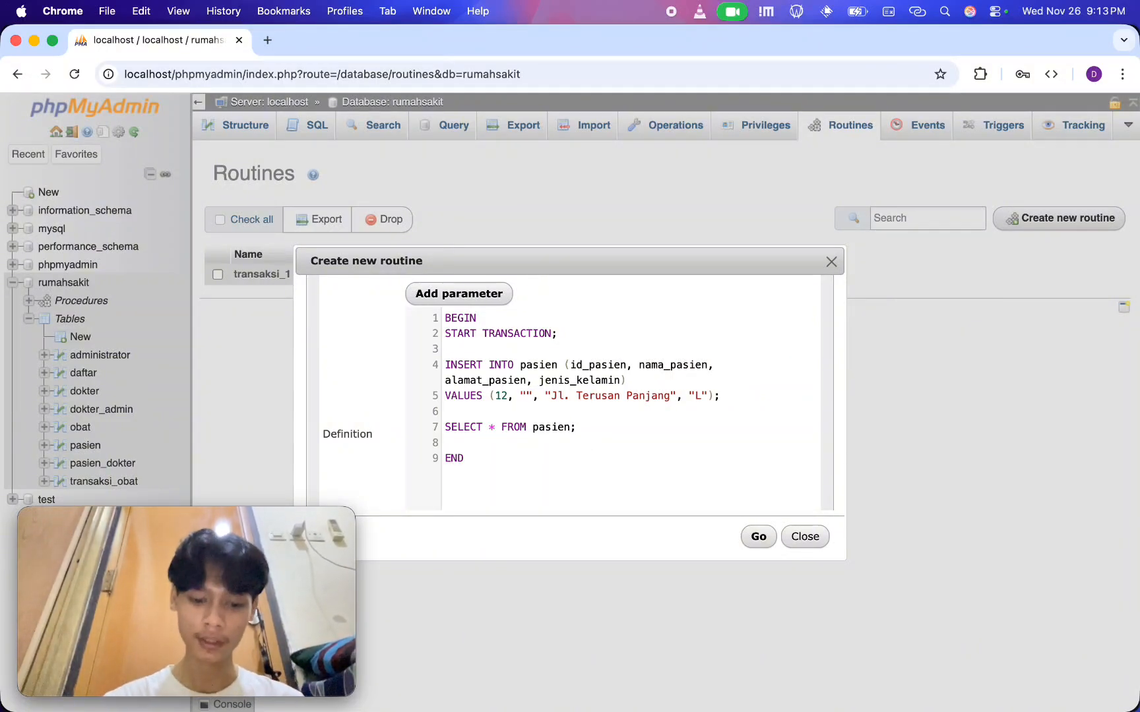
text(Naya)
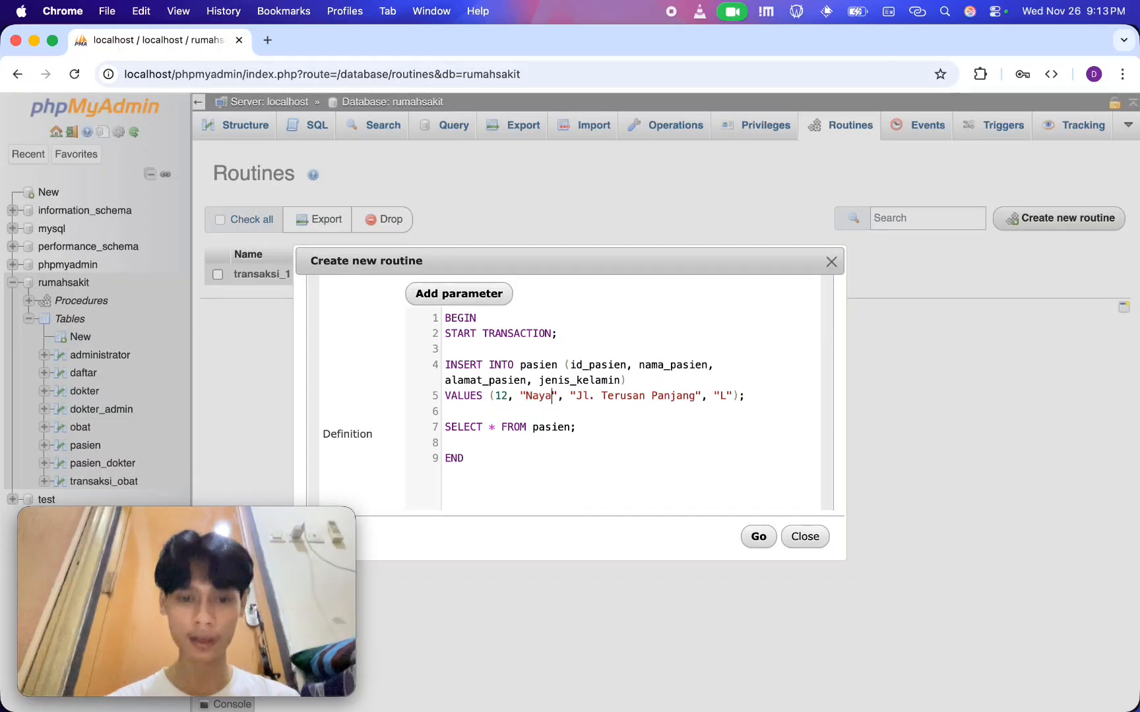
double_click(540, 396)
text(Maya)
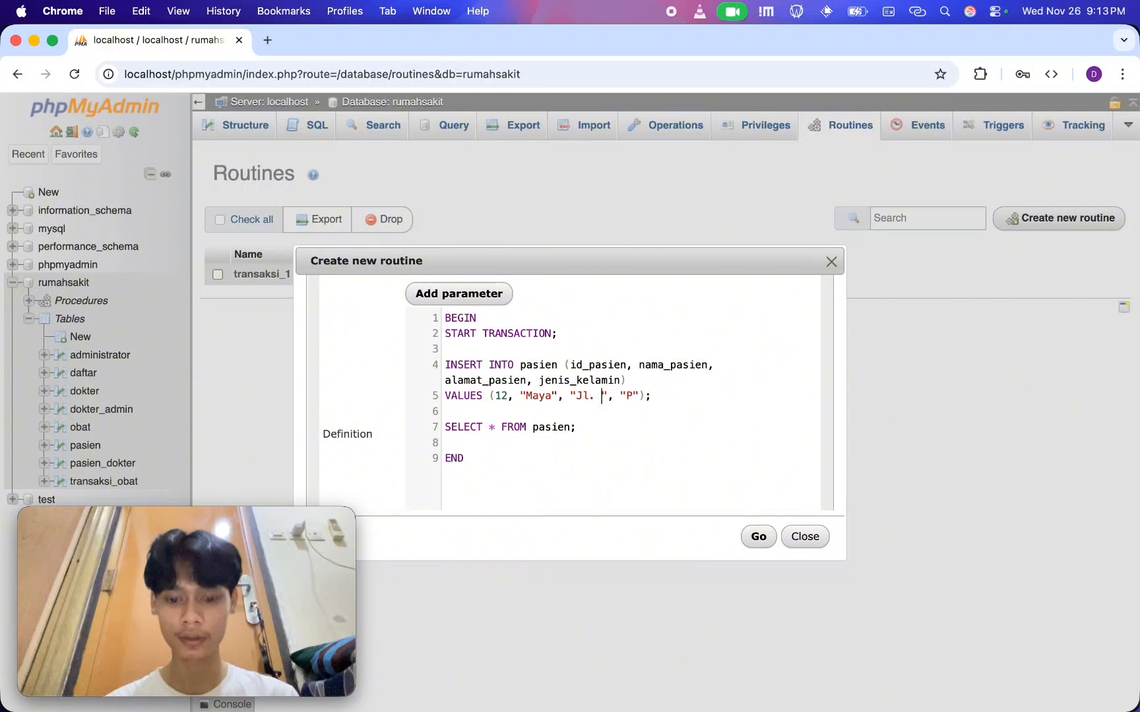
click(757, 538)
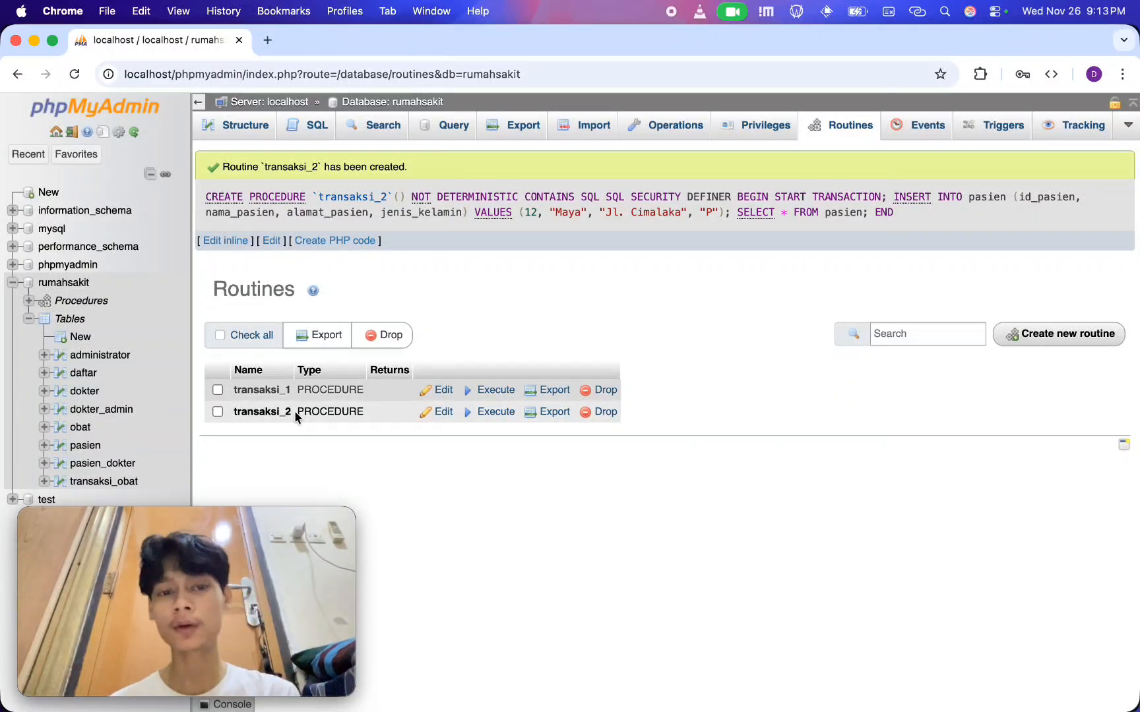
Run the query CALL transaksi_2; on the rumahsakit database, discarding the unsaved-changes warning
click(311, 125)
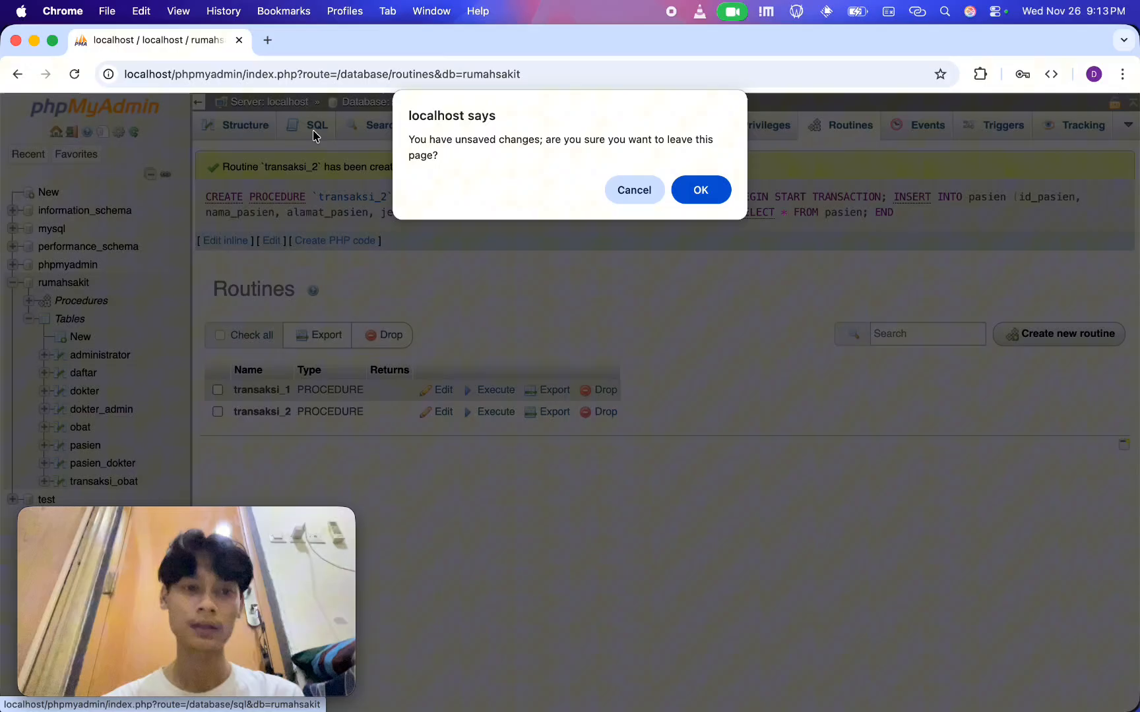
click(702, 190)
text(CAL)
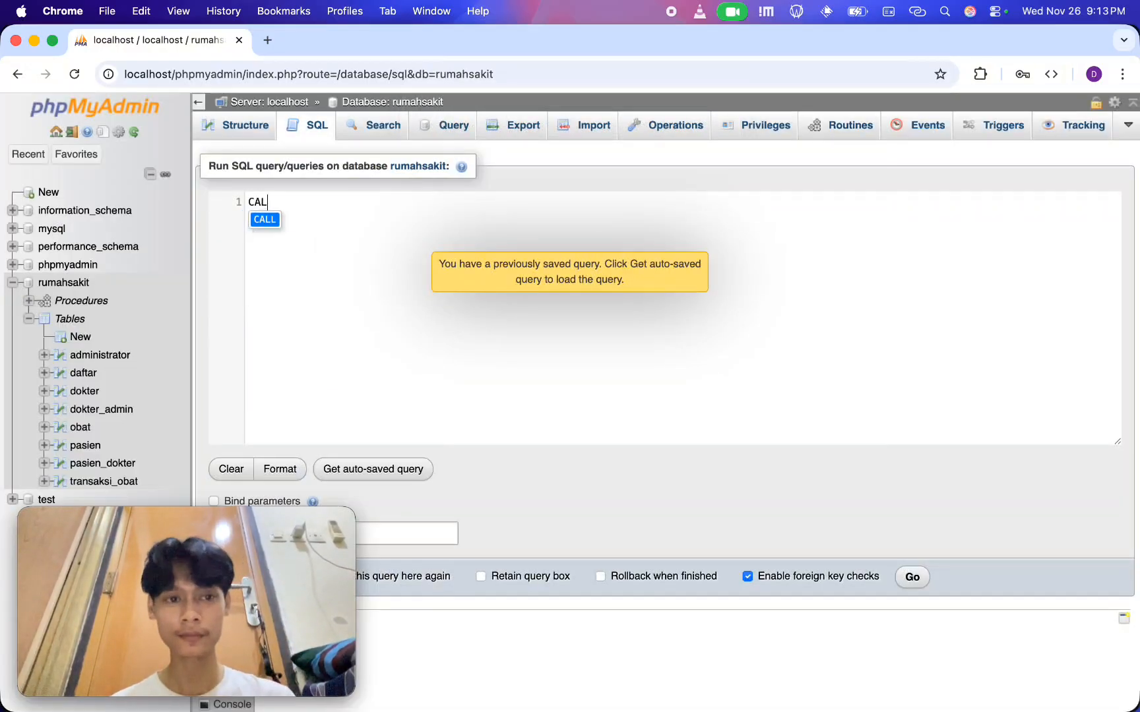
text(L transaksi)
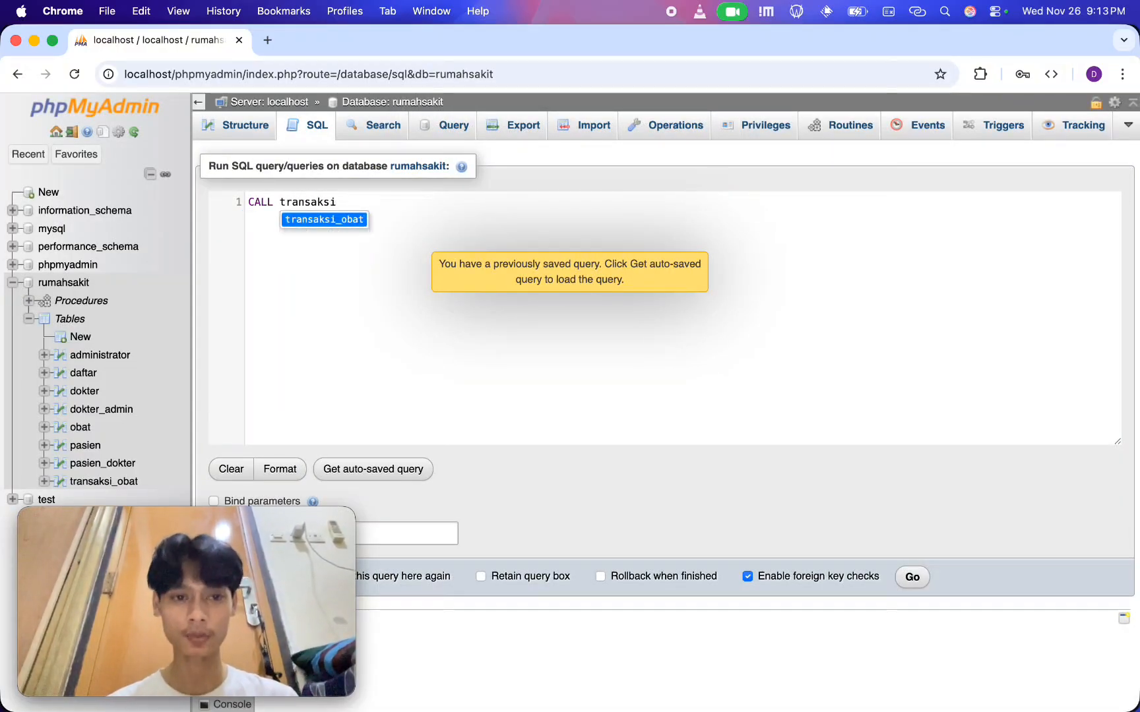
text(_2;)
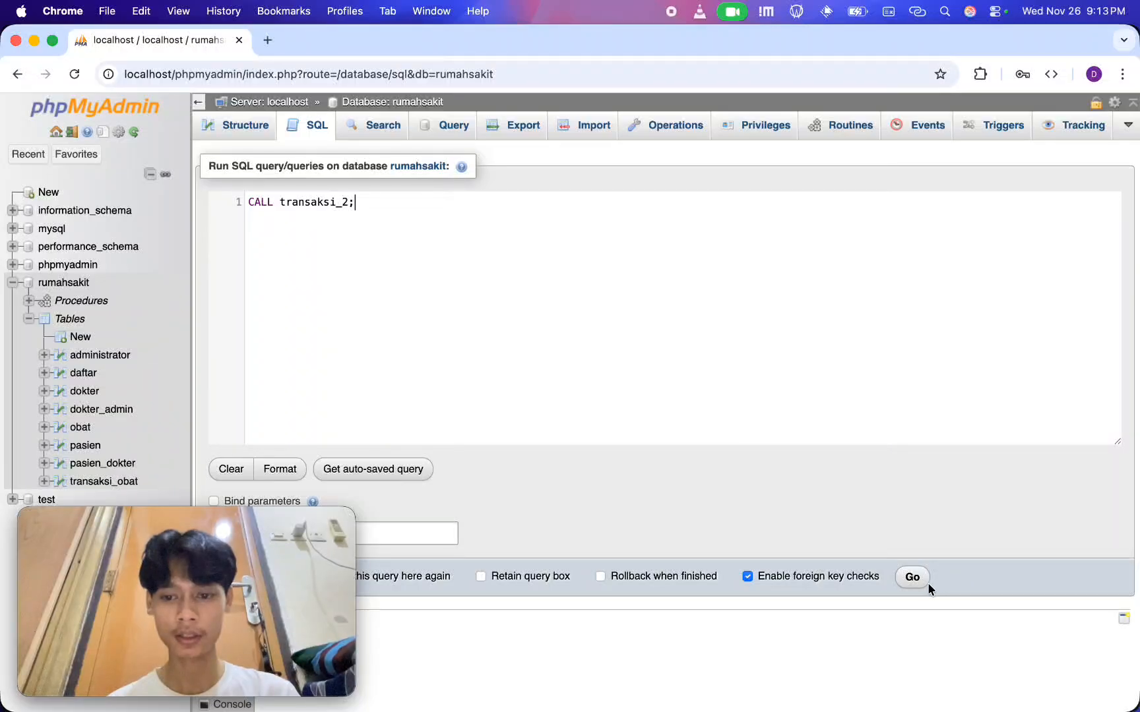
click(912, 577)
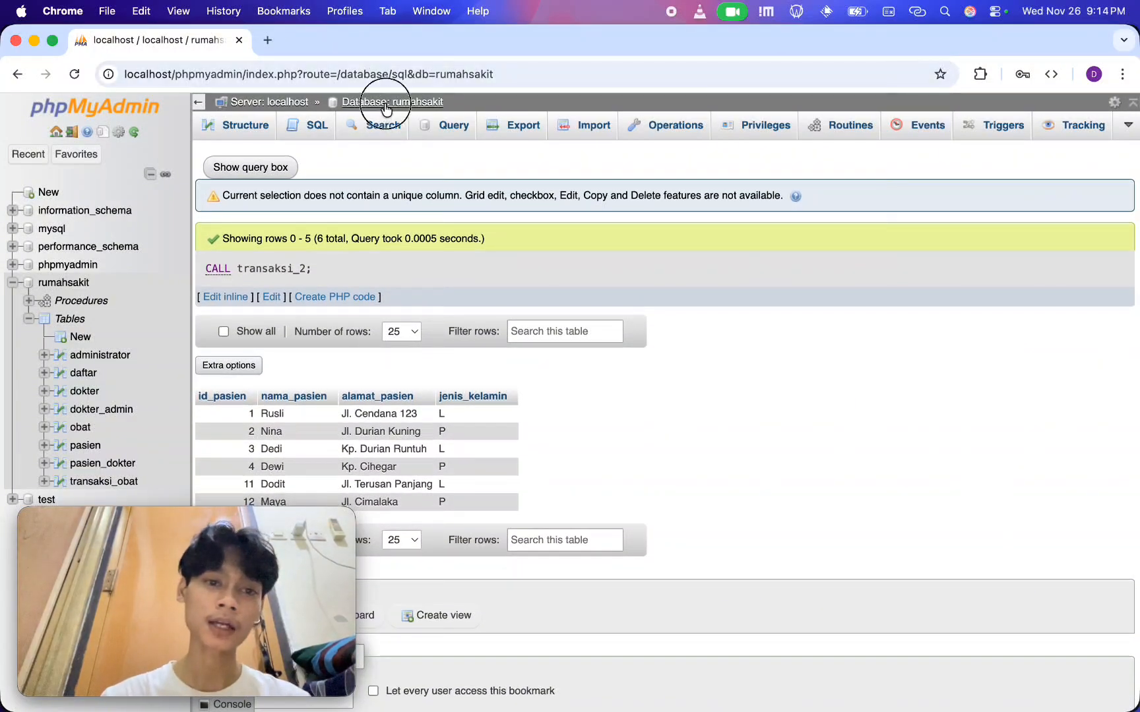
Browse the pasien table to check whether the patient inserted by transaksi_2 is stored without a commit
click(382, 102)
click(256, 383)
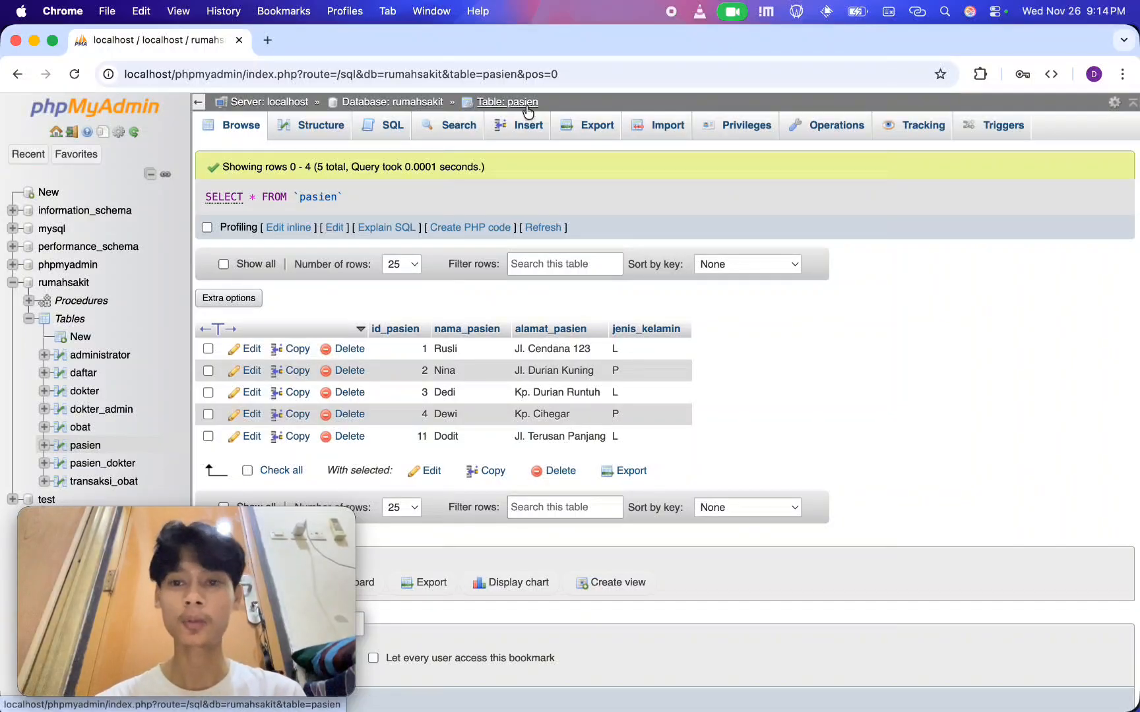
click(735, 140)
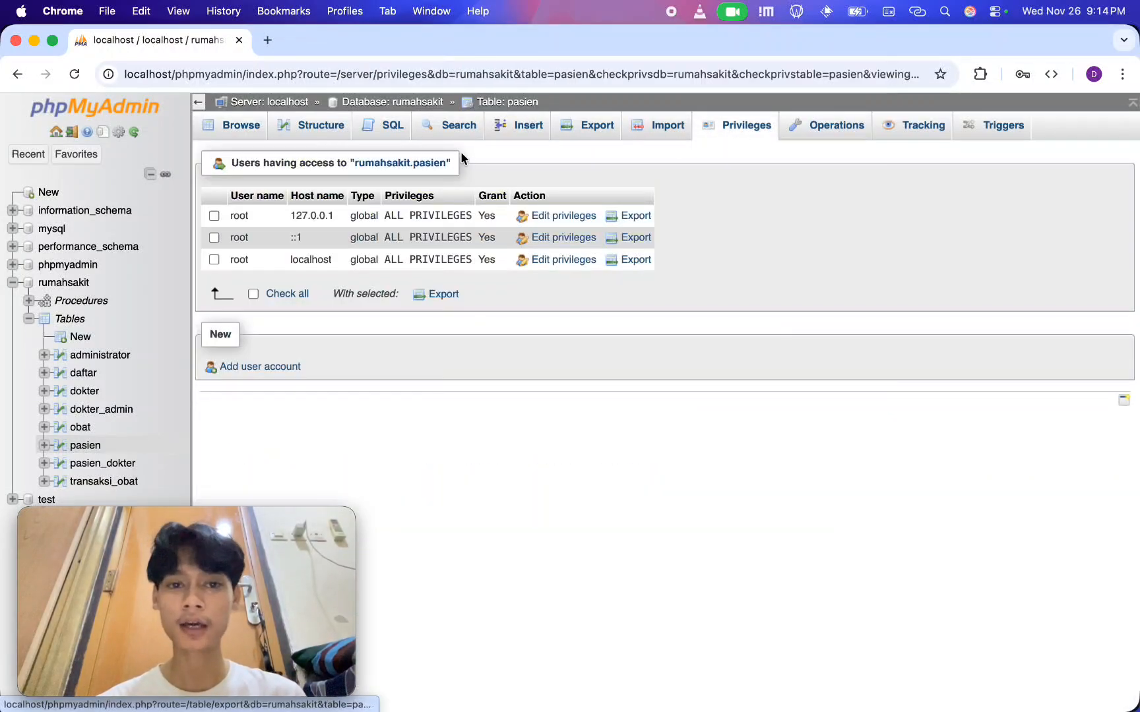
Start another new routine in the rumahsakit database and remove its default parameter row
click(403, 103)
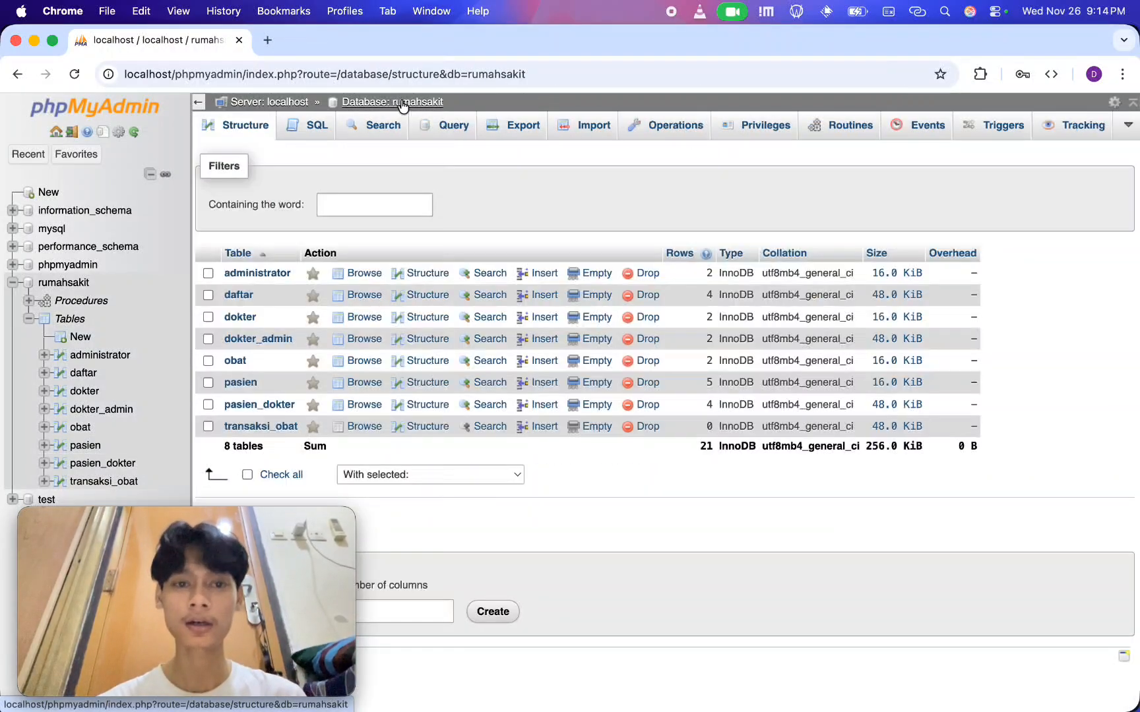
click(849, 133)
click(1100, 228)
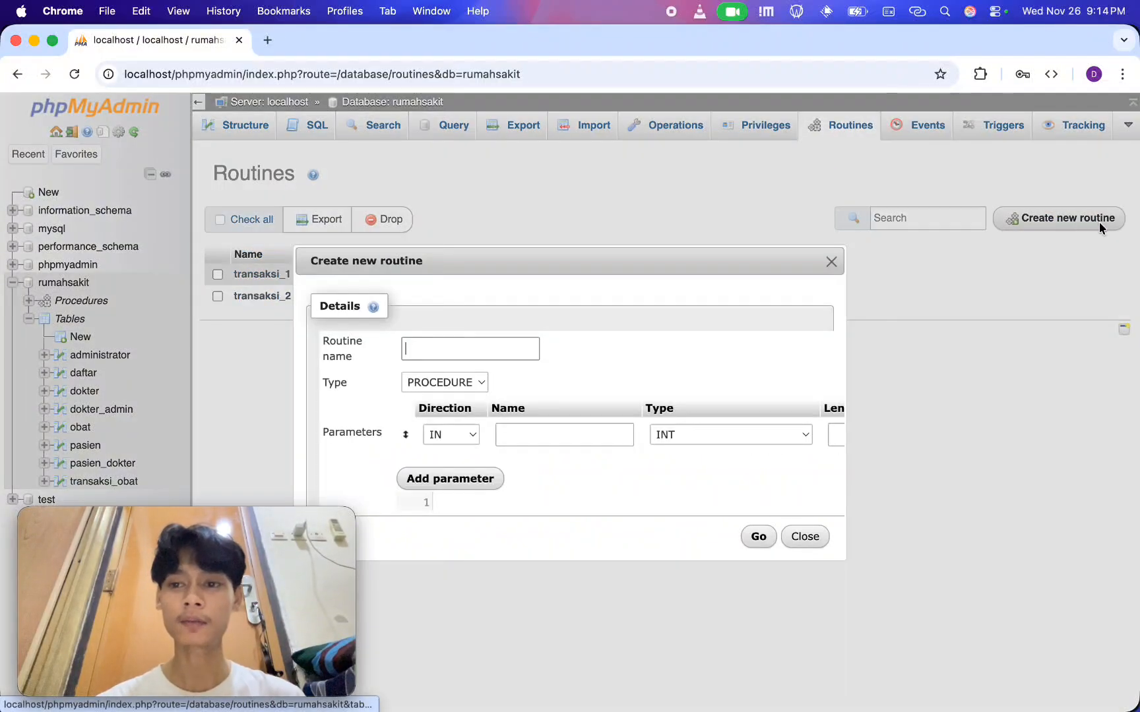
drag(603, 261, 603, 143)
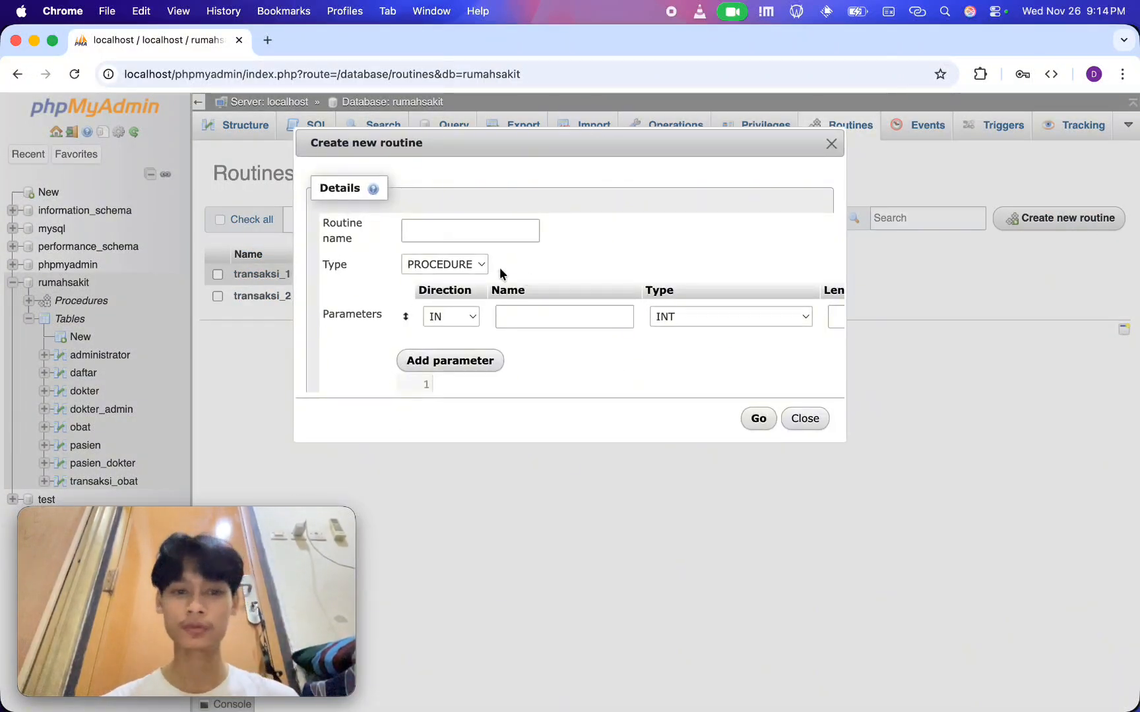
scroll(736, 350, right, 5)
click(818, 319)
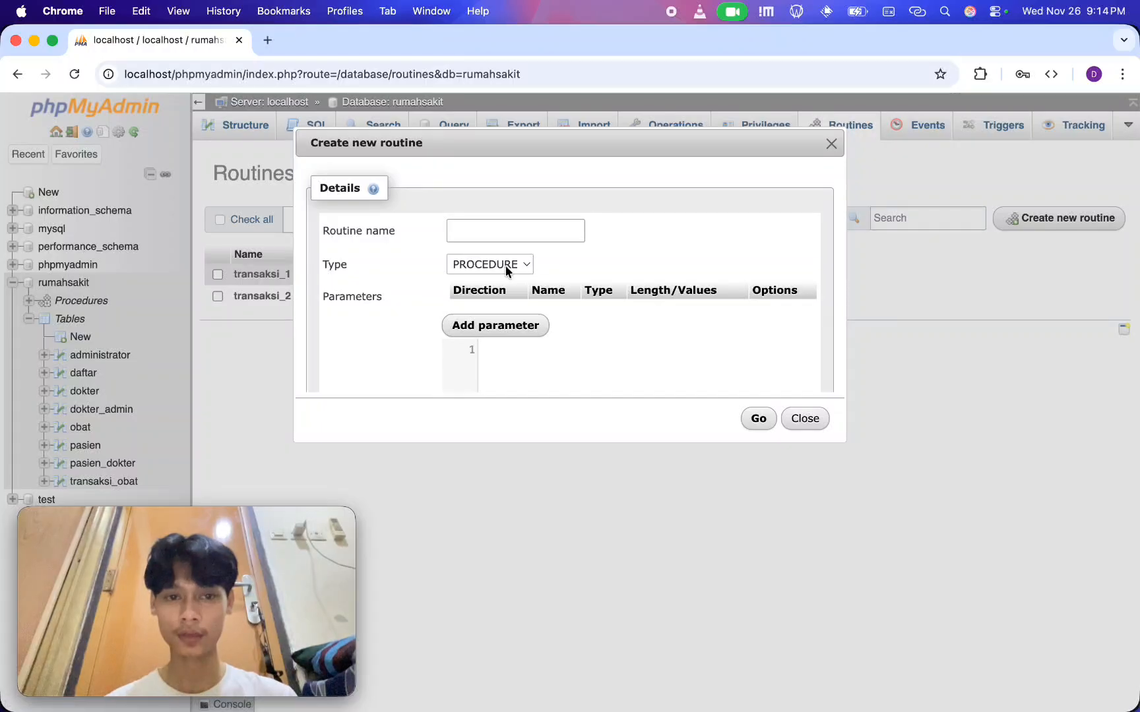
Name the new routine transaksi_3
text(tra)
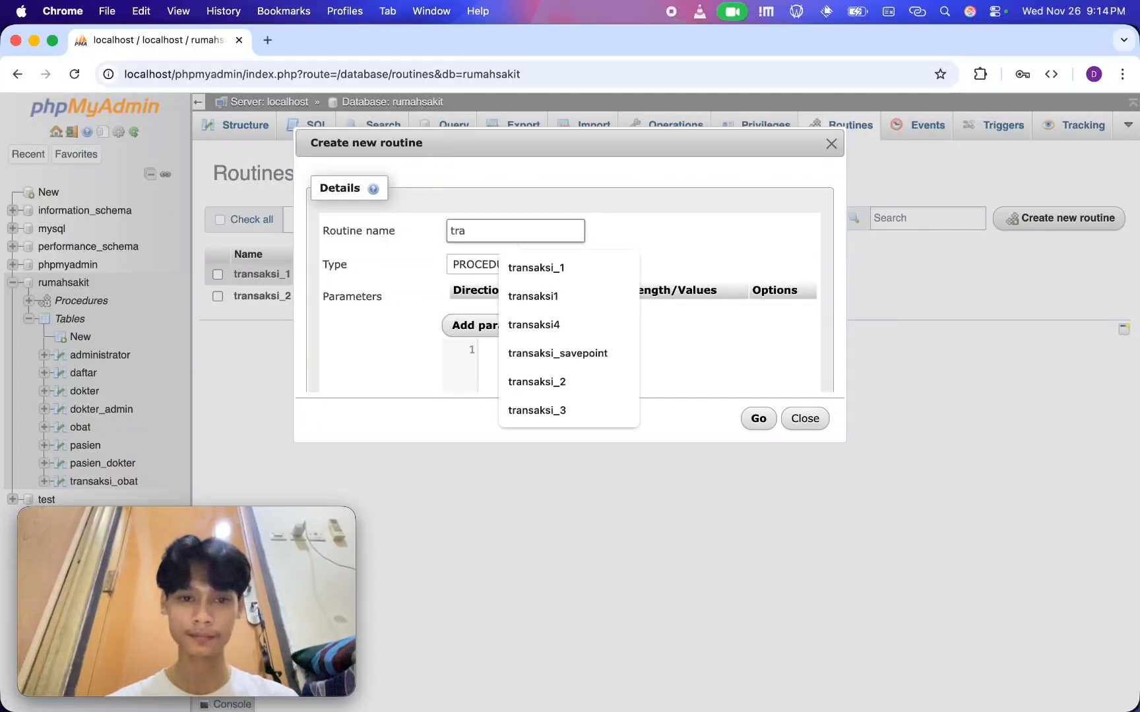
text(nsaksi_)
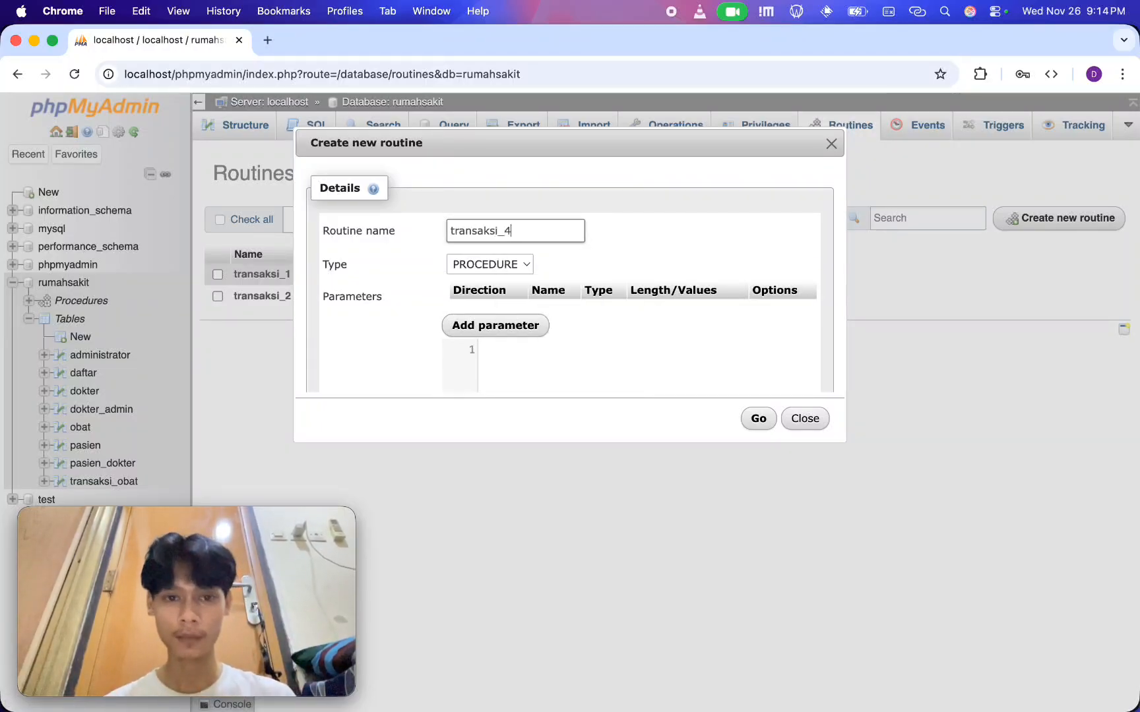
text(2)
key(BackSpace)
text(3)
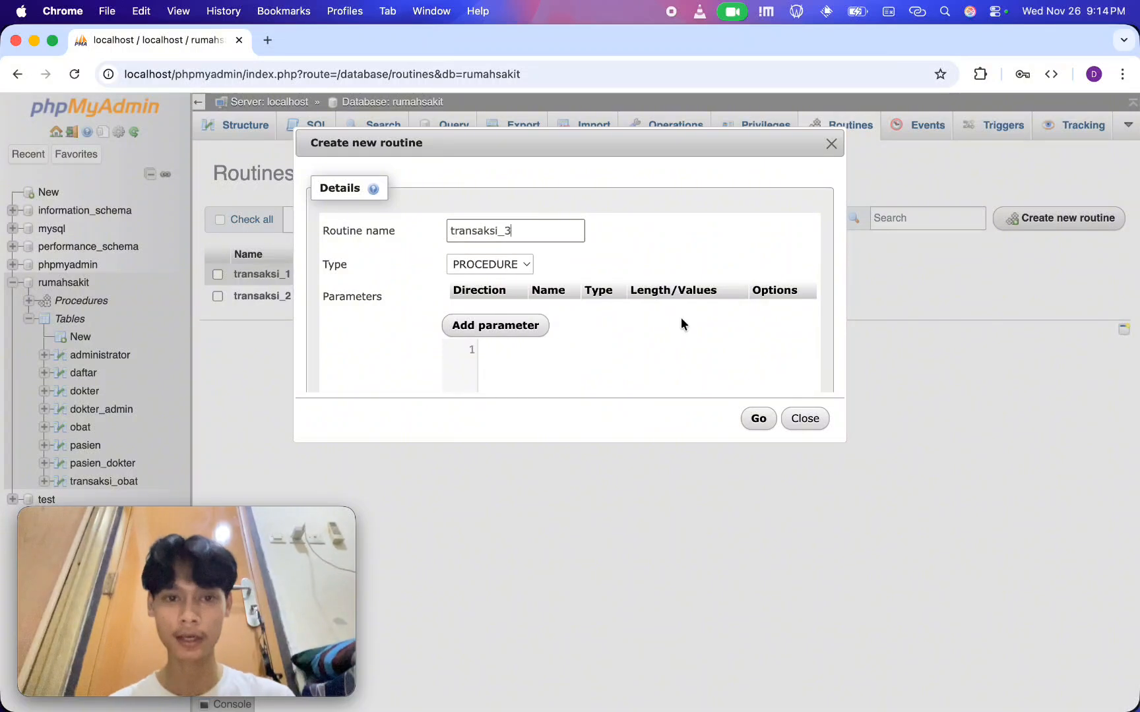
Fill the routine definition with the copied transaction code that inserts a patient into pasien, commits and selects all rows
click(687, 359)
key(Caps_Lock)
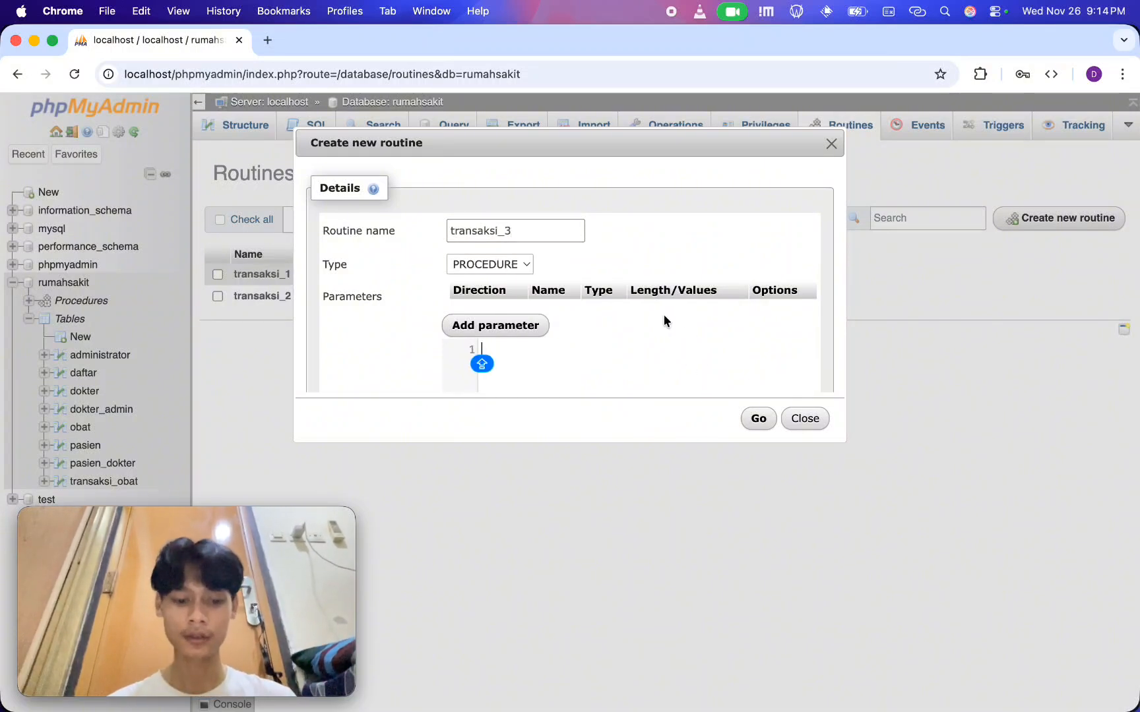
text(B)
key(super+v)
scroll(609, 312, down, 5)
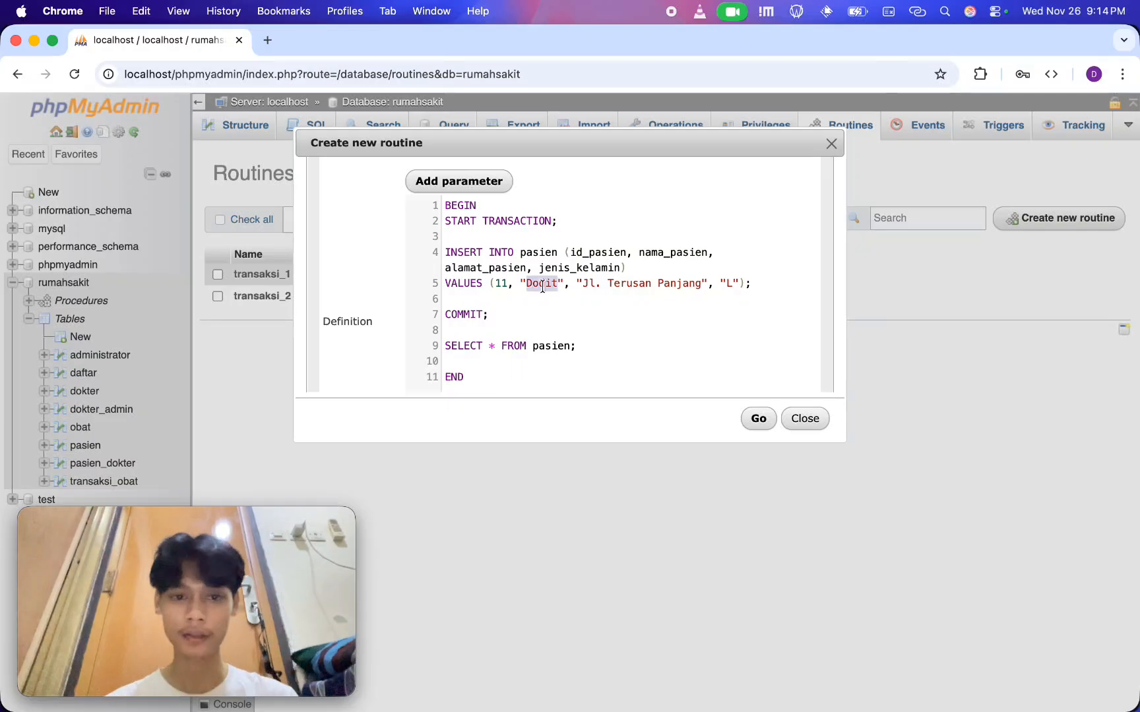
Change the inserted record's id_pasien to 12 and replace the patient's name in the VALUES line
key(BackSpace)
text(2)
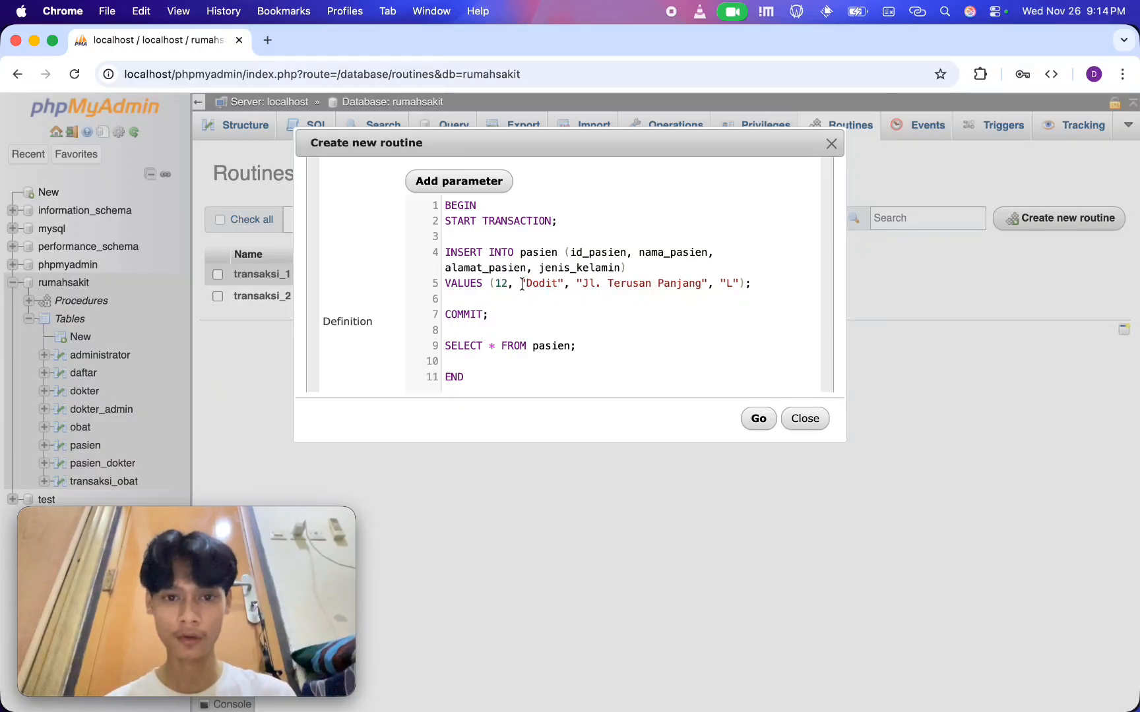
double_click(543, 284)
key(BackSpace)
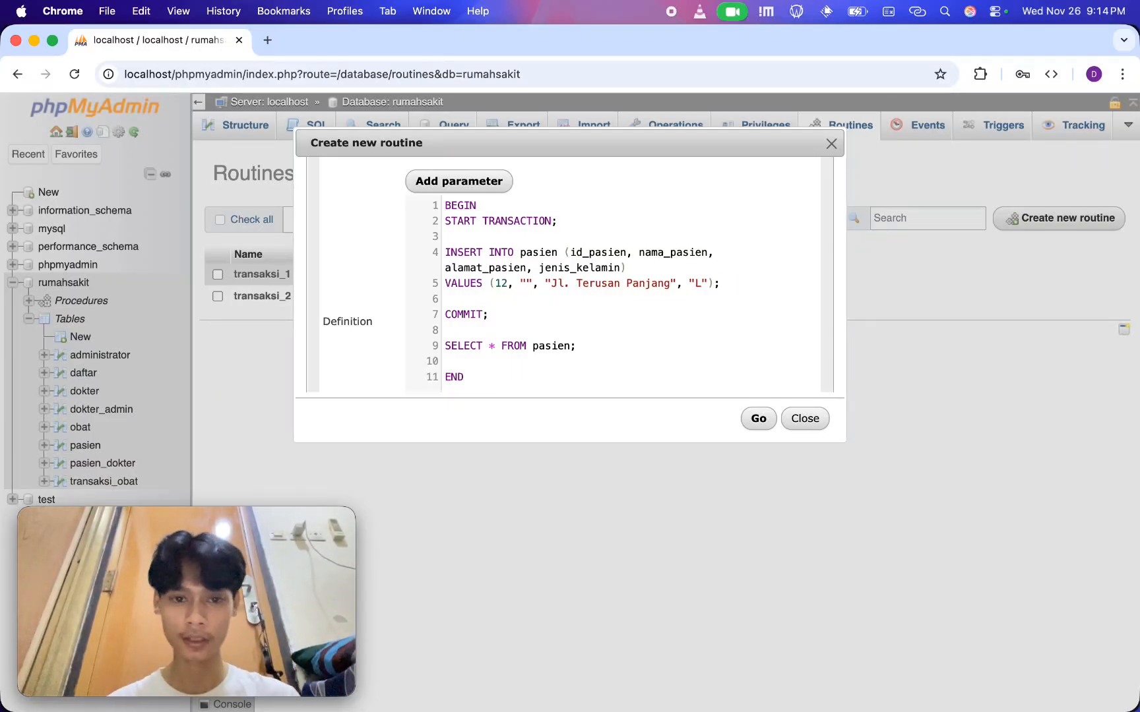
text(Jaya)
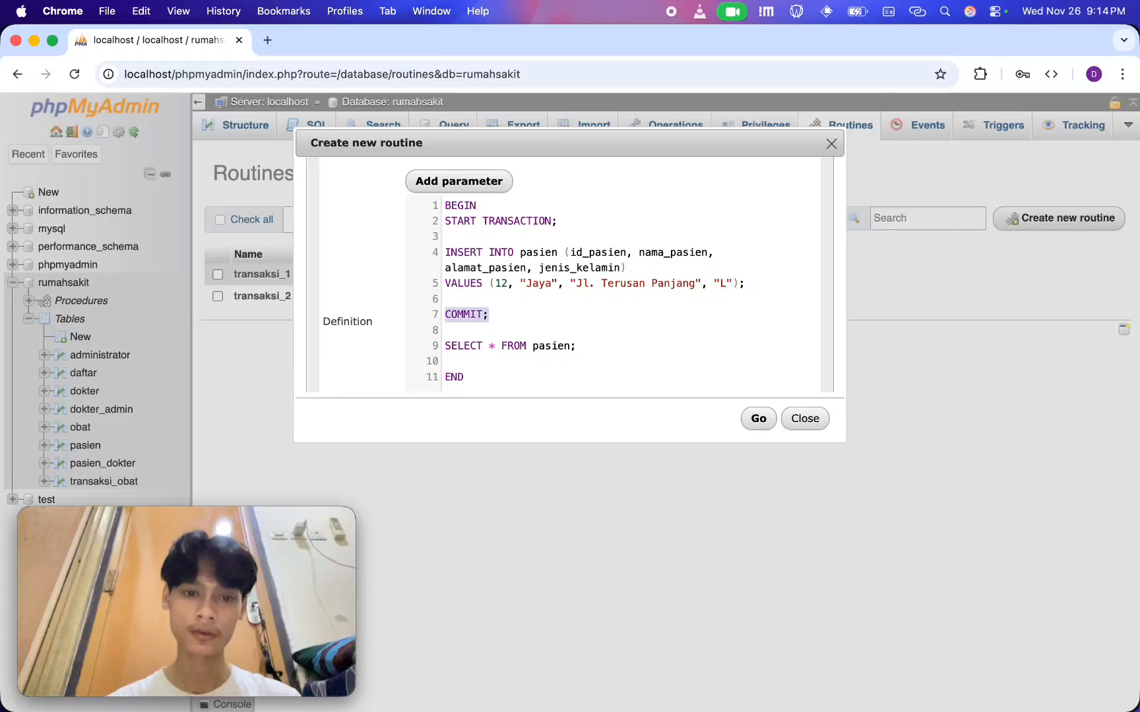
Duplicate the complete INSERT INTO pasien statement directly below the first one, ahead of COMMIT
key(Return)
key(Return)
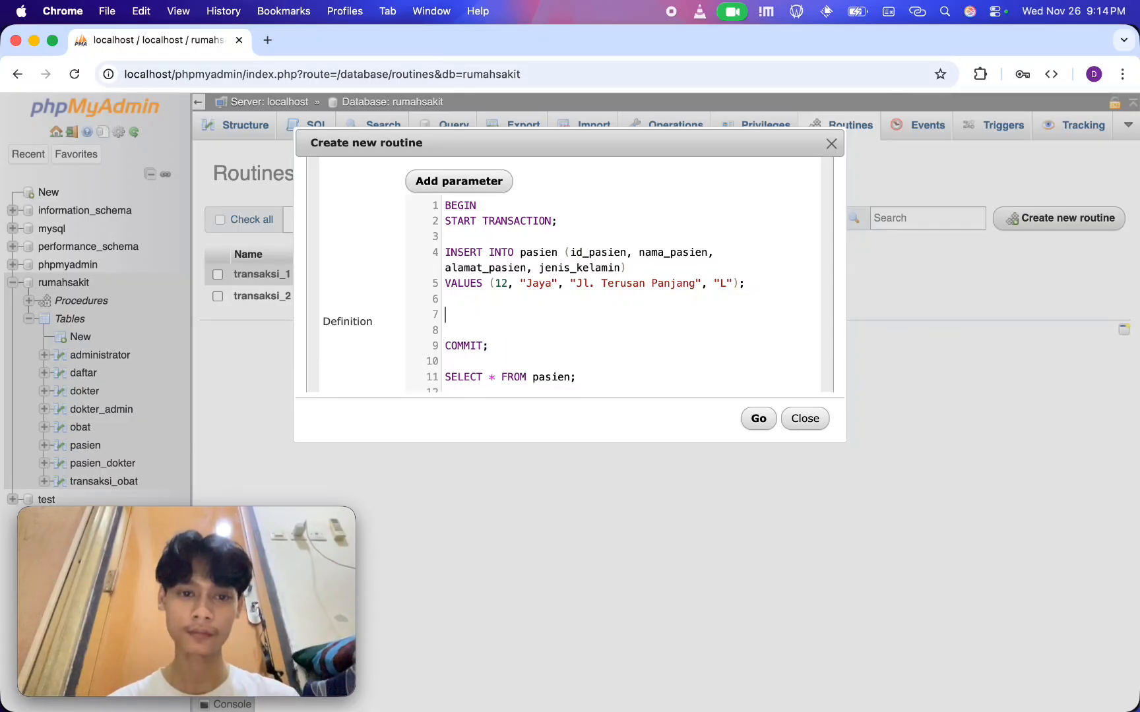
key(Up)
key(shift+Down)
key(shift+Down)
key(super+shift+Right)
key(super+c)
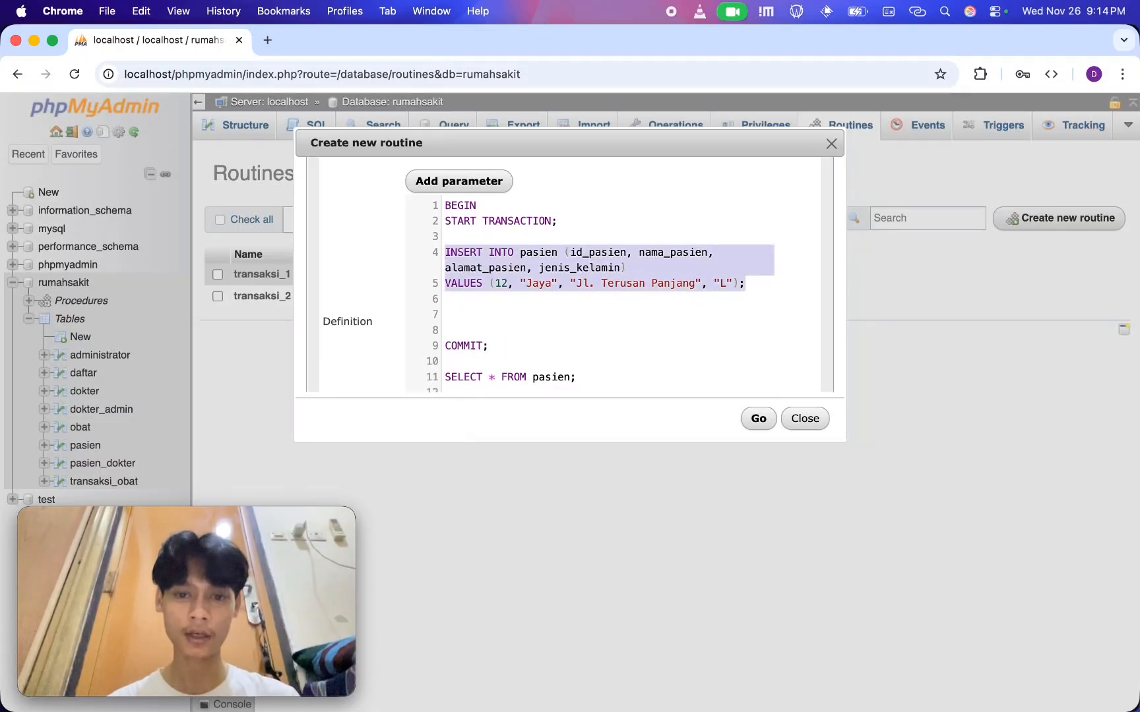
key(Right)
key(super+v)
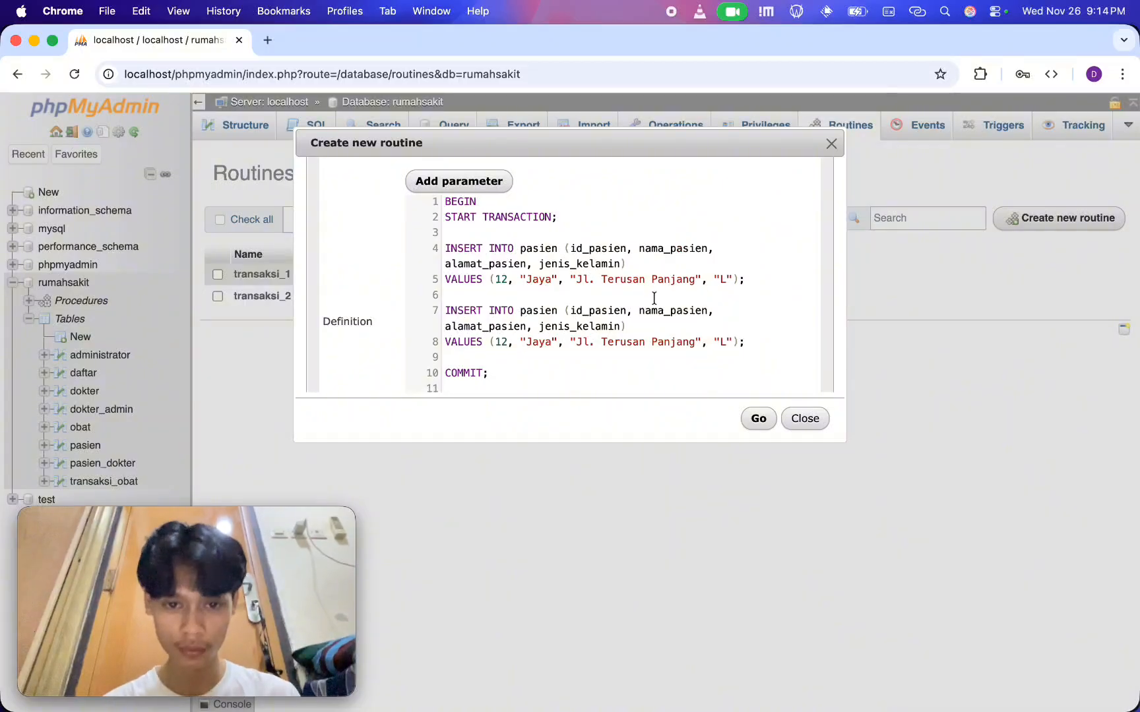
Set id_pasien to 13 in the second INSERT and replace its patient name with a different one
scroll(521, 303, down, 2)
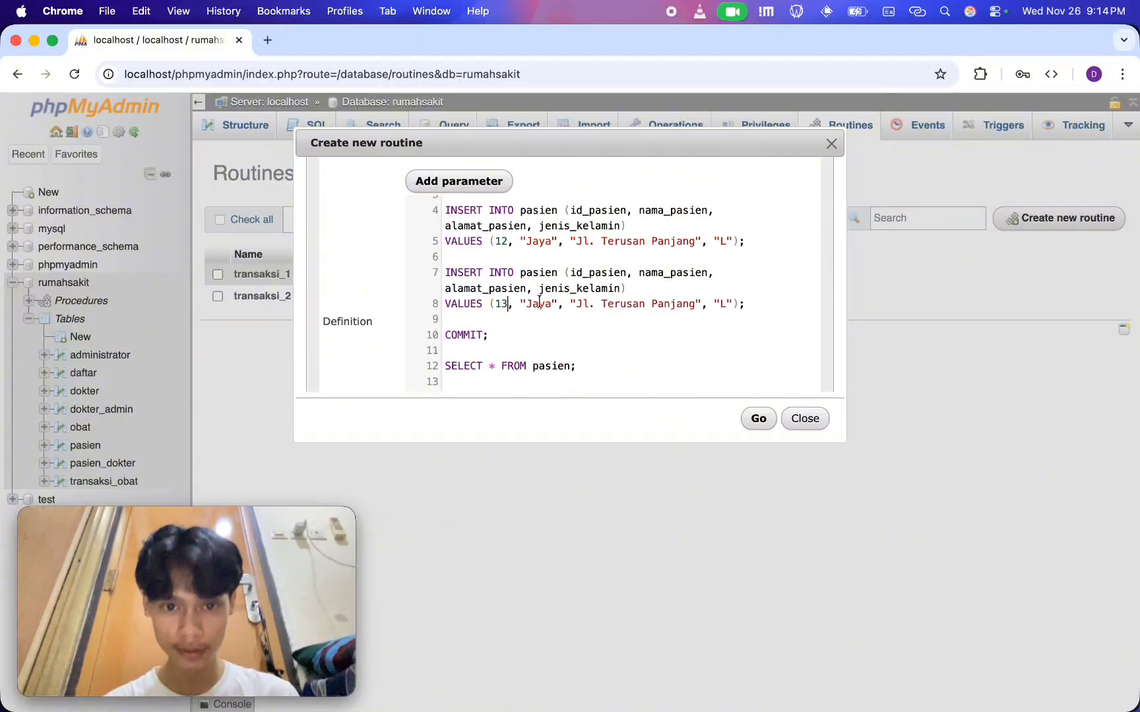
double_click(542, 301)
key(BackSpace)
text(Putra)
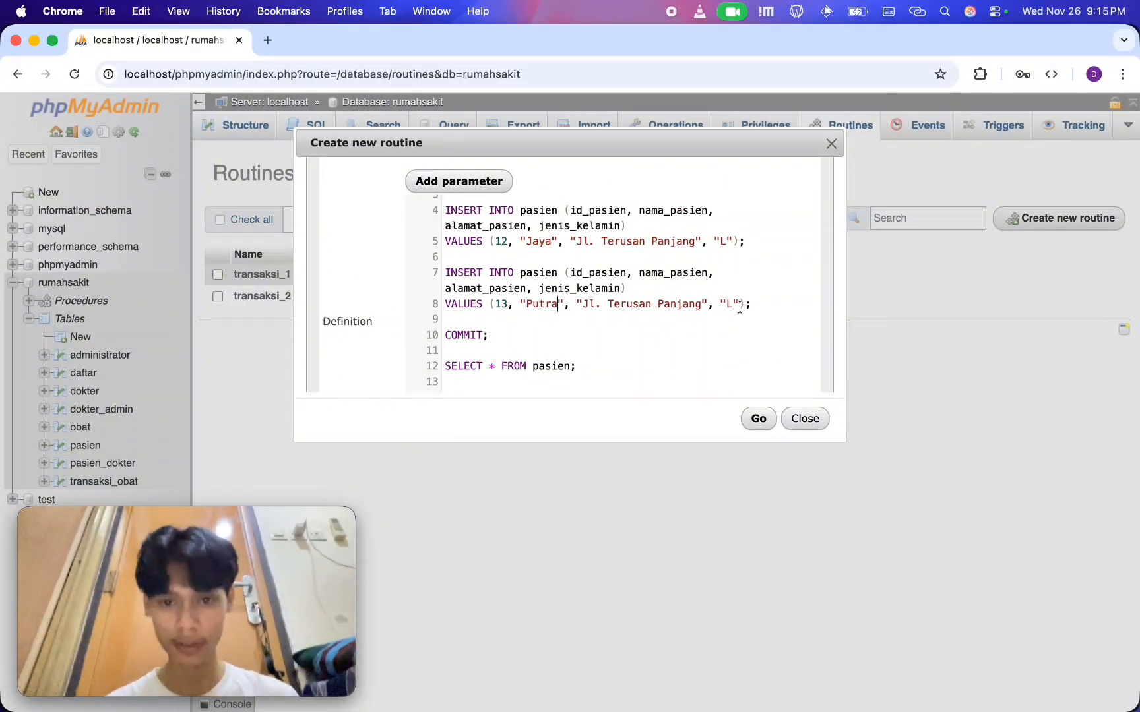
Add a ROLLBACK; statement on its own line between the two INSERT statements
click(648, 259)
scroll(648, 259, up, 2)
key(Return)
key(Return)
key(Up)
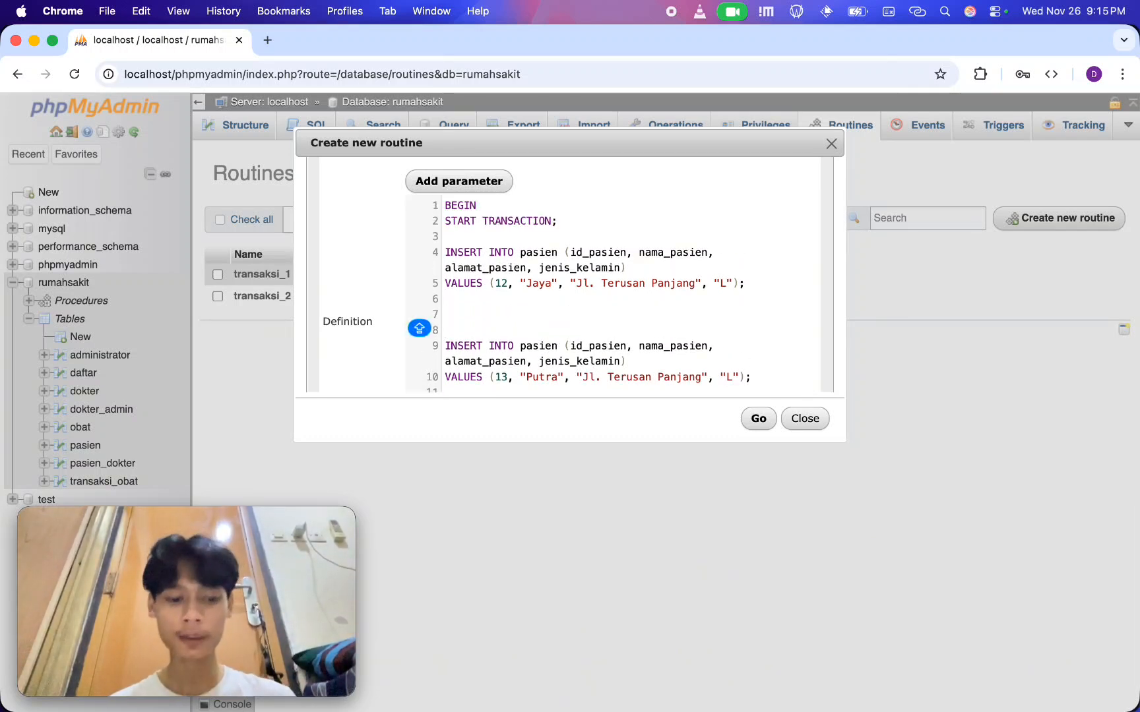
text(ROLLBACK;)
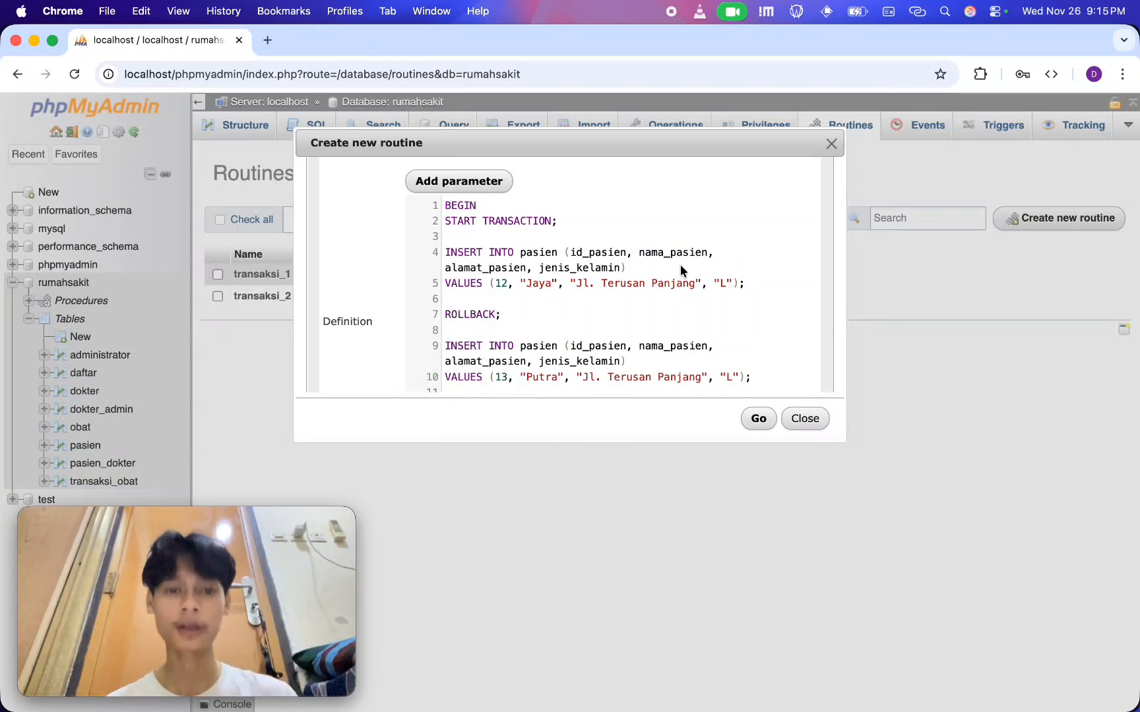
Review the INSERT before ROLLBACK and the INSERT before COMMIT in the transaksi_3 definition
scroll(686, 269, down, 3)
scroll(544, 313, up, 3)
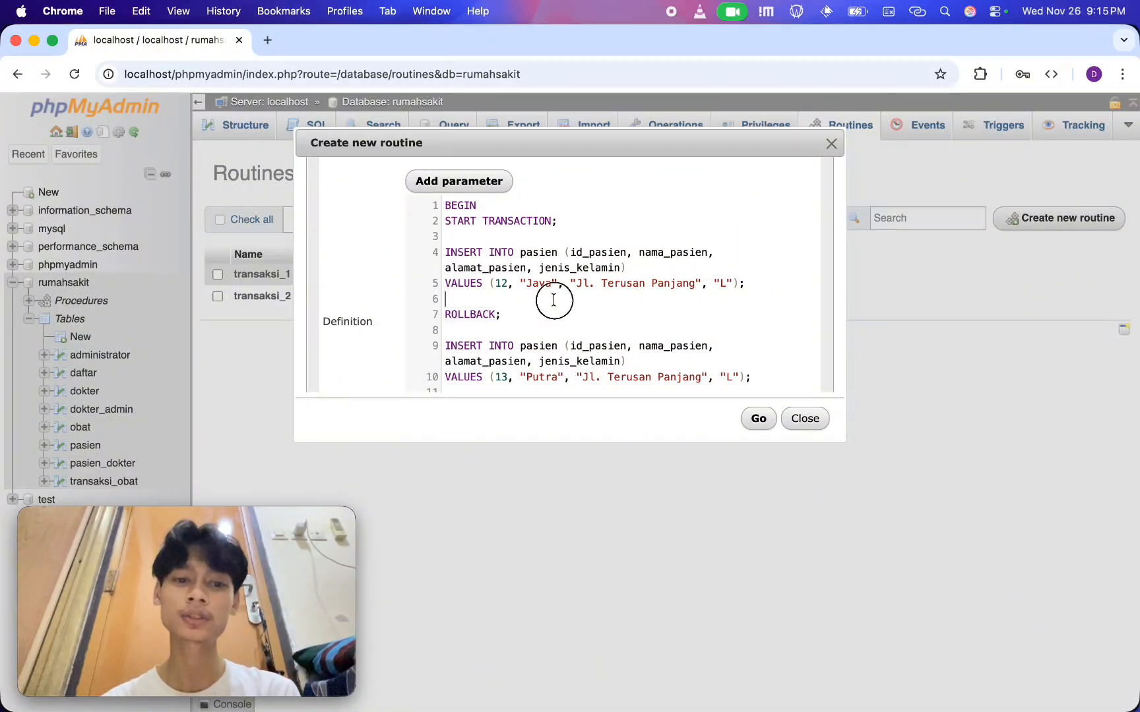
drag(554, 301, 412, 245)
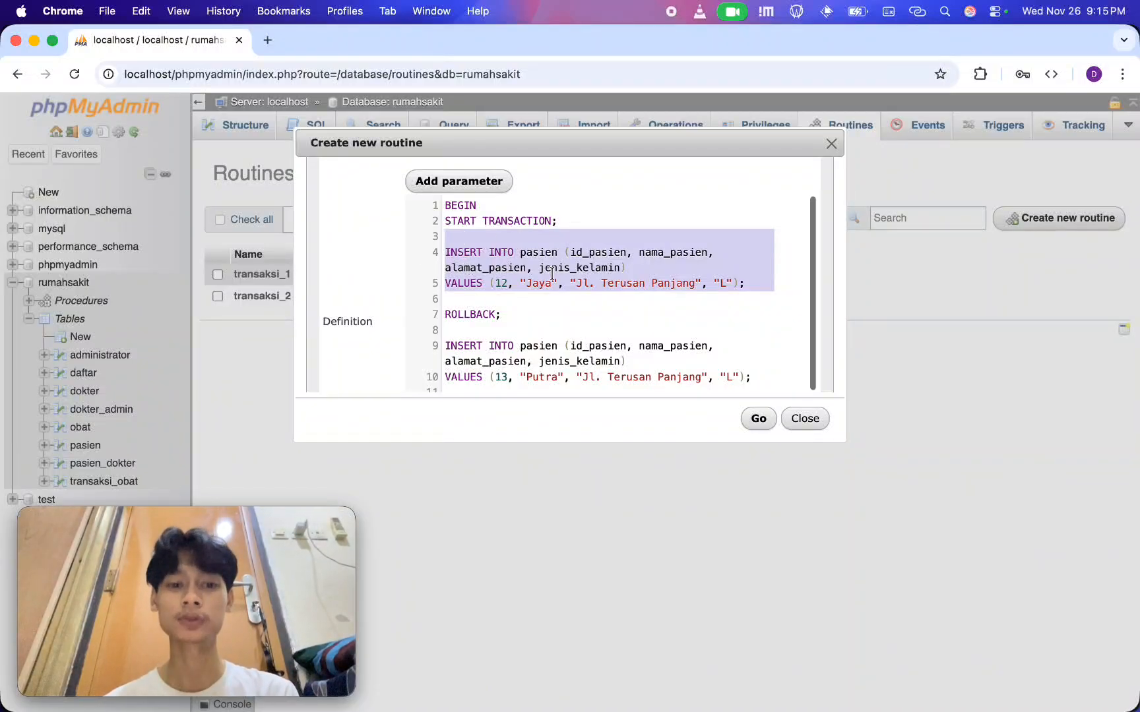
scroll(535, 268, down, 3)
click(462, 258)
drag(461, 257, 577, 329)
click(473, 264)
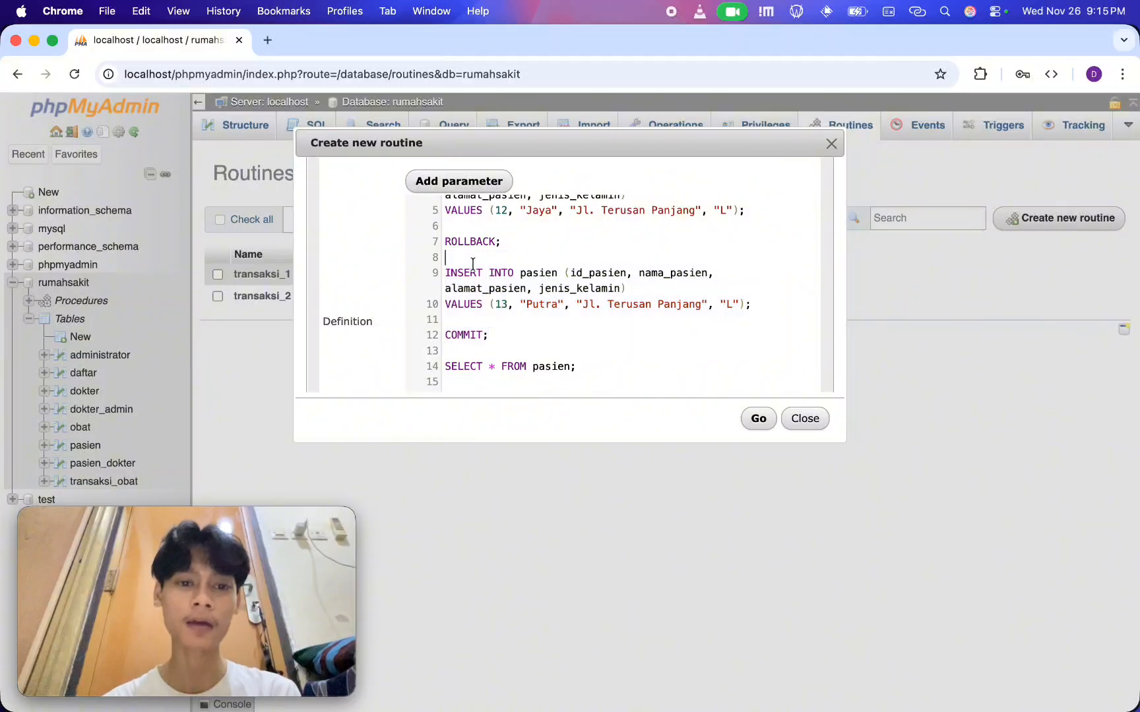
drag(454, 258, 580, 344)
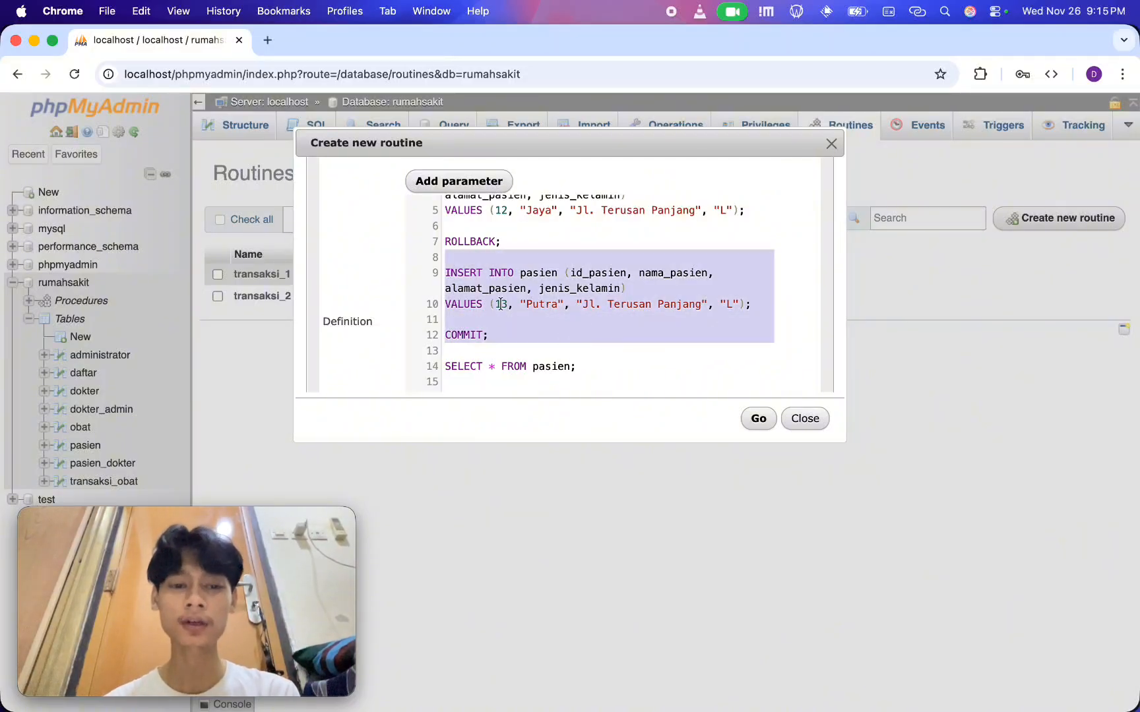
click(473, 264)
Save the transaksi_3 definition to create the procedure in the rumahsakit database
scroll(606, 379, down, 2)
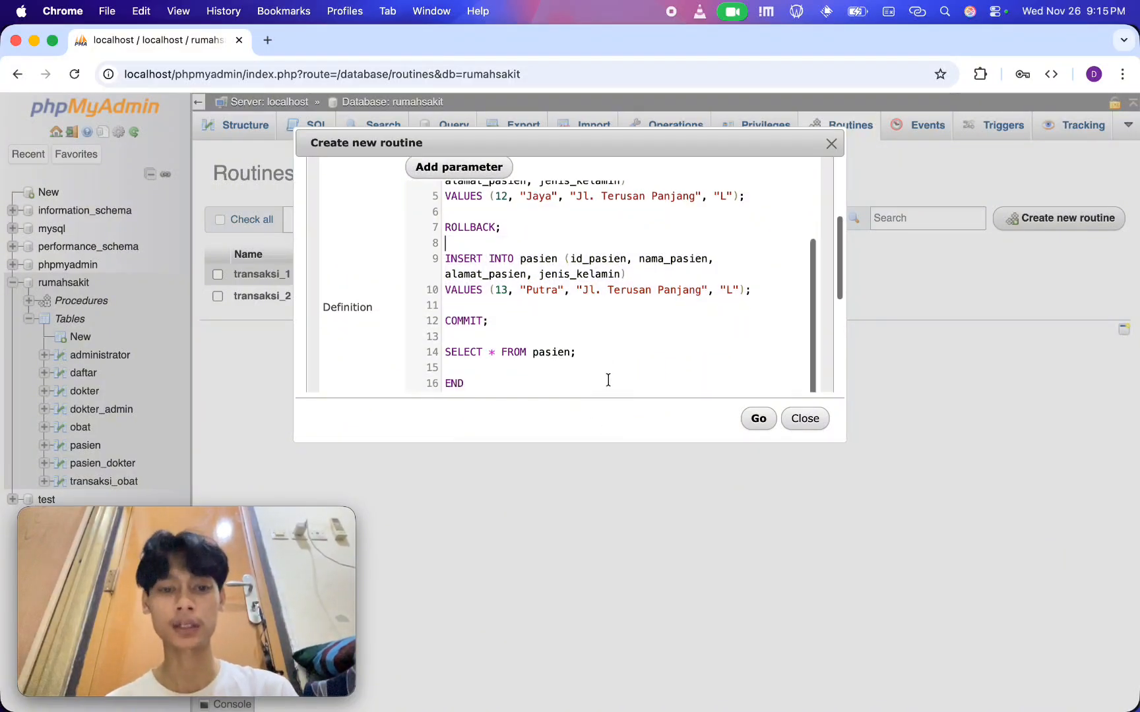
scroll(608, 385, up, 2)
click(757, 420)
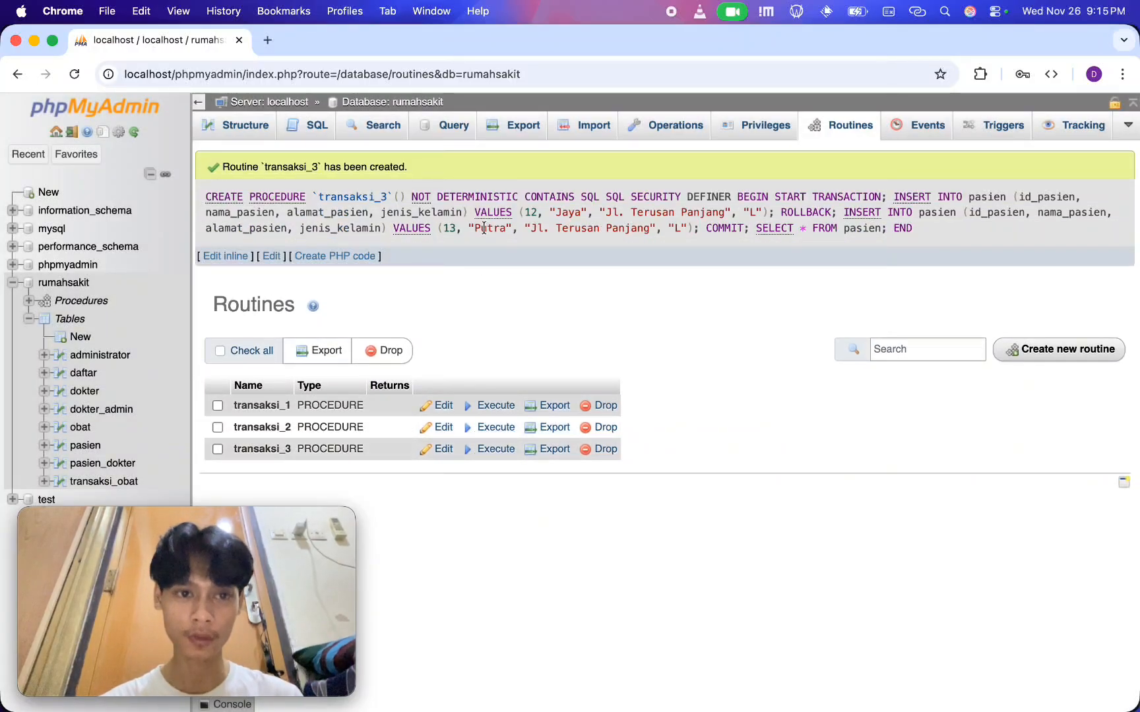
Run the query CALL transaksi_3; on the rumahsakit database, discarding the unsaved-changes warning
click(314, 129)
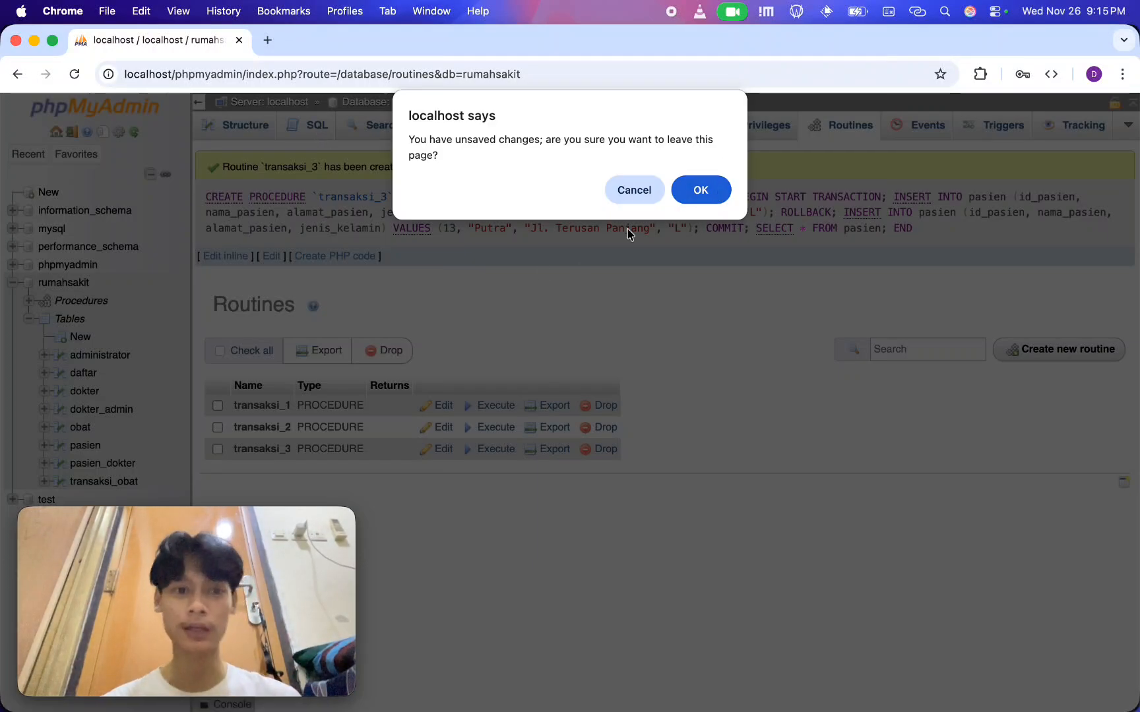
click(699, 198)
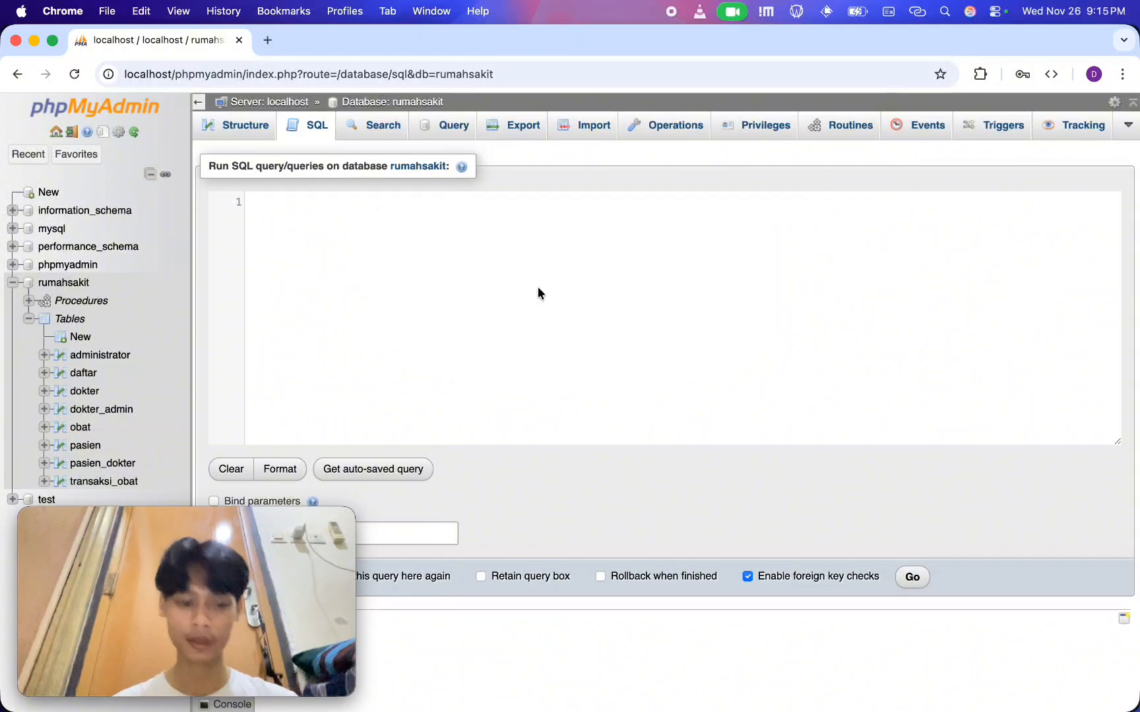
click(537, 289)
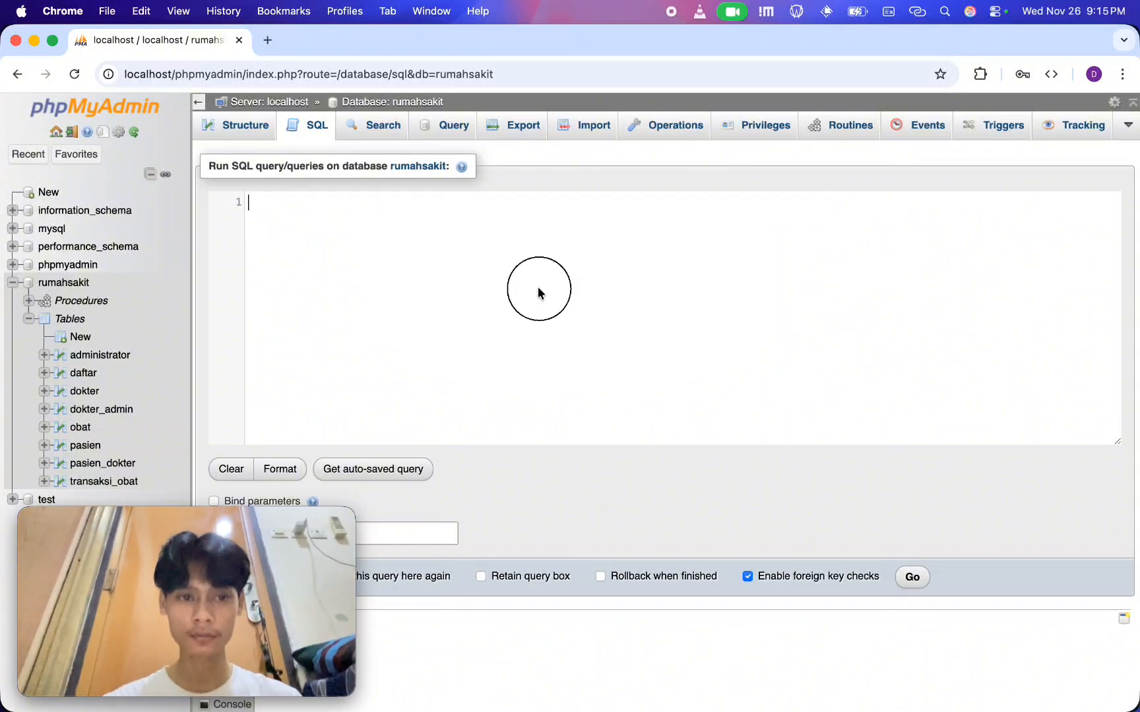
text(CALL transaks)
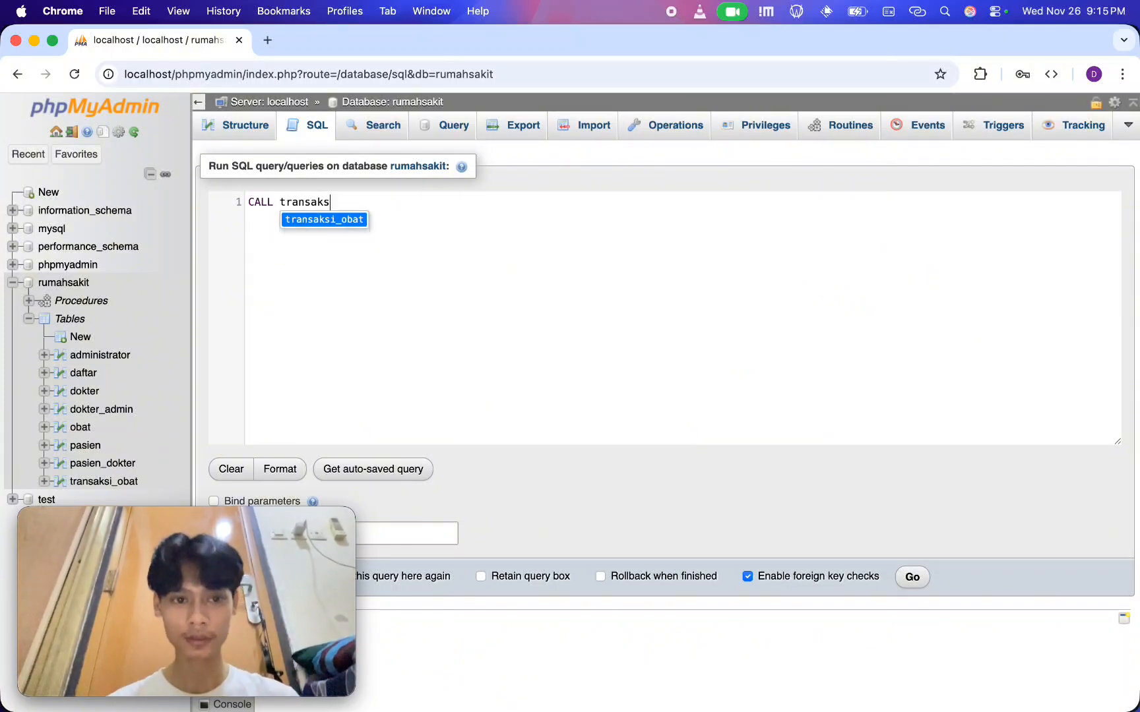
text(i_3;)
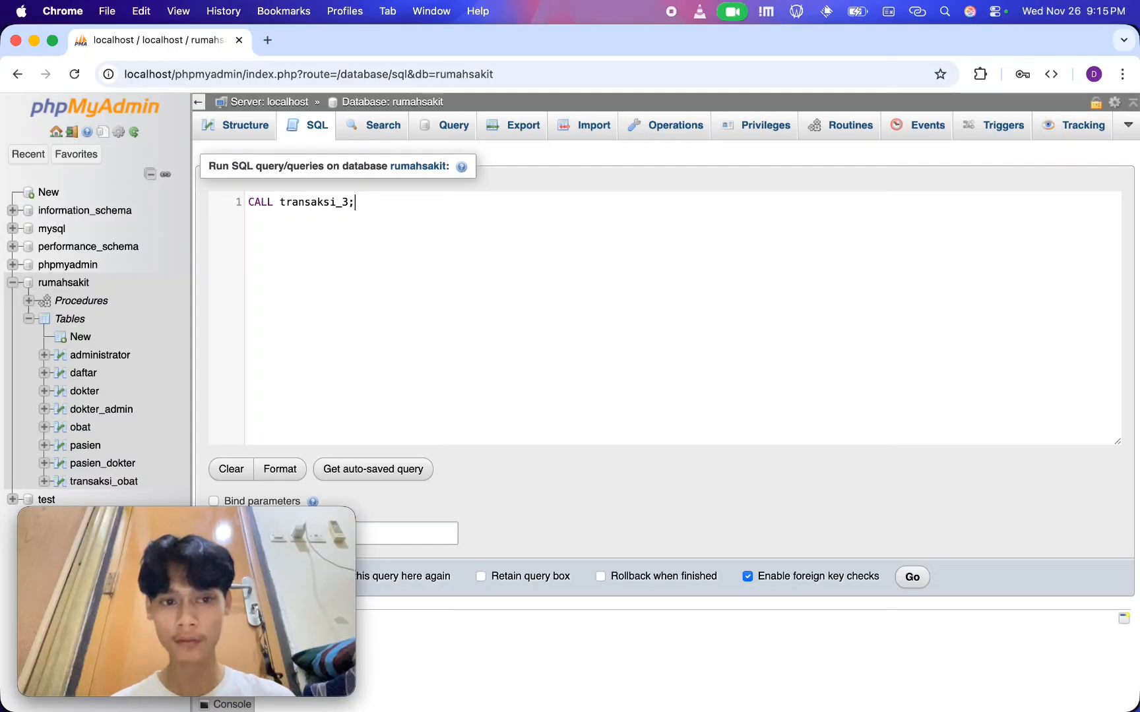
click(914, 578)
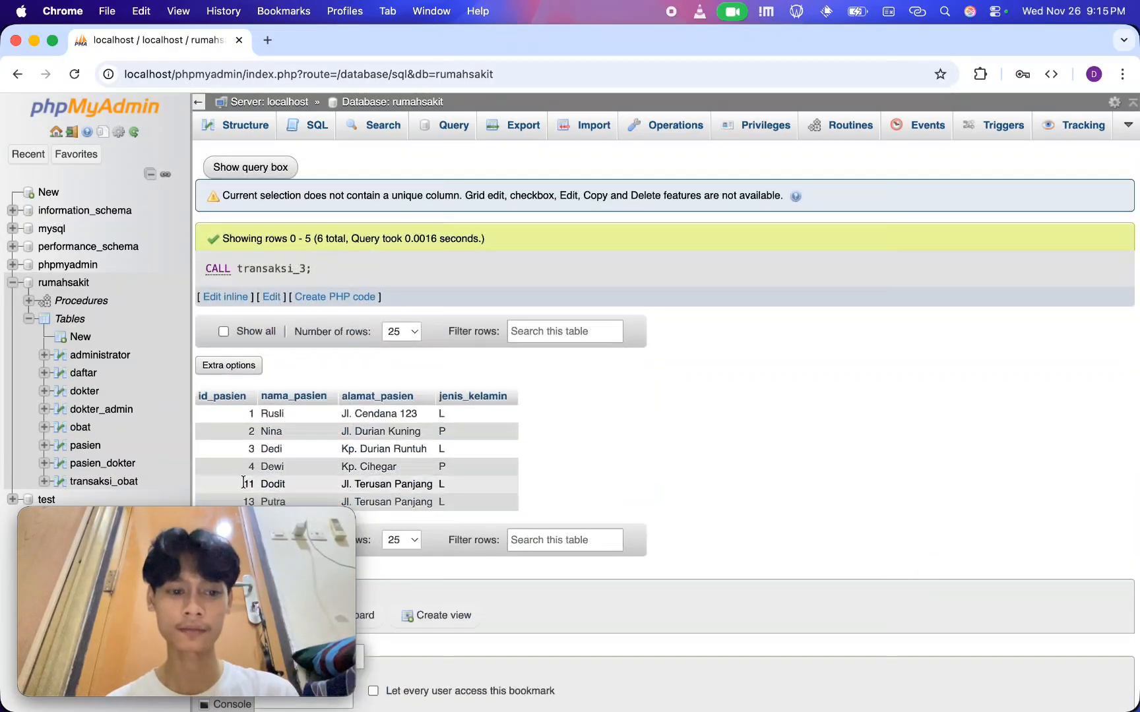
drag(221, 522, 866, 386)
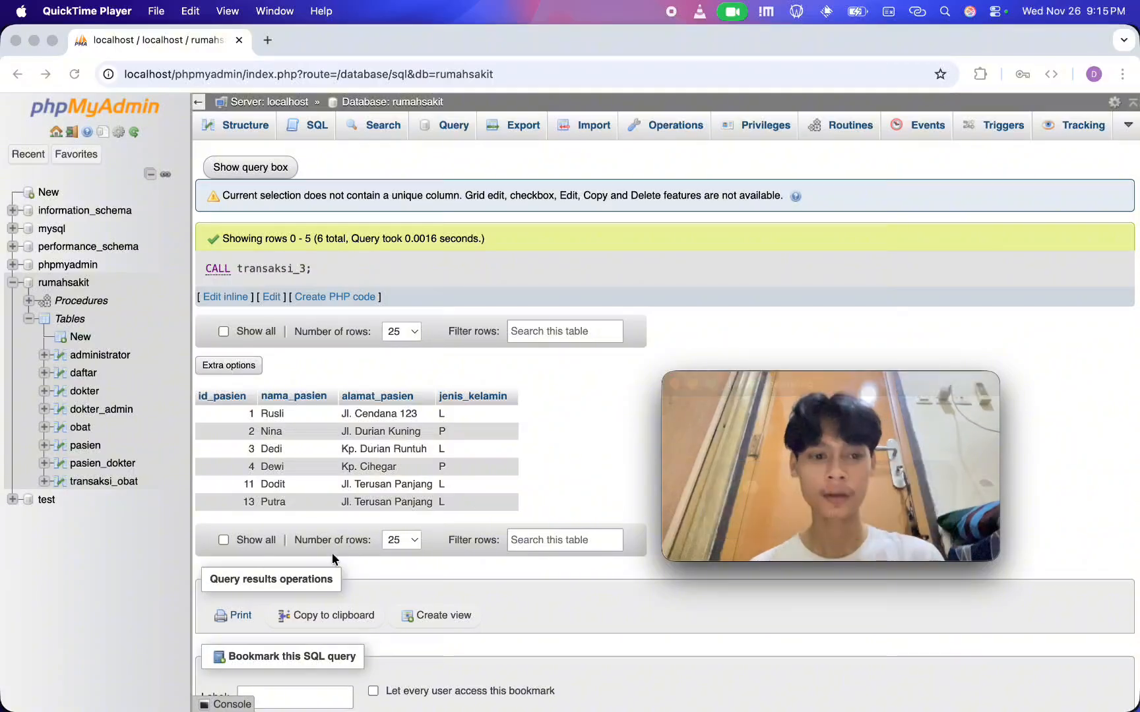
click(588, 462)
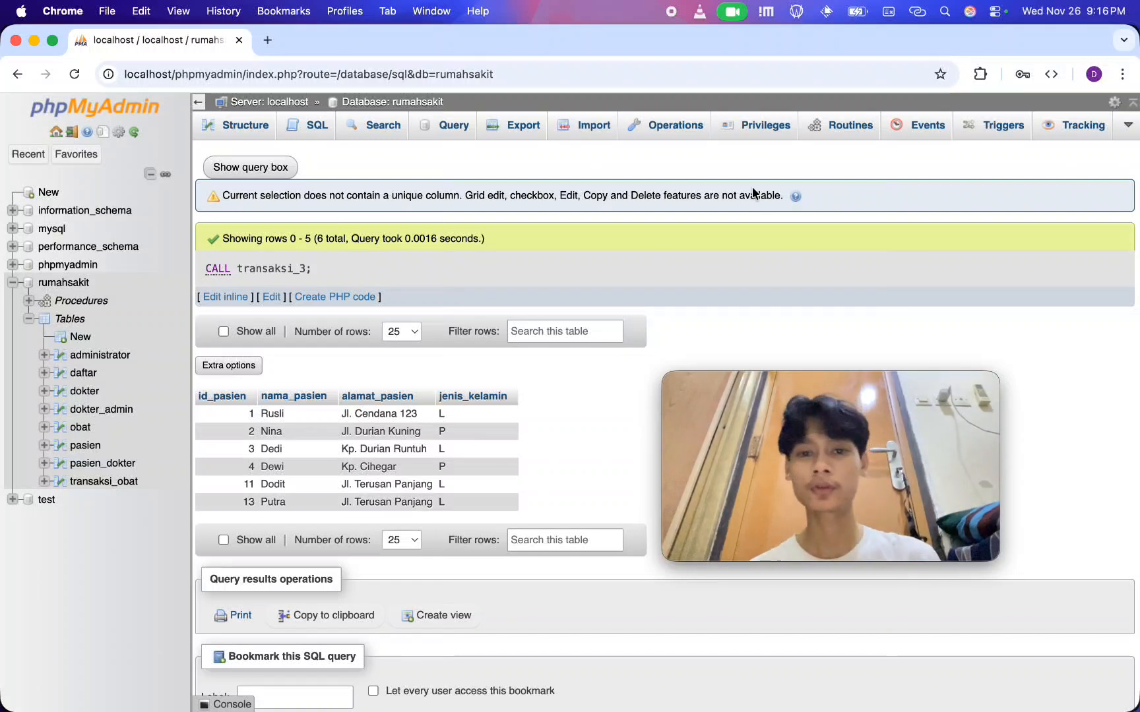
Return to the rumahsakit routines and start creating another new routine
click(851, 124)
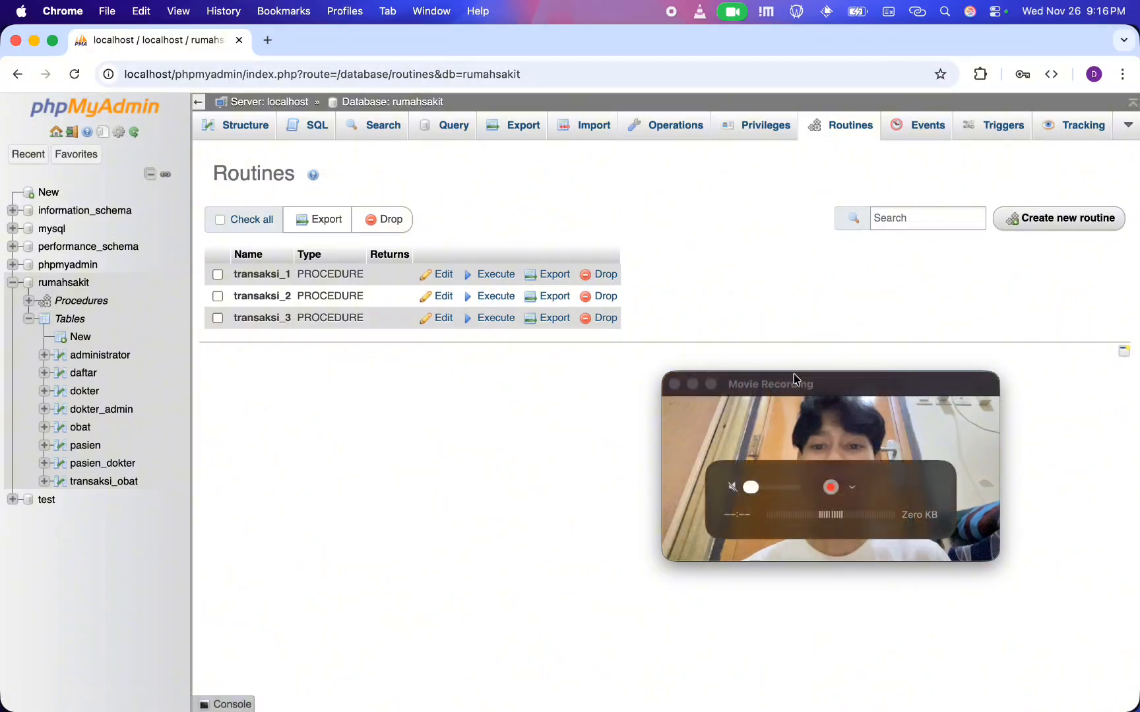
drag(794, 377, 147, 528)
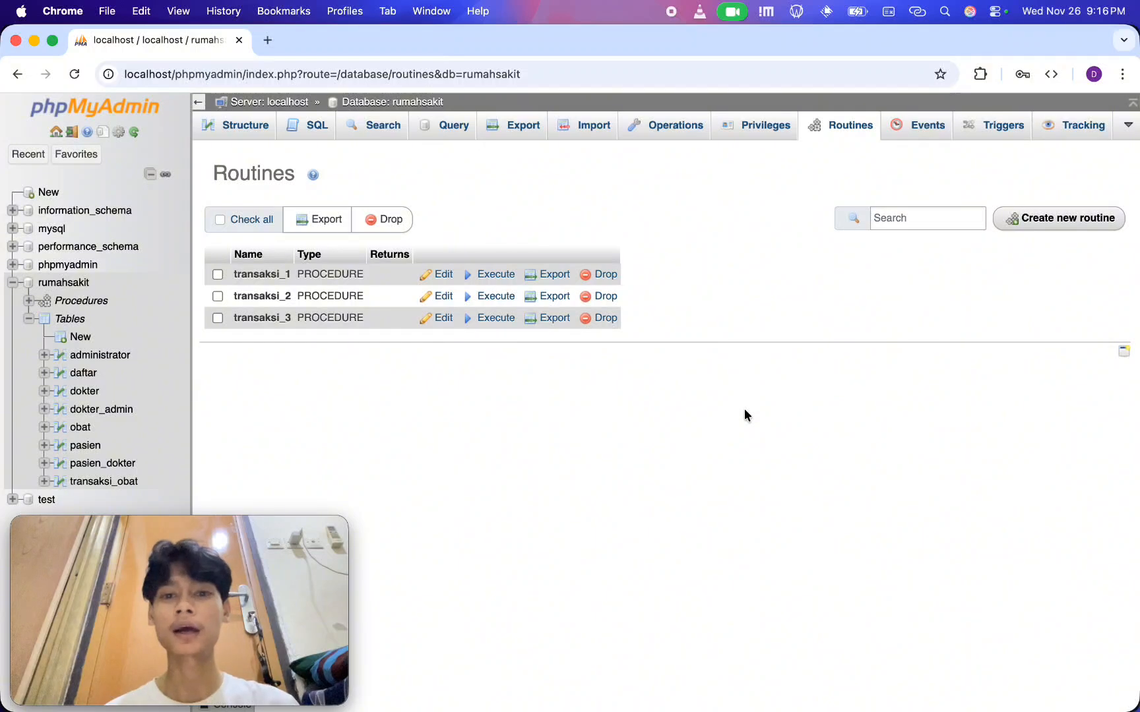
click(1029, 222)
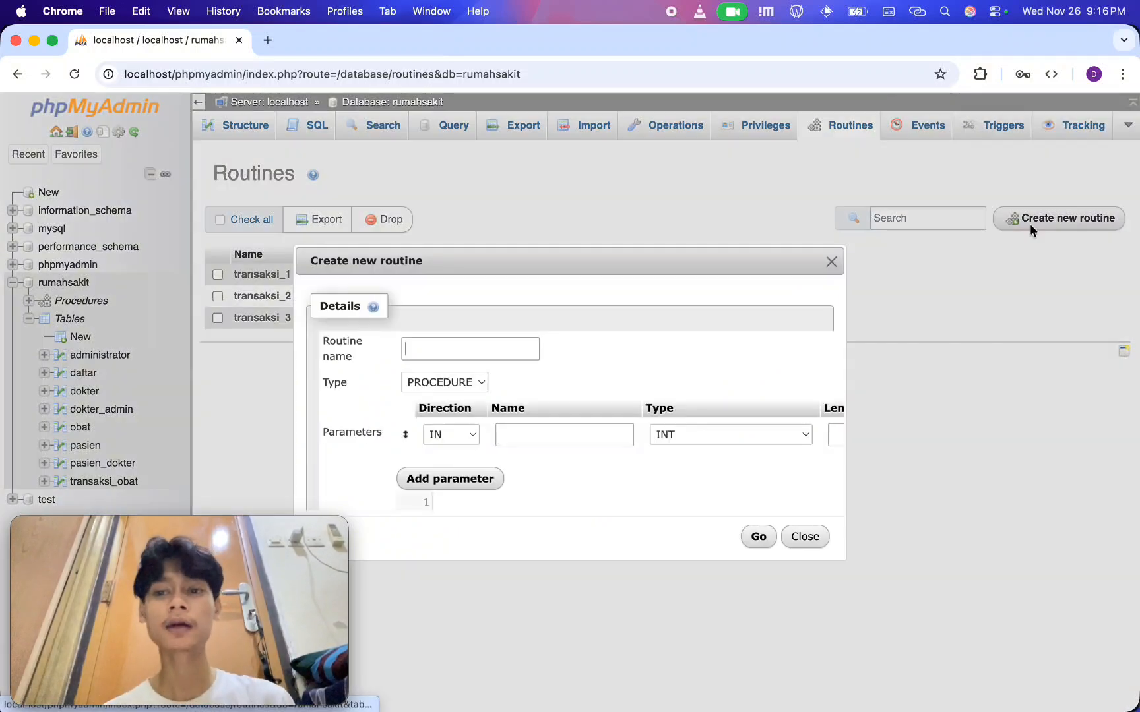
drag(559, 267, 586, 98)
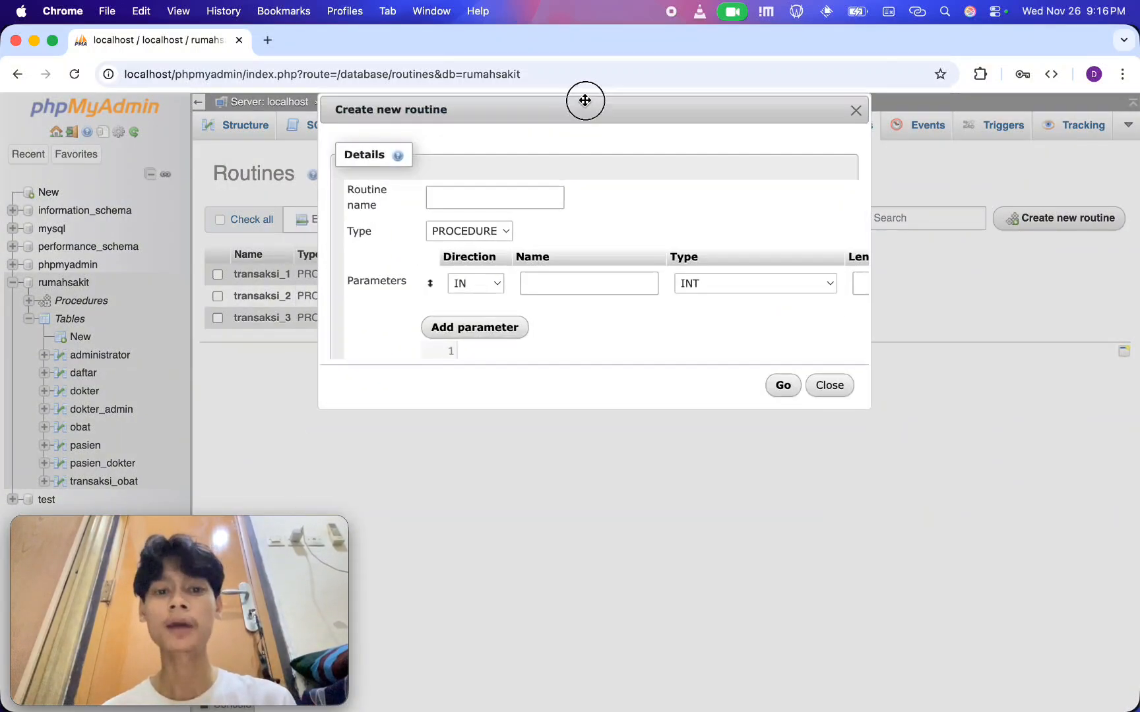
Name the new routine transaksi_4 and remove its default parameter row
click(483, 202)
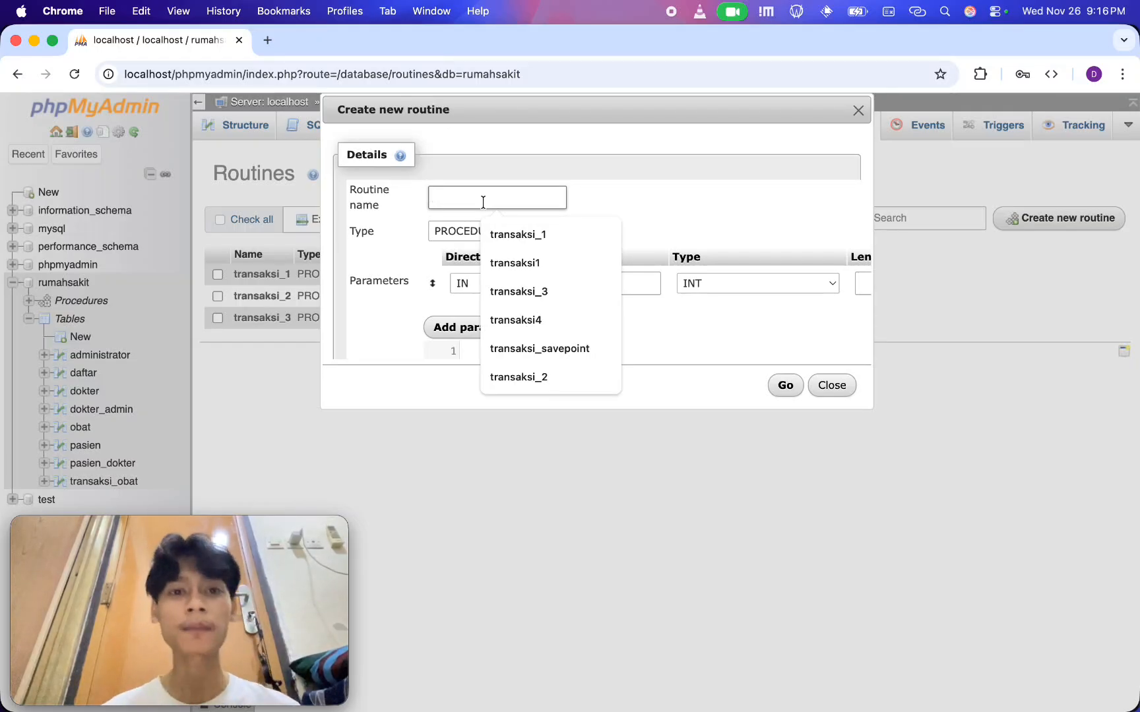
text(transa)
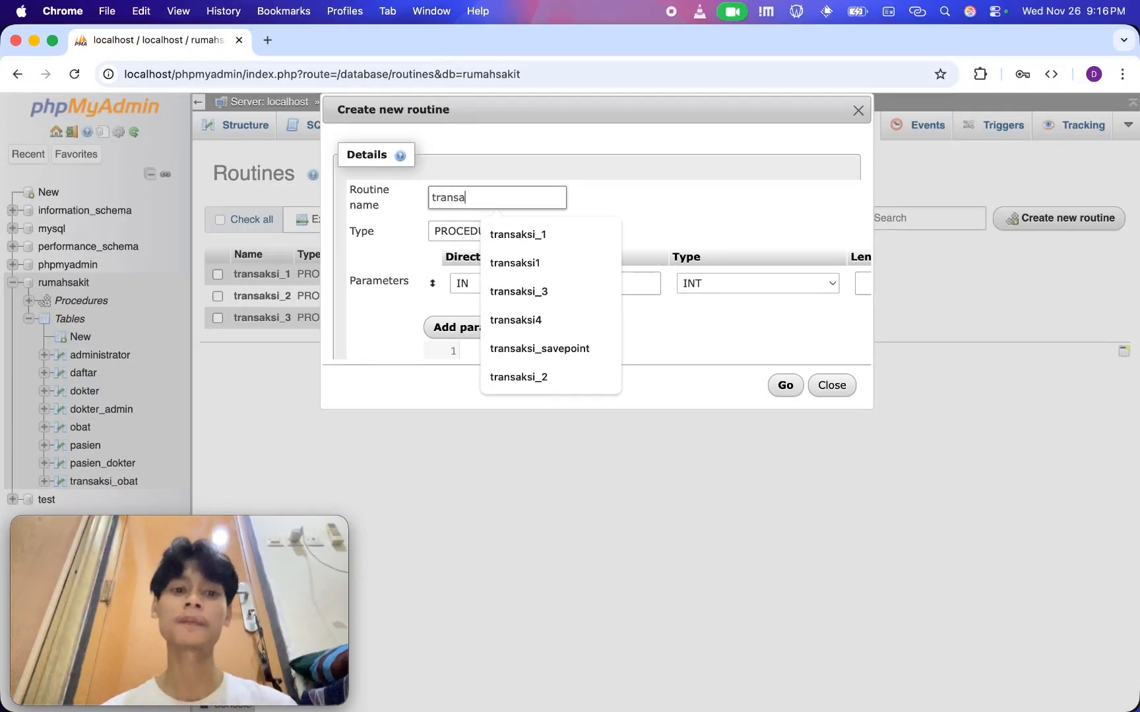
text(ksi_)
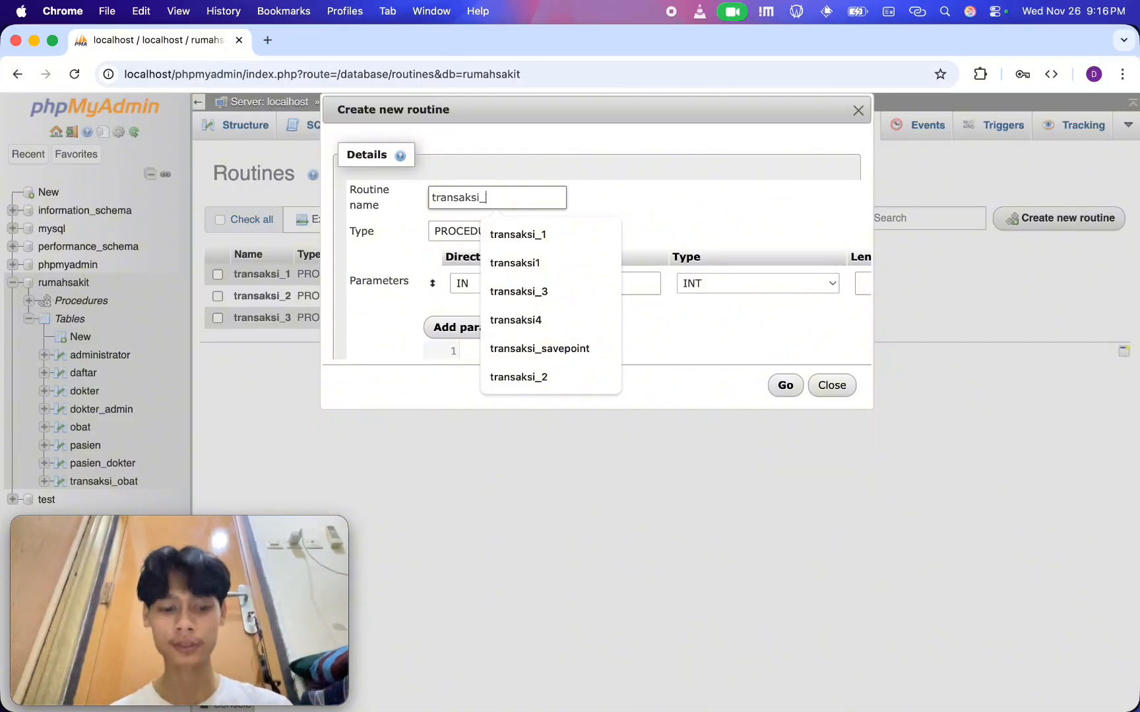
text(4)
scroll(541, 239, down, 1)
scroll(548, 243, right, 5)
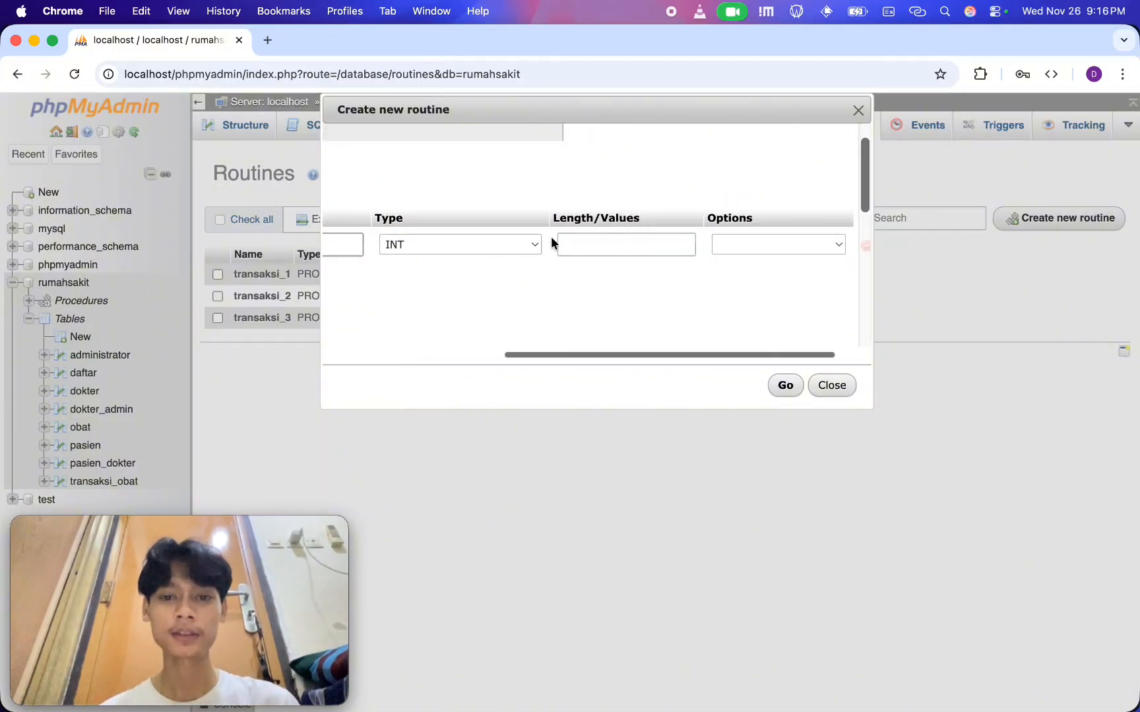
scroll(809, 281, right, 1)
click(847, 255)
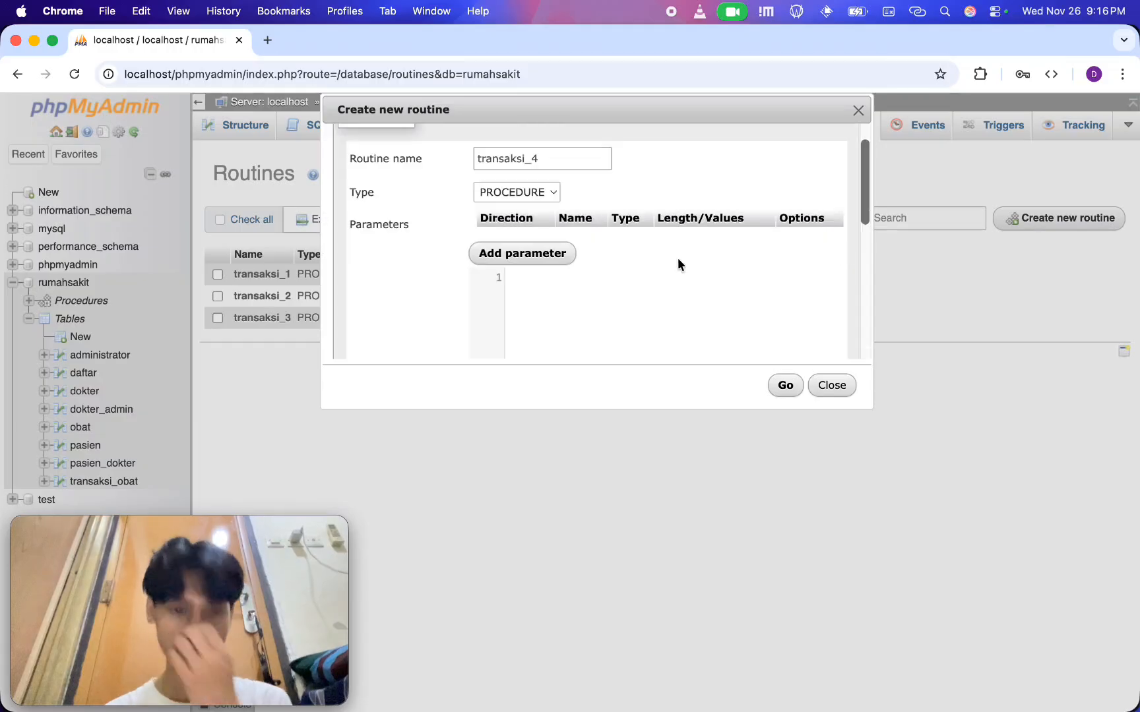
Insert the copied INSERT INTO pasien statement into the definition of transaksi_4
scroll(677, 259, down, 1)
click(622, 250)
text(INSERT INTO pasien (id_pasien, nama_pasien, alamat_pasien, jenis_kelamin) VALUES (12, "Jaya", "Jl. Terusan Panjang", "L");)
key(super+z)
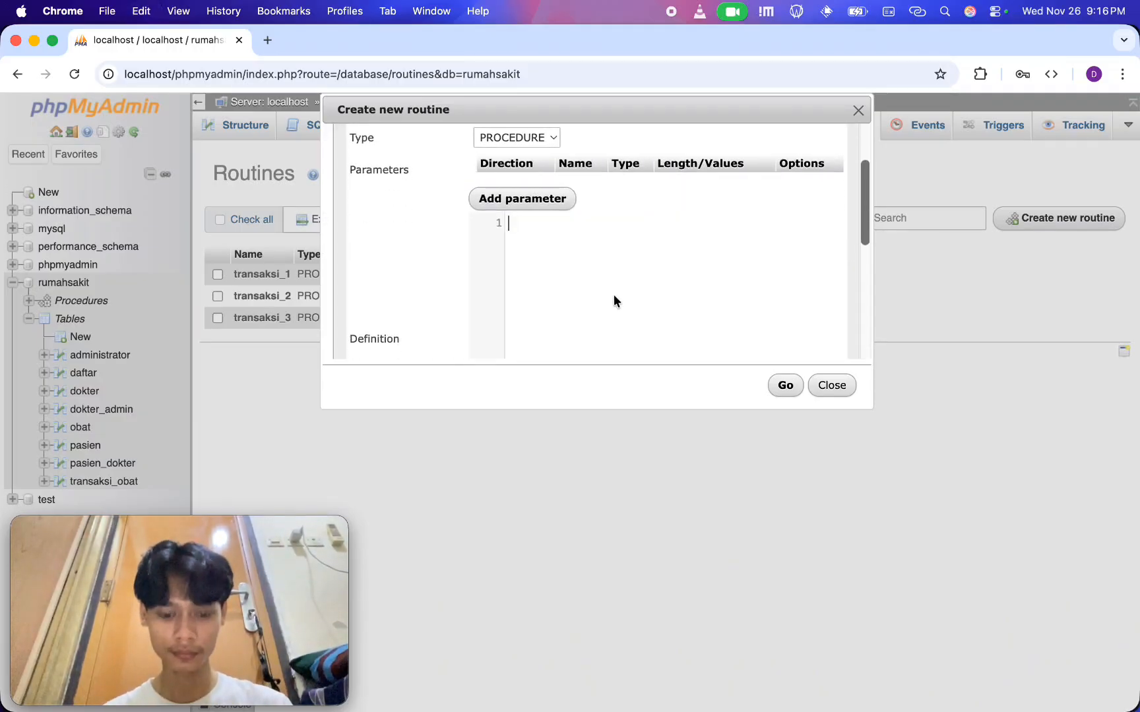
text(INSERT INTO pasien (id_pasien, nama_pasien, alamat_pasien, jenis_kelamin) VALUES (12, "Jaya", "Jl. Terusan Panjang", "L");)
key(Up)
key(Up)
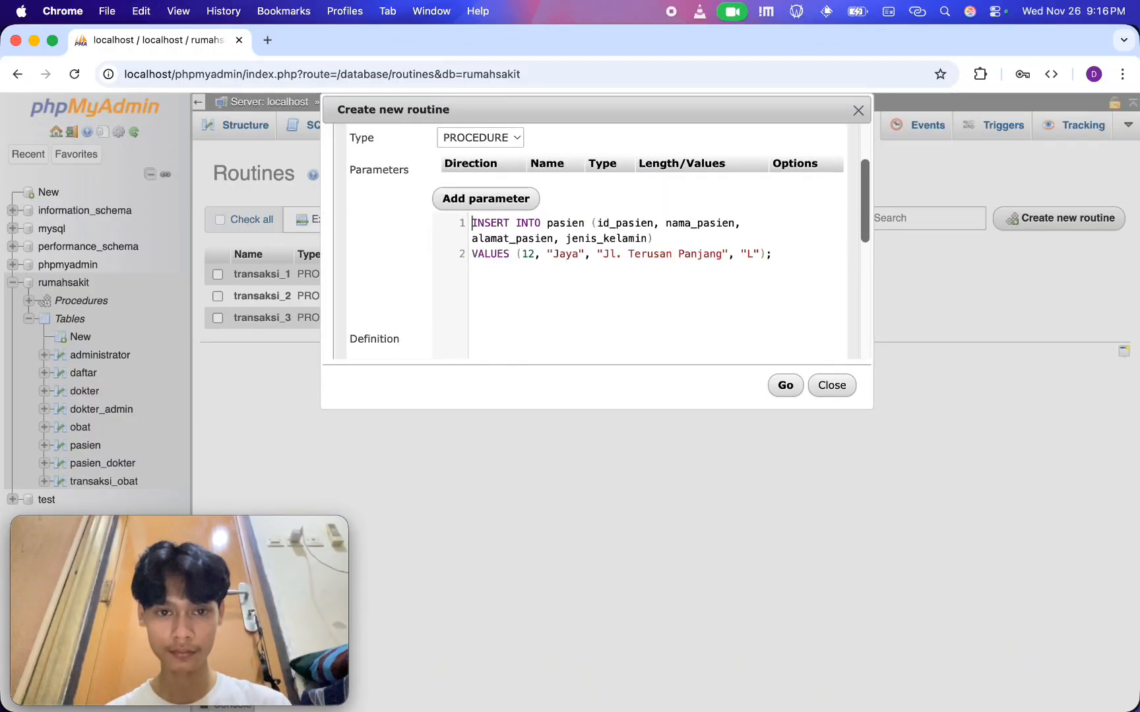
Add BEGIN and START TRANSACTION; above the INSERT statement in the definition
key(Return)
key(Return)
text(BEGIN)
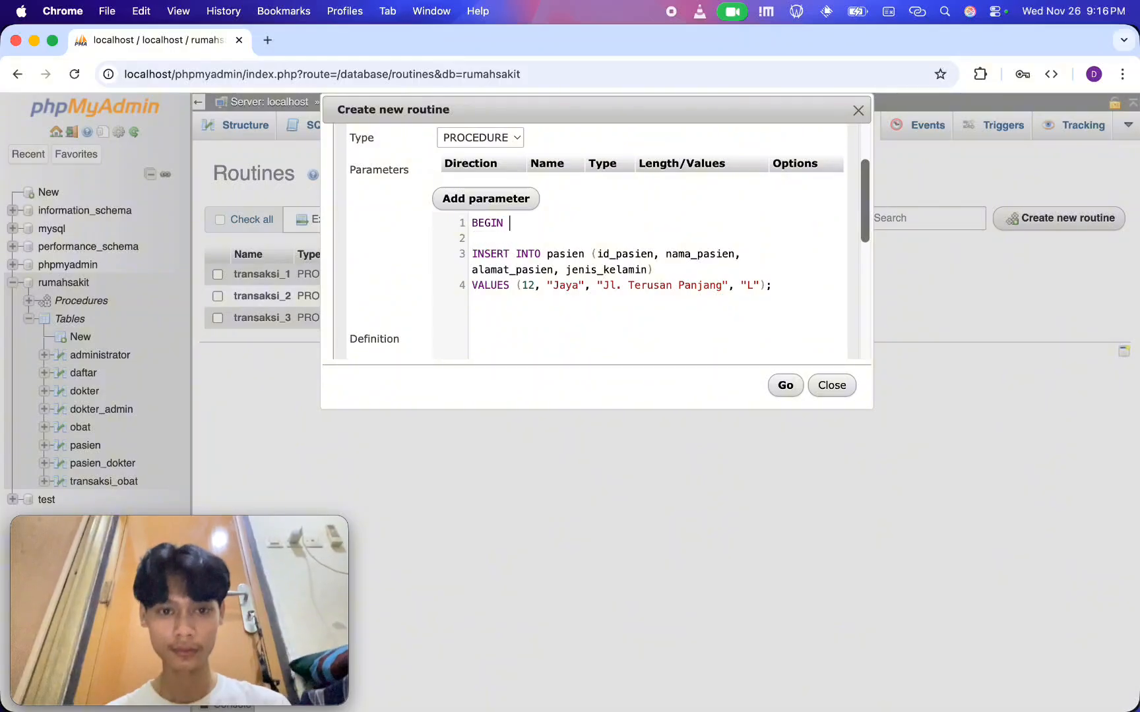
key(Return)
text(START TRANSA)
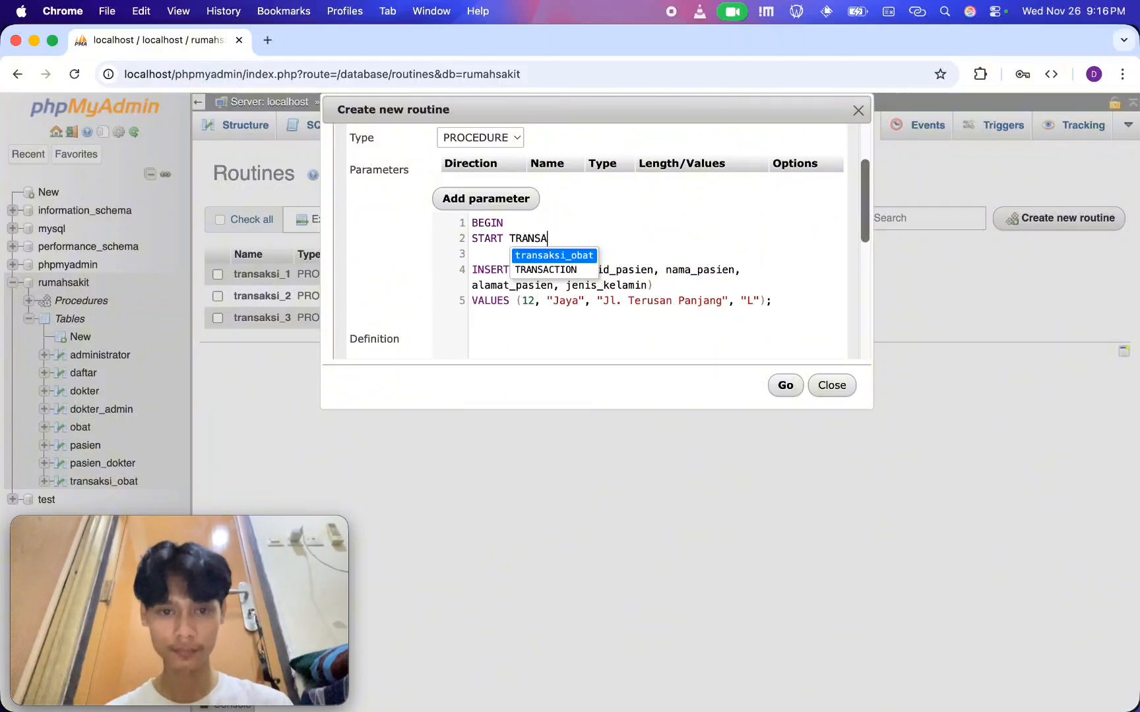
text(CTION;)
key(Down)
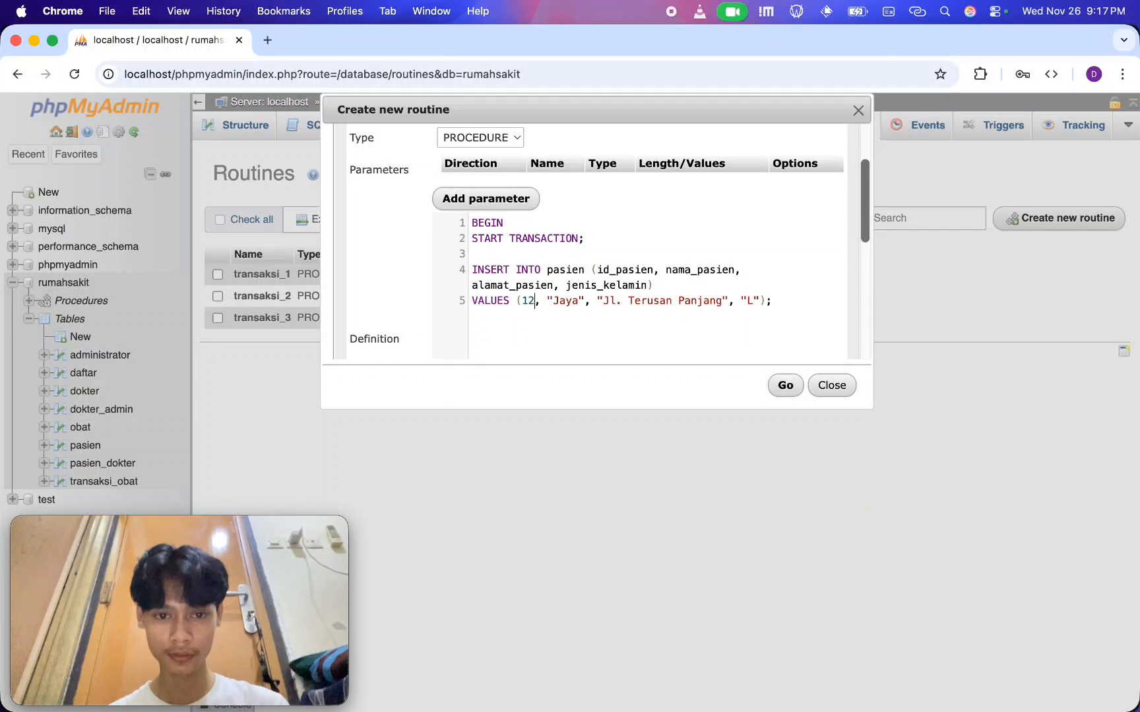
Set id_pasien to 15 in the INSERT values and replace the patient's name
key(Left)
key(alt+shift+Right)
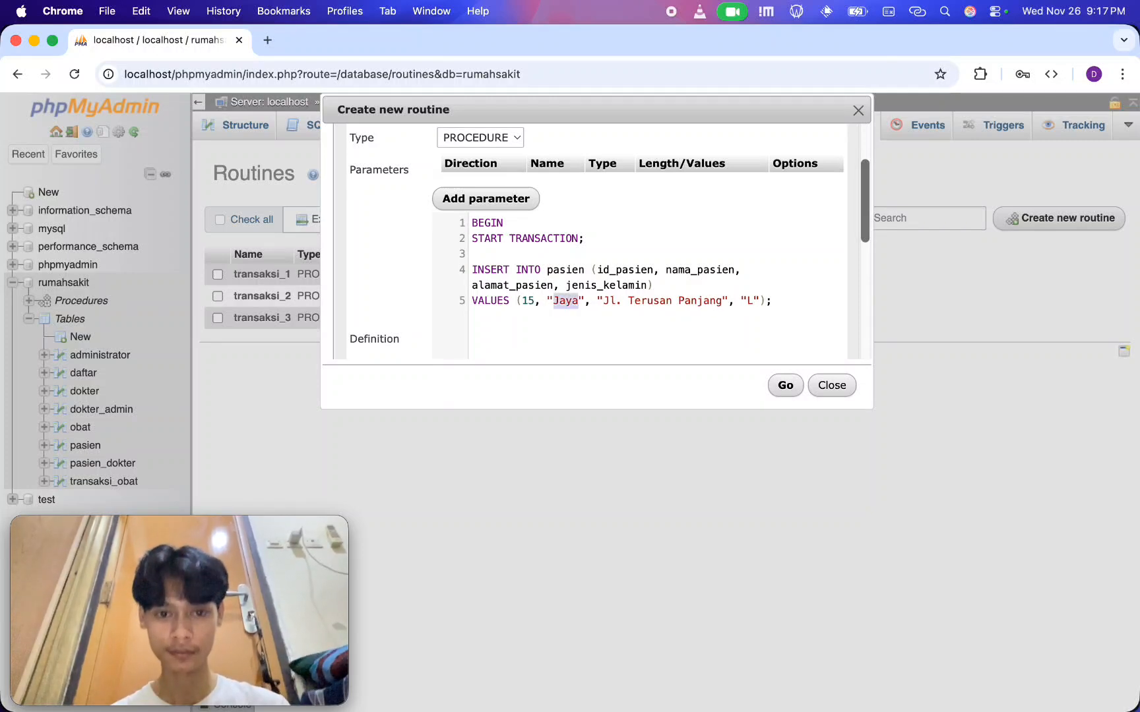
key(Caps_Lock)
text(IPUL)
key(BackSpace)
key(BackSpace)
key(BackSpace)
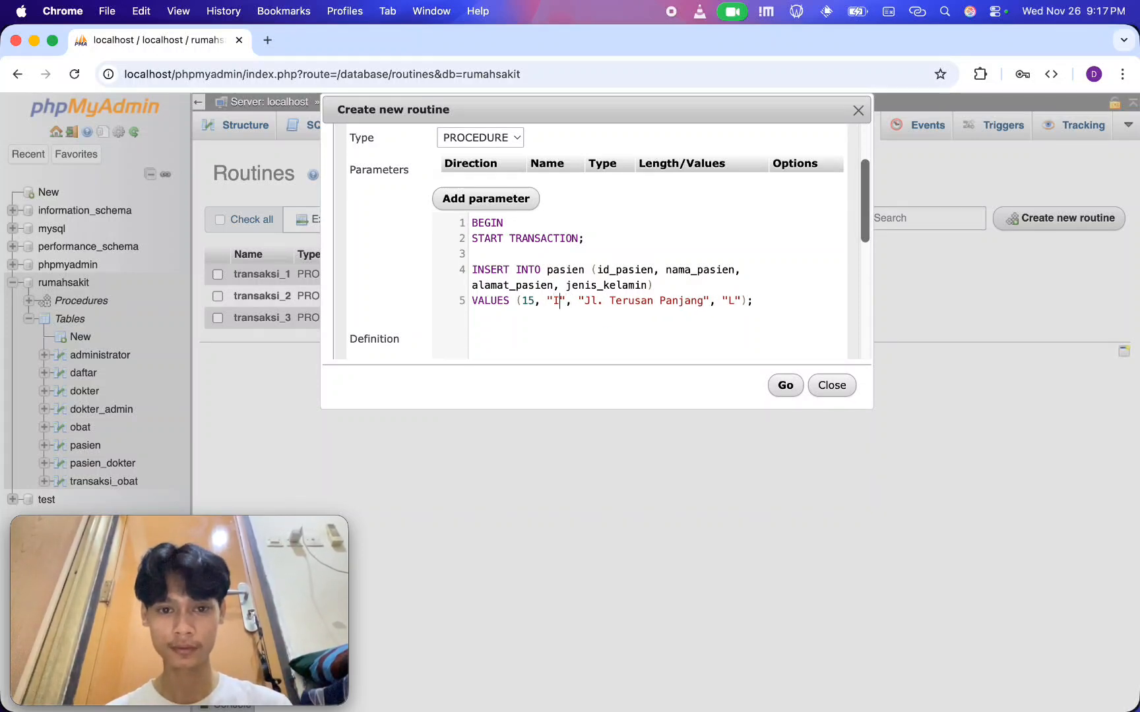
text(pul)
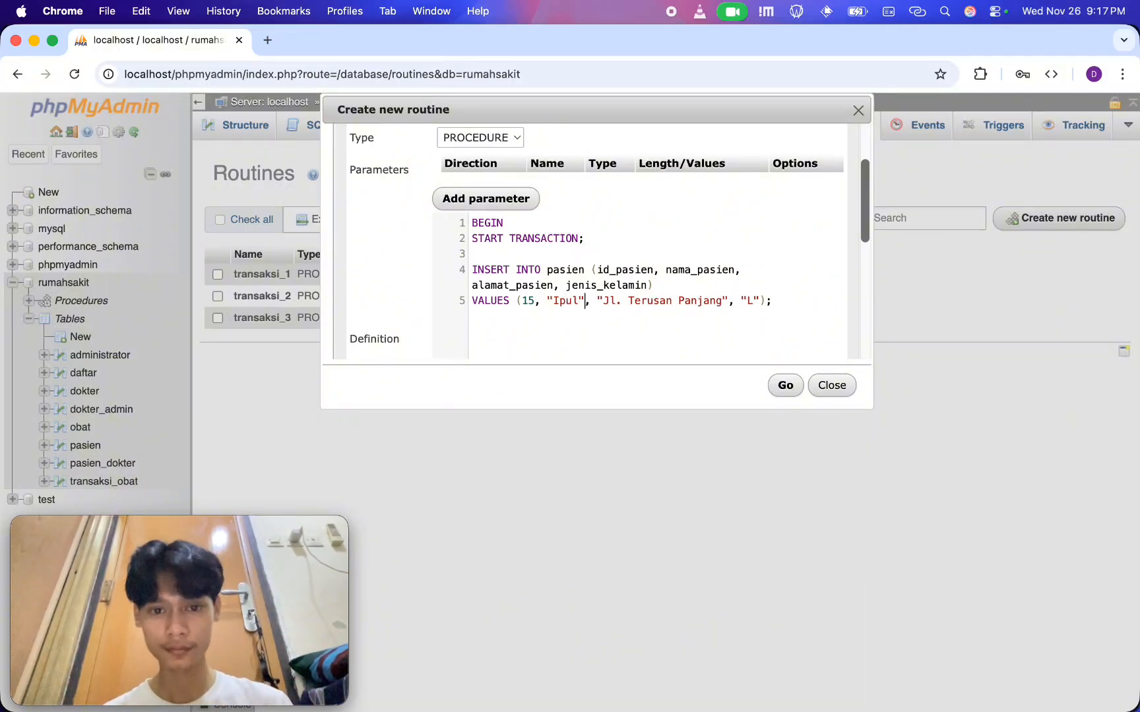
Replace the patient's address in the INSERT values with another address
key(alt+shift+Right)
key(alt+shift+Right)
key(alt+shift+Right)
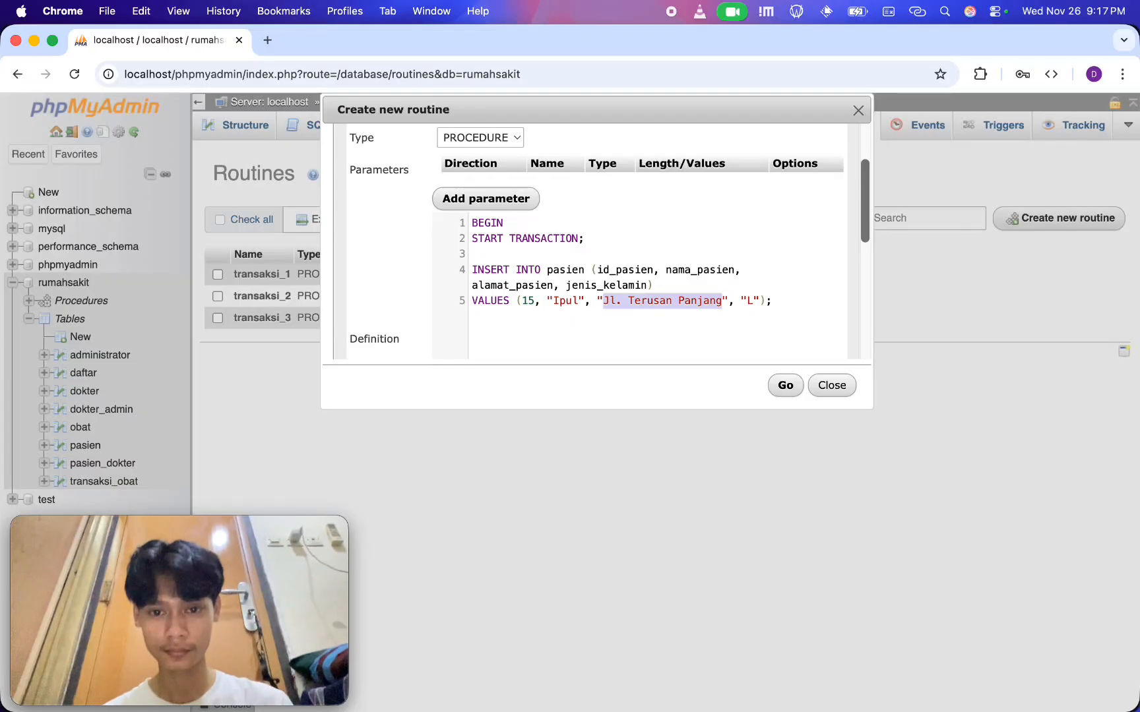
key(BackSpace)
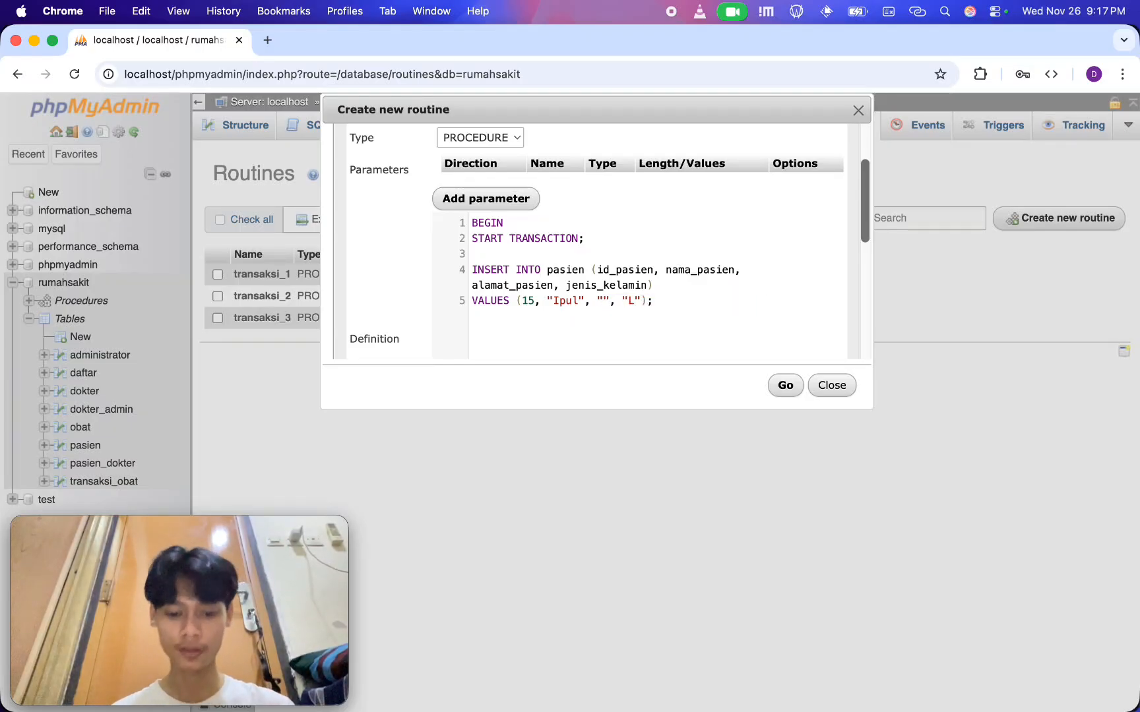
text(Luewi Panjan)
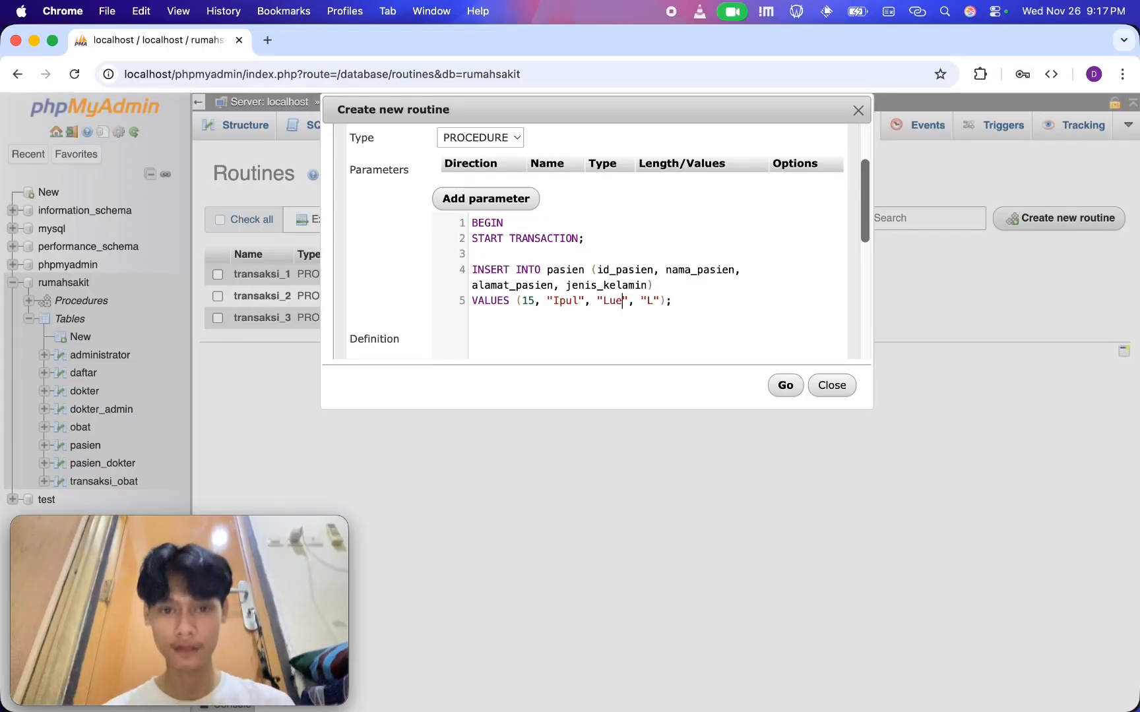
text(g)
key(super+Right)
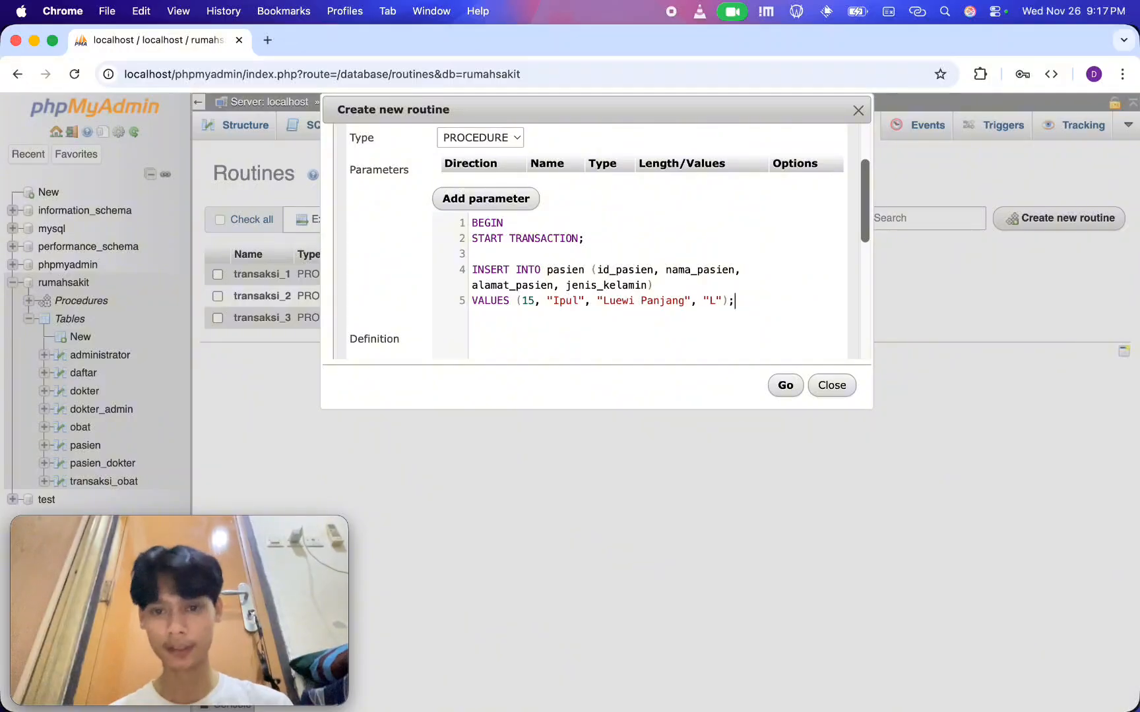
Add SAVEPOINT sp1; after the INSERT statement and duplicate the INSERT and SAVEPOINT block below it
text(Save)
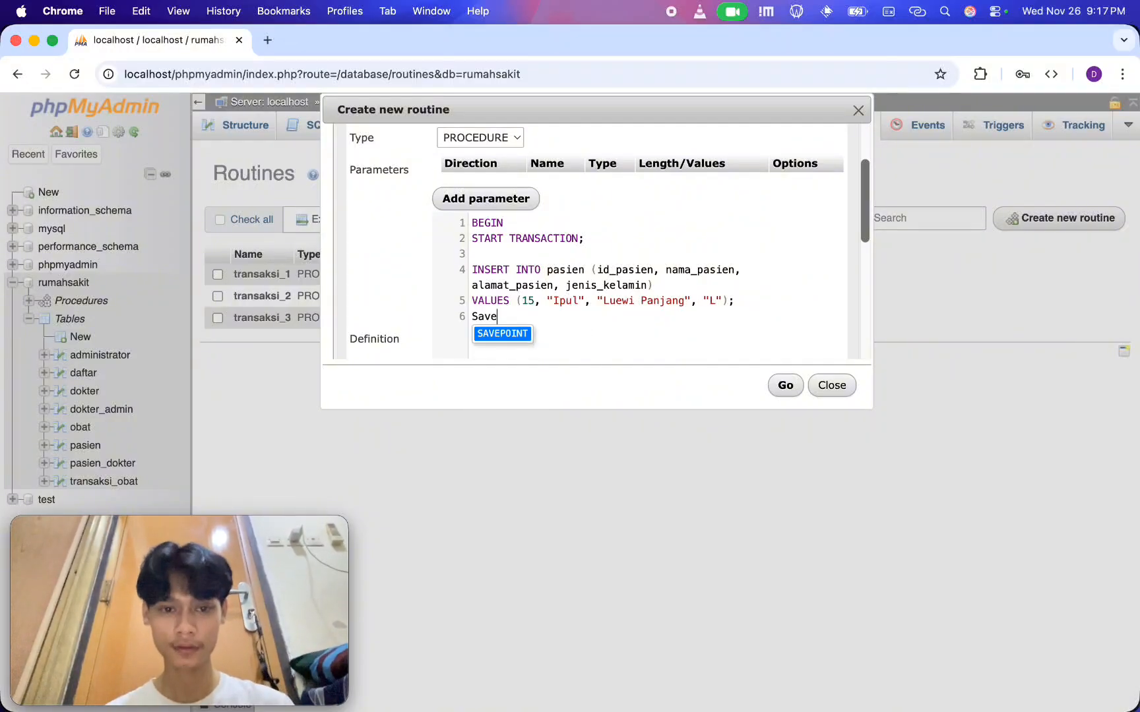
key(Return)
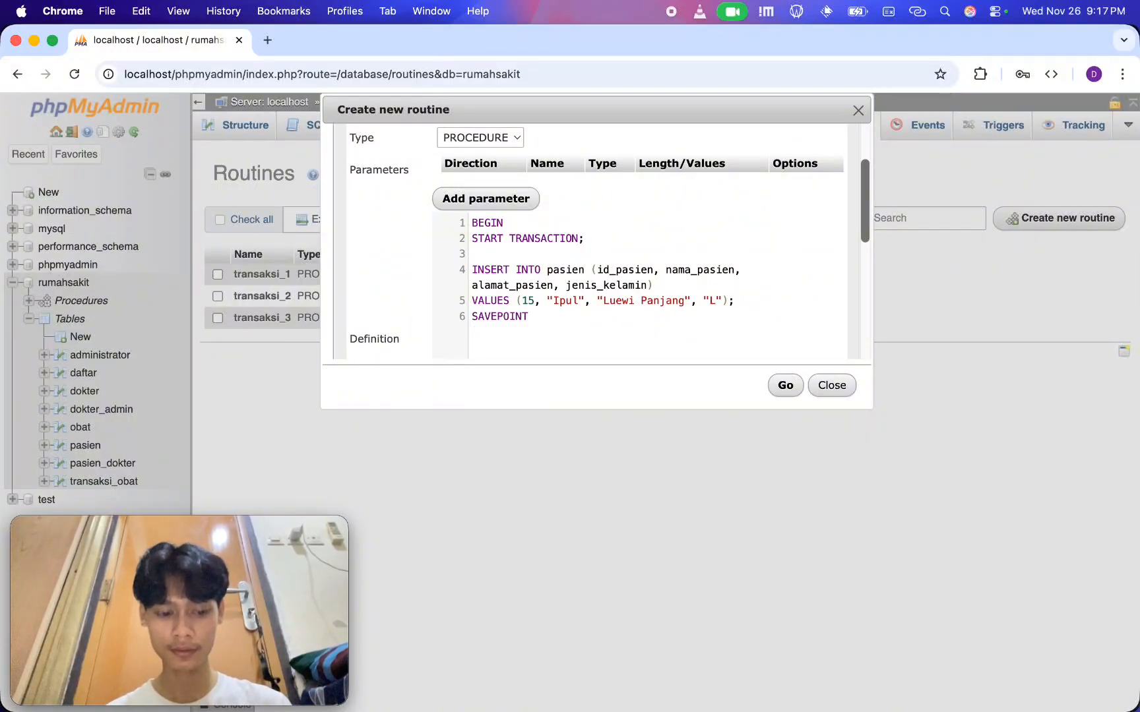
text(sp1)
key(shift+Up)
key(shift+Up)
key(shift+Up)
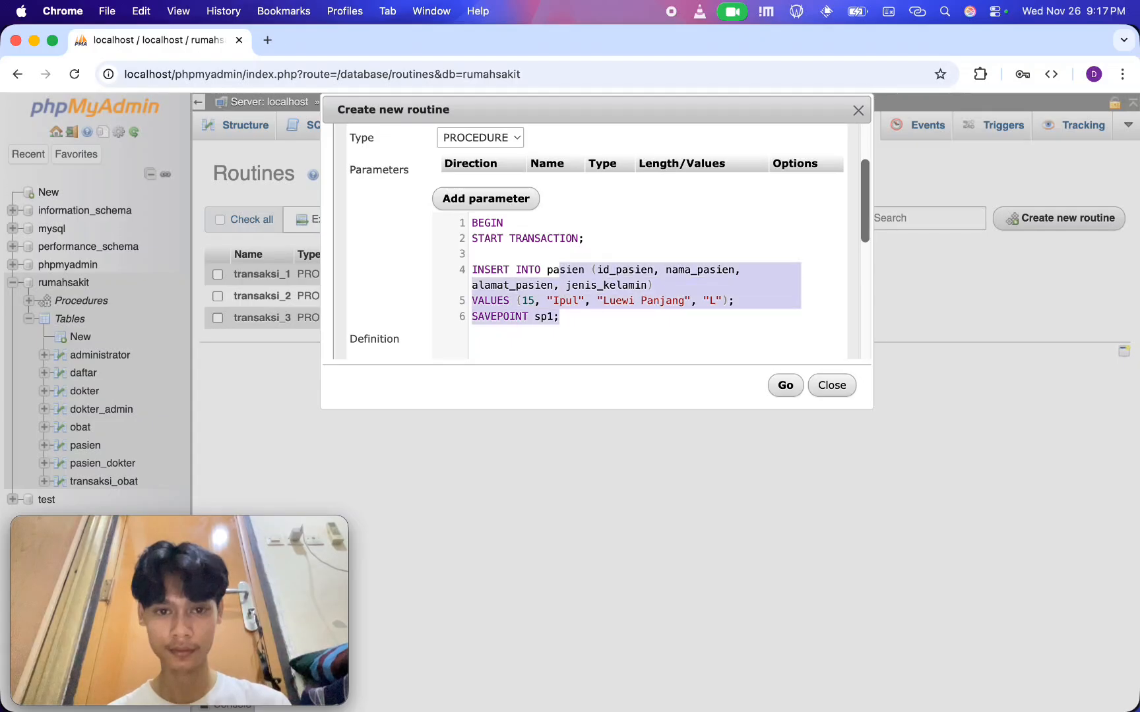
key(shift+super+Left)
key(super+c)
key(Right)
key(super+v)
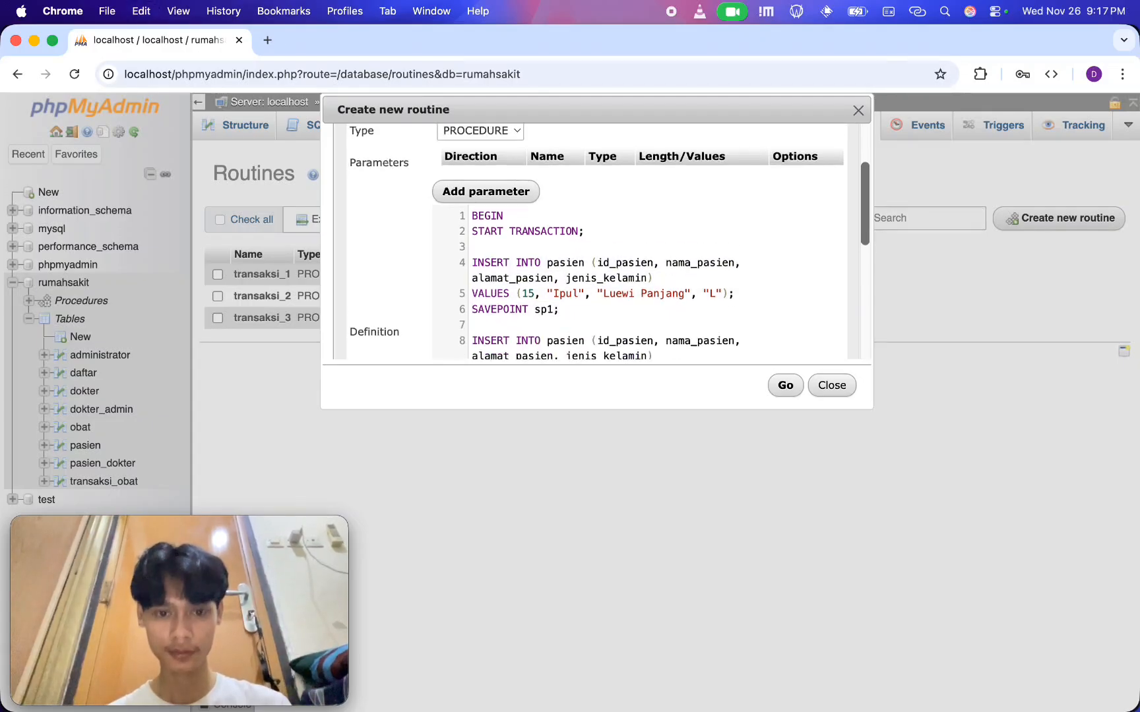
Change the duplicated block to SAVEPOINT sp2, id_pasien 16 and a different patient name
scroll(619, 276, down, 4)
key(Left)
key(Up)
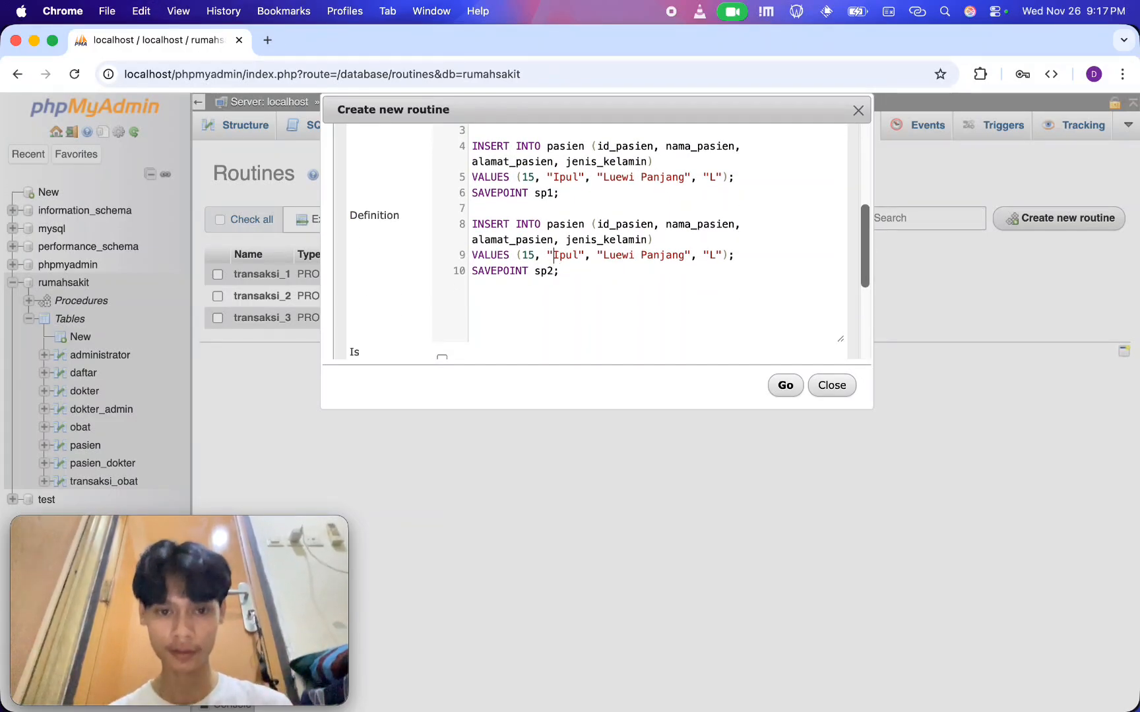
key(Left)
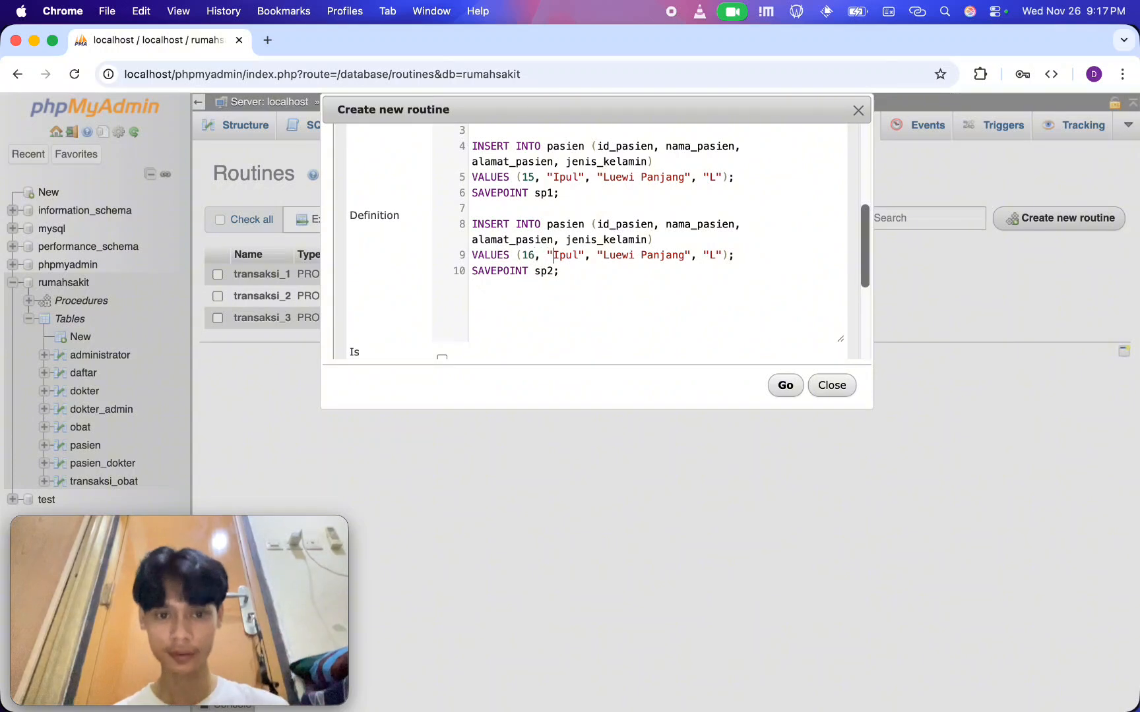
key(shift+Right)
key(shift+Right)
key(shift+Right)
key(shift+Right)
text(Ujang)
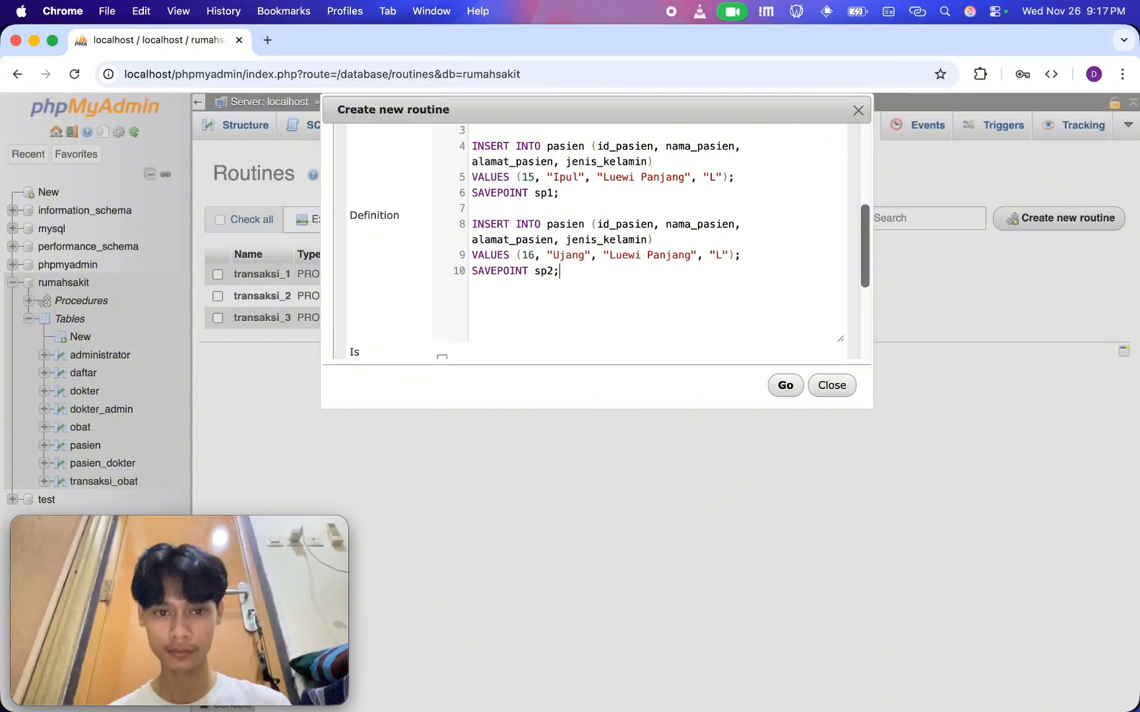
Append another copy of the INSERT block and put ROLLBACK TO SAVEPOINT sp1; between it and SAVEPOINT sp2
key(Return)
key(super+v)
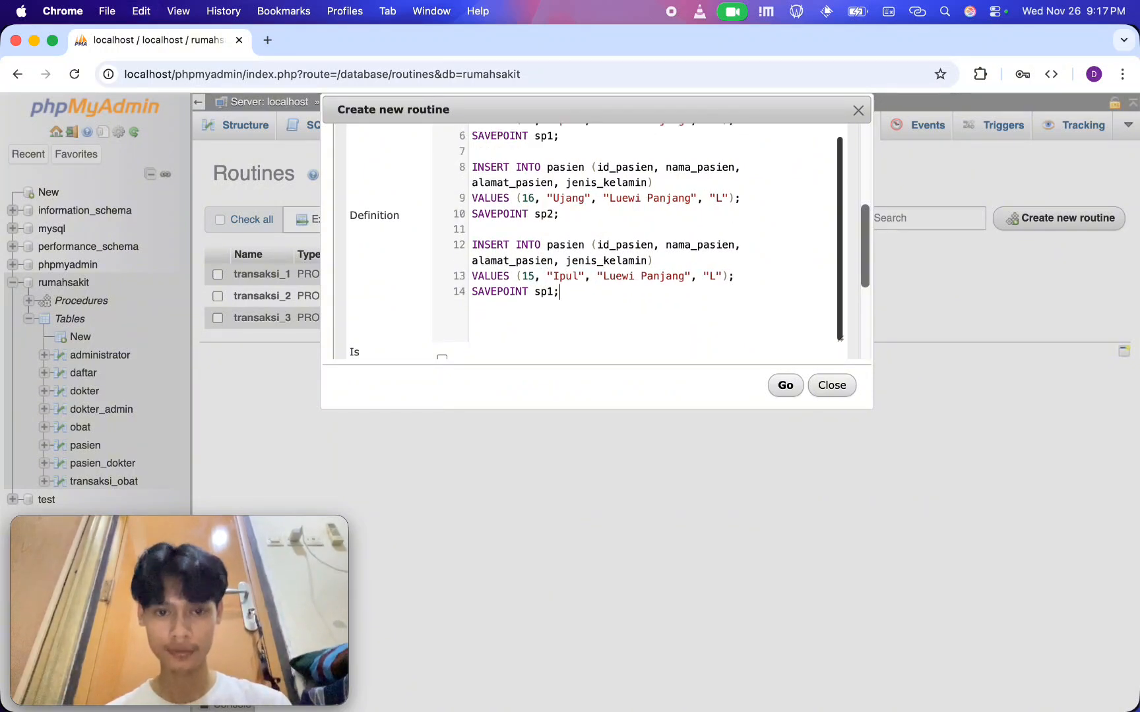
scroll(540, 267, up, 1)
click(515, 258)
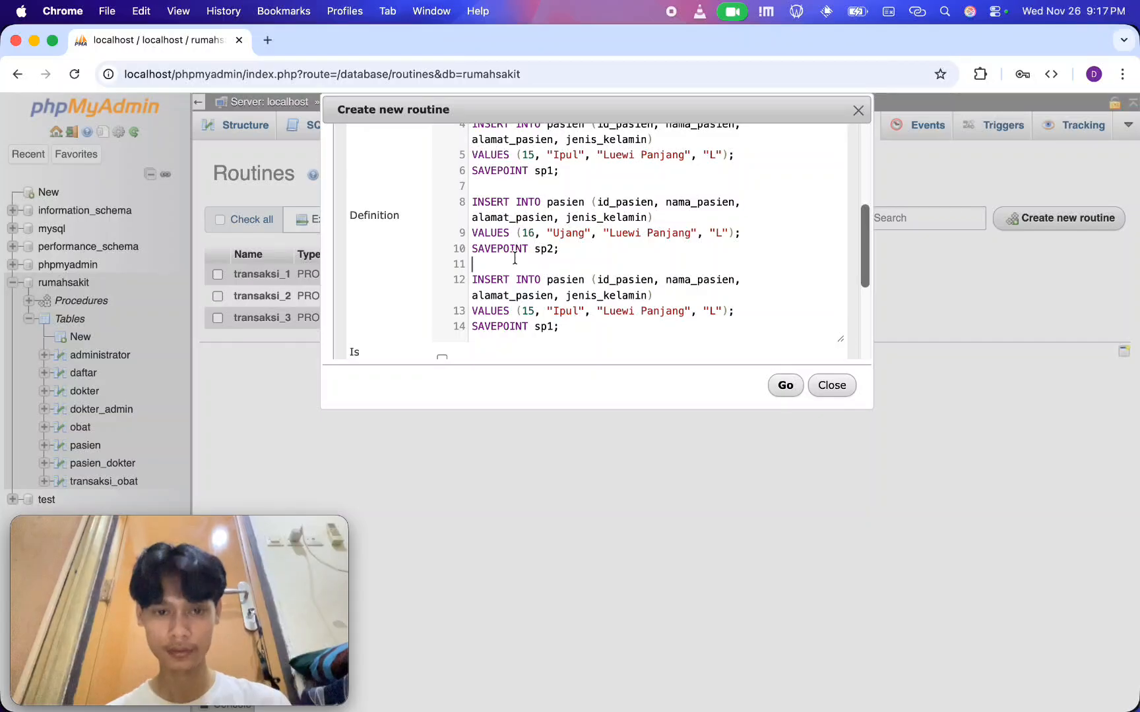
key(Return)
text(ROLLBA)
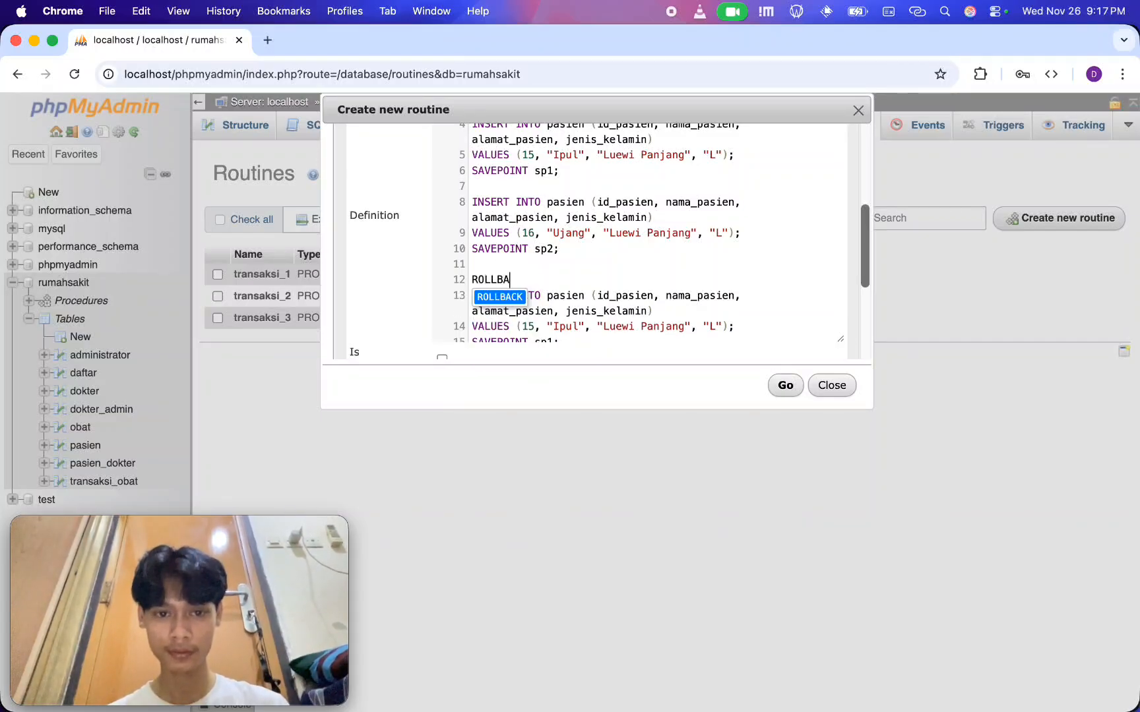
text(CK )
text(s1)
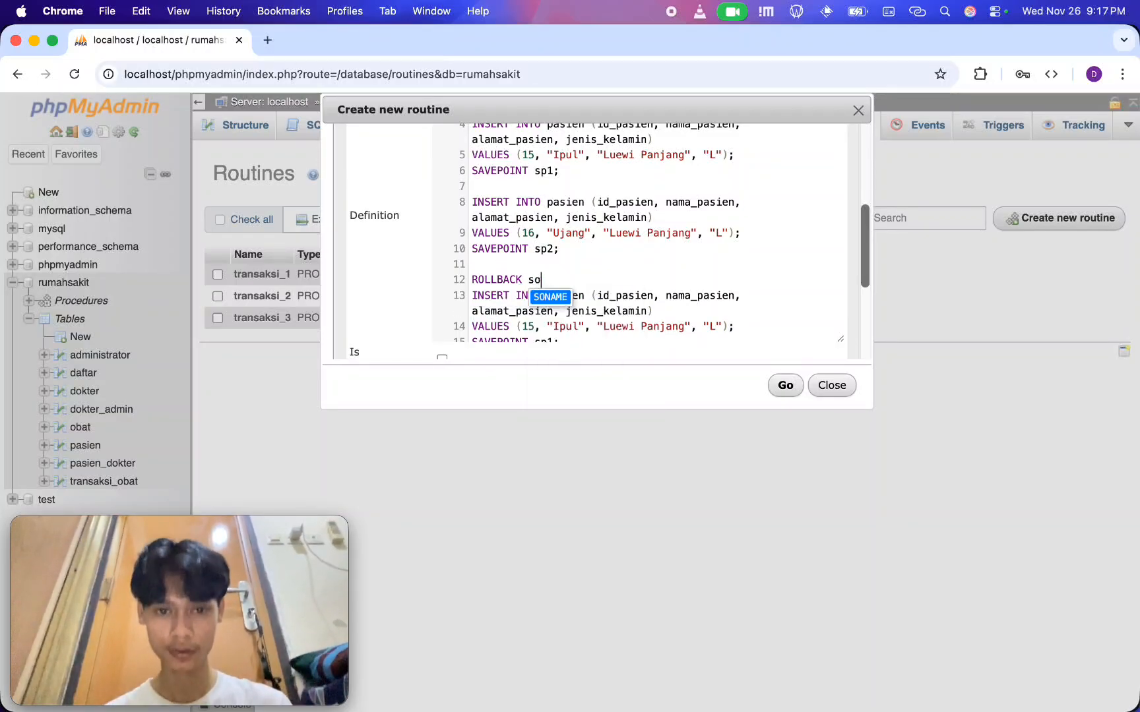
key(BackSpace)
key(BackSpace)
key(Caps_Lock)
text(T)
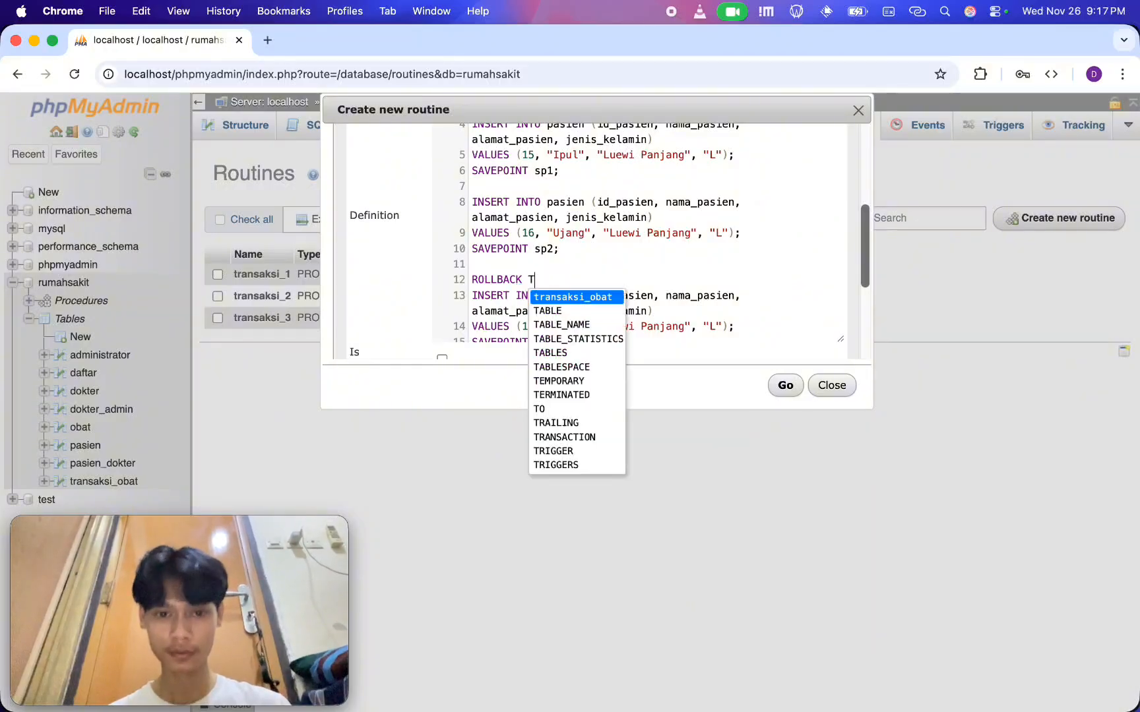
text(O SAVEPOINT sp1)
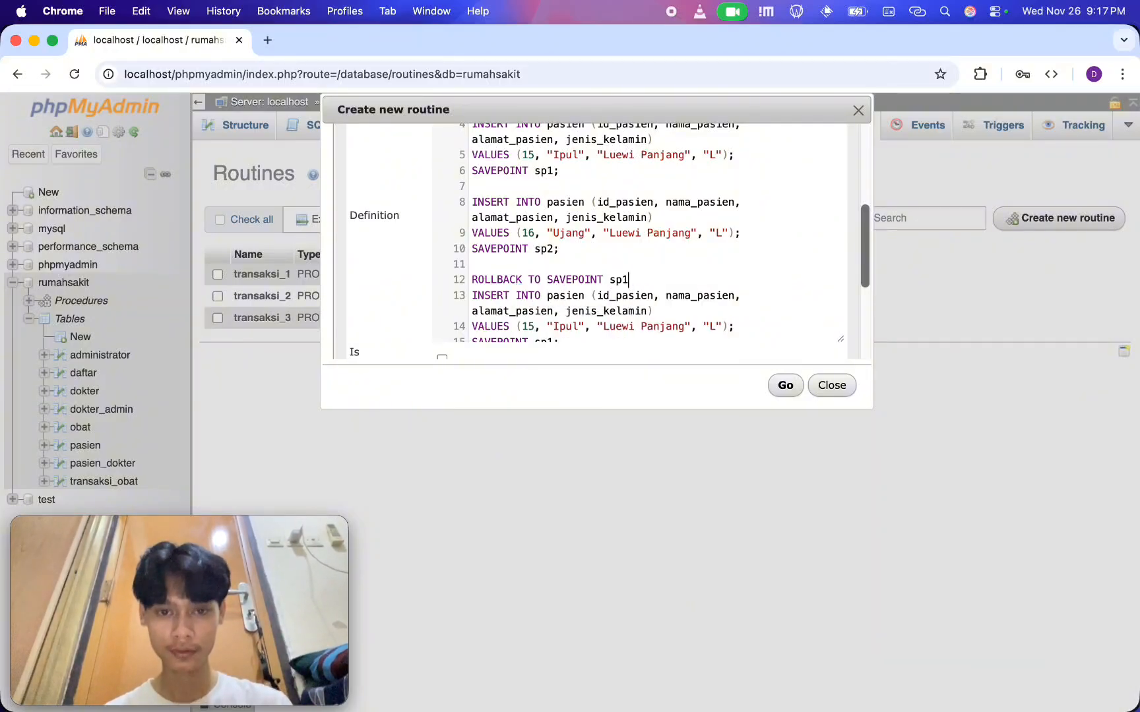
key(Return)
Set id_pasien to 17 in the last INSERT statement
scroll(460, 252, down, 3)
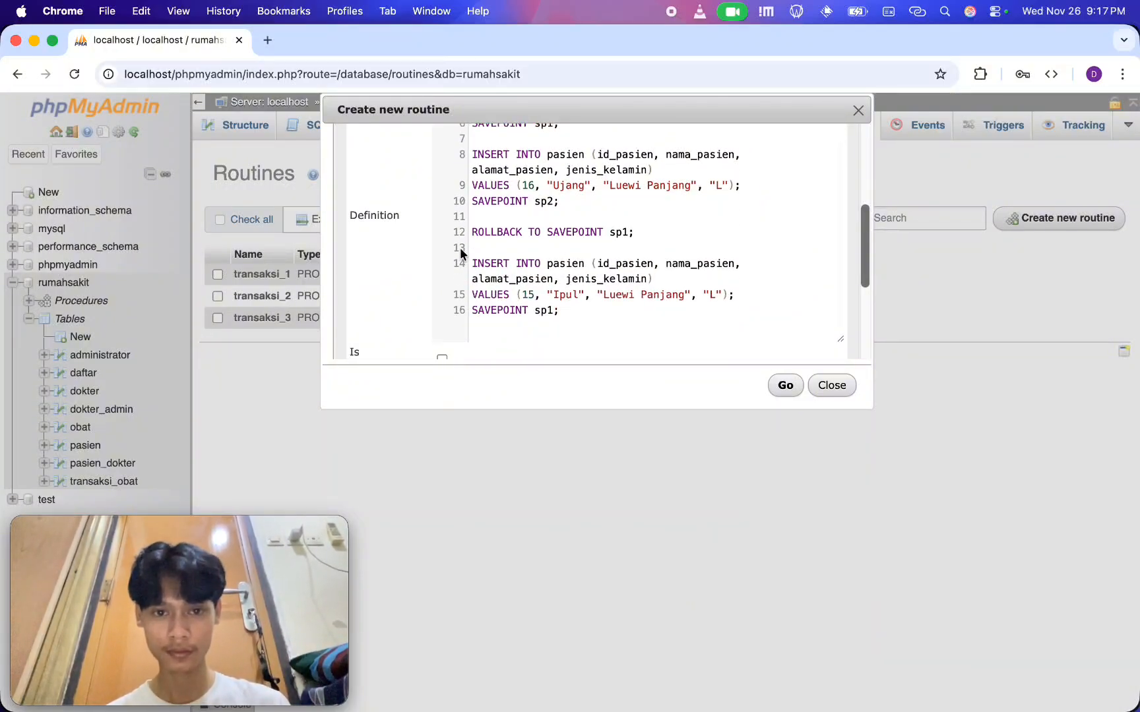
click(532, 294)
key(BackSpace)
text(7)
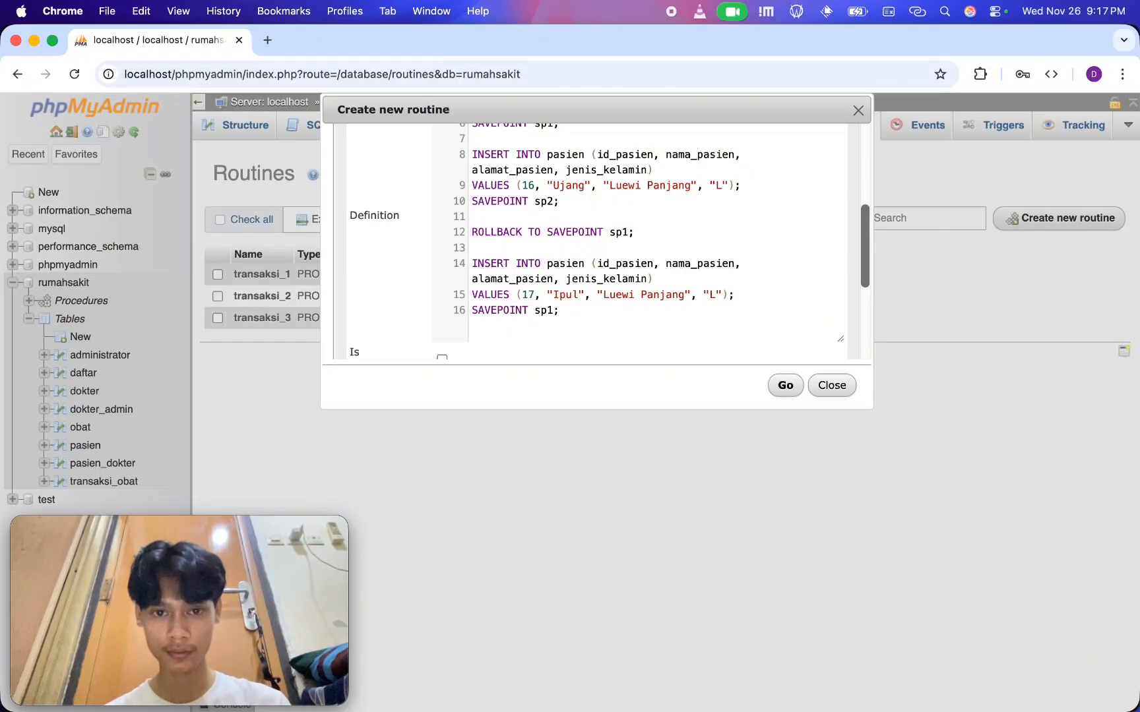
Replace the last INSERT and SAVEPOINT block with COMMIT; and close the procedure body with END;
scroll(561, 303, down, 1)
drag(560, 291, 472, 244)
key(BackSpace)
text(COMMIT;)
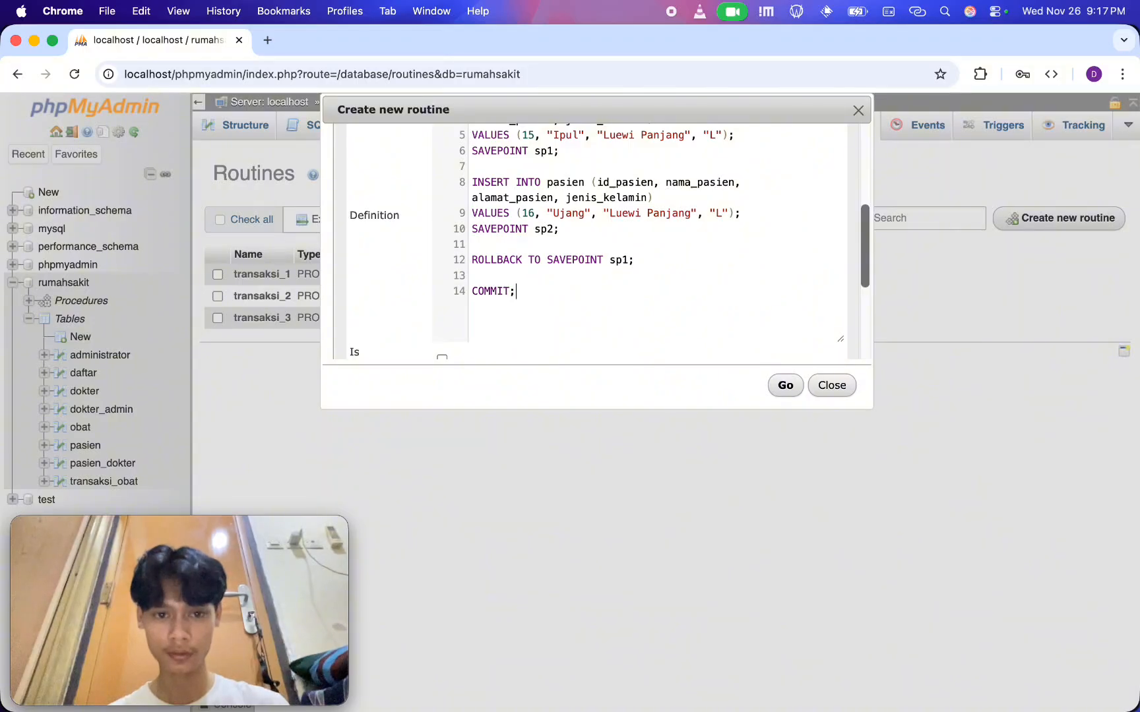
key(Return)
key(Return)
text(END;)
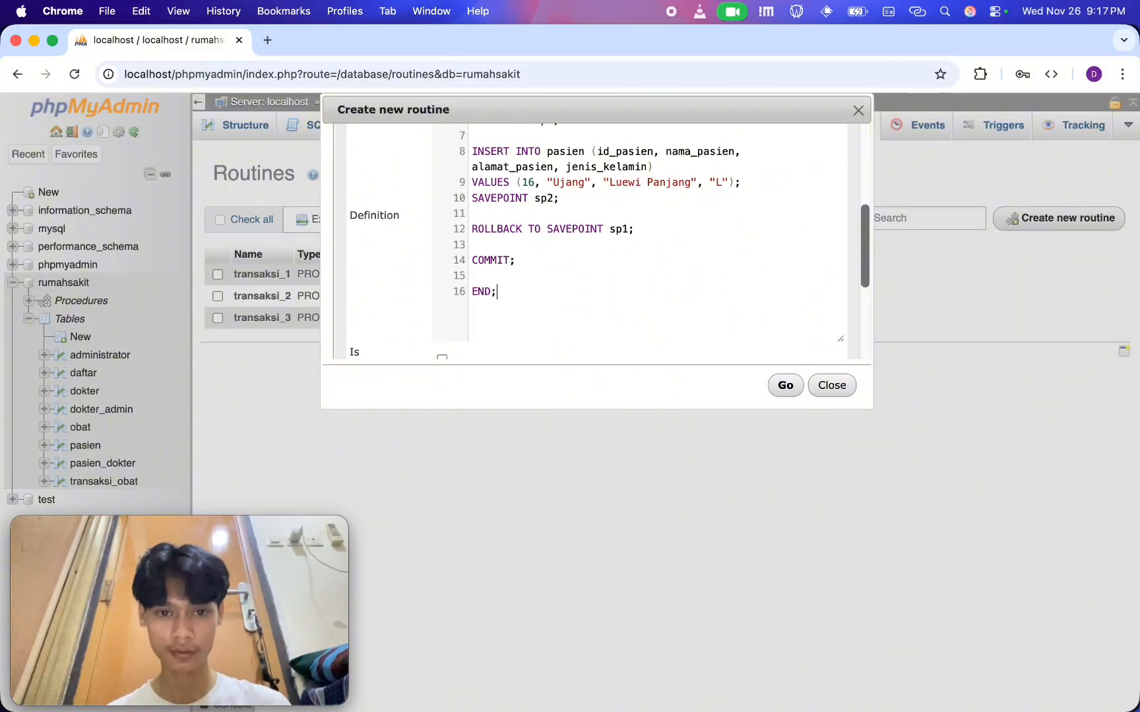
Add SELECT * FROM pasien; between COMMIT; and END; in the definition
key(Home)
key(Return)
key(Return)
key(Up)
text(SELECT * )
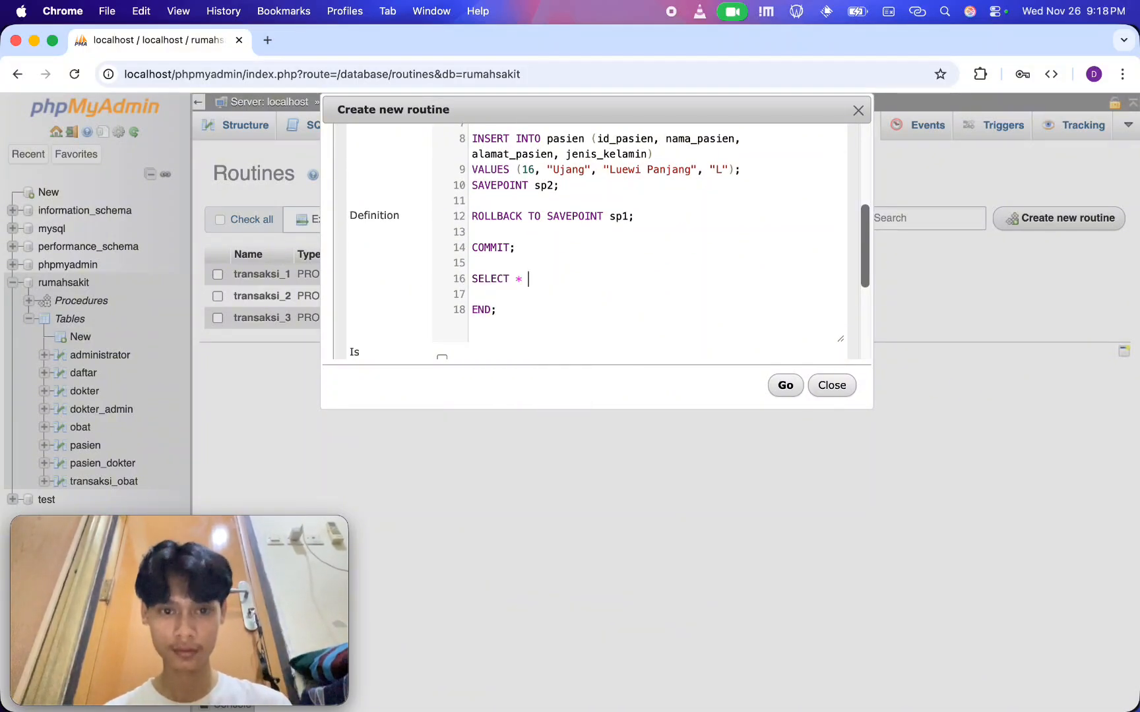
text(FROM pasien;)
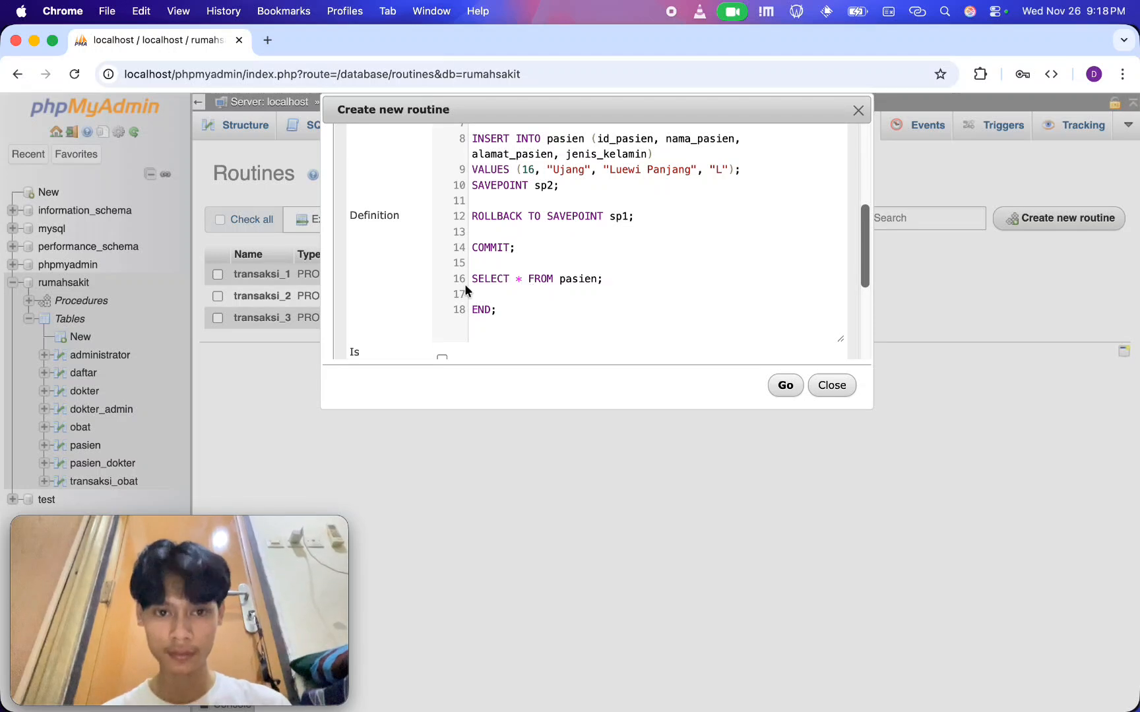
Review the transaksi_4 definition, checking its inserts, savepoints, rollback, commit and final SELECT
scroll(465, 291, up, 5)
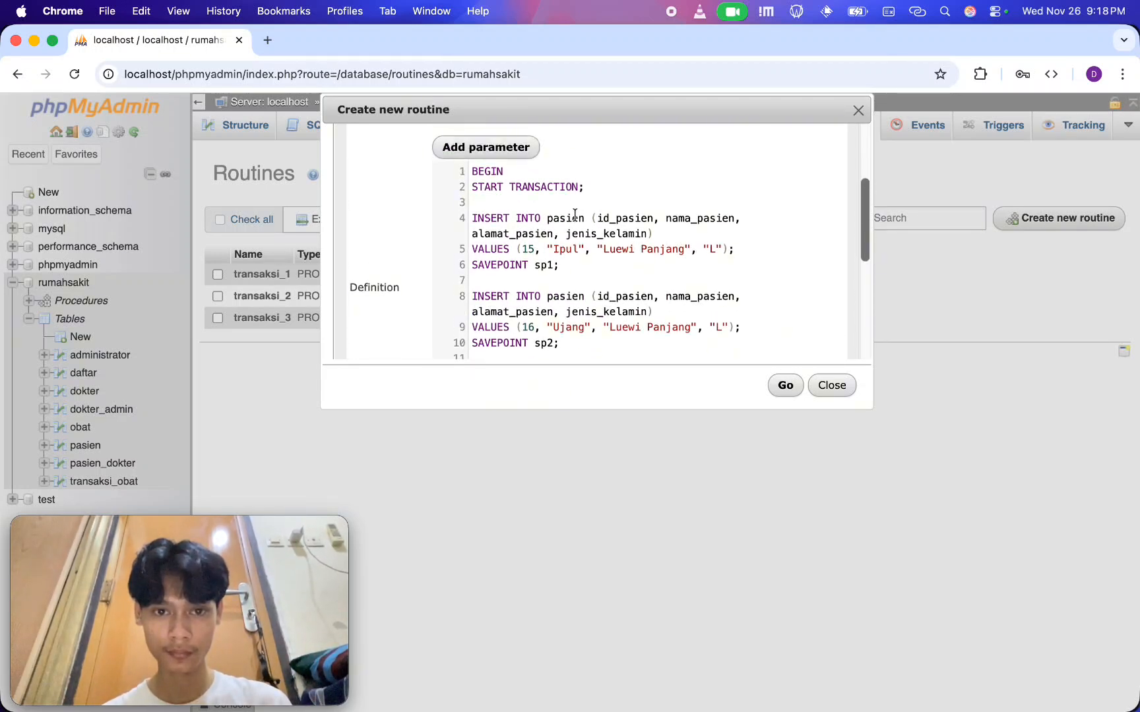
scroll(574, 214, down, 1)
drag(643, 244, 451, 212)
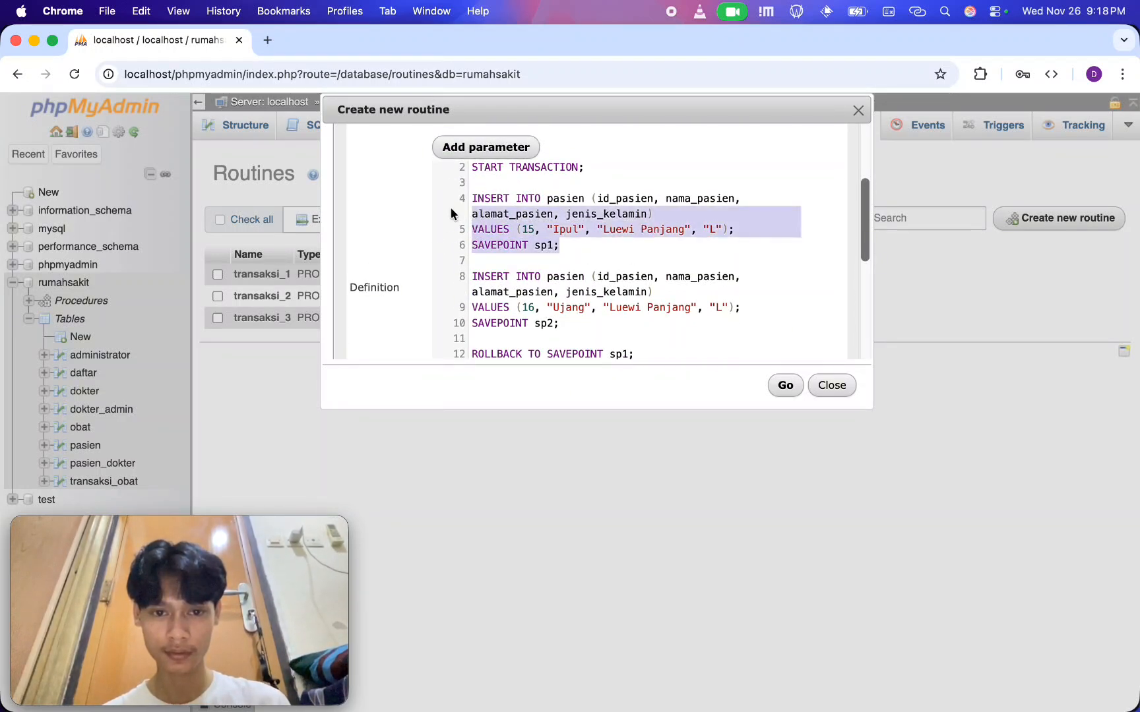
scroll(634, 267, down, 5)
scroll(587, 309, down, 1)
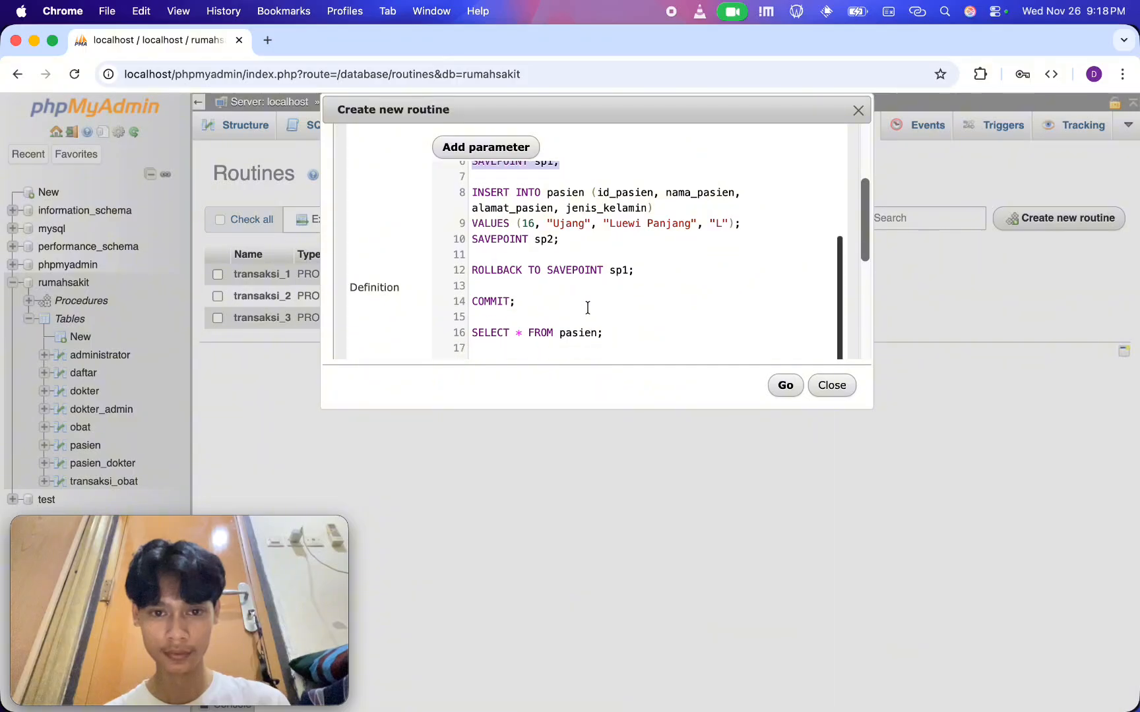
click(594, 290)
scroll(563, 294, up, 5)
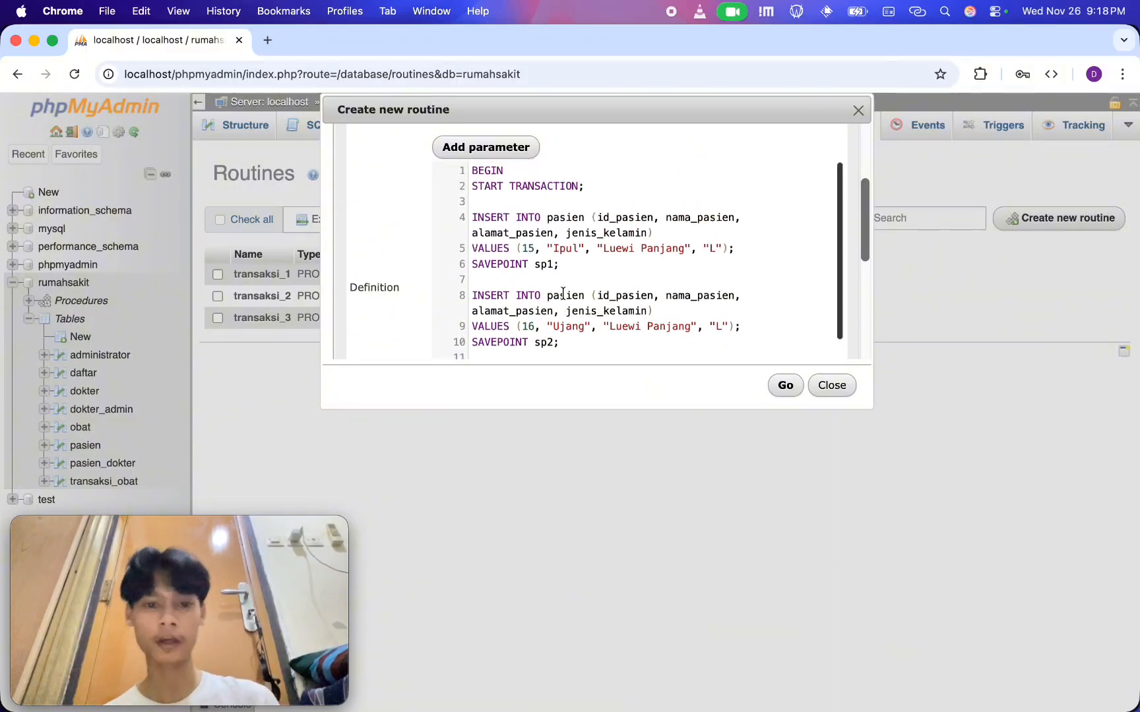
Review the two INSERT statements in the transaksi_4 definition together with their savepoints sp1 and sp2
scroll(563, 293, down, 5)
scroll(562, 293, up, 5)
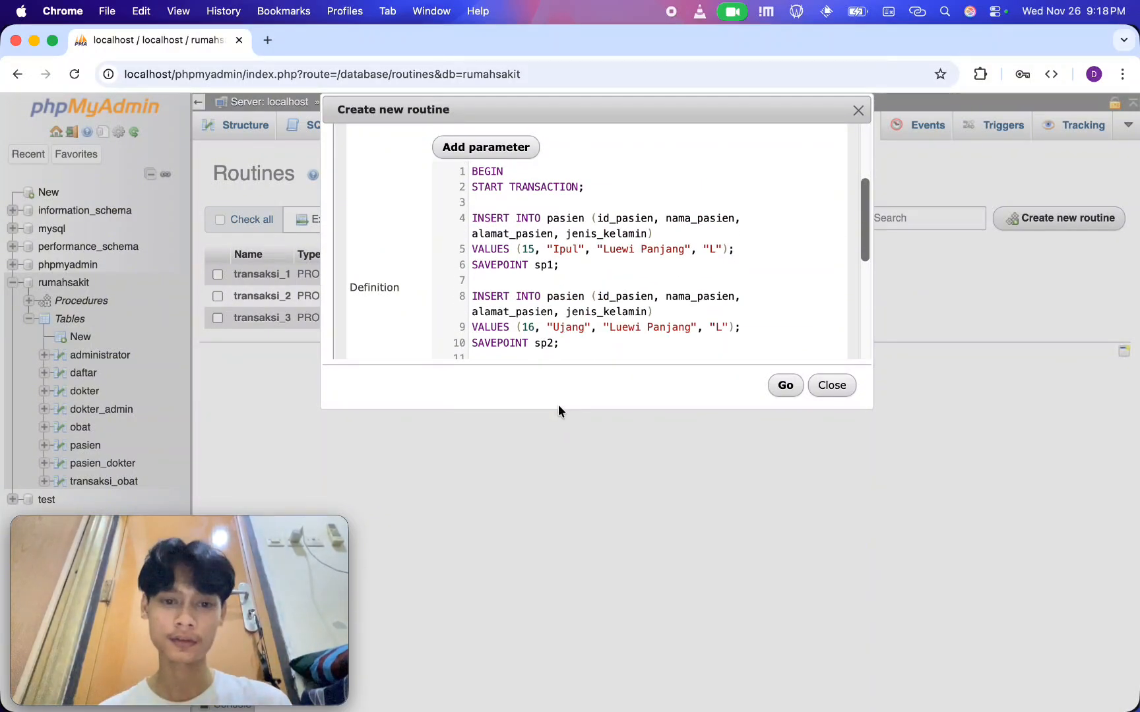
drag(559, 409, 557, 581)
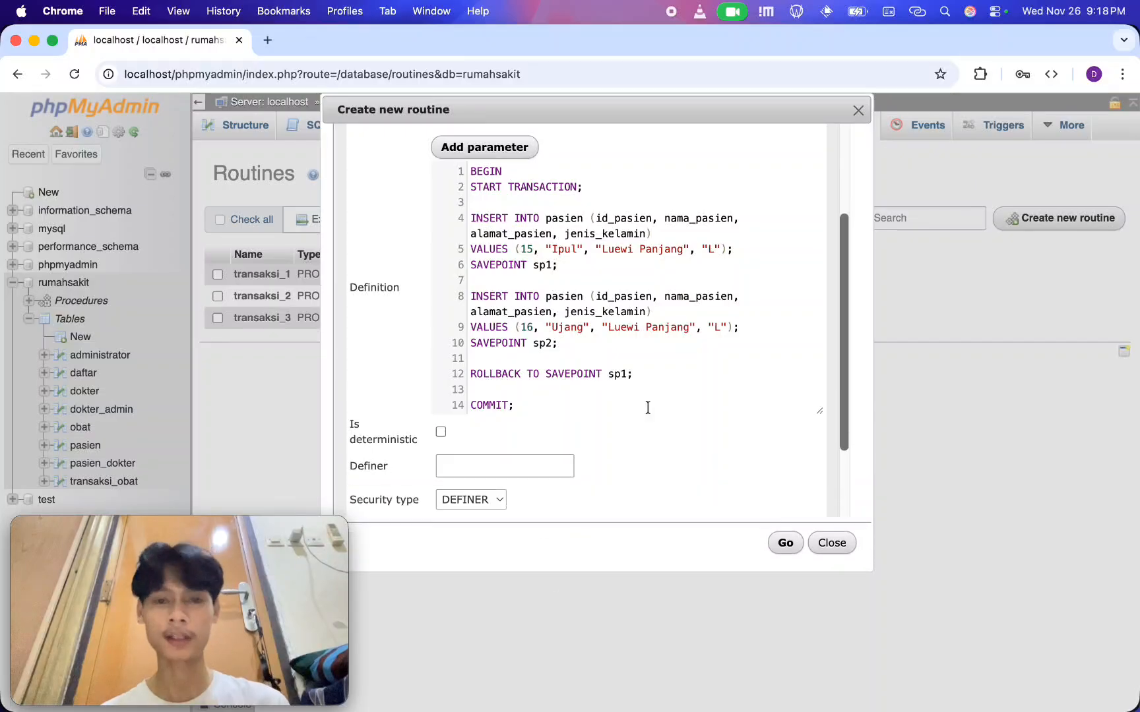
scroll(647, 408, up, 2)
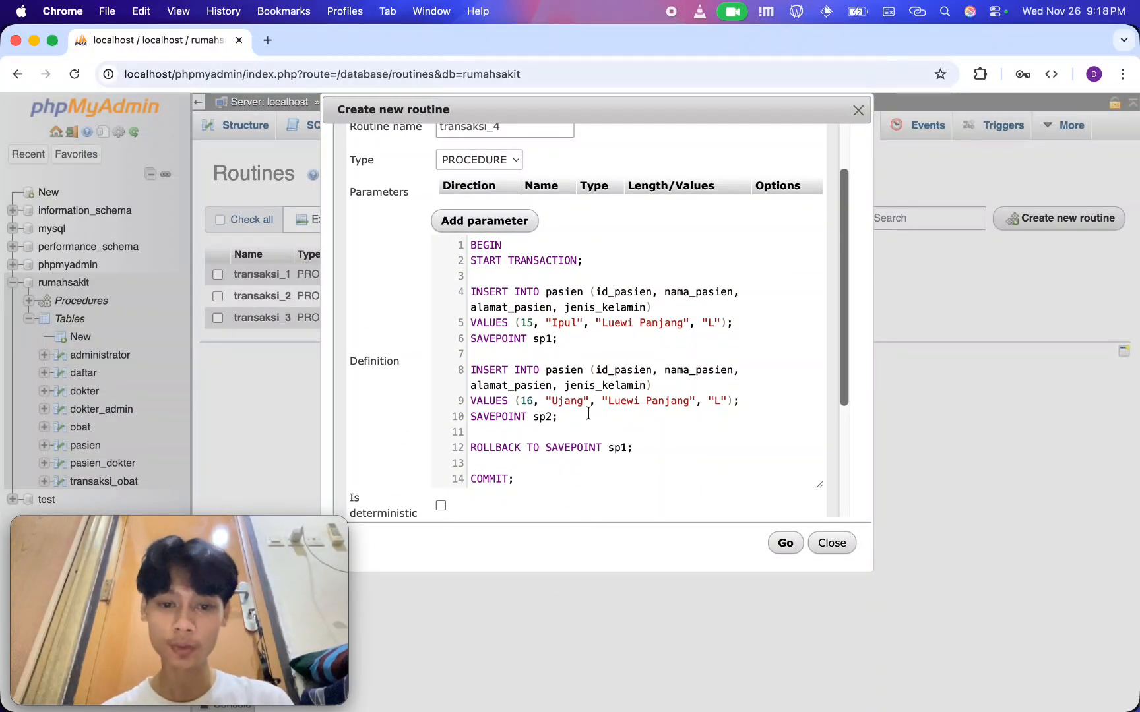
drag(589, 414, 450, 365)
click(585, 334)
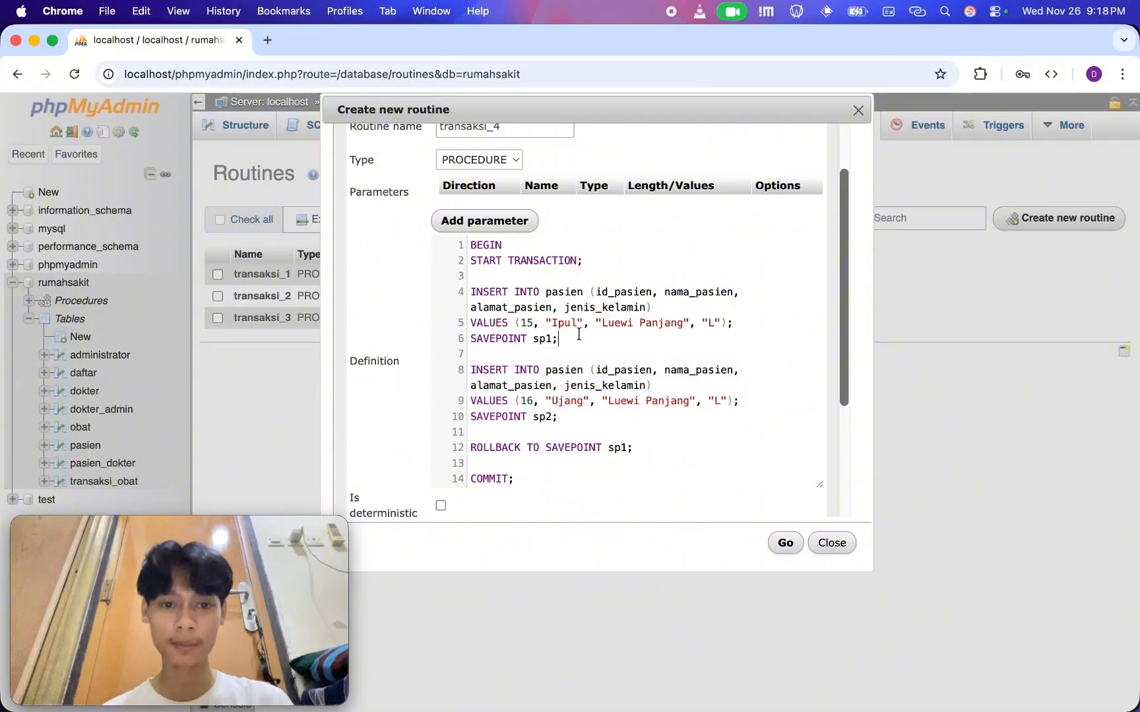
drag(576, 334, 454, 297)
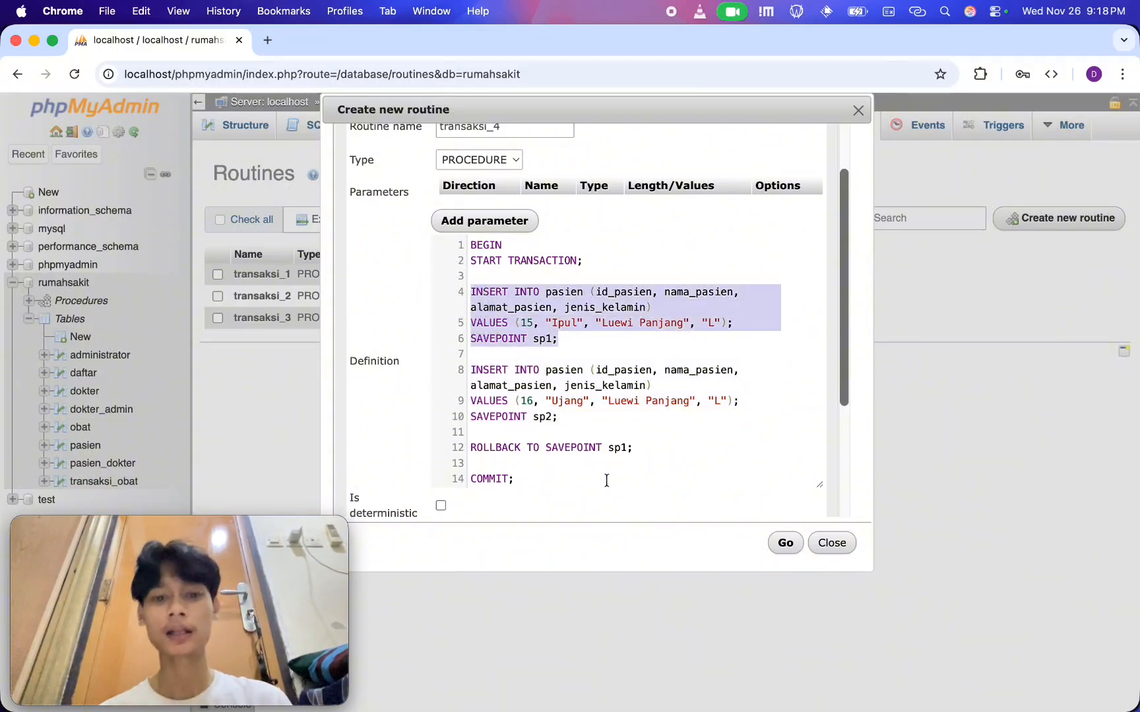
drag(565, 421, 462, 370)
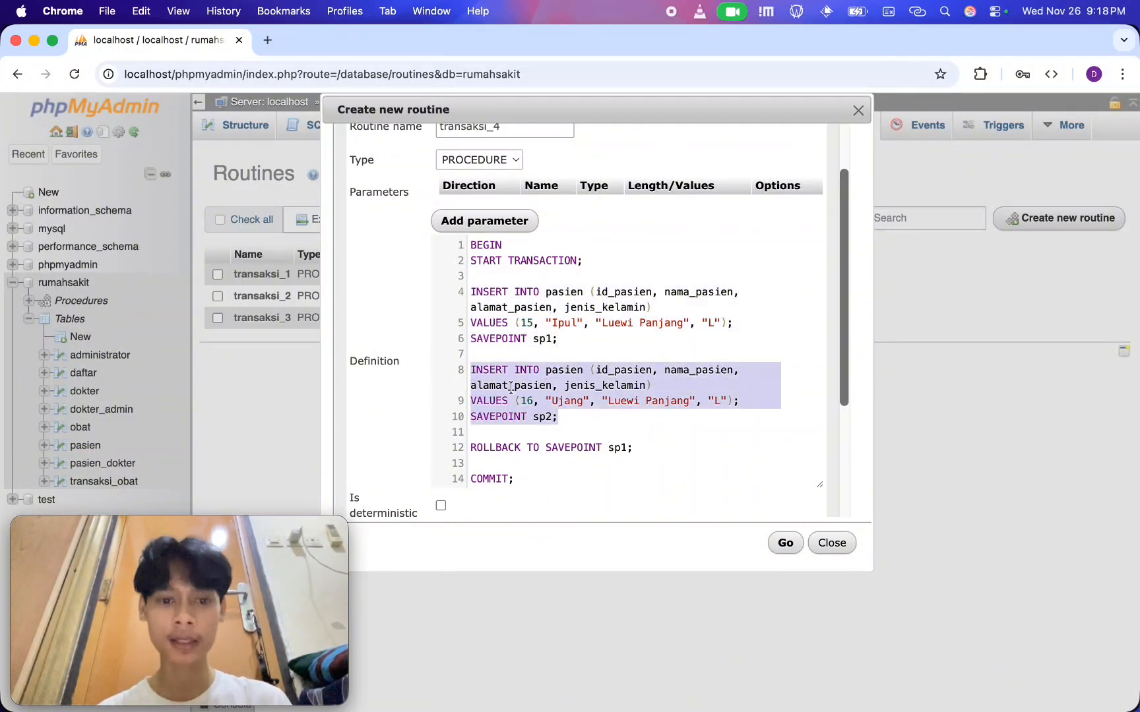
click(669, 454)
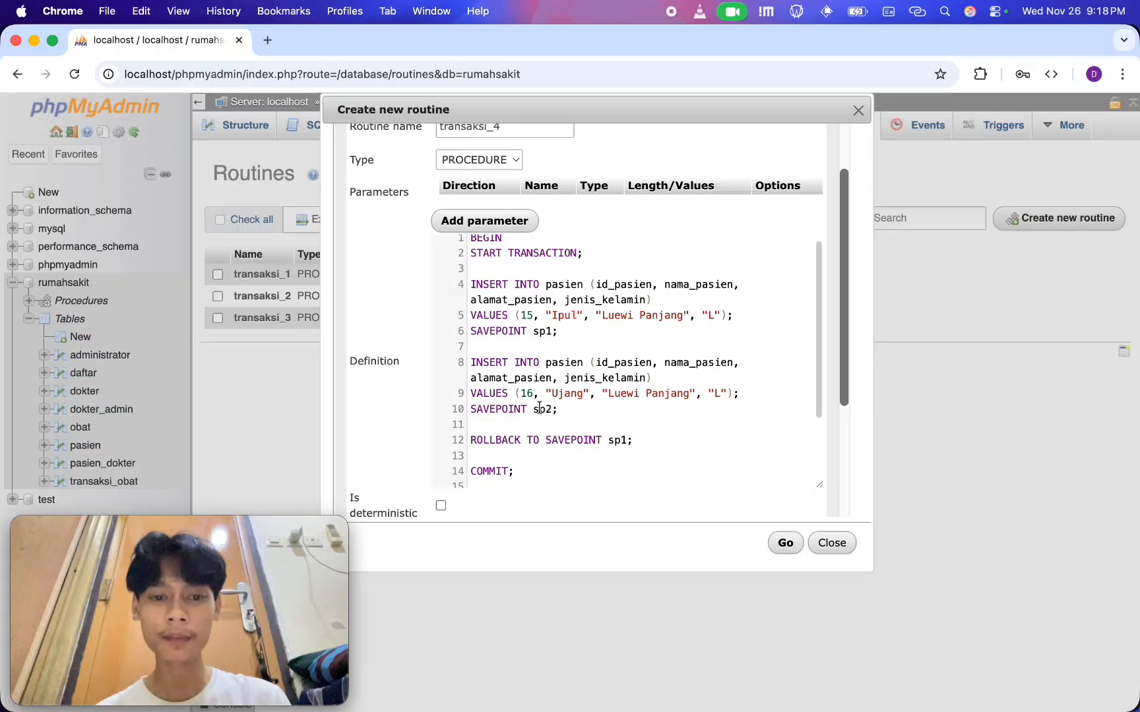
Examine ROLLBACK TO SAVEPOINT sp1 against the savepoint sp1 line and the two INSERT blocks in the definition
scroll(658, 460, down, 5)
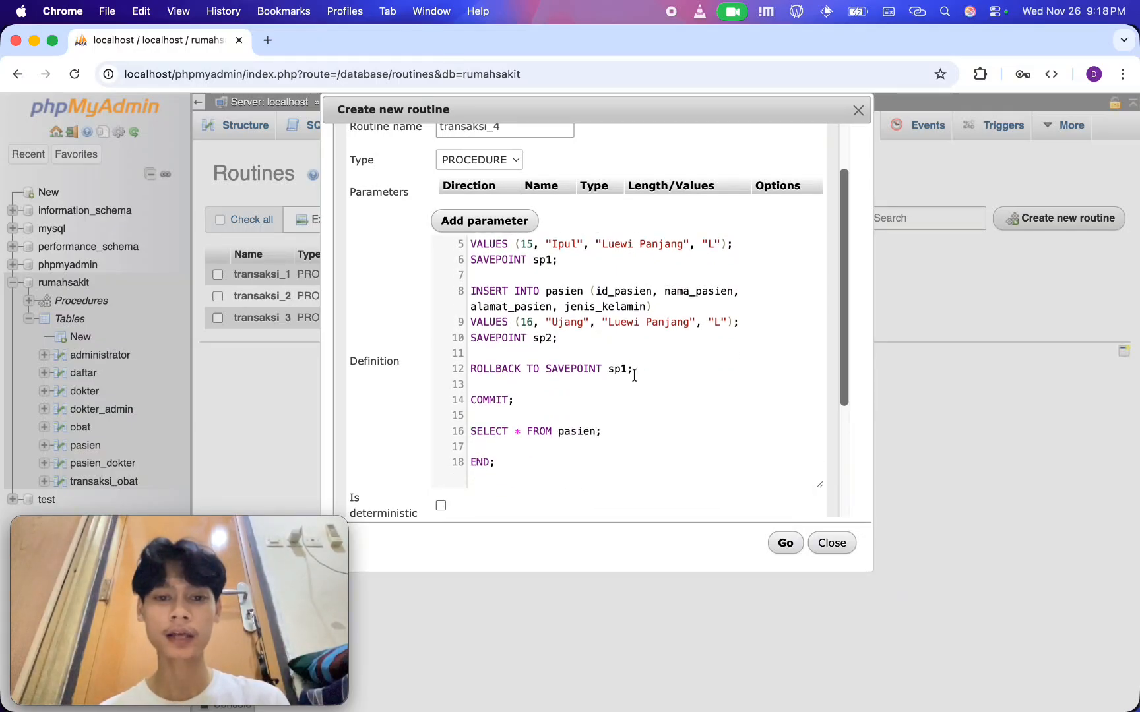
drag(651, 374, 466, 369)
click(561, 368)
scroll(573, 349, up, 3)
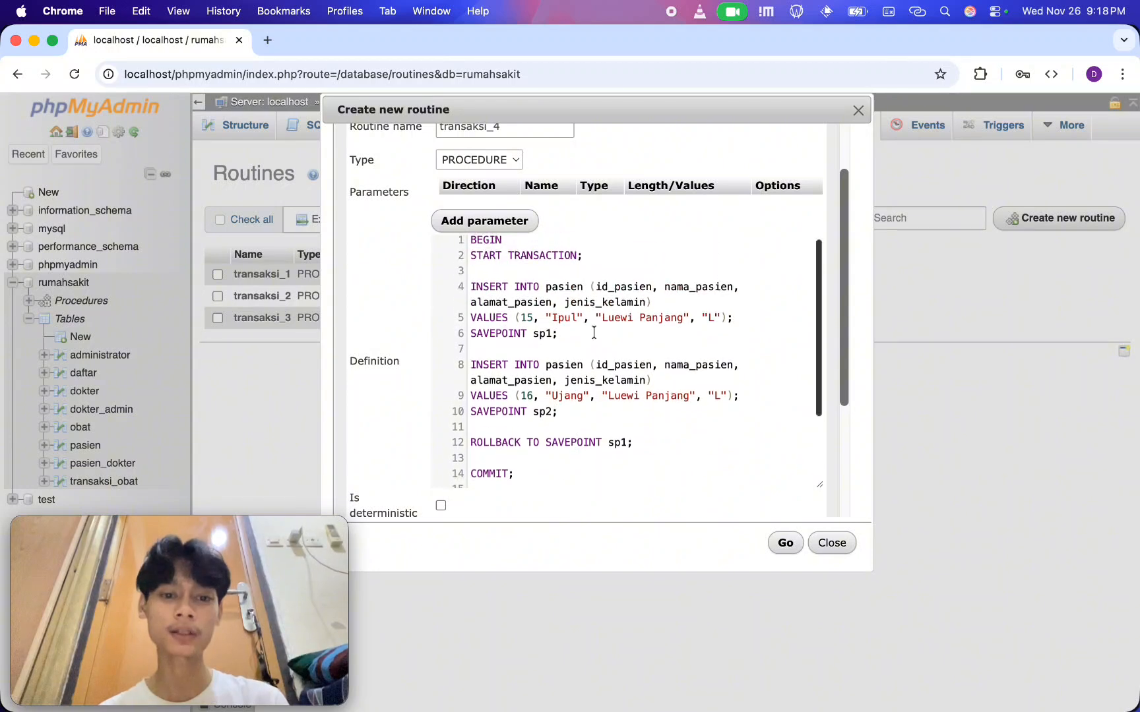
drag(578, 333, 394, 338)
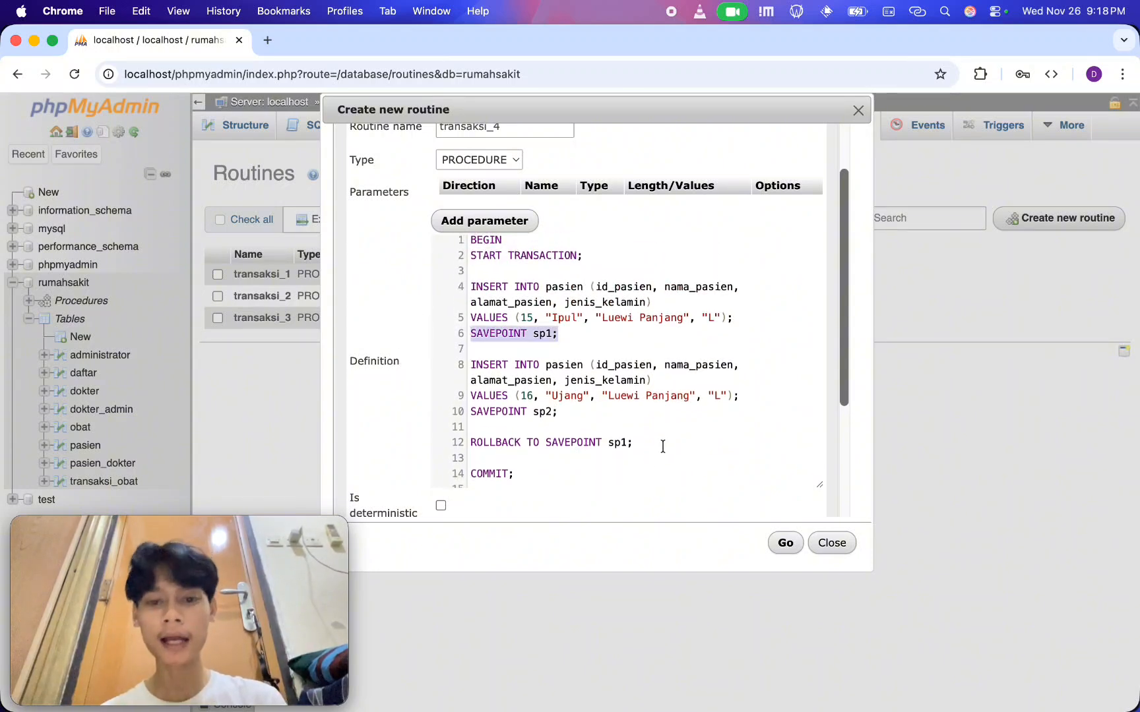
click(585, 419)
drag(580, 417, 465, 363)
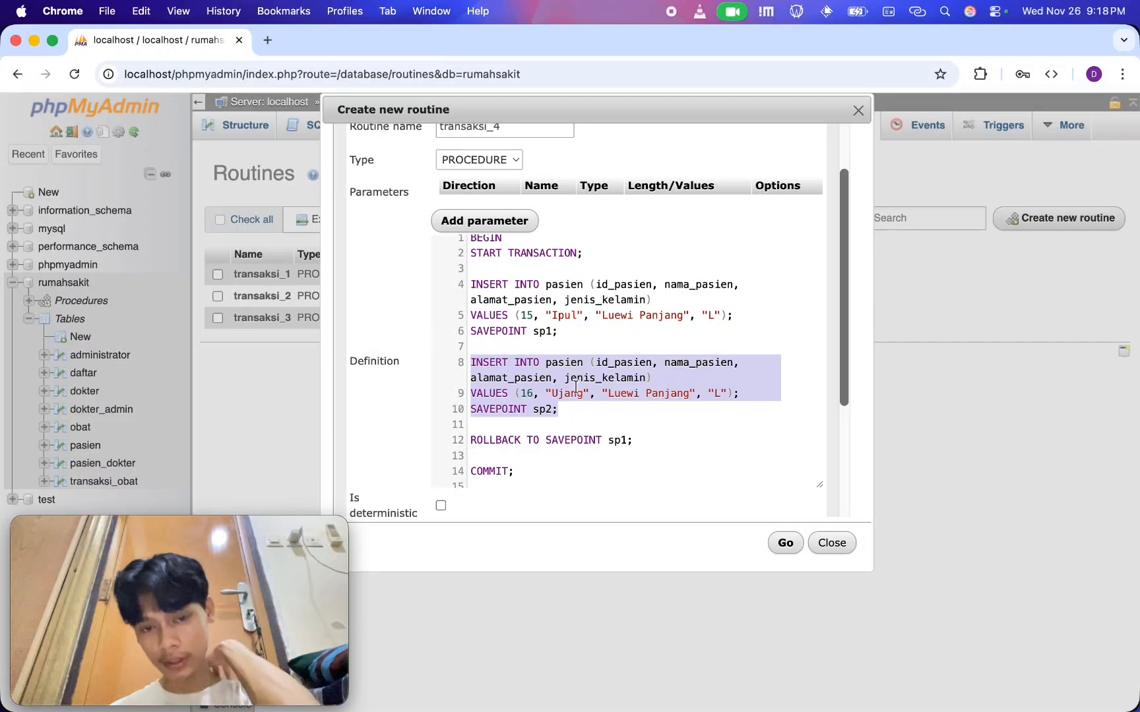
drag(584, 422, 415, 368)
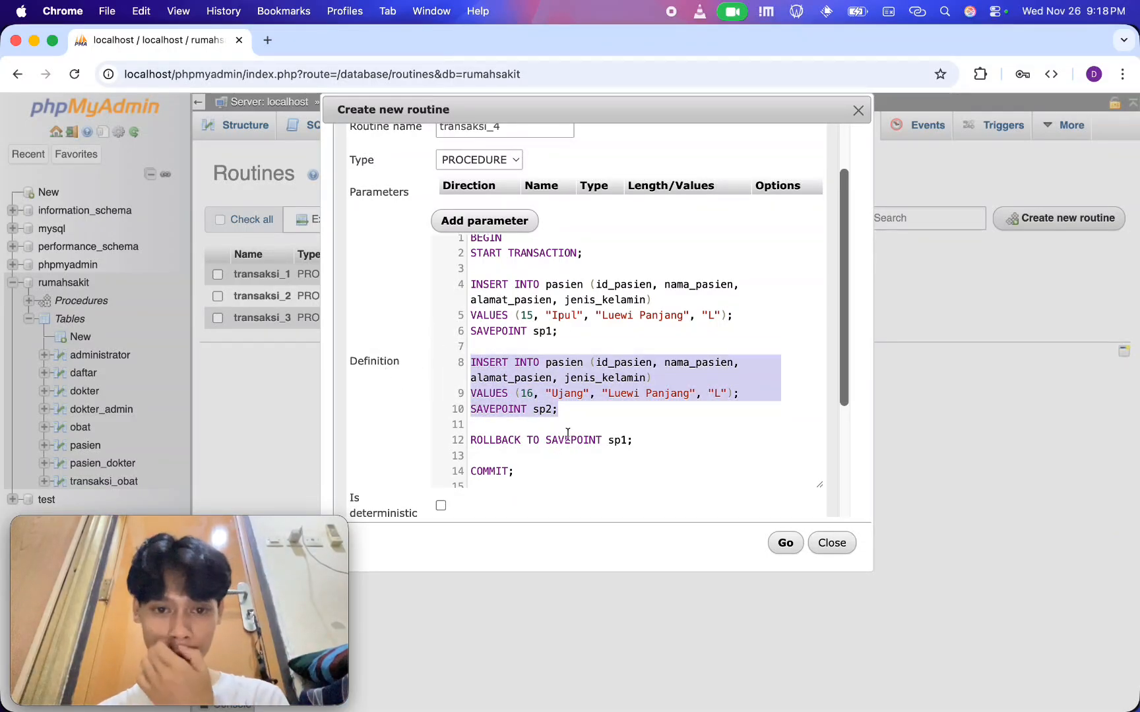
drag(582, 330, 455, 285)
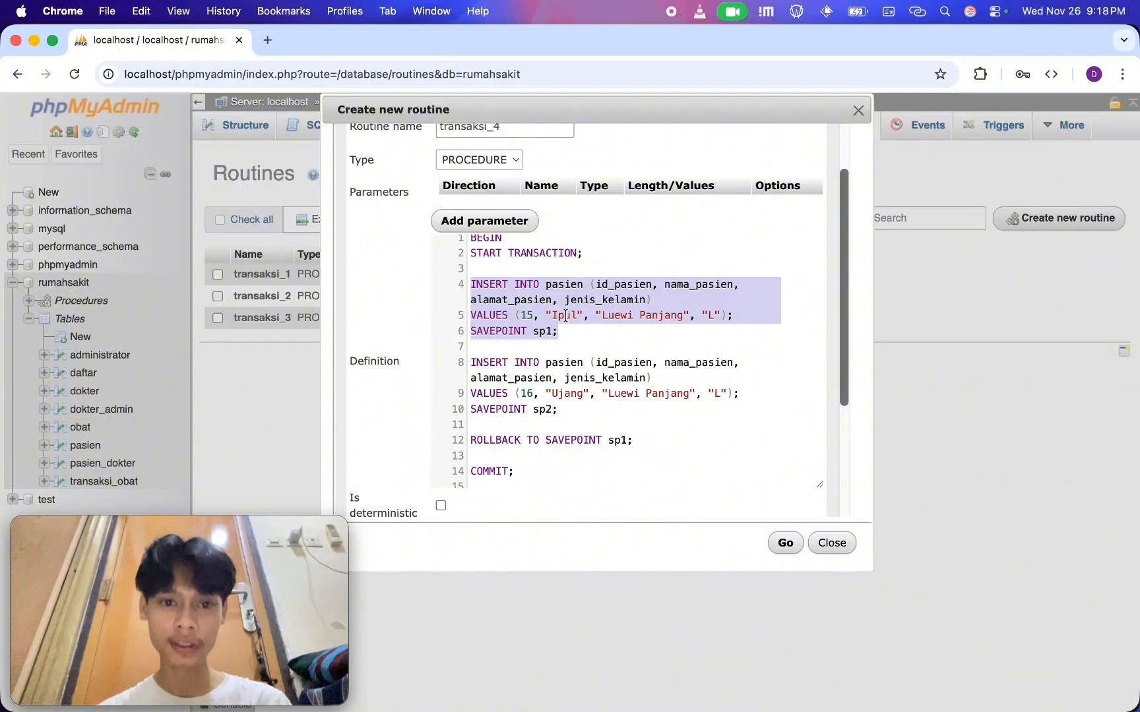
Save the new transaksi_4 procedure in the rumahsakit database
scroll(630, 435, down, 2)
scroll(631, 431, down, 3)
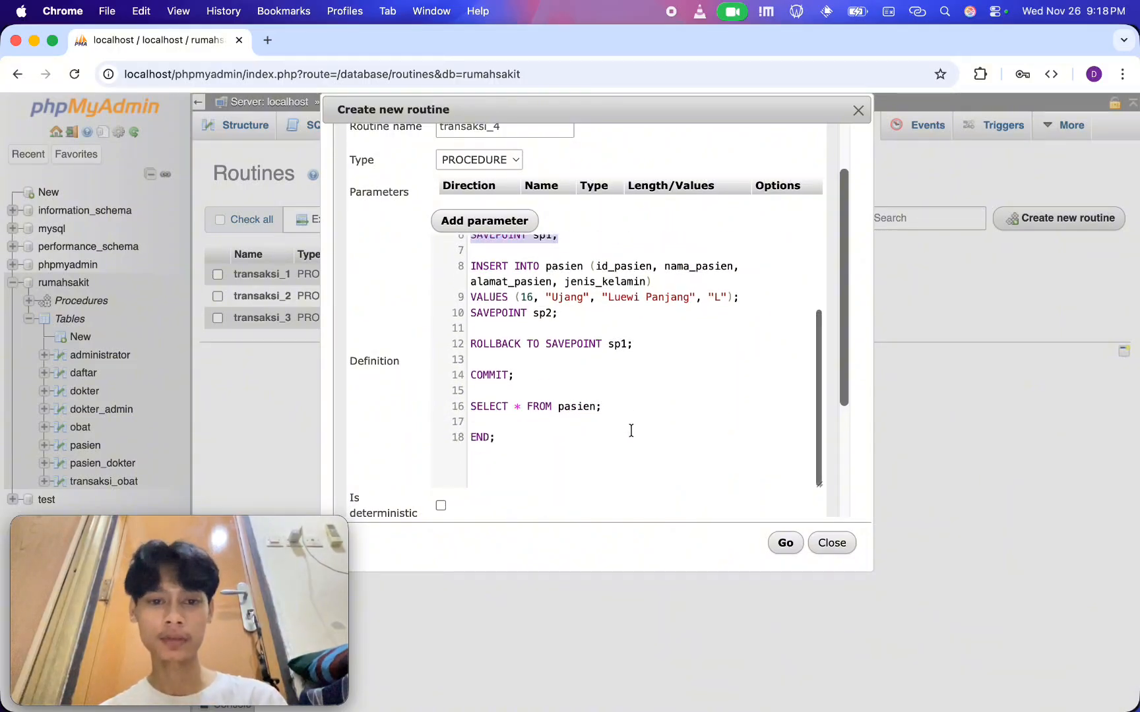
click(783, 544)
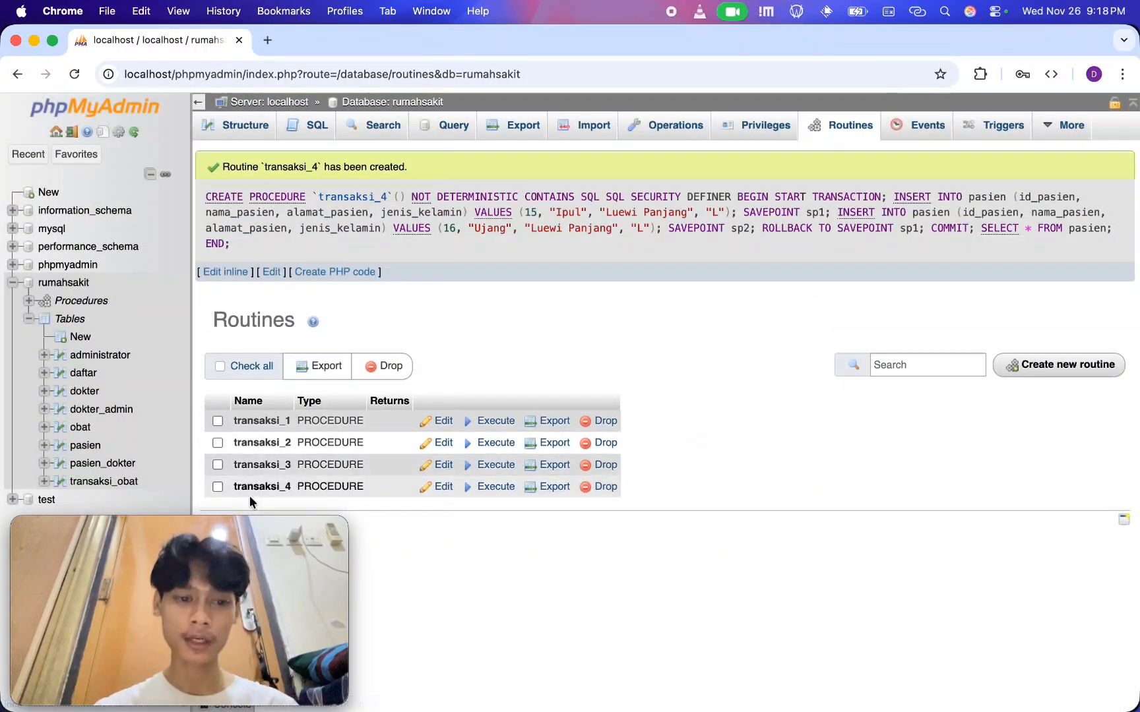
Run the SQL query CALL transaksi_4; on the rumahsakit database and check the returned pasien rows
click(309, 127)
click(701, 190)
click(529, 315)
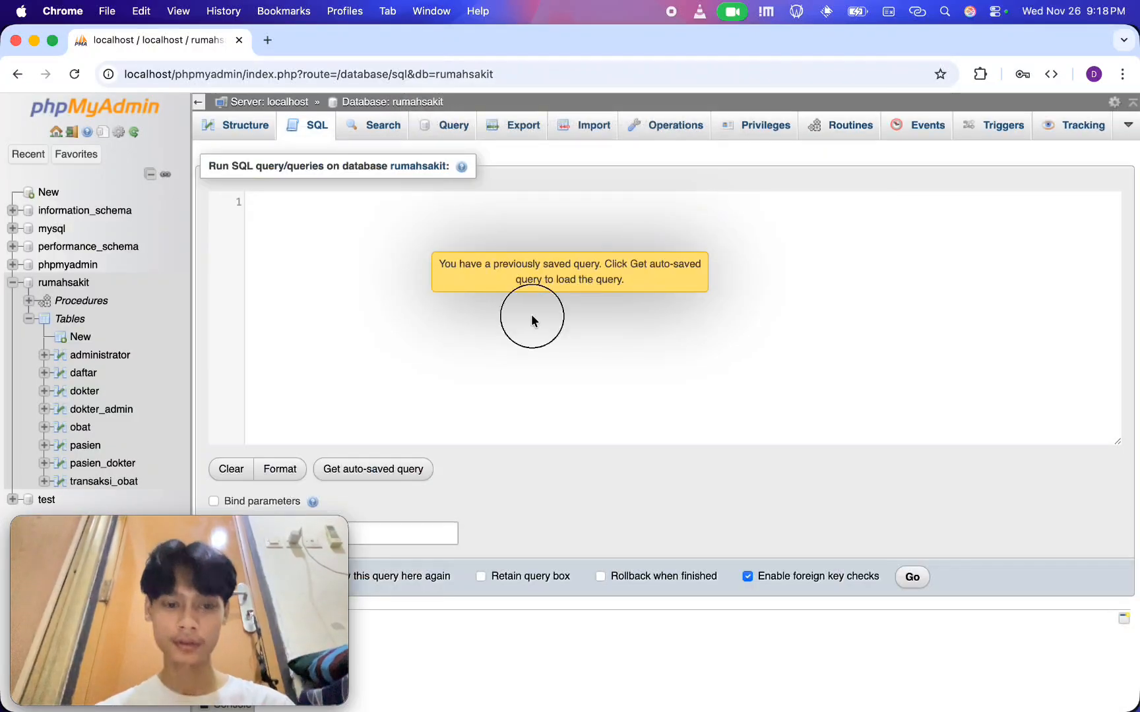
text(CALL)
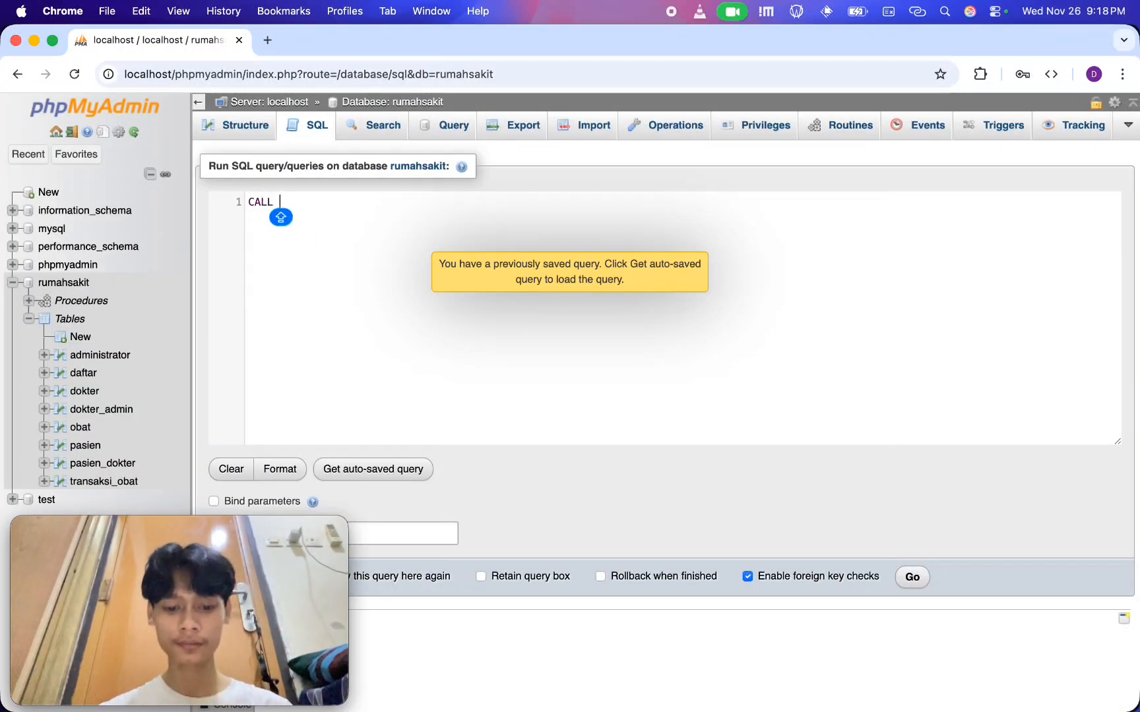
key(Caps_Lock)
text(transa)
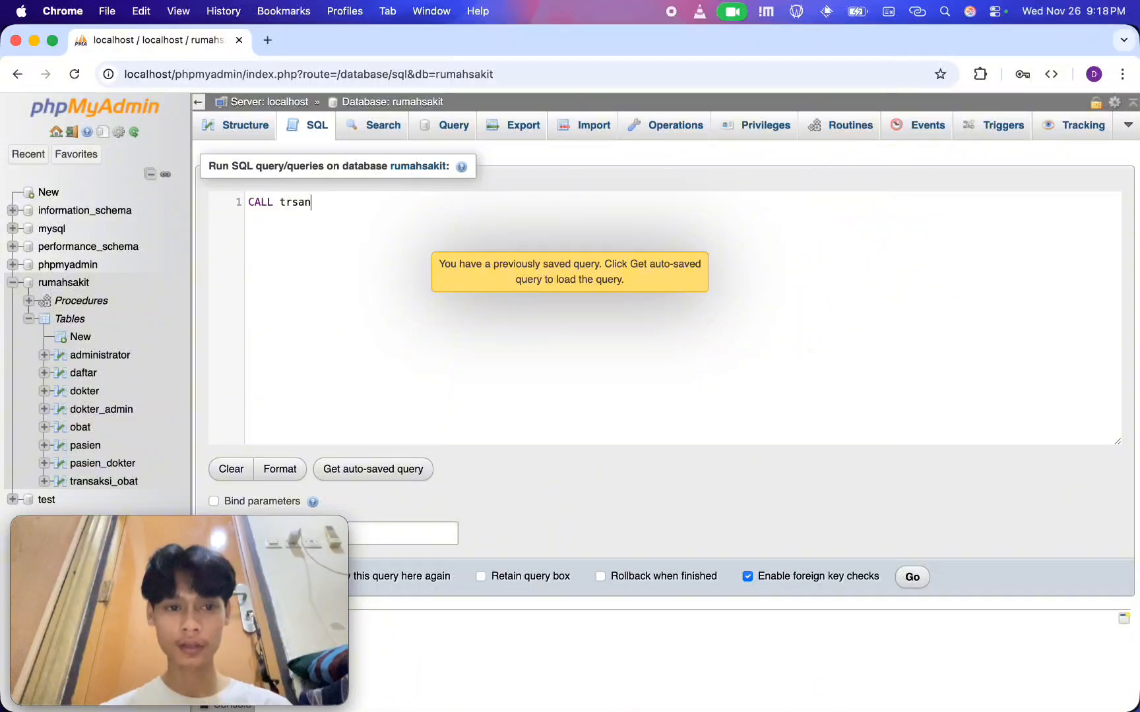
text(ksi_4;)
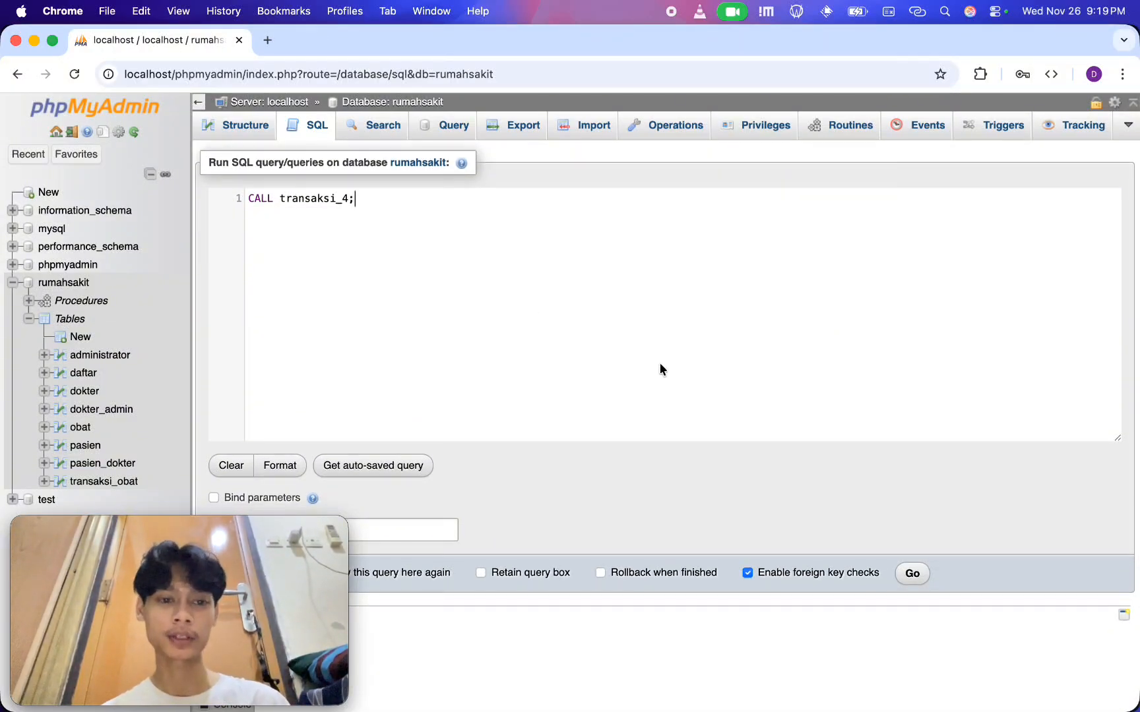
click(913, 579)
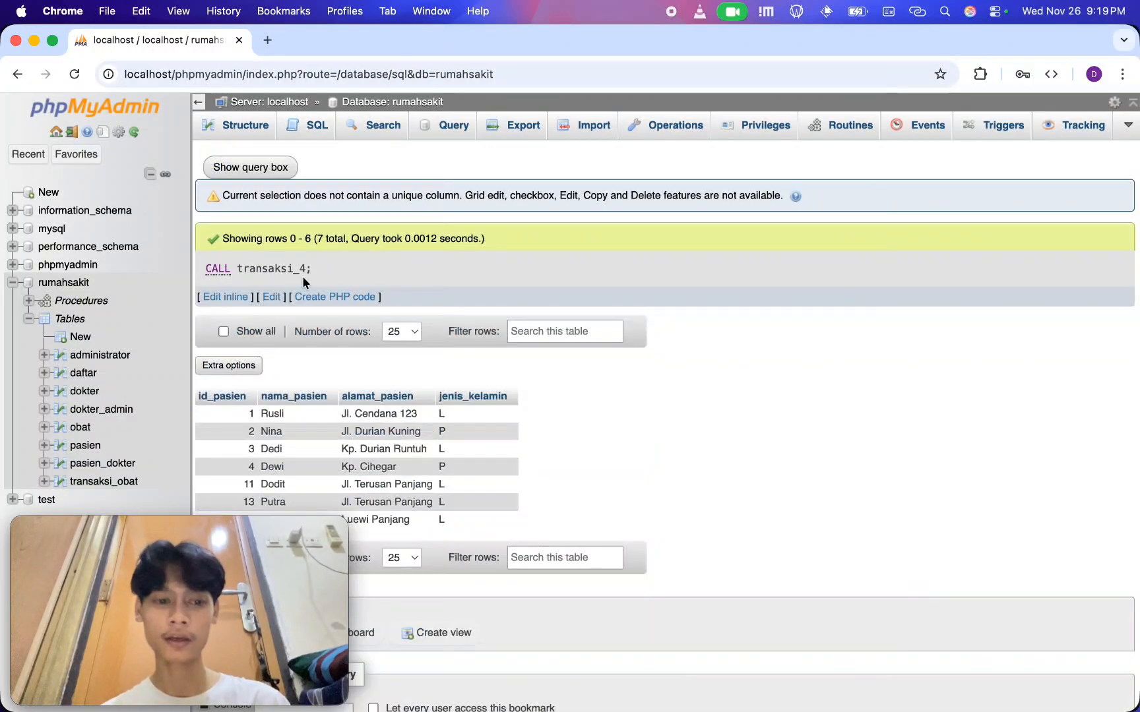
scroll(484, 479, down, 3)
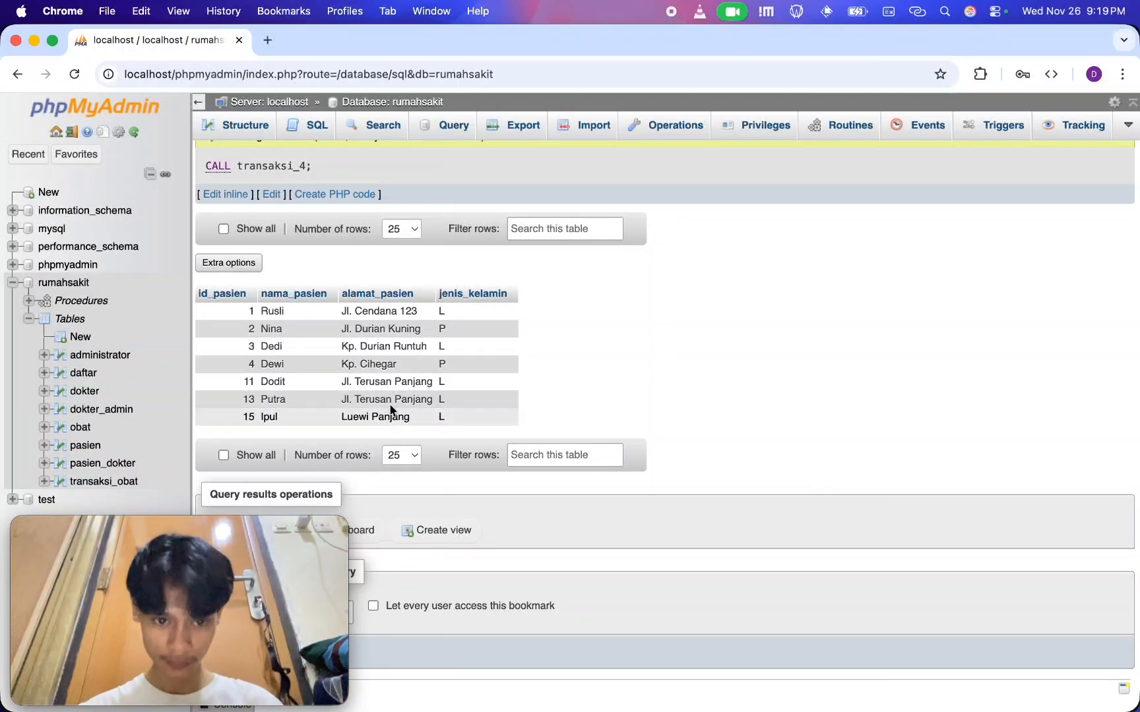
scroll(634, 516, up, 3)
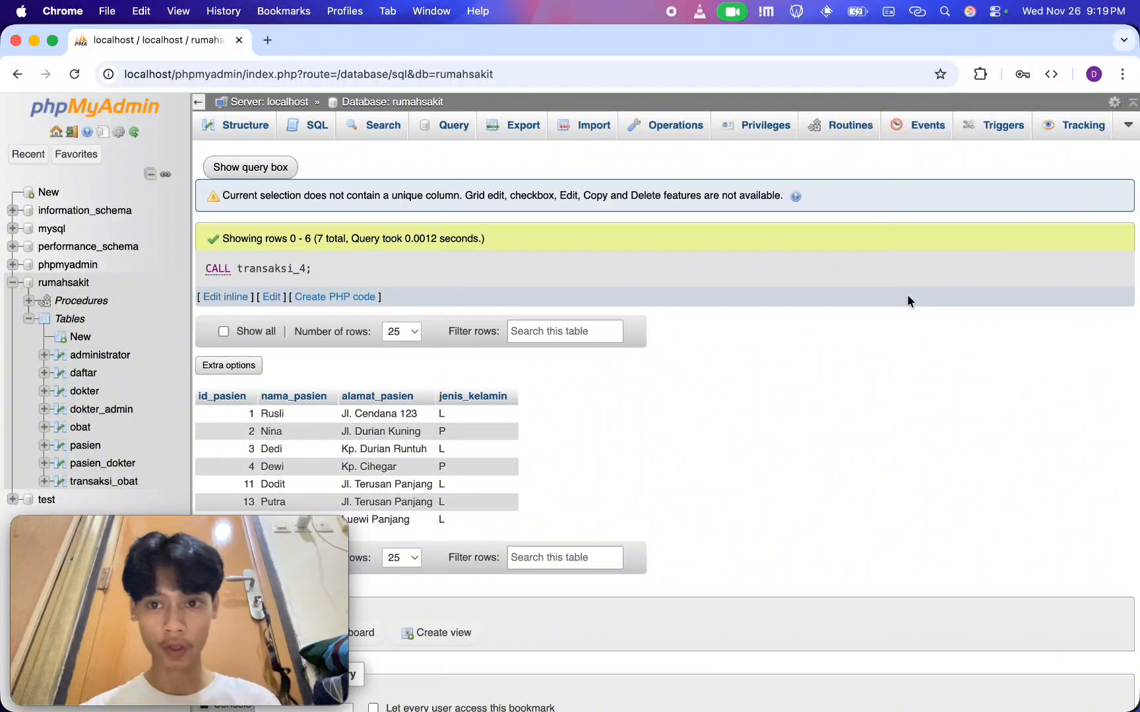
Look through the database's routines, triggers and tables, then examine the table relations around pasien, obat and transaksi_obat in the Designer
click(833, 120)
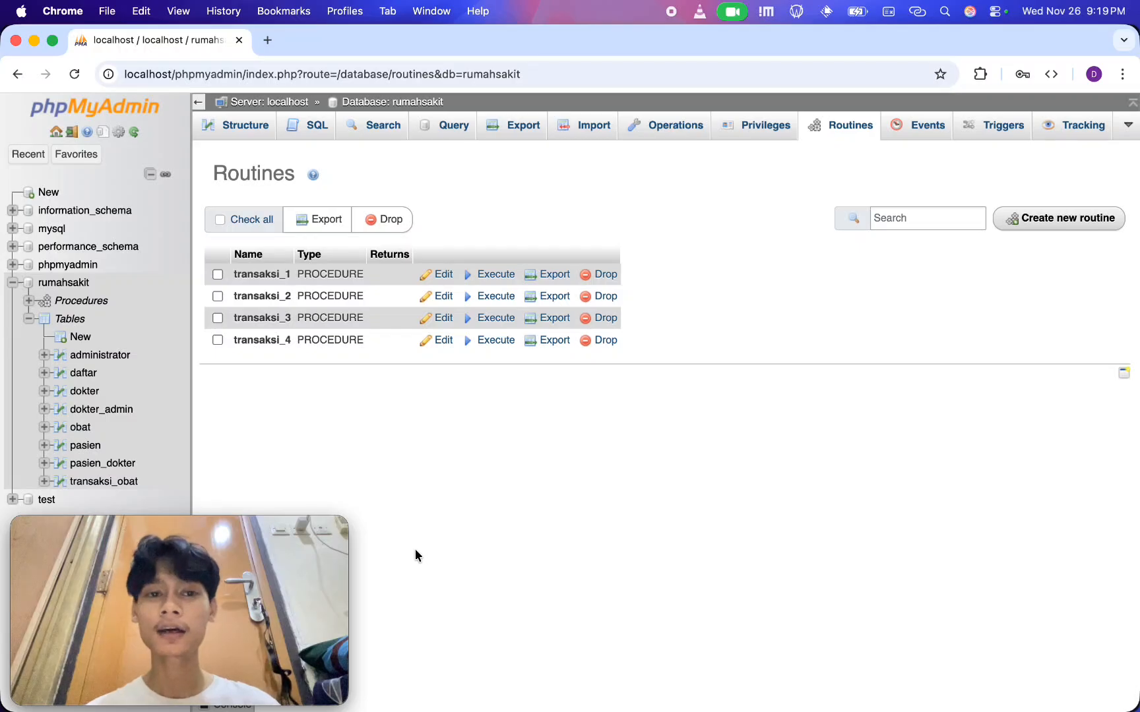
click(1005, 132)
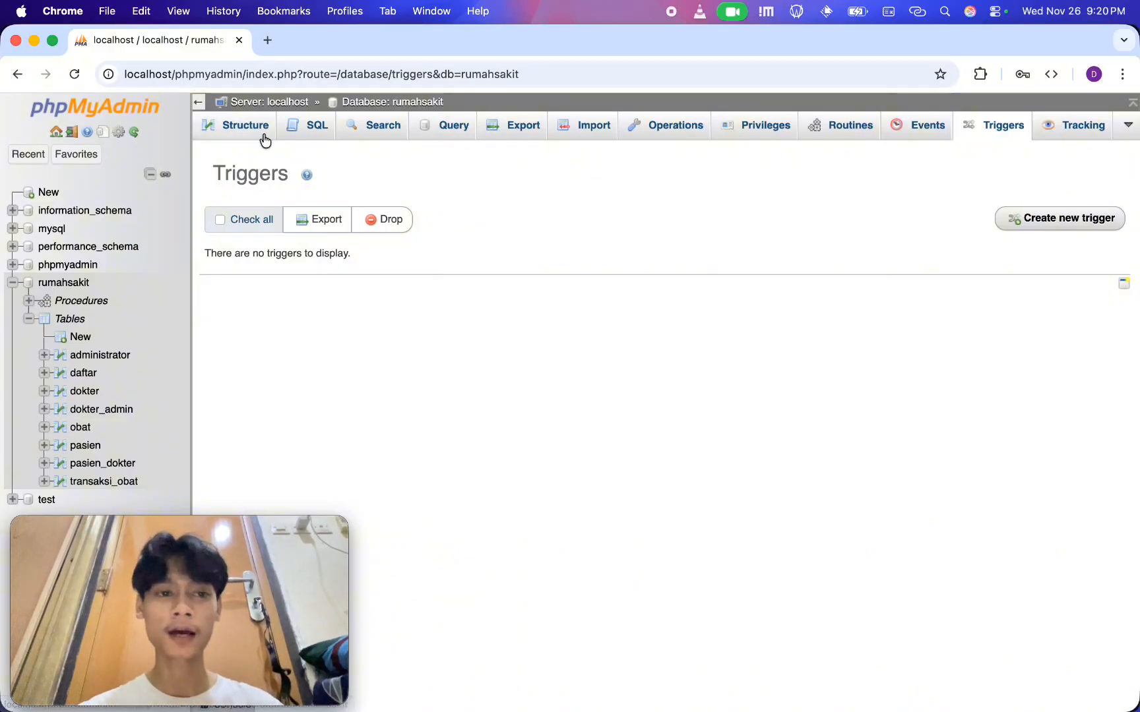
click(265, 141)
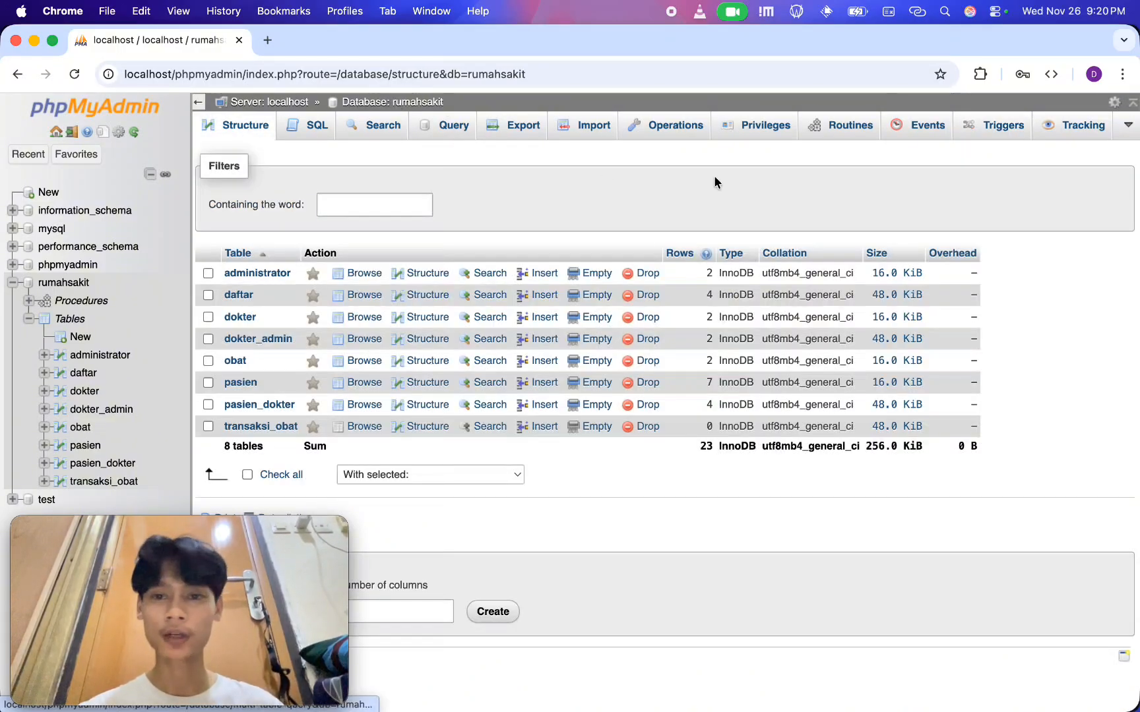
click(1128, 125)
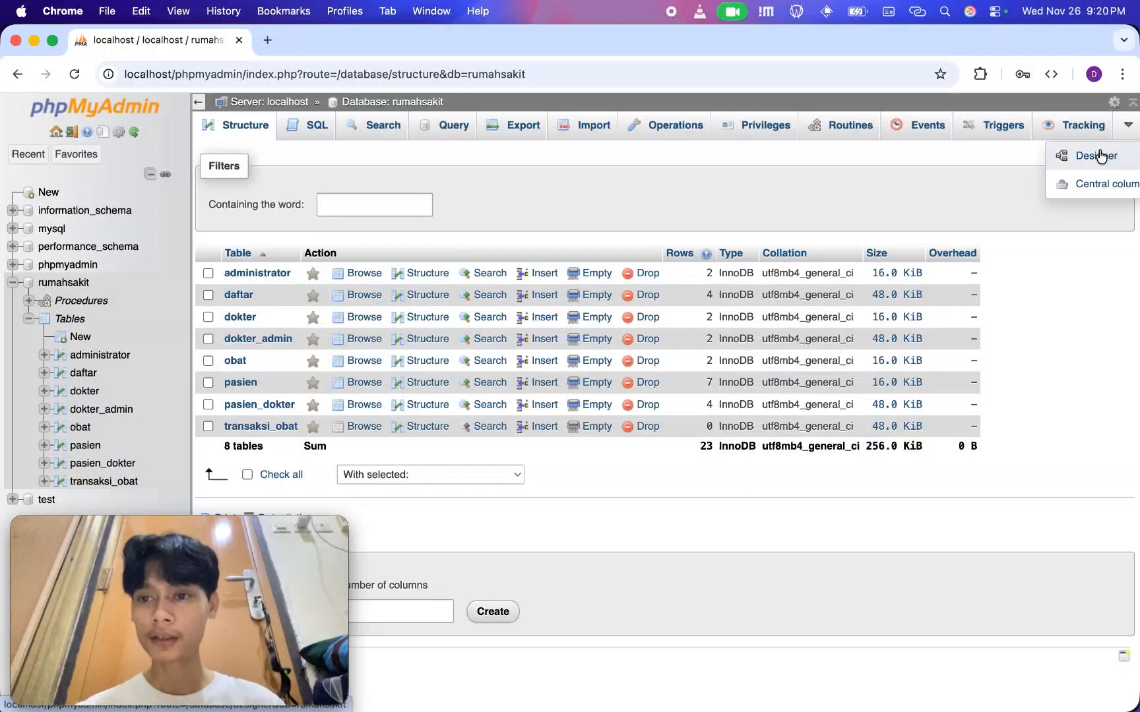
click(1101, 156)
scroll(938, 431, down, 3)
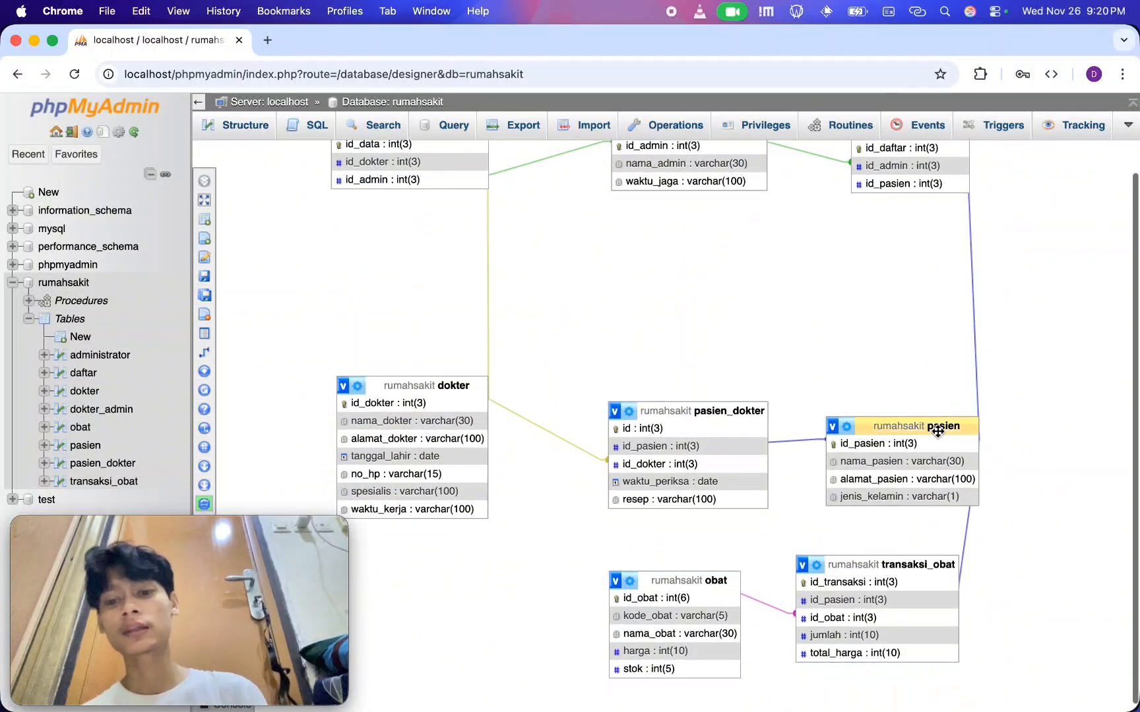
scroll(655, 672, down, 2)
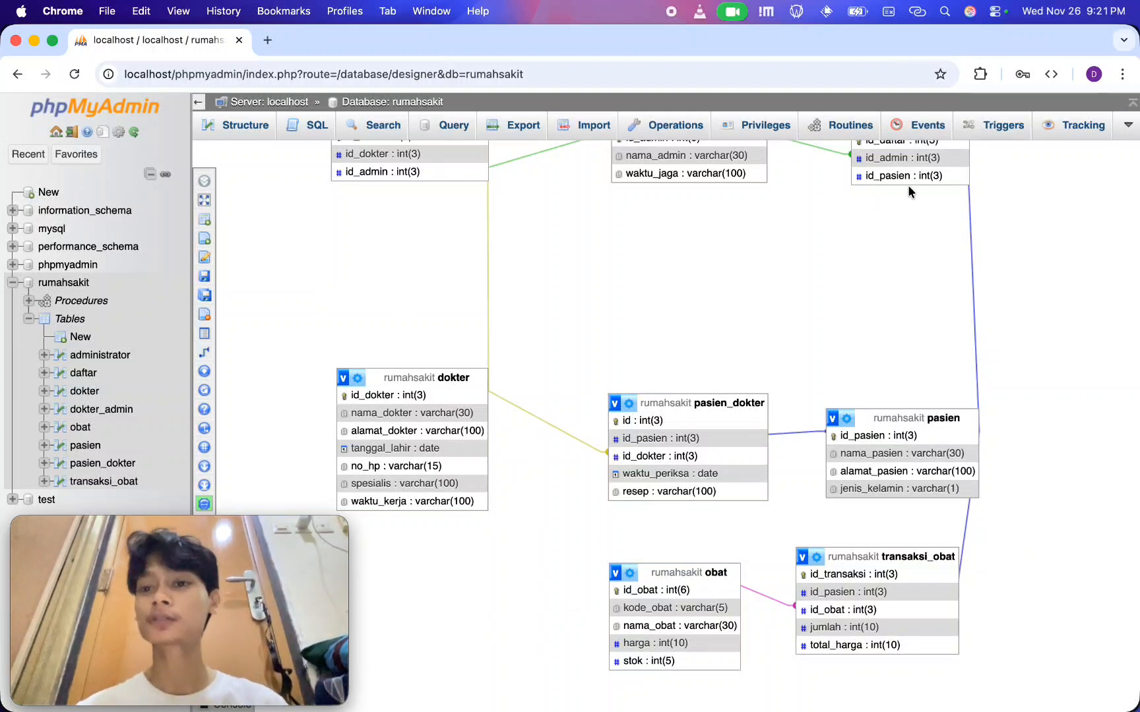
Start a new trigger in the rumahsakit database and name it kurangi_stok
click(996, 135)
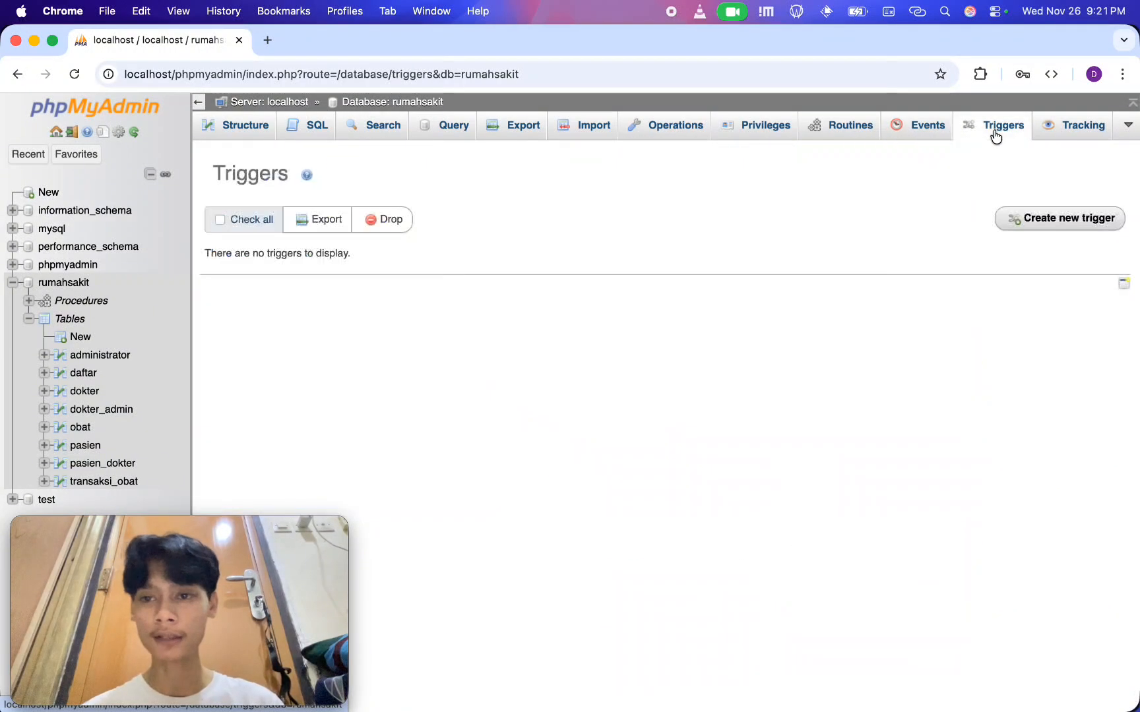
click(1069, 229)
click(593, 216)
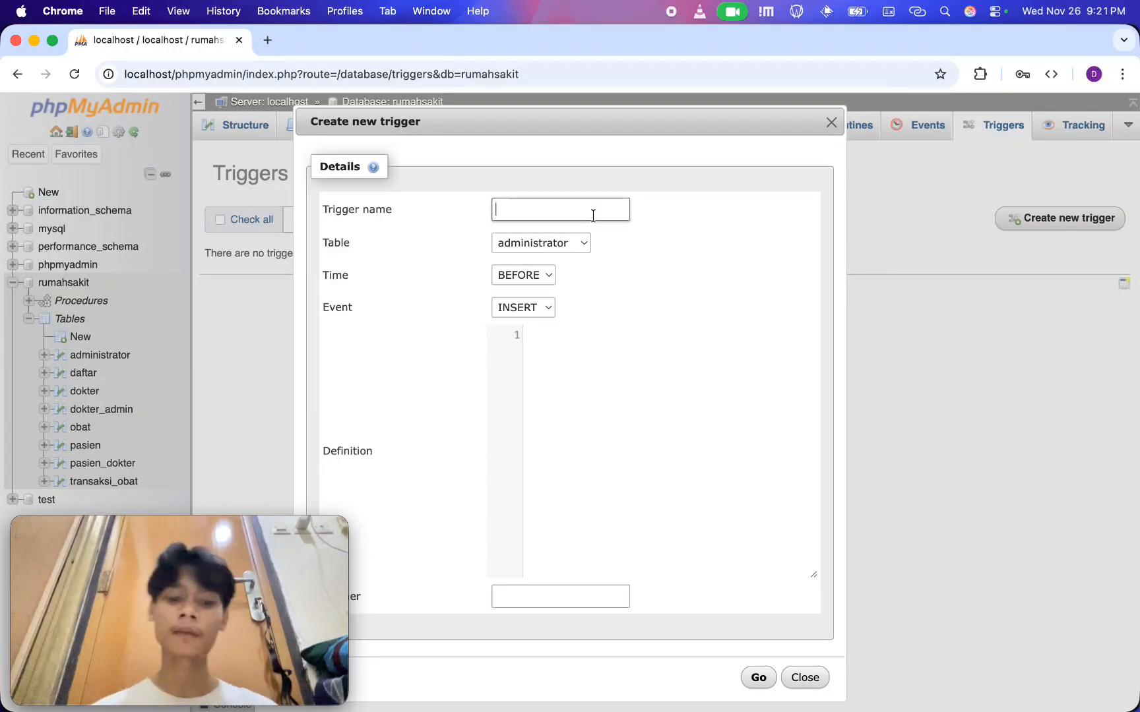
text(kurangi)
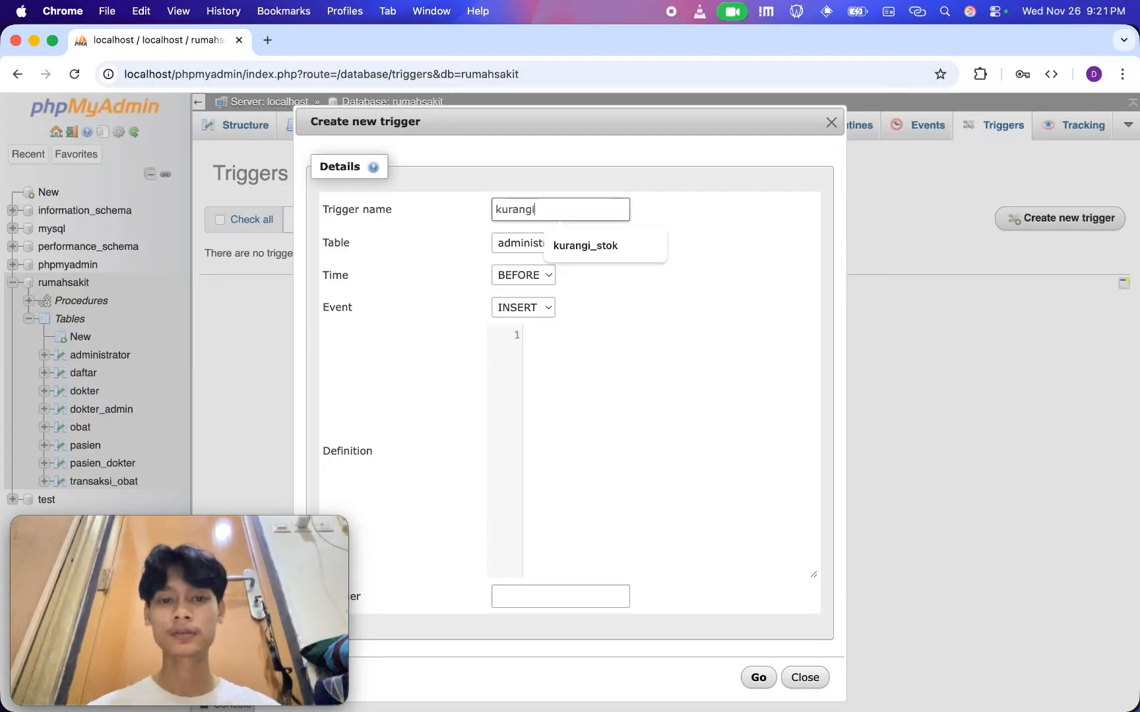
text(_stok)
key(super+a)
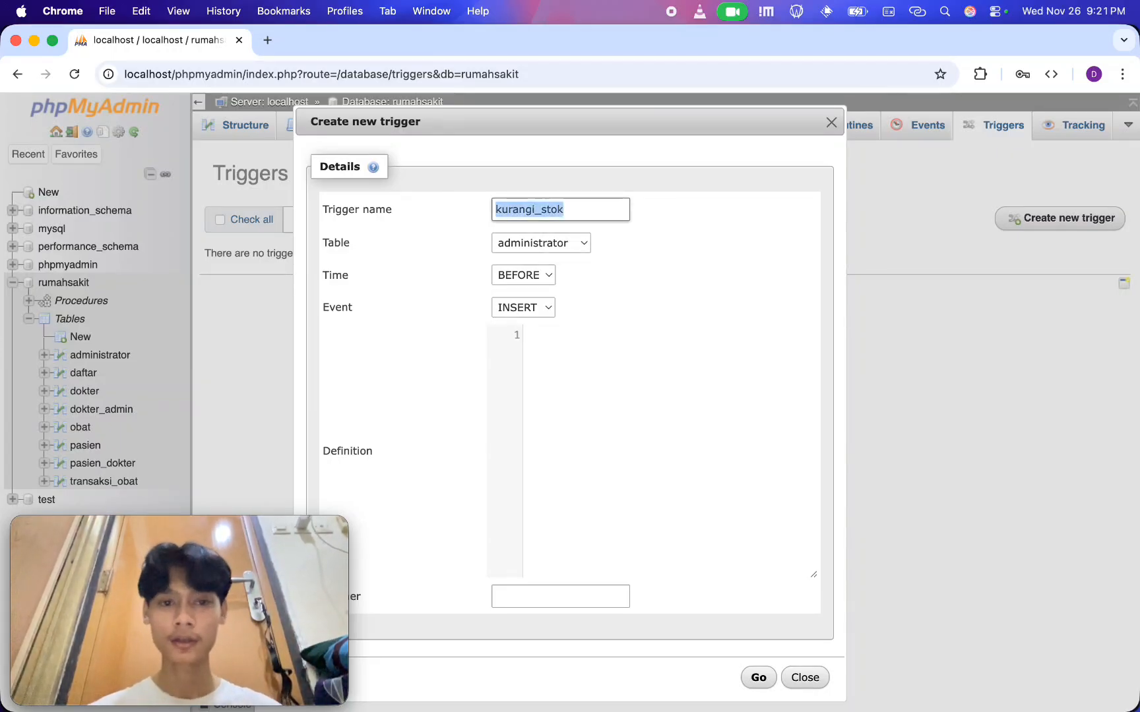
text(up)
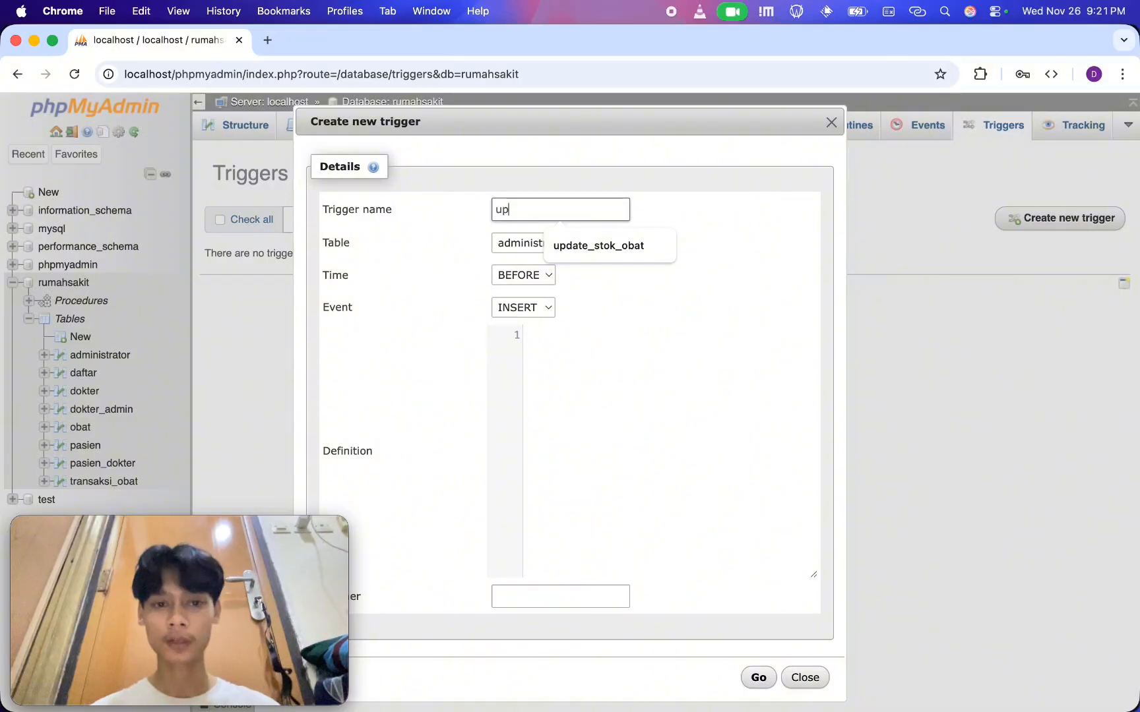
key(super+z)
Assign the kurangi_stok trigger to the transaksi_obat table and set its time to AFTER for the INSERT event
click(629, 266)
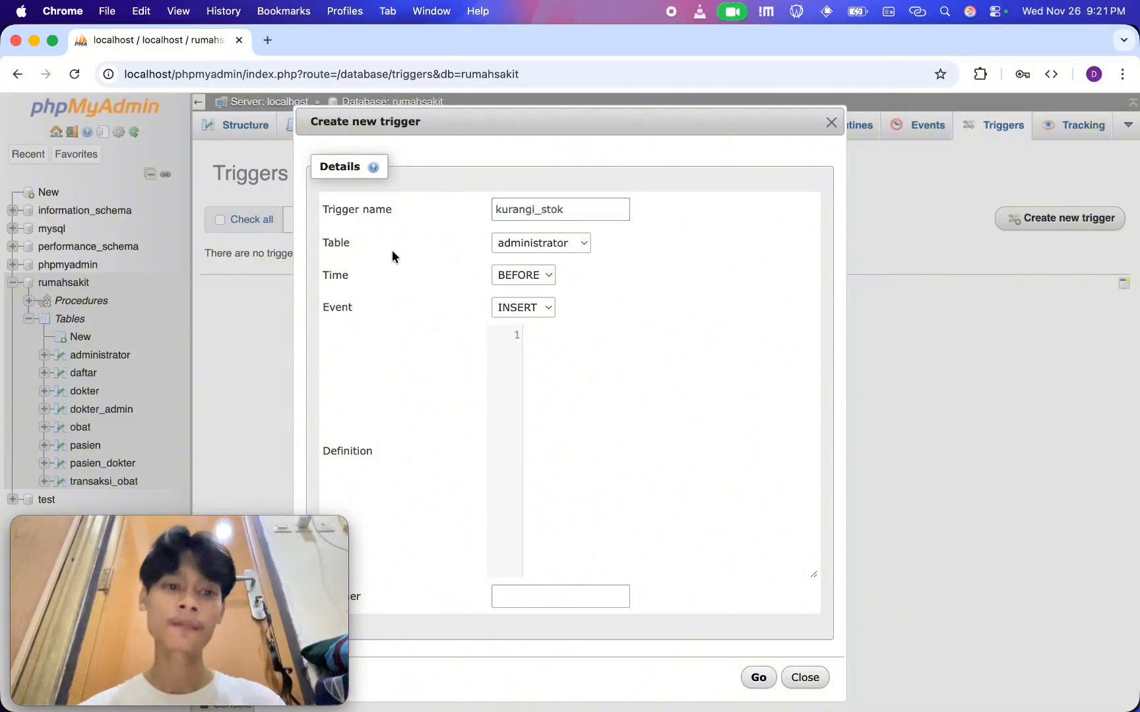
click(528, 247)
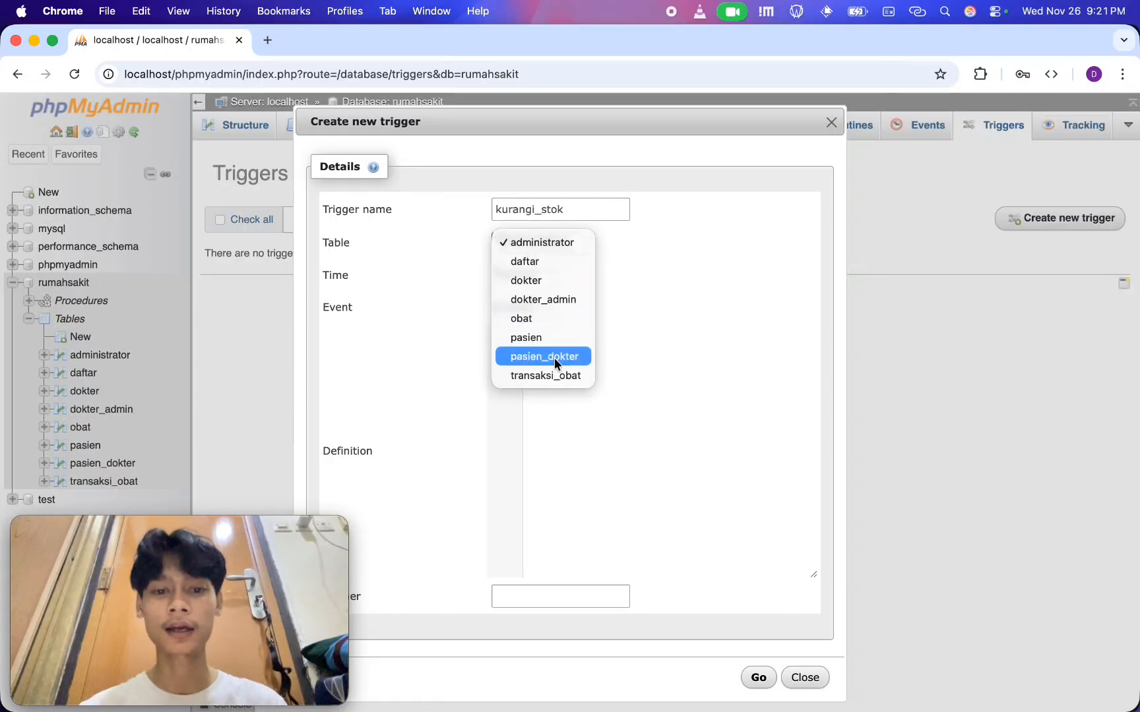
click(568, 376)
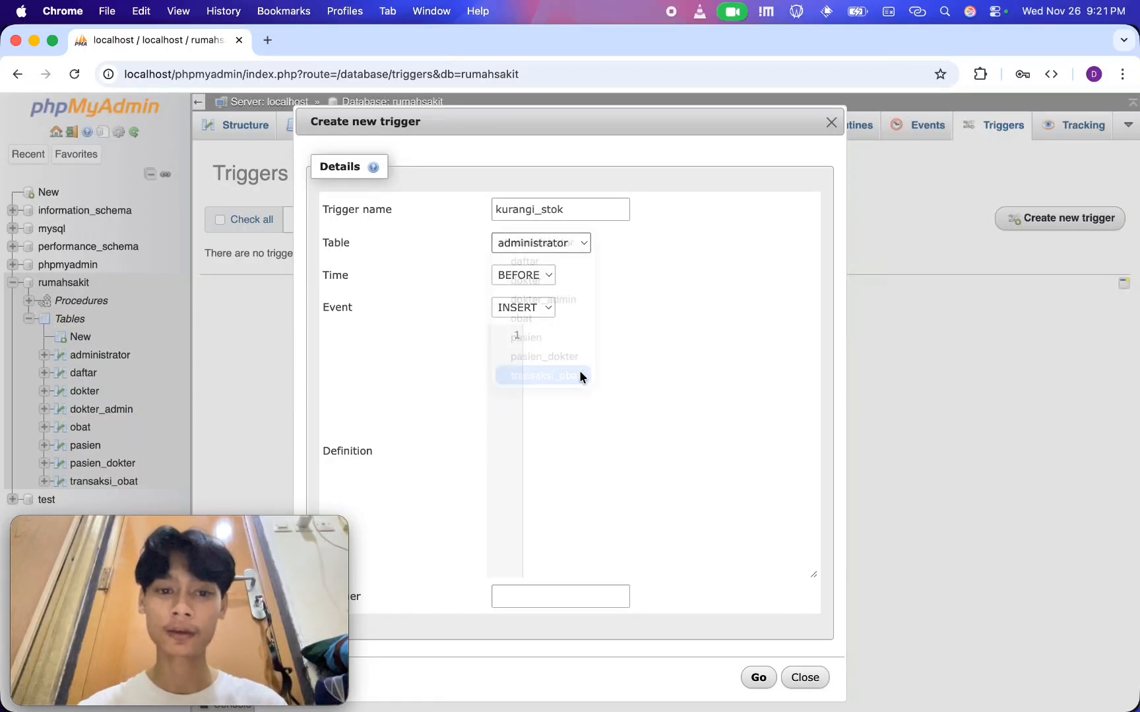
click(550, 280)
click(552, 285)
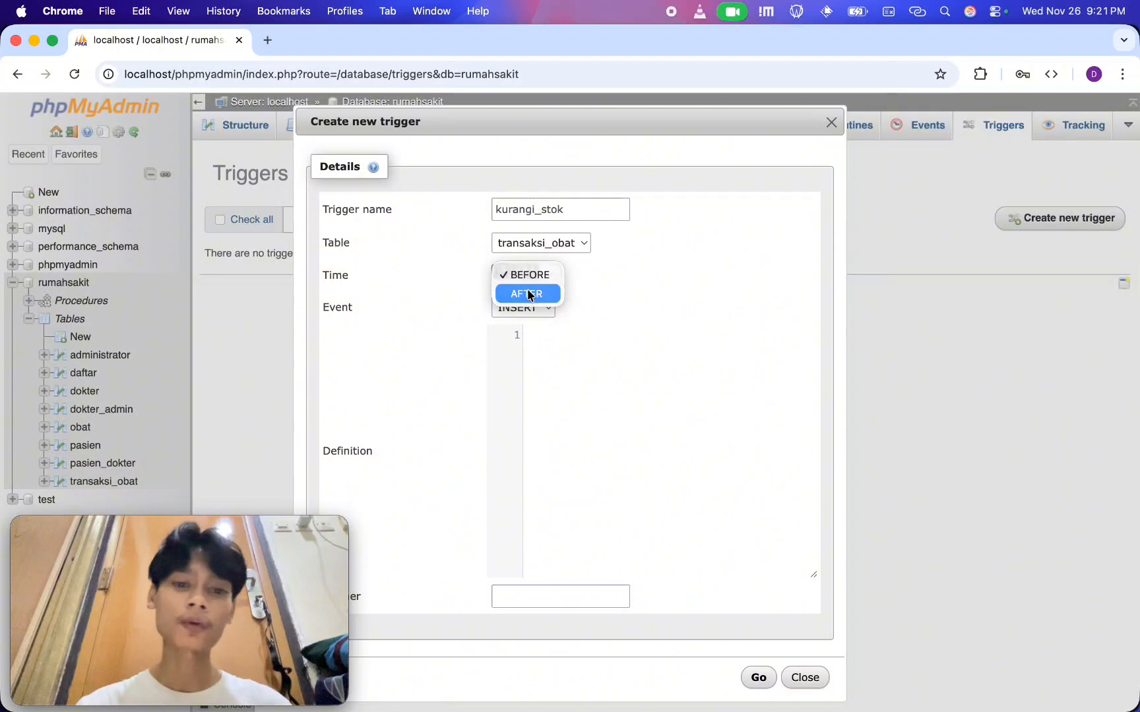
Begin the trigger definition with UPDATE obat SET stok = stok - new.jumlah
click(615, 387)
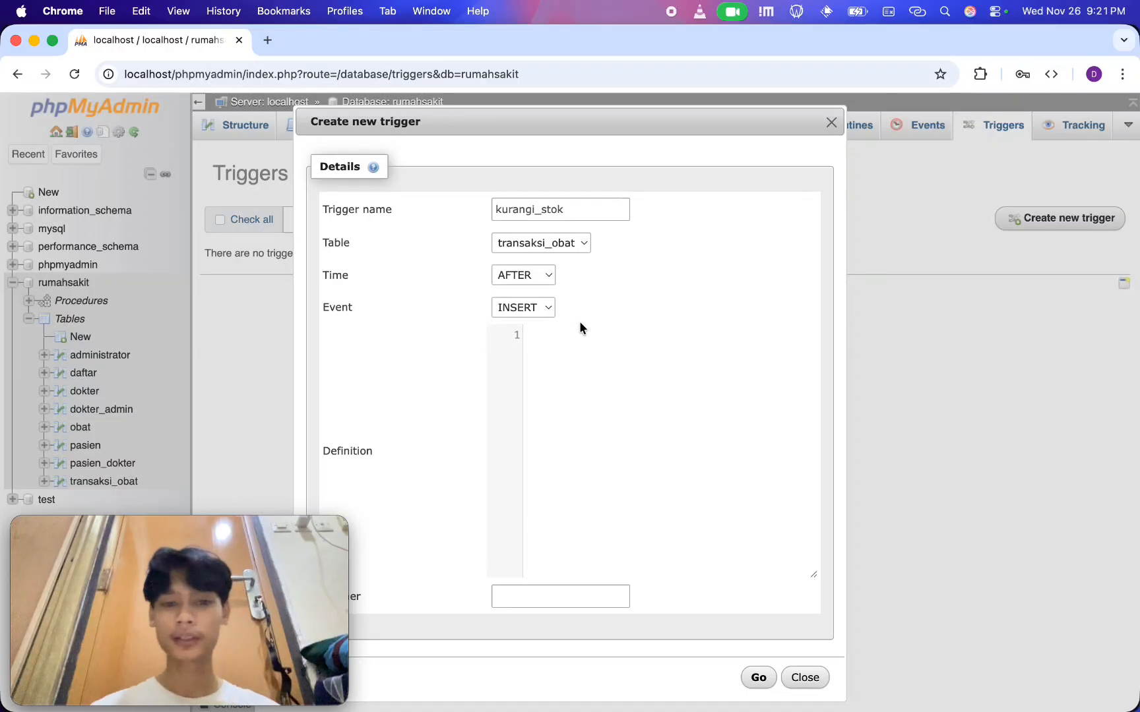
text(UPDATE )
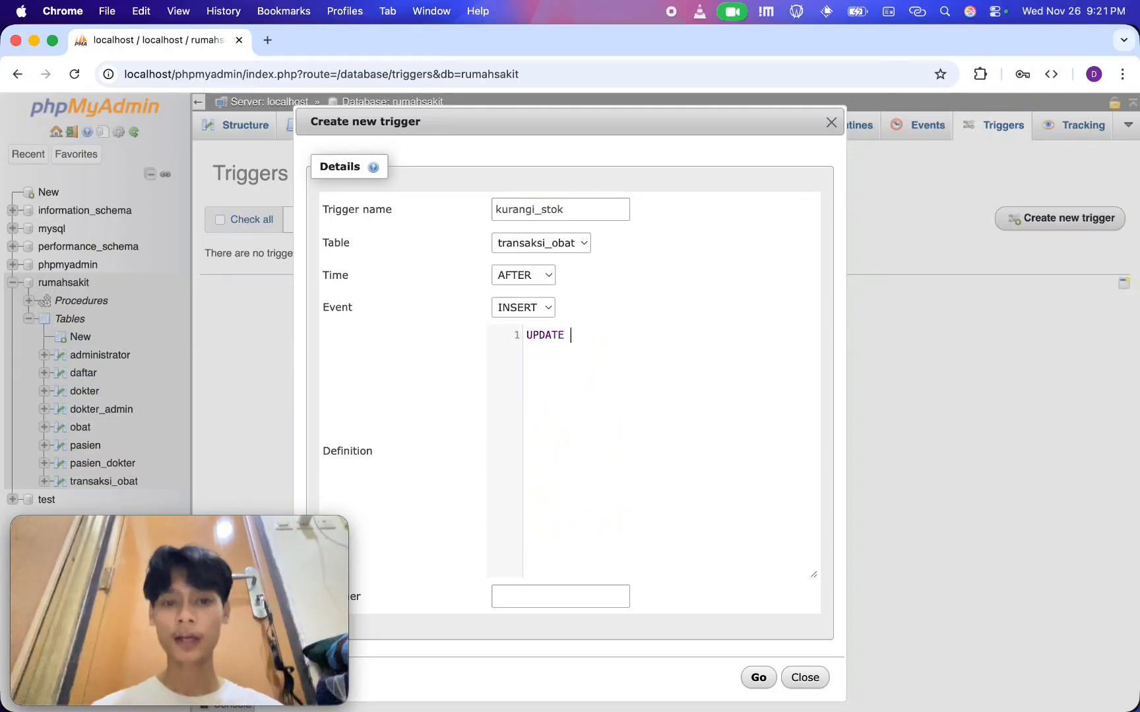
text(obat SET )
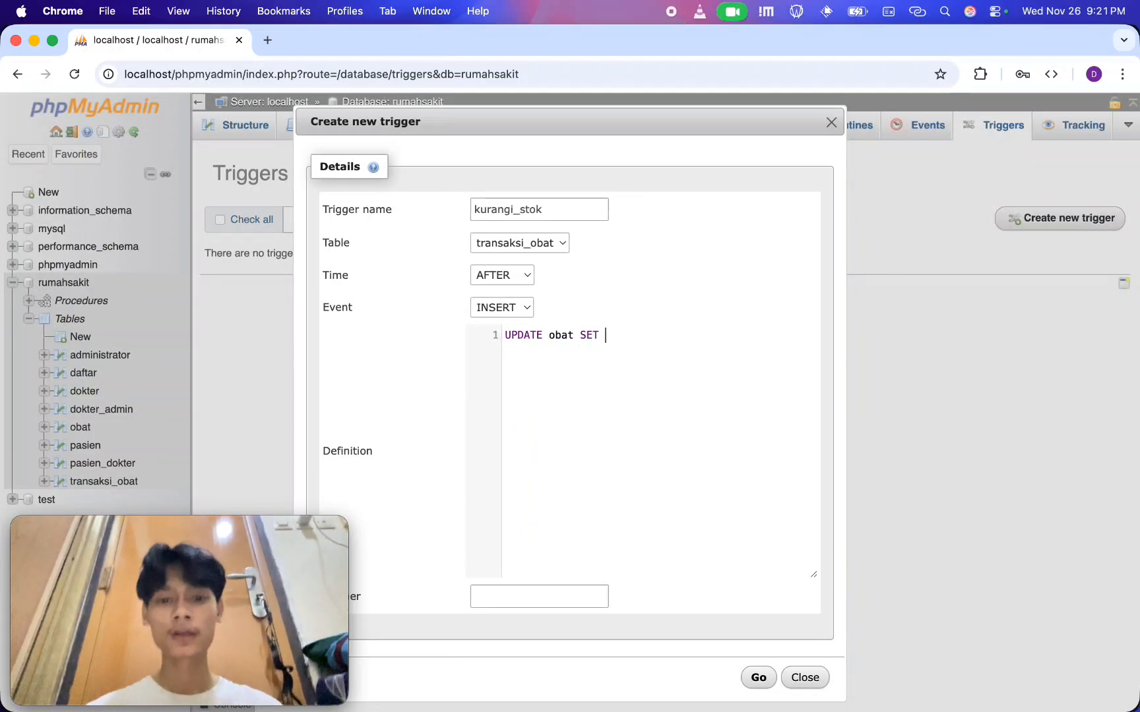
text(stok = )
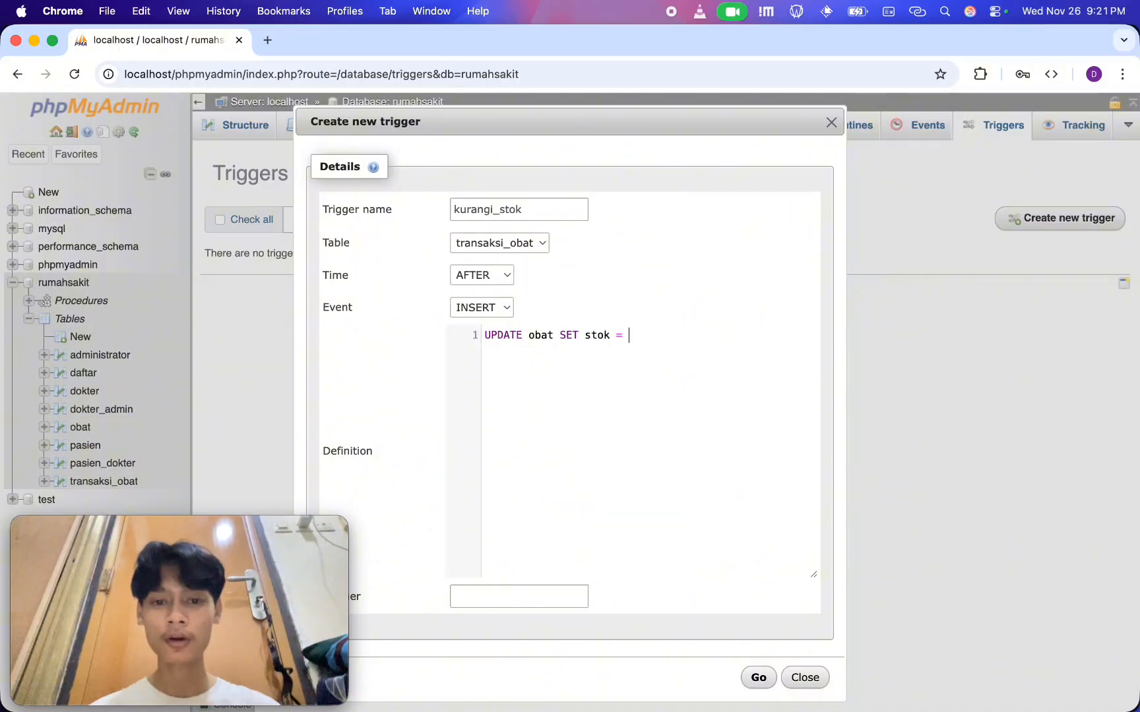
text(stok - new.jumlah)
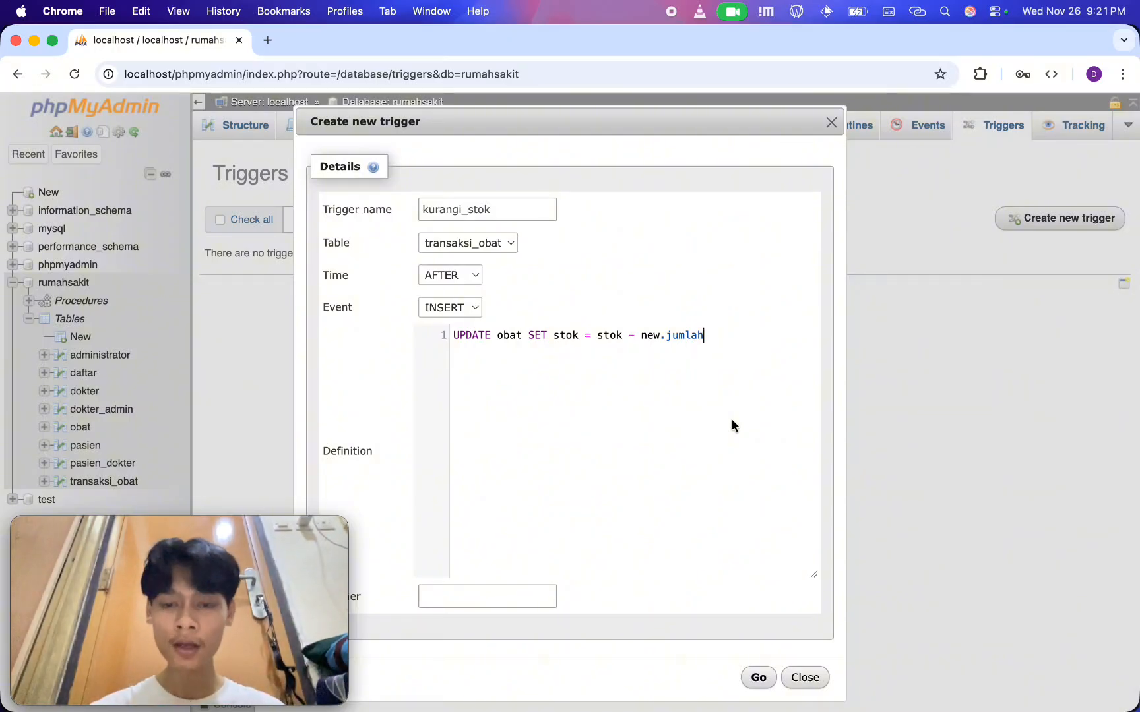
Complete the trigger definition with the condition WHERE id_obat = new.id_obat;
text(WHERE new)
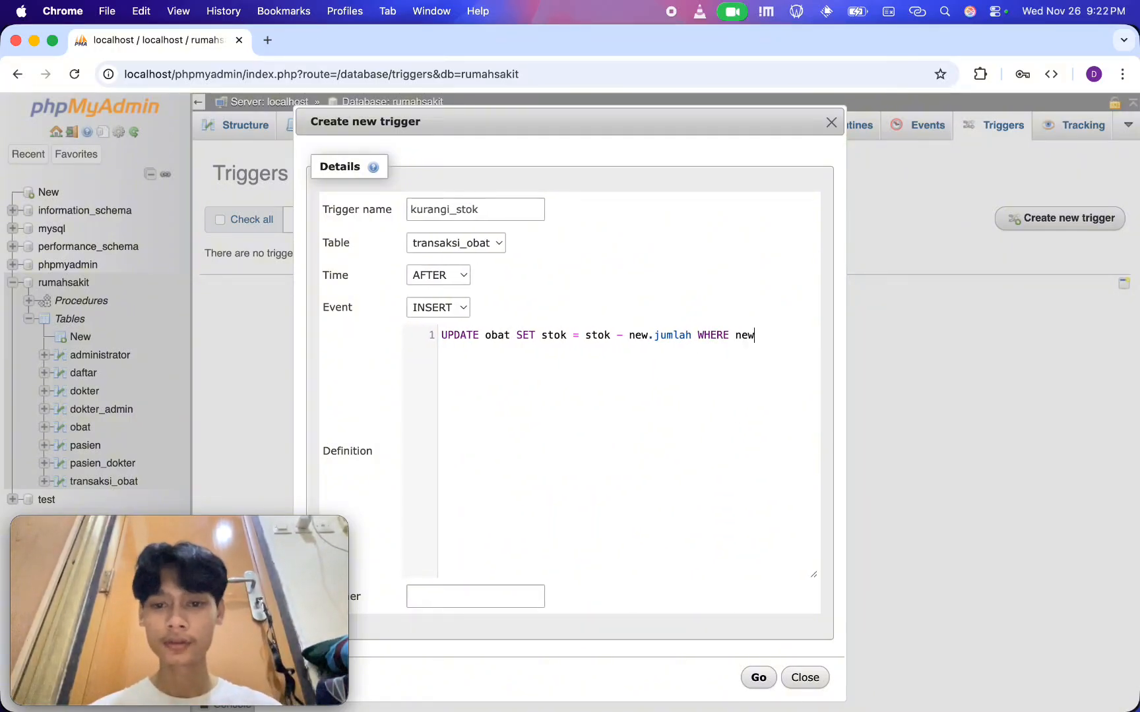
key(BackSpace)
key(BackSpace)
key(BackSpace)
text(obat_)
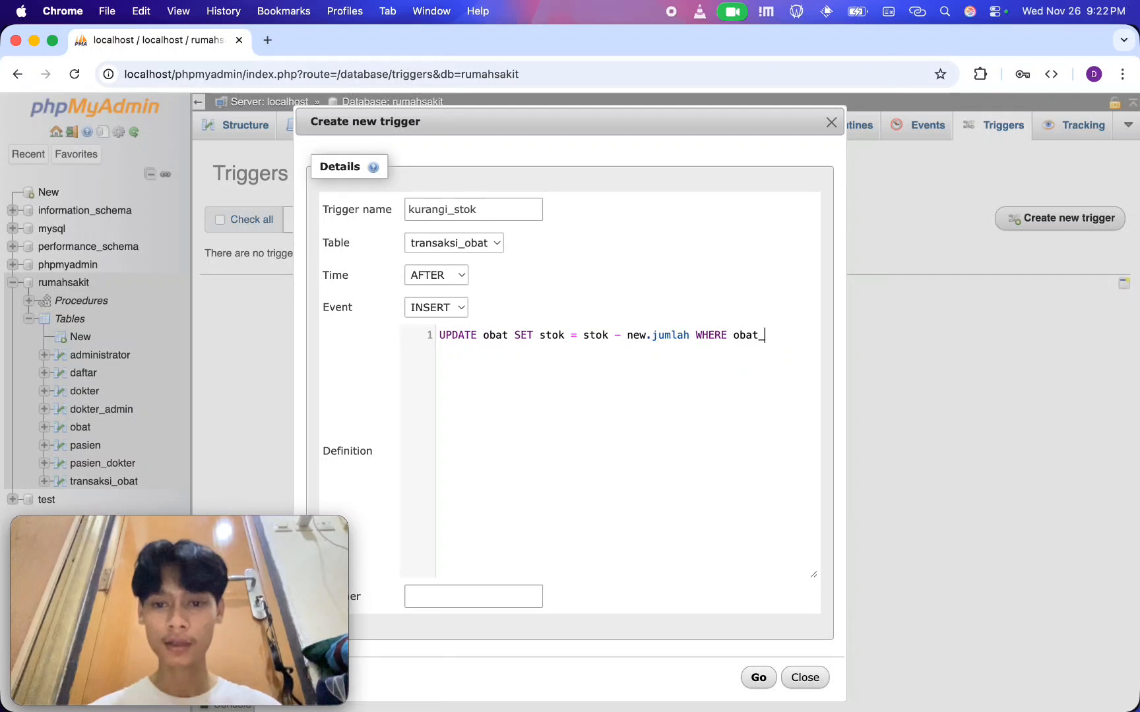
key(BackSpace)
key(BackSpace)
key(BackSpace)
key(BackSpace)
key(BackSpace)
text(id_obat )
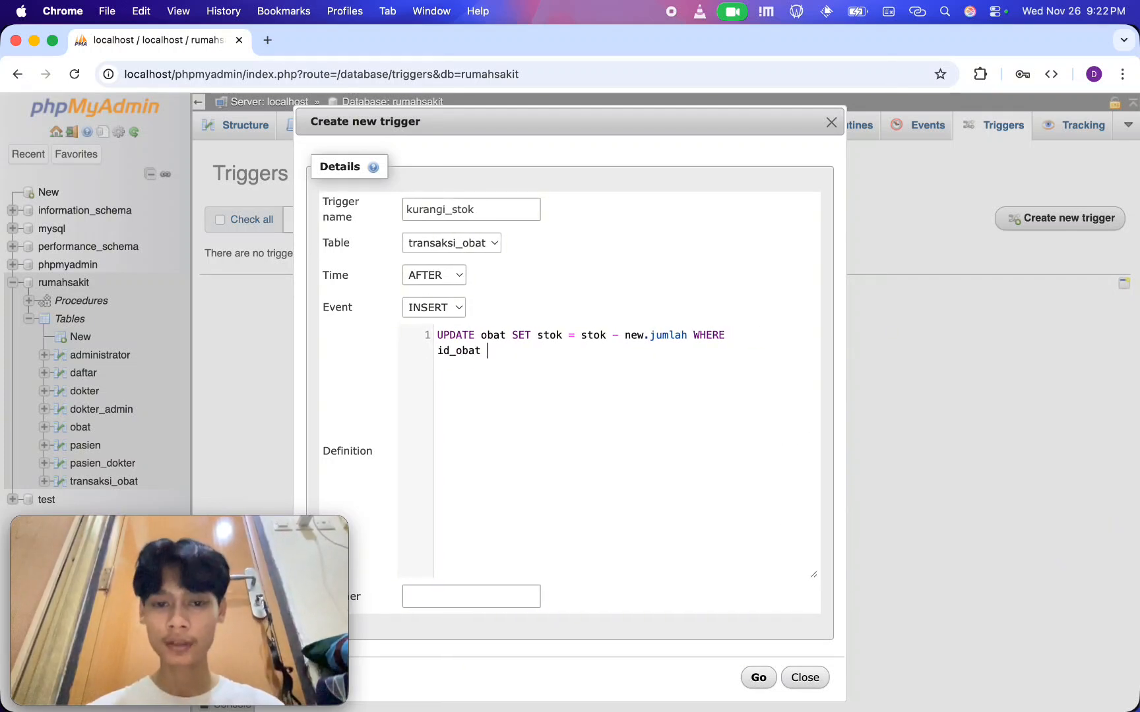
text(= new.id_o)
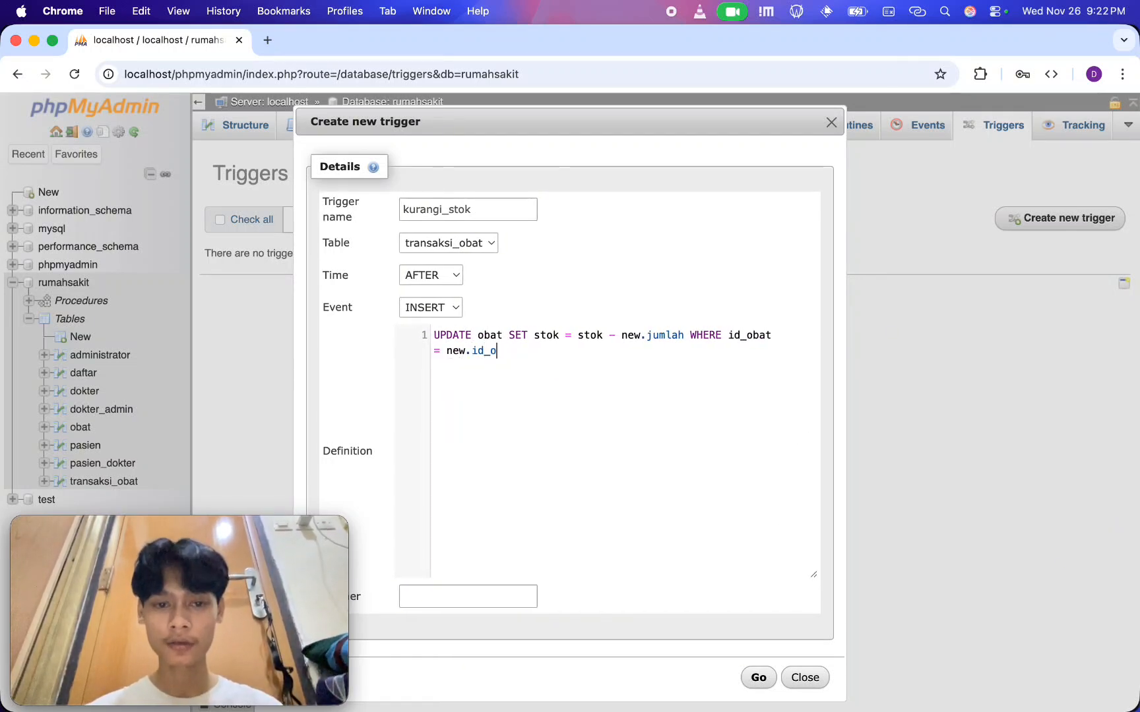
text(bat;)
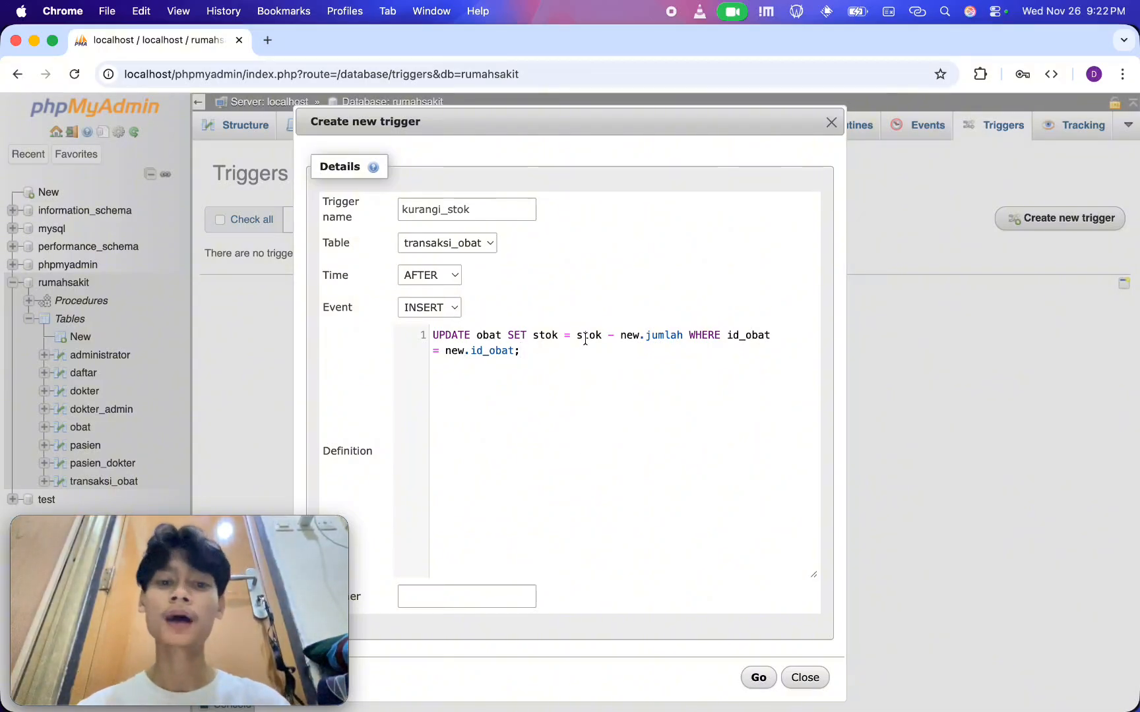
Review the stok - new.jumlah expression in the definition and save the kurangi_stok trigger
drag(569, 336, 675, 336)
double_click(663, 336)
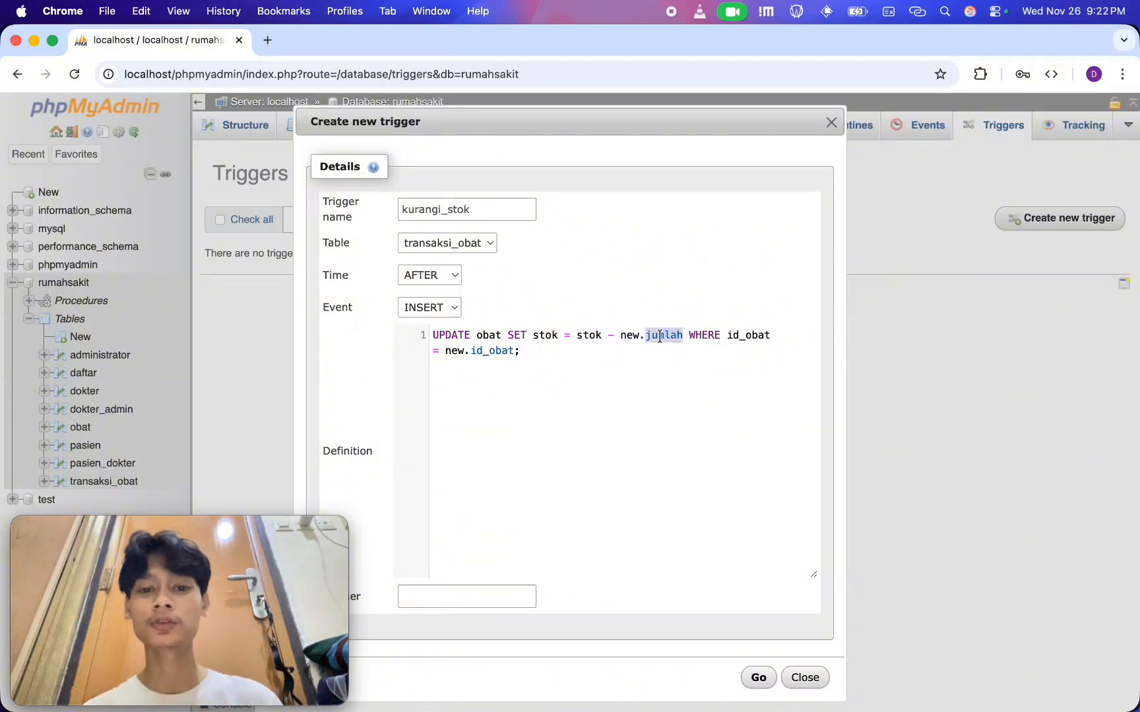
double_click(628, 336)
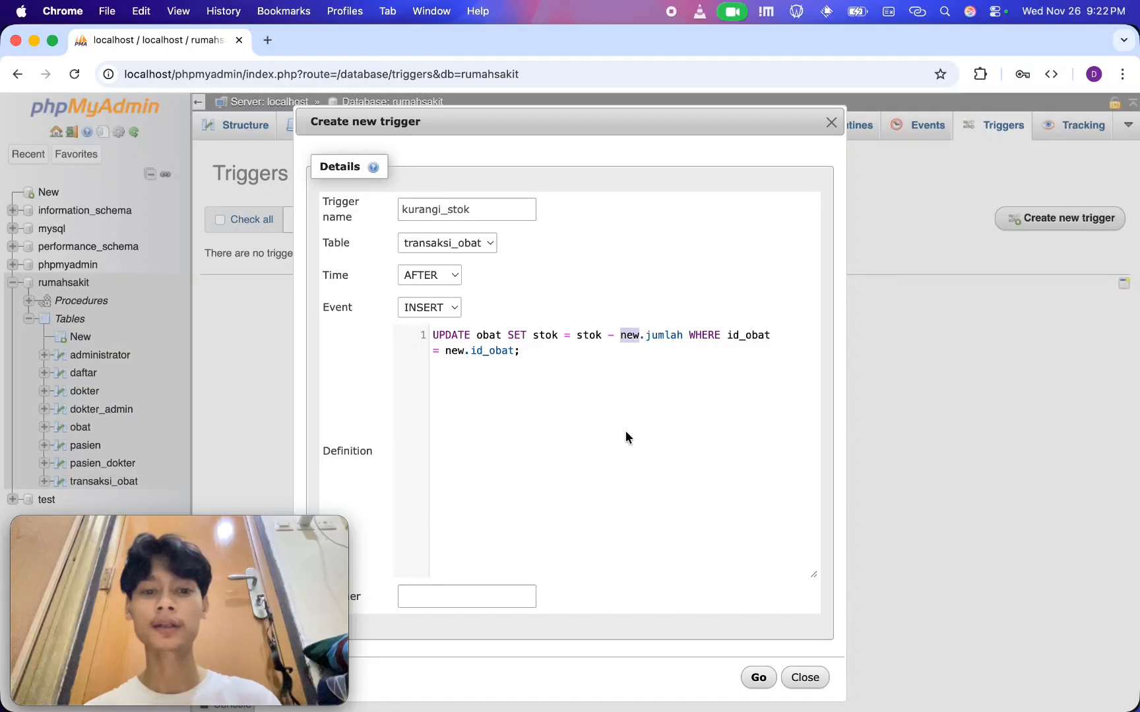
click(729, 385)
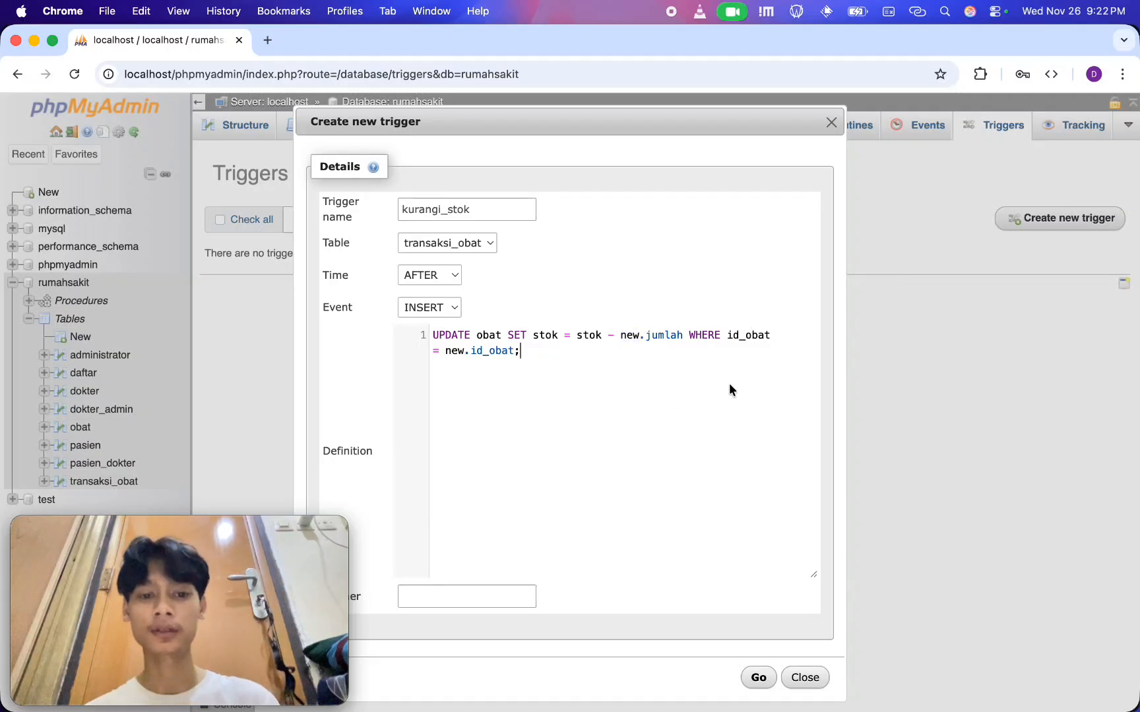
click(751, 679)
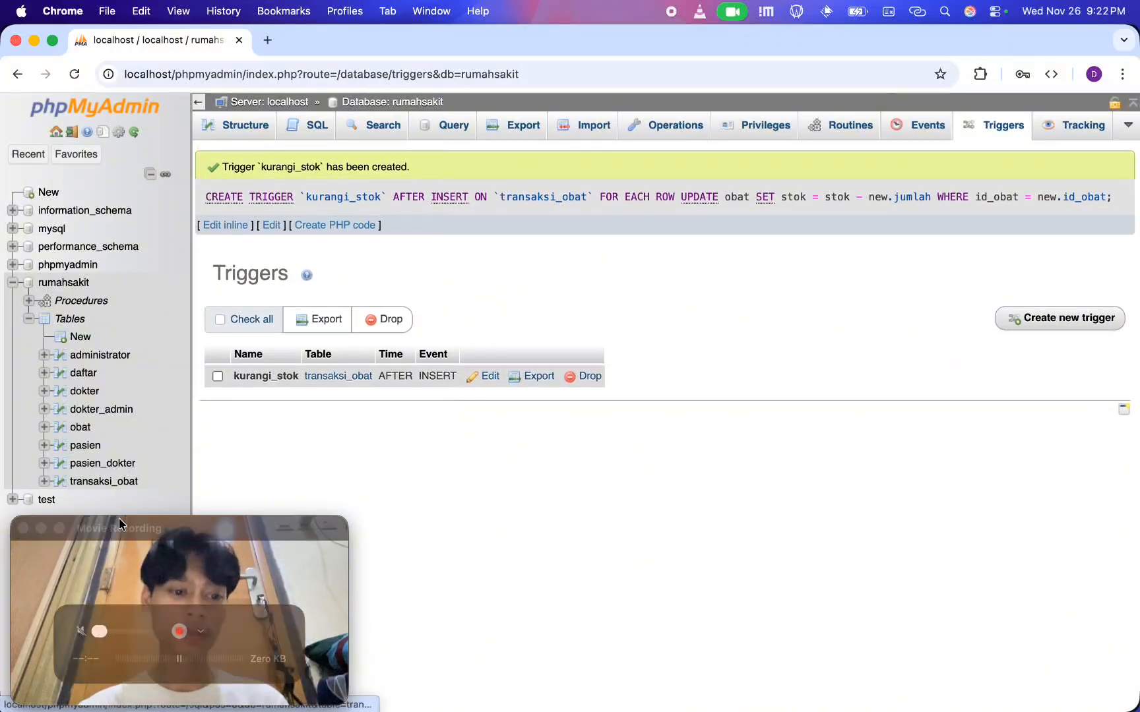
Leave the triggers page and open the obat table to check the stok values of its rows
drag(119, 517, 341, 520)
click(286, 442)
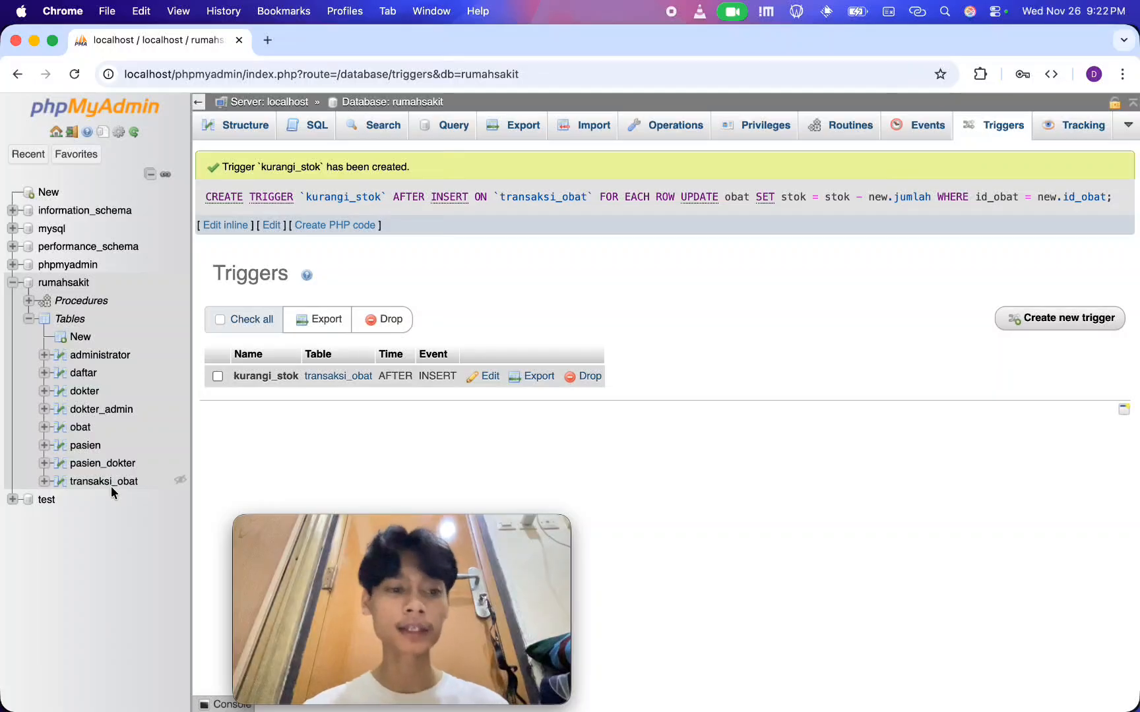
click(79, 428)
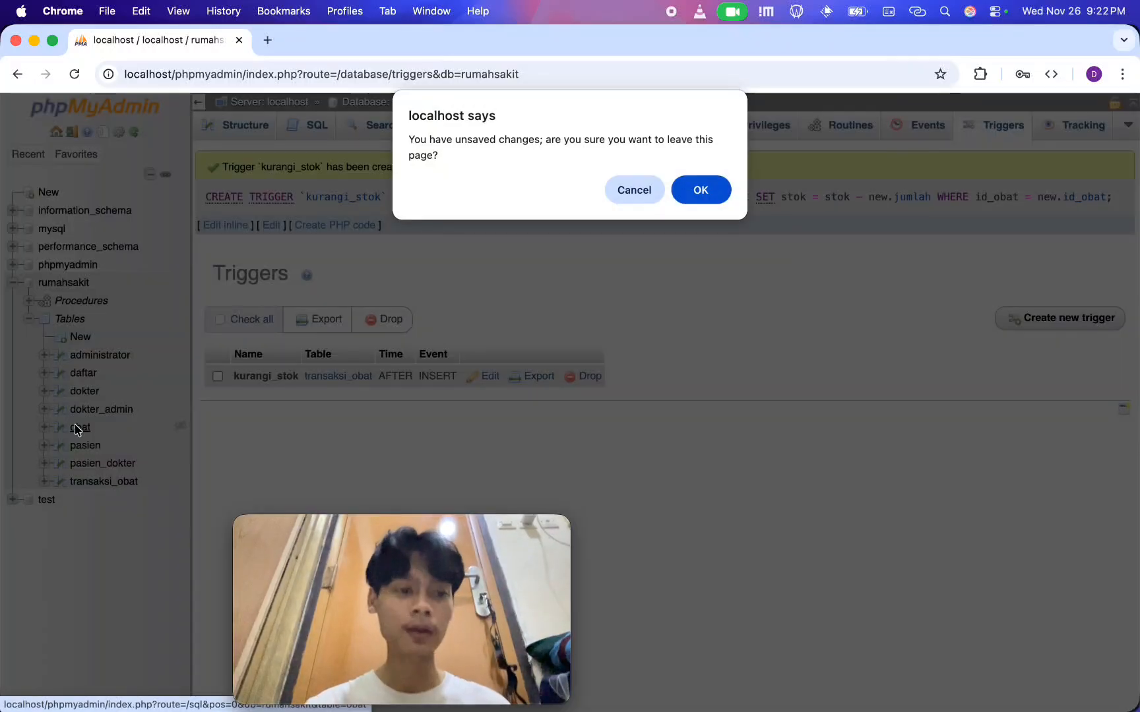
click(702, 192)
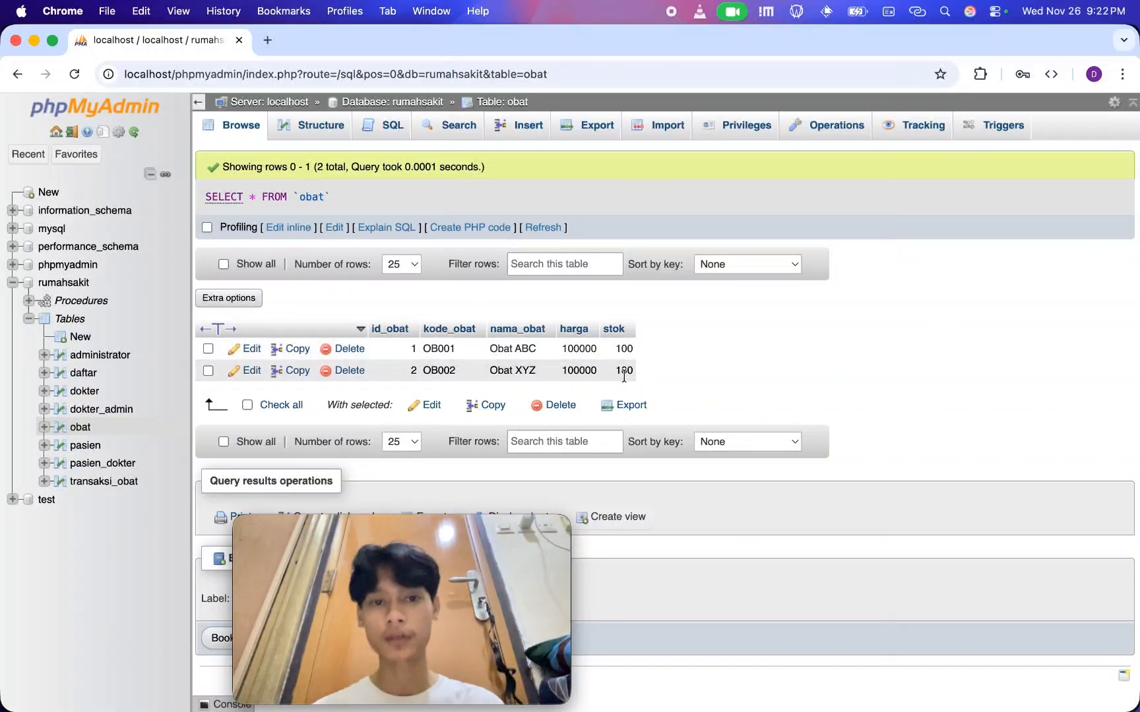
Replace the default SQL query on the obat table with INSERT INTO transaksi_obat (id_transaksi, id_obat, id_pasien, jumlah, total_harga)
click(382, 125)
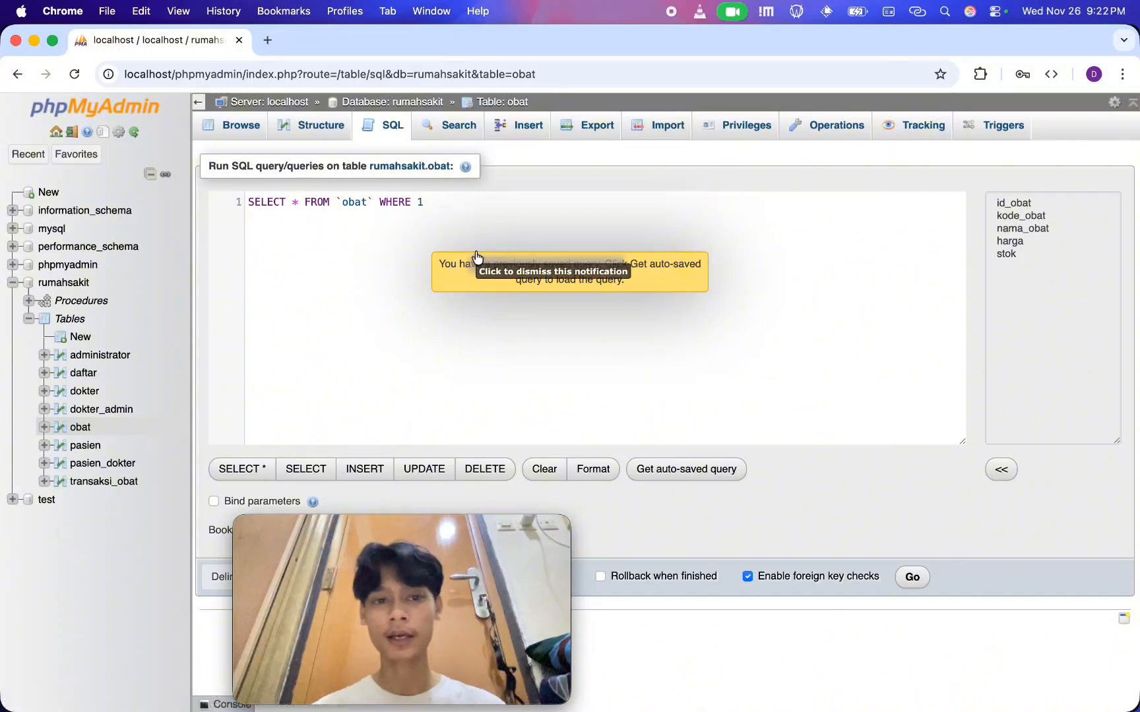
key(ctrl+a)
key(BackSpace)
text(INSERT)
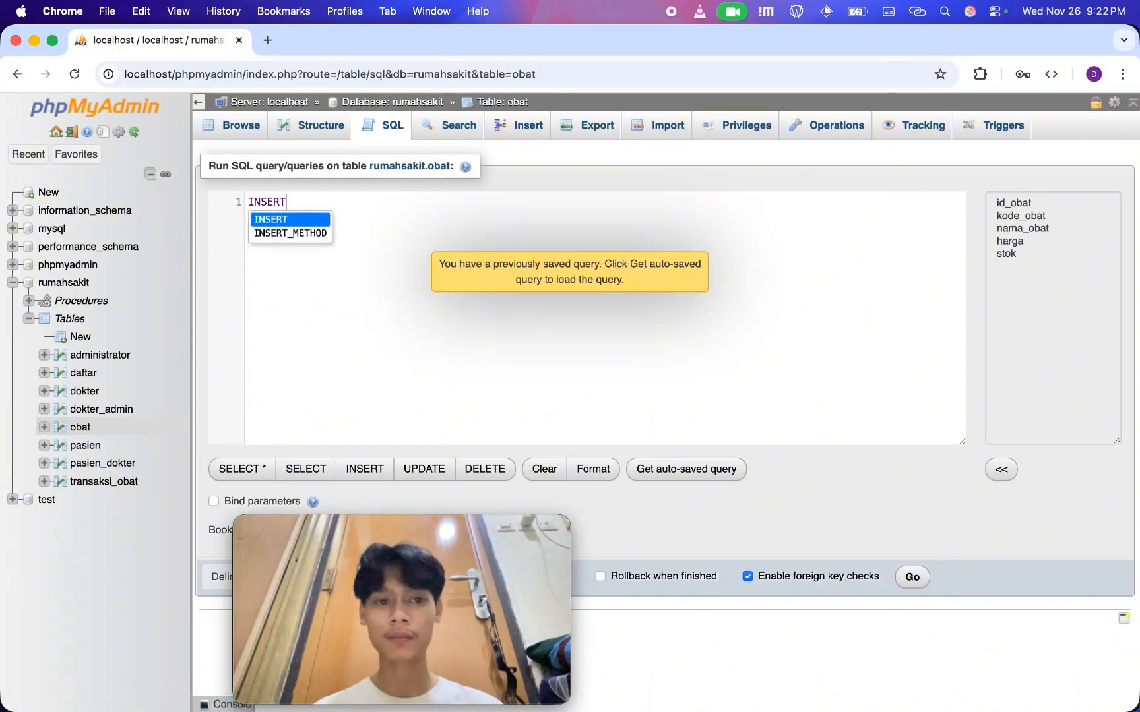
text( INTO )
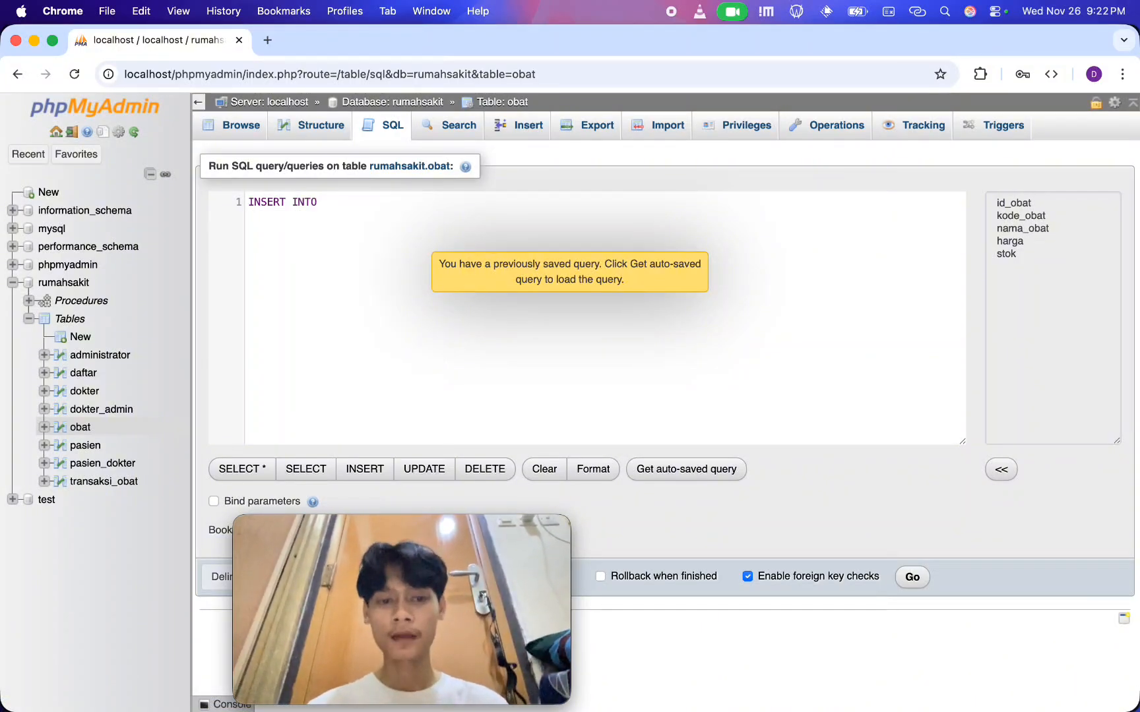
text(transaksi_obat)
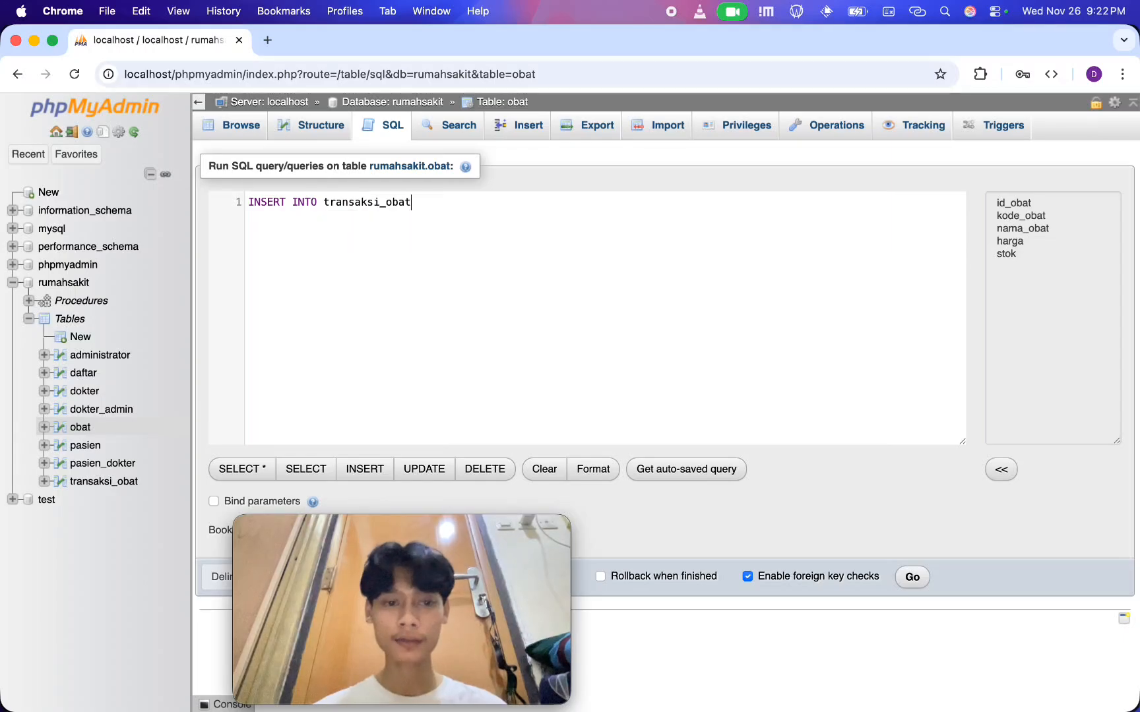
text( (id_transak)
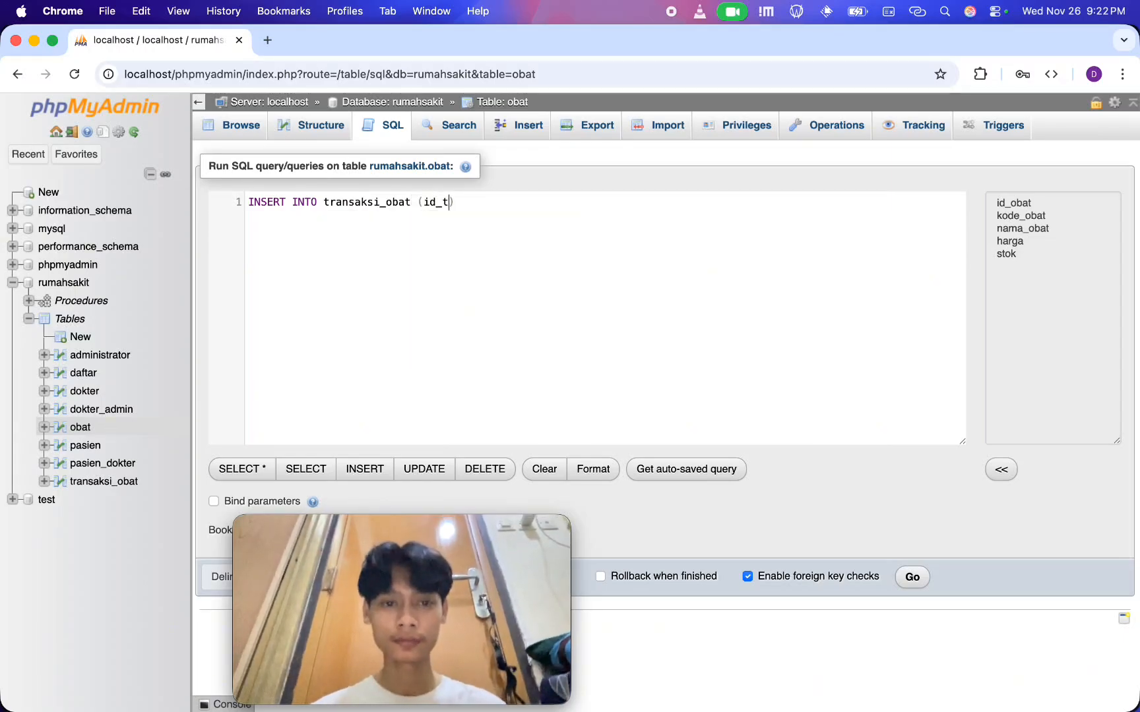
text(si, id_o)
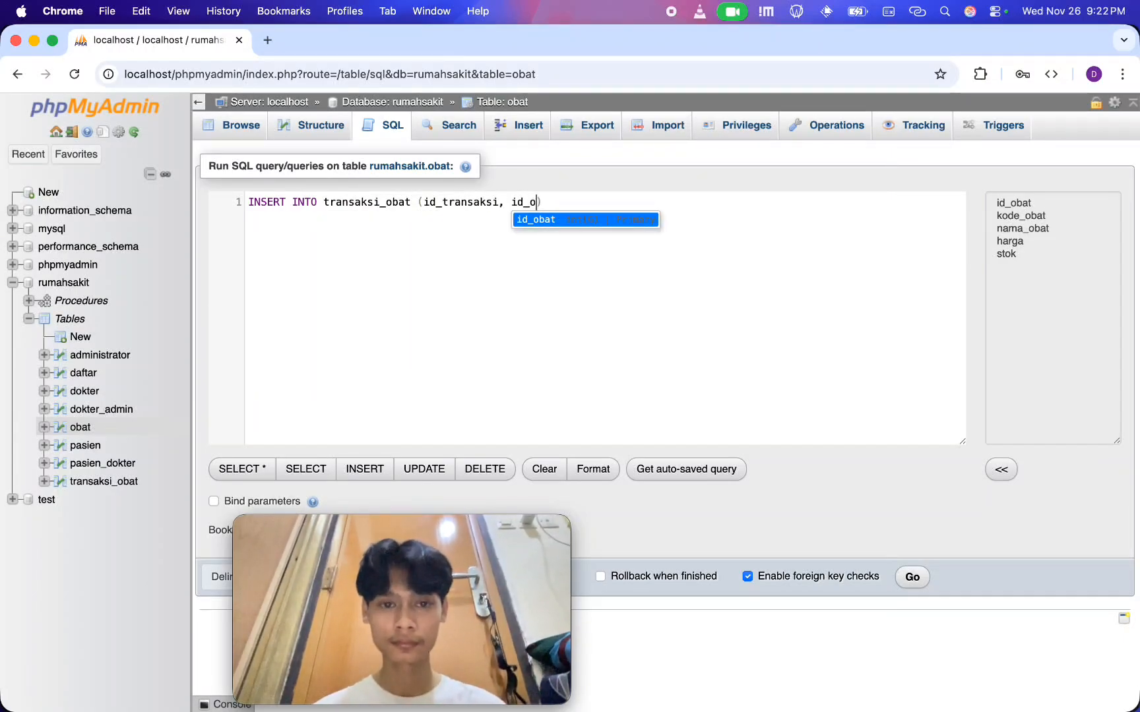
text(bat, id_pasien, jumlah)
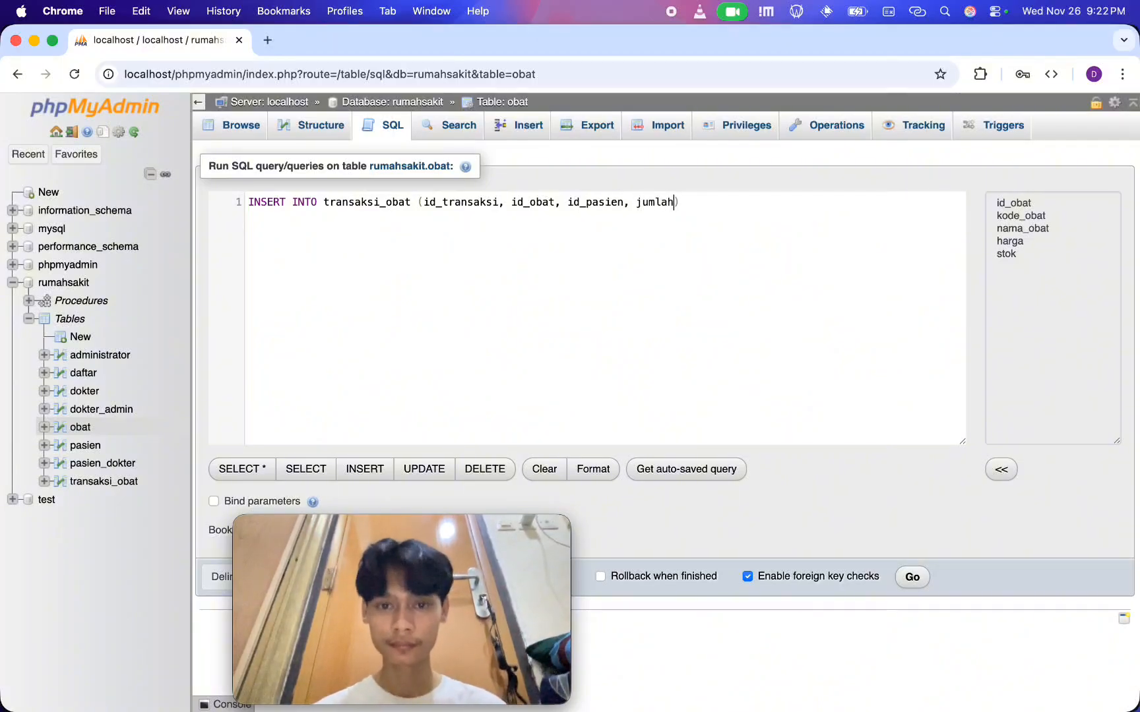
text(, total_harga)
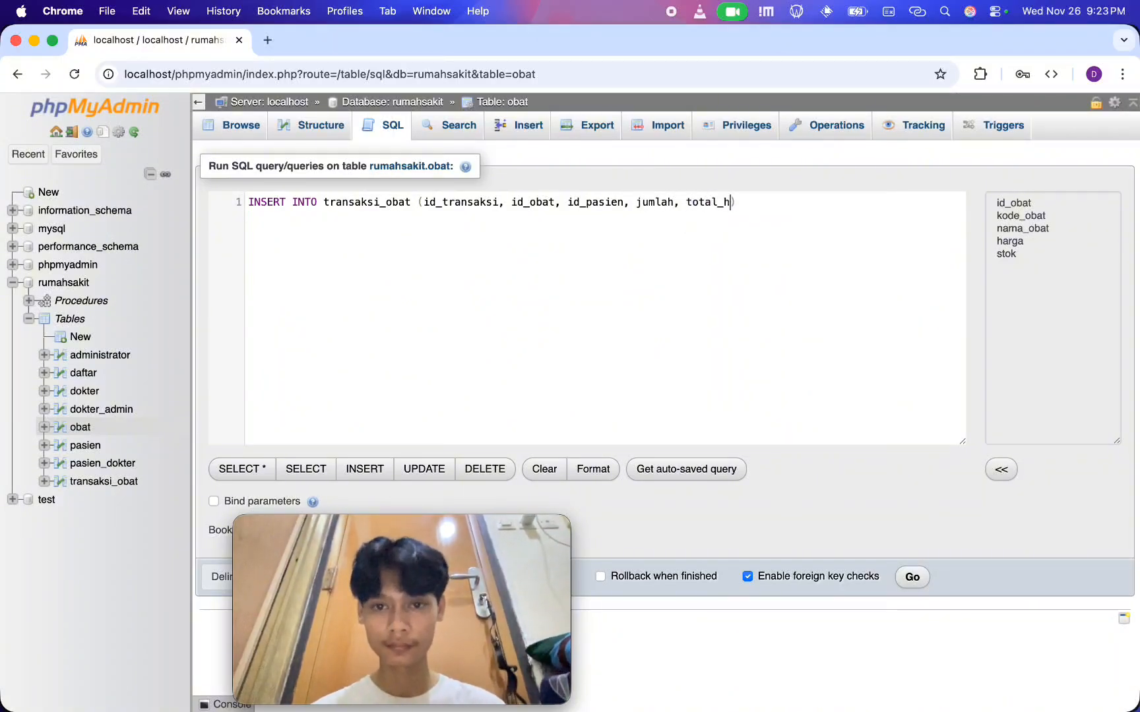
Add the line VALUES (1, 1, 1, 10, 1000000); to the insert statement and review its jumlah and total_harga values
key(Return)
text(VALUES ()
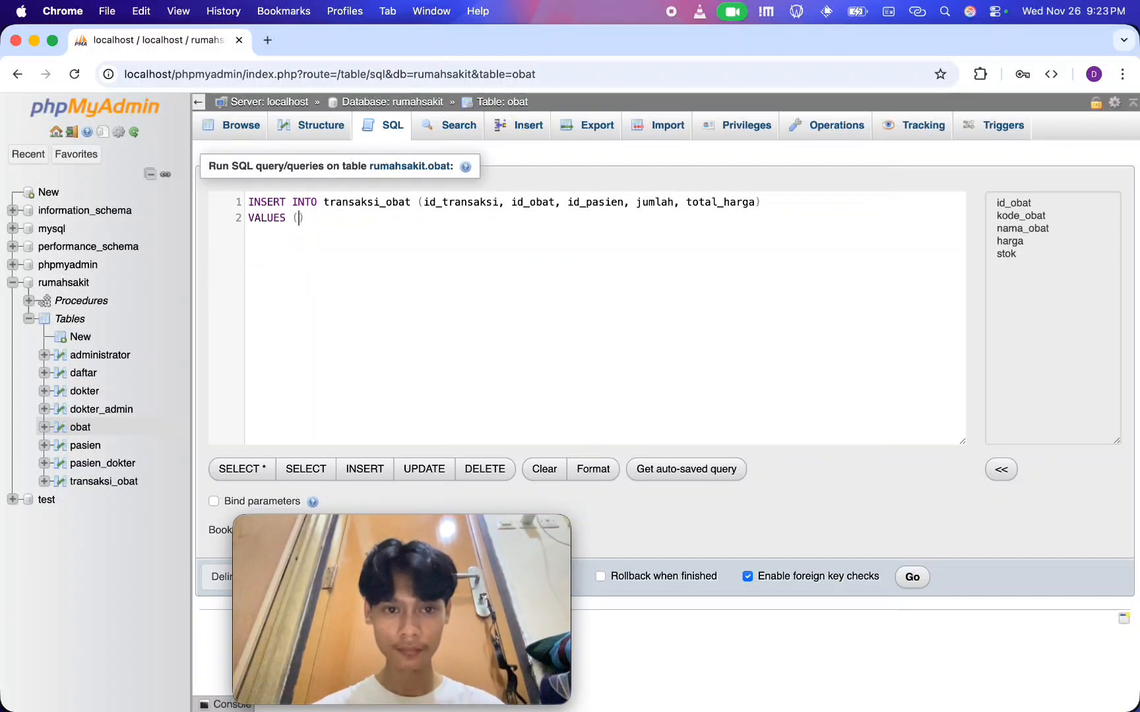
text(1, 1, 1, )
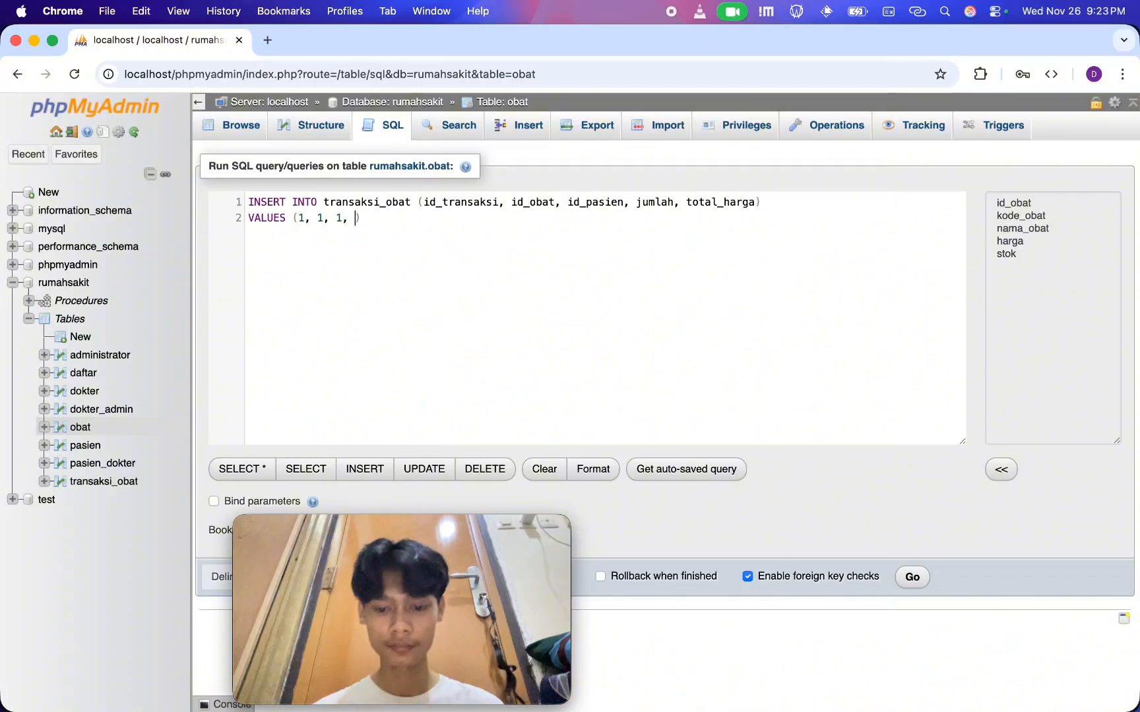
text(10, 100000)
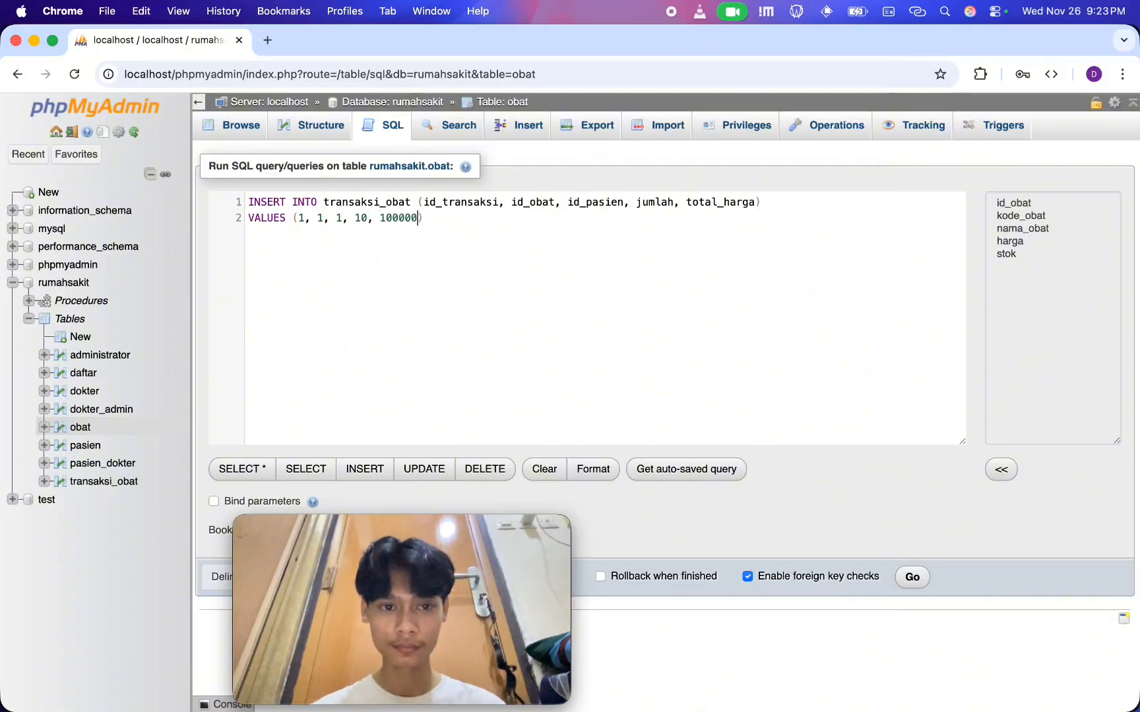
text(0)
key(Right)
text(;)
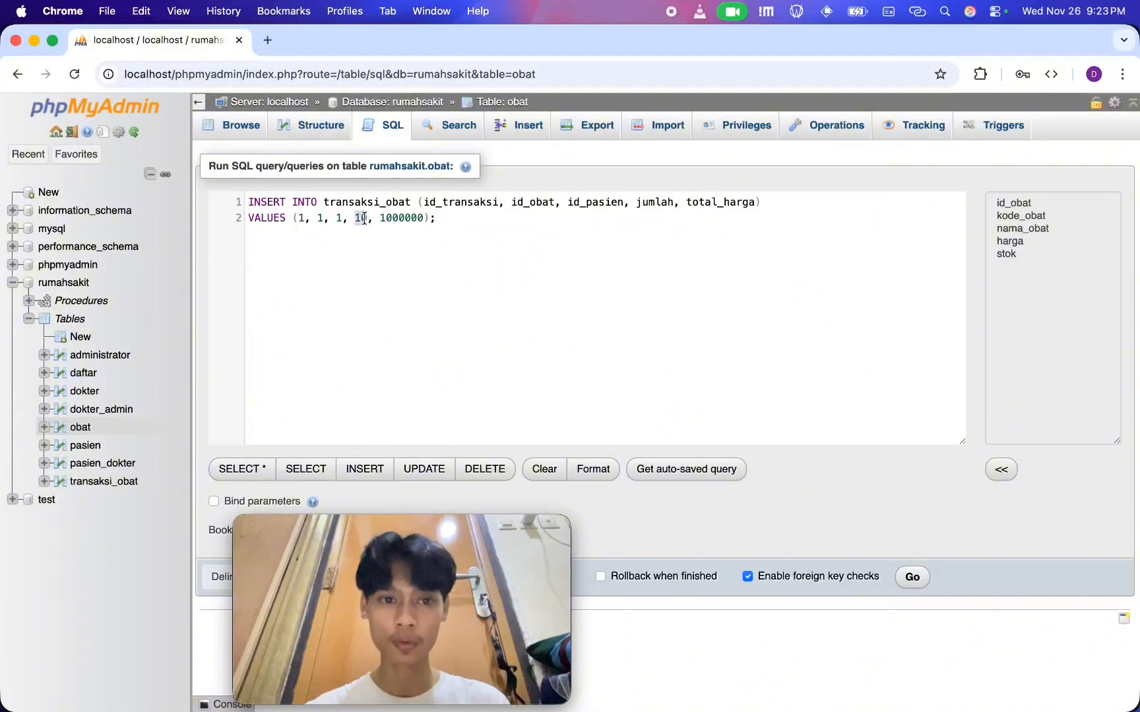
double_click(410, 219)
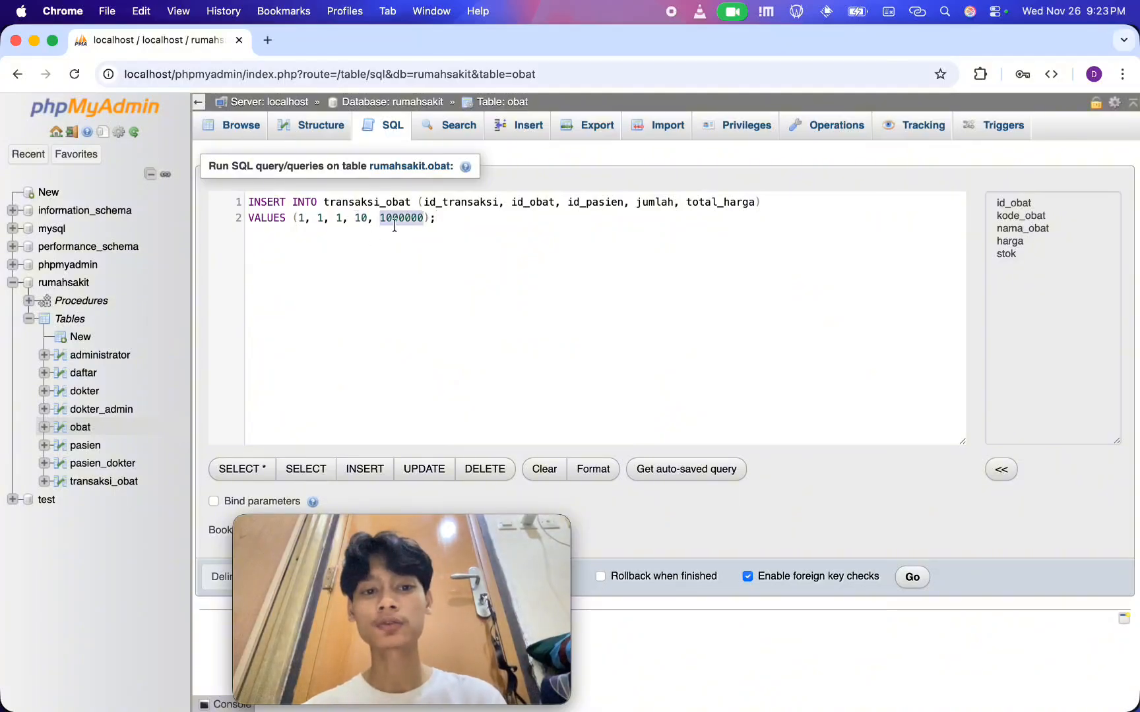
click(528, 284)
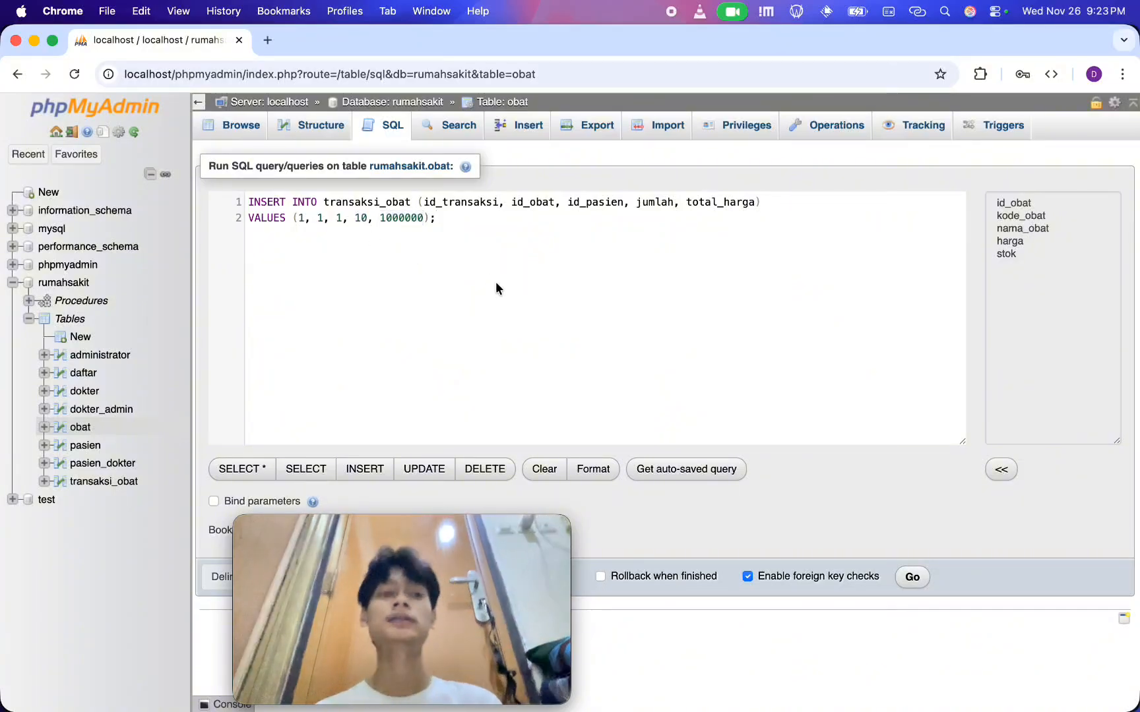
Run the INSERT INTO transaksi_obat query and browse the obat table to check the stok column
click(441, 216)
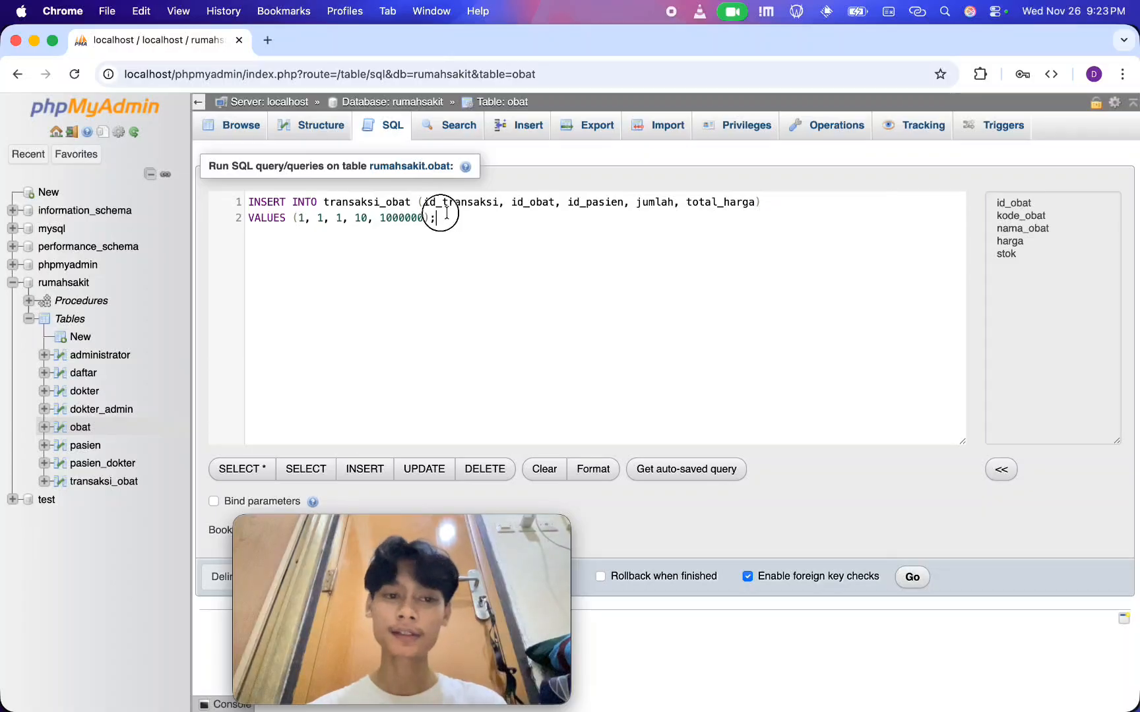
drag(440, 216, 220, 199)
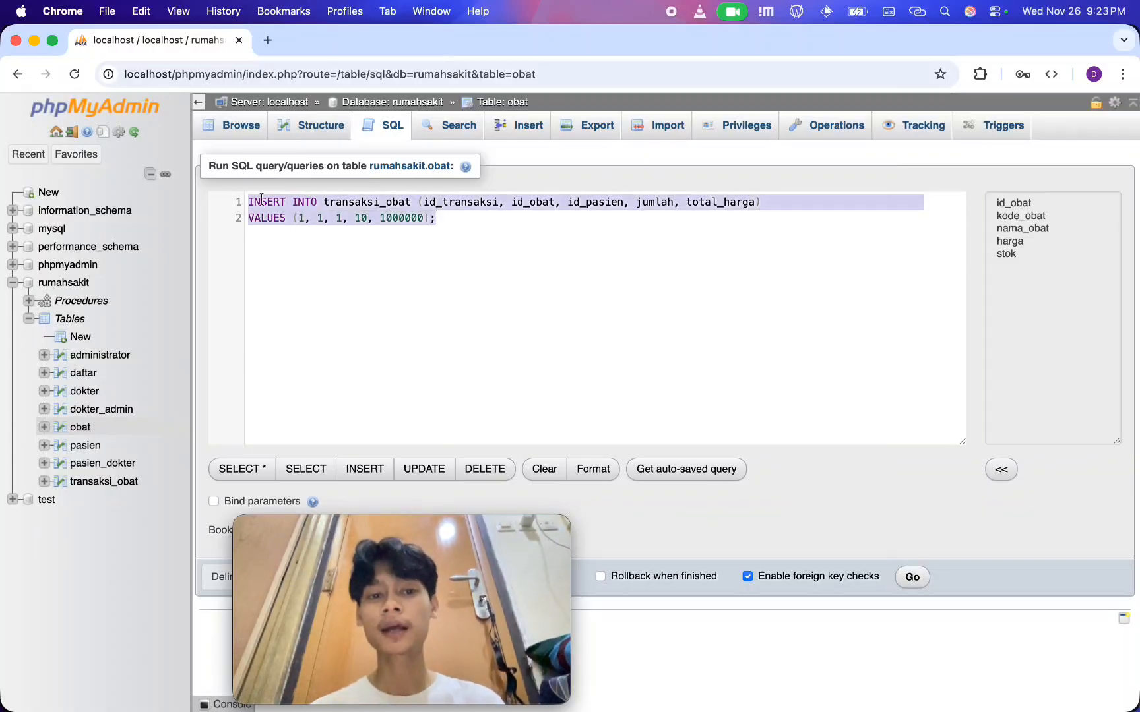
double_click(356, 217)
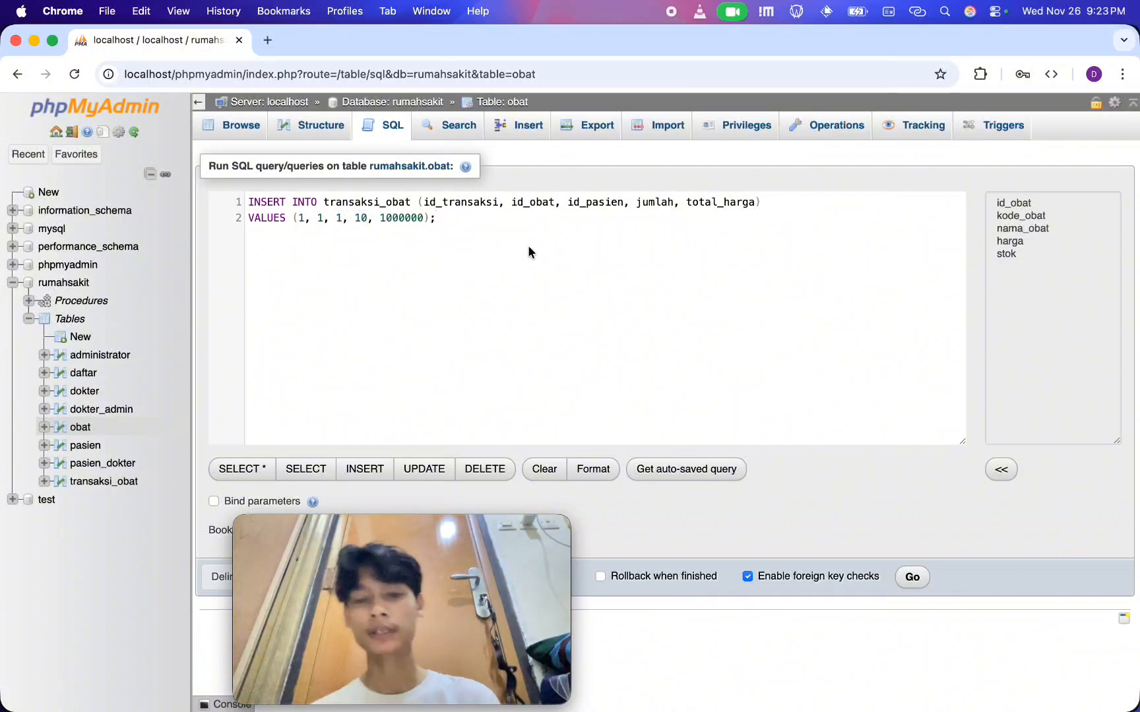
click(911, 576)
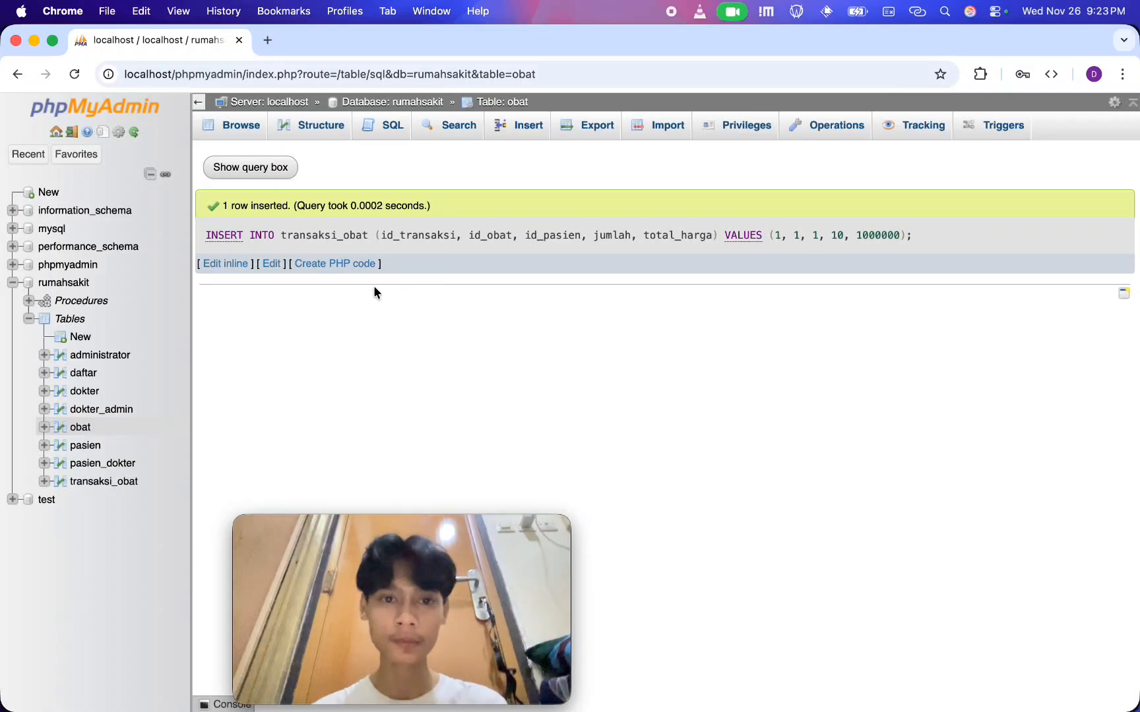
click(500, 102)
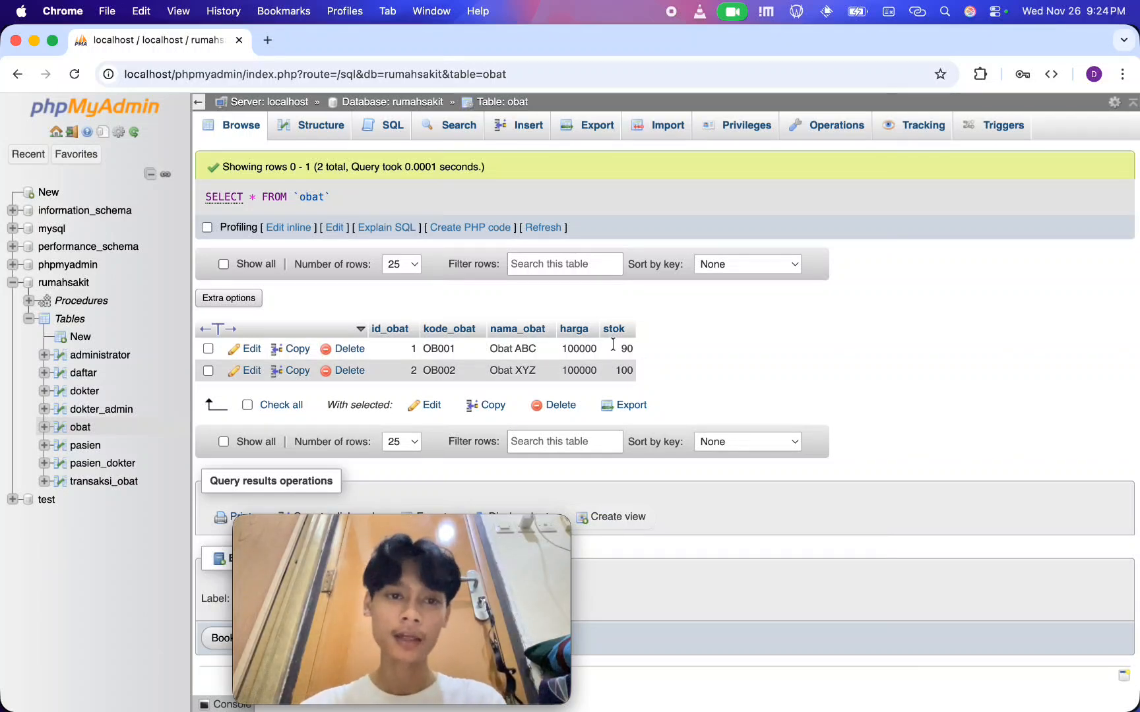
Delete the test row with id_transaksi 1 from the transaksi_obat table
click(293, 105)
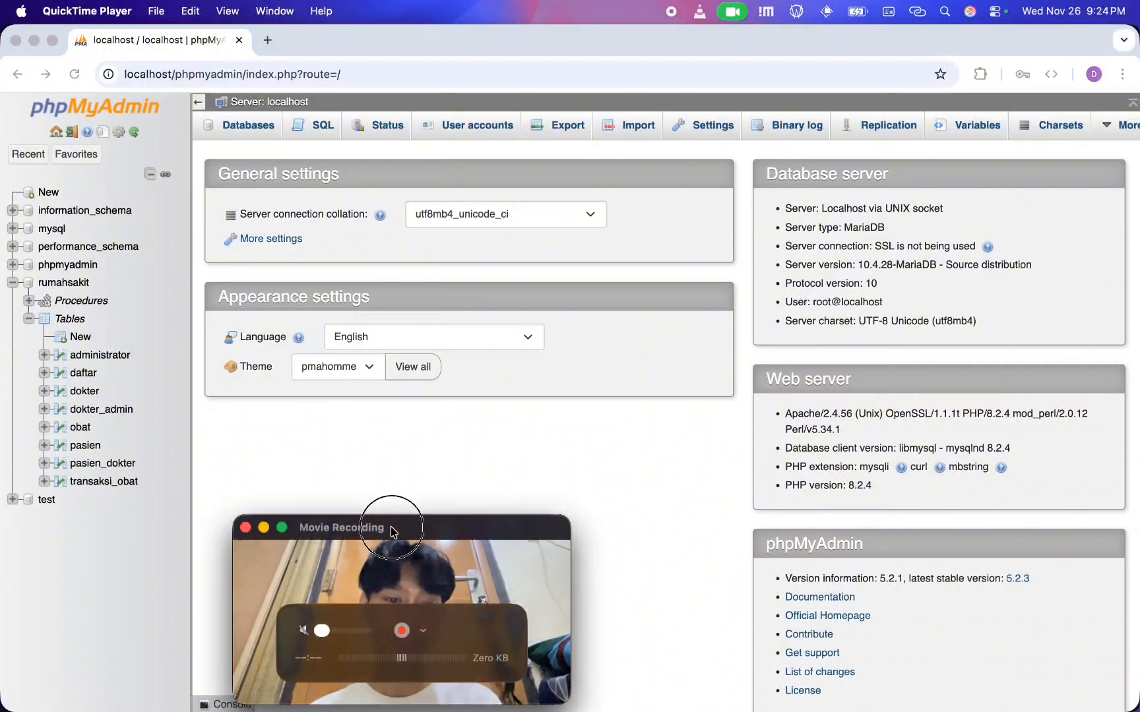
drag(396, 522, 166, 523)
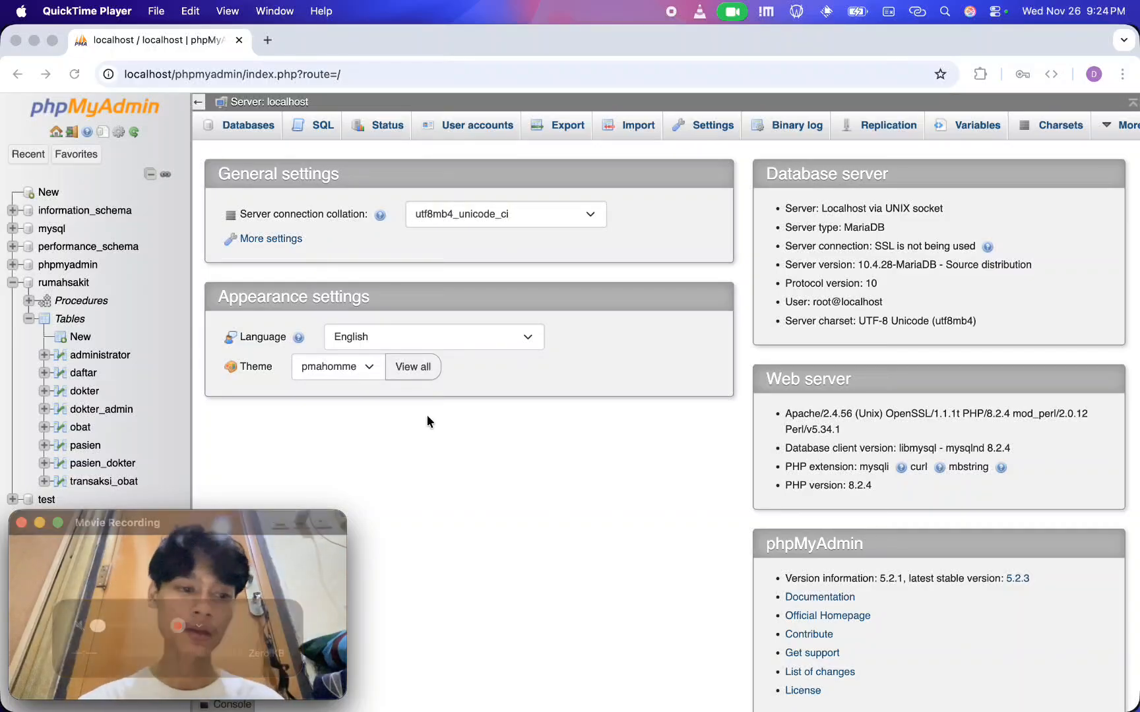
click(99, 482)
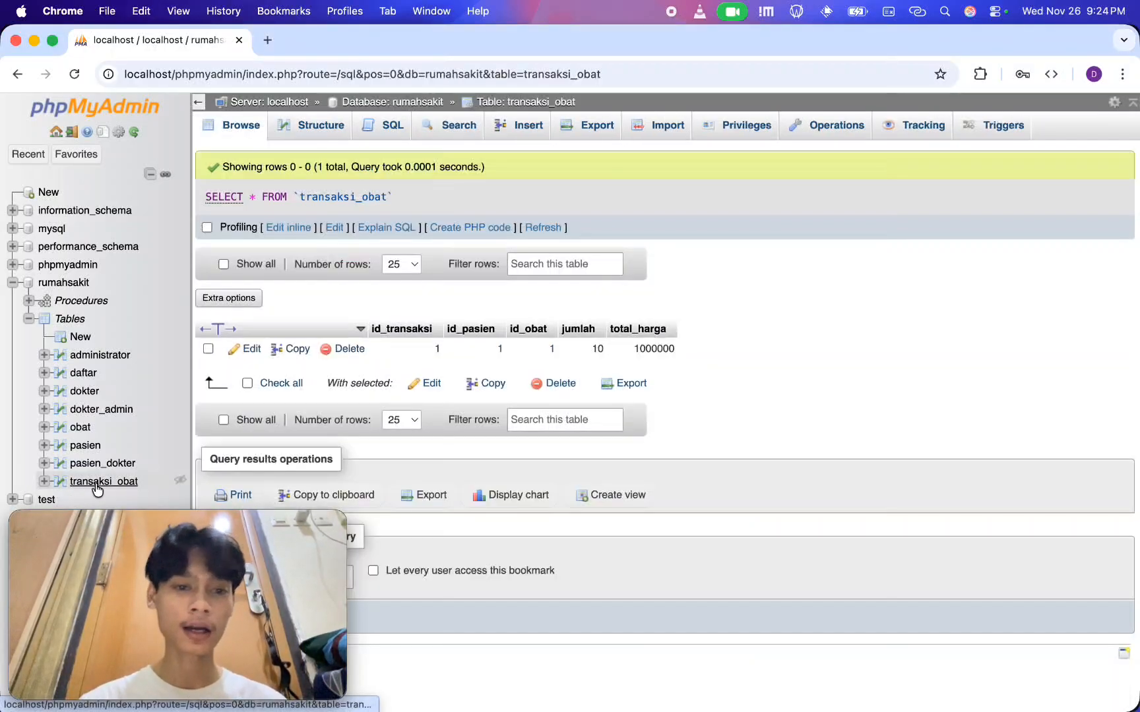
click(207, 350)
click(558, 383)
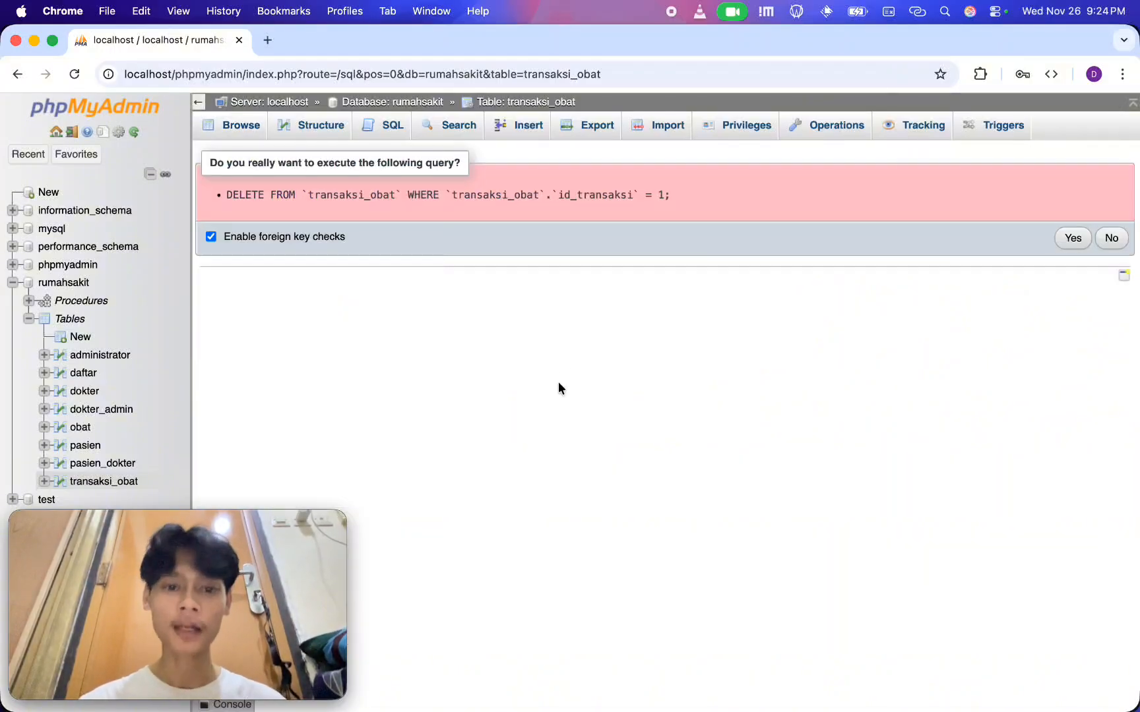
click(1074, 248)
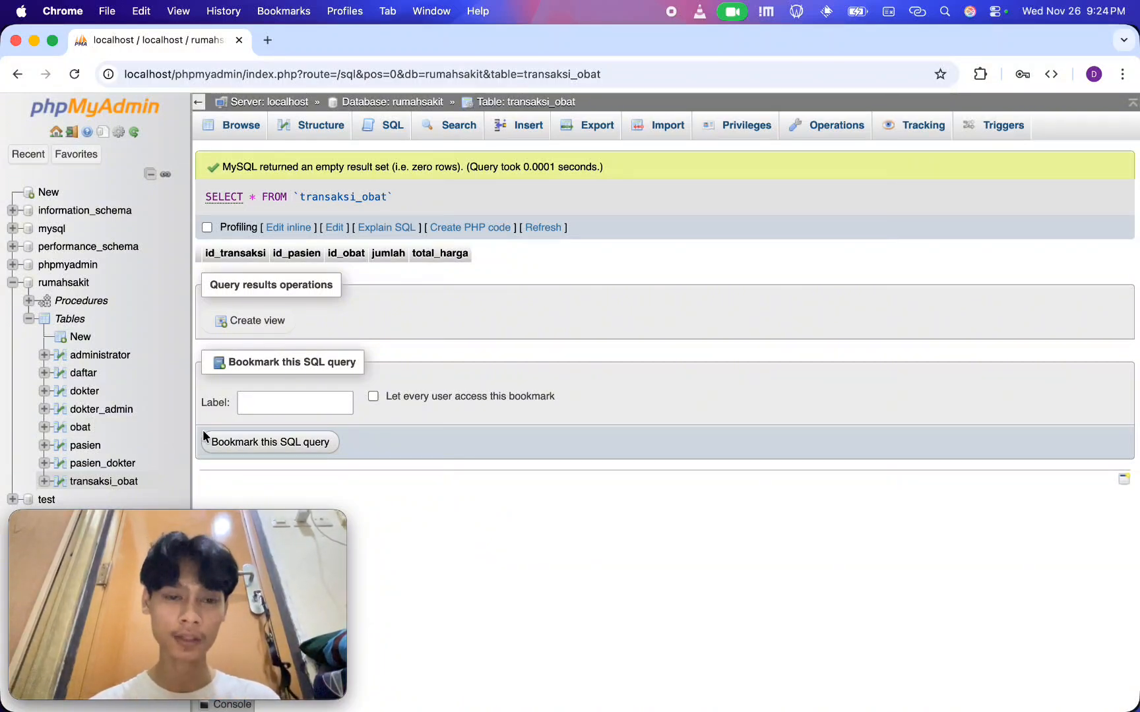
Delete the last three patient rows from the pasien table
click(86, 446)
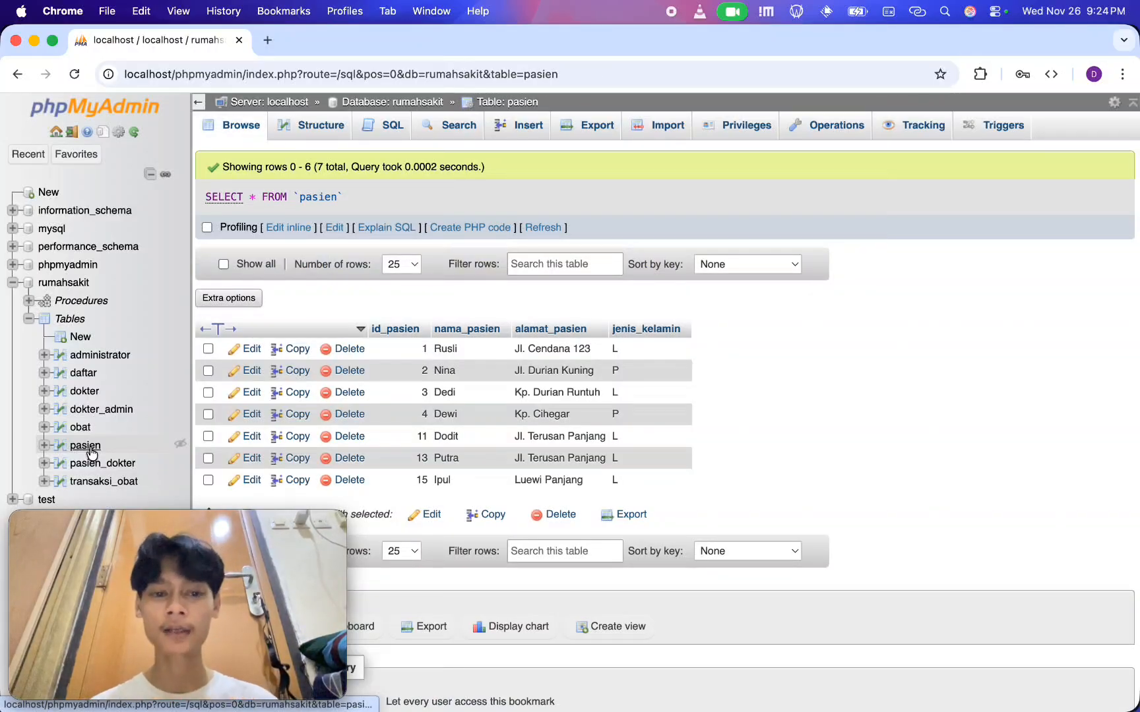
scroll(497, 441, down, 3)
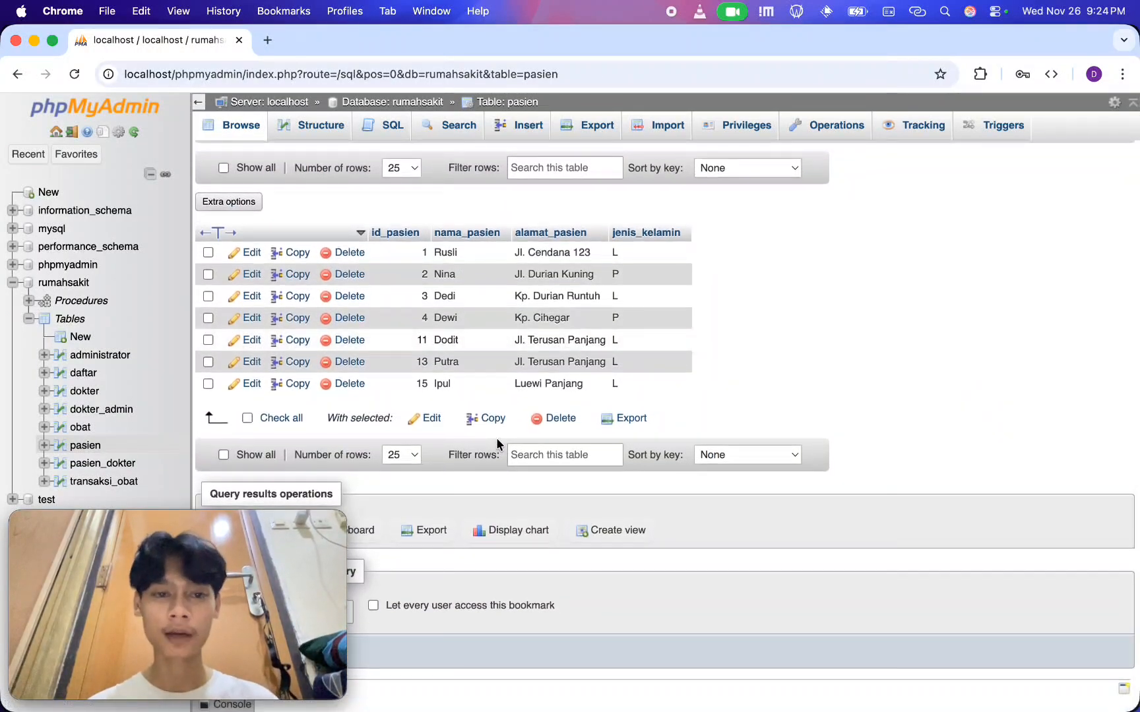
click(208, 384)
click(209, 362)
click(209, 341)
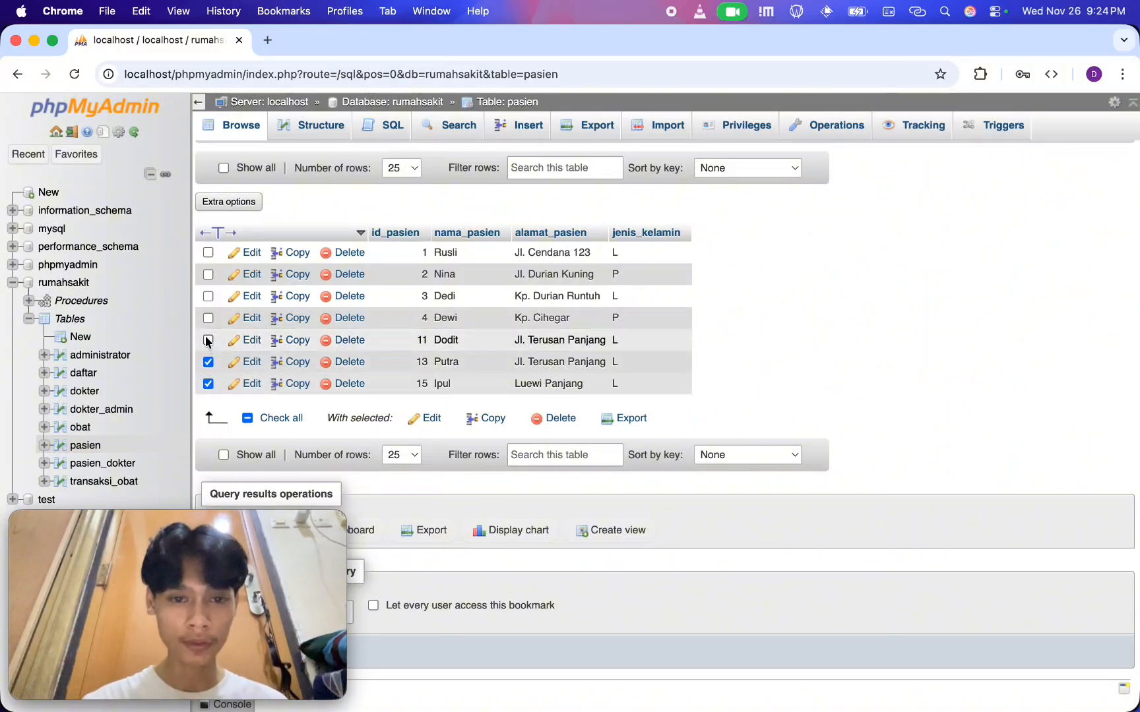
click(562, 421)
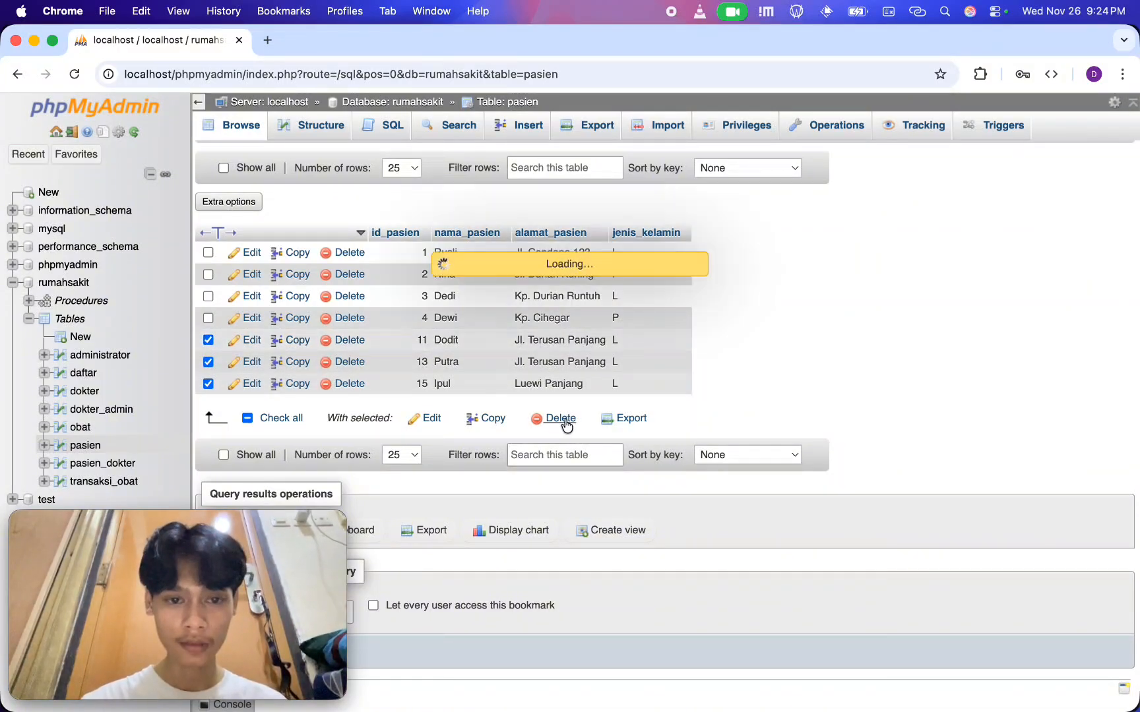
click(1073, 269)
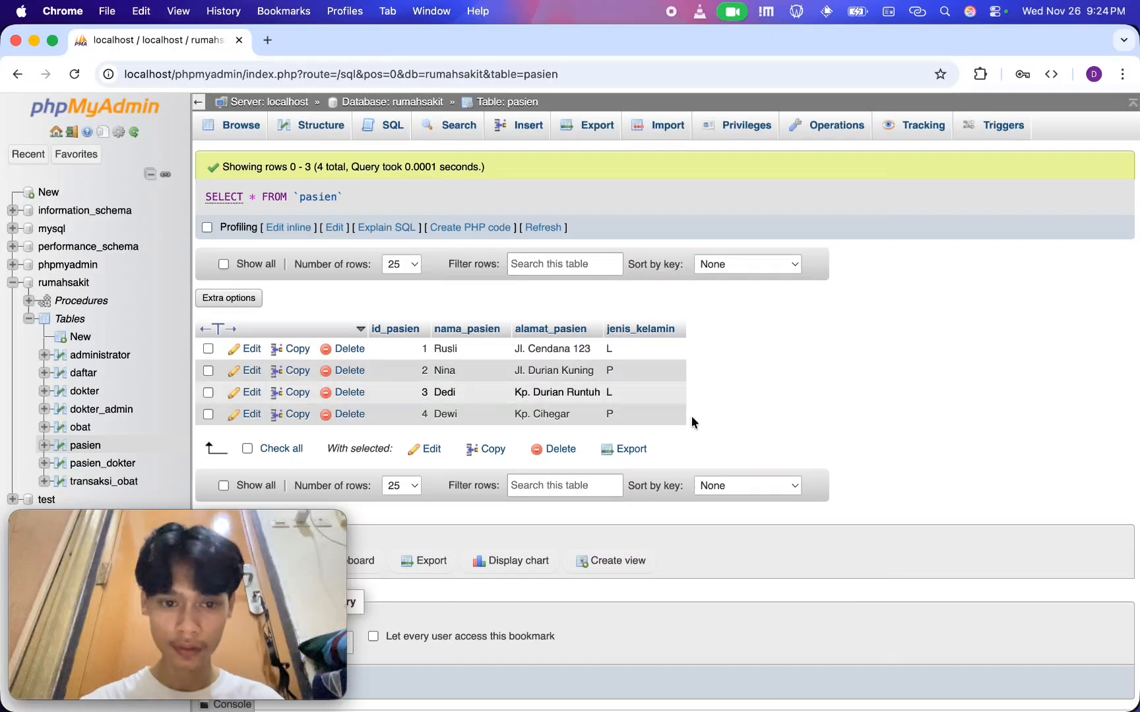
Check the transaksi_obat table, and set the stok of Obat ABC in the obat table to 100
click(96, 480)
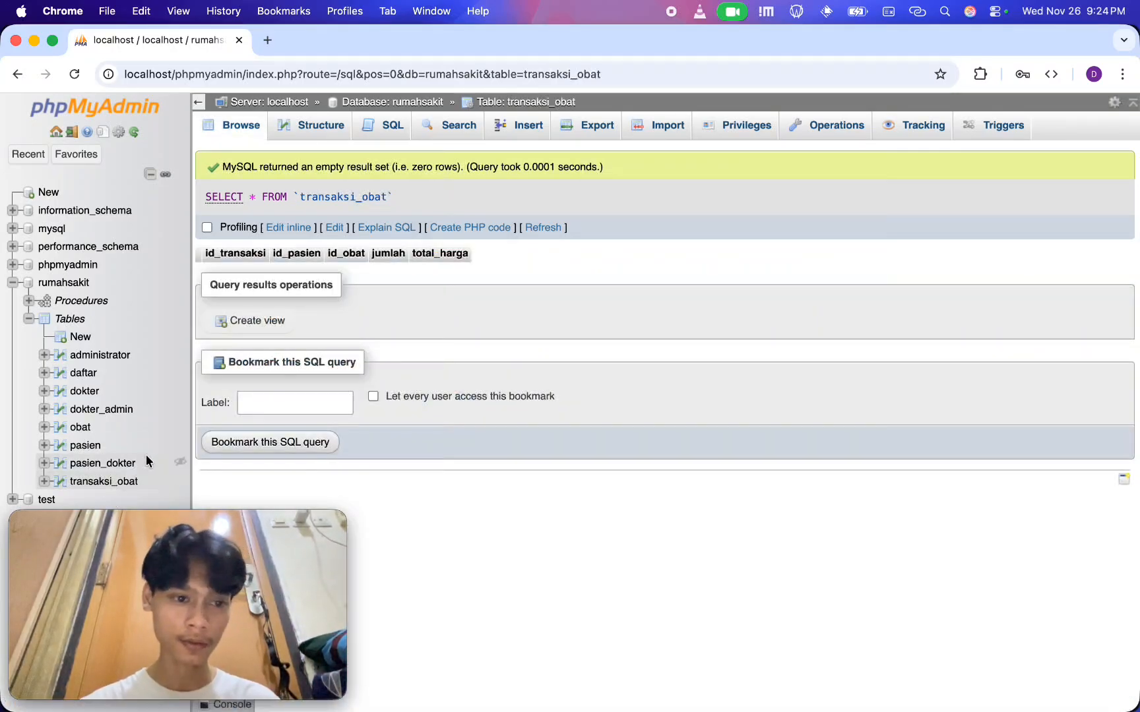
click(78, 427)
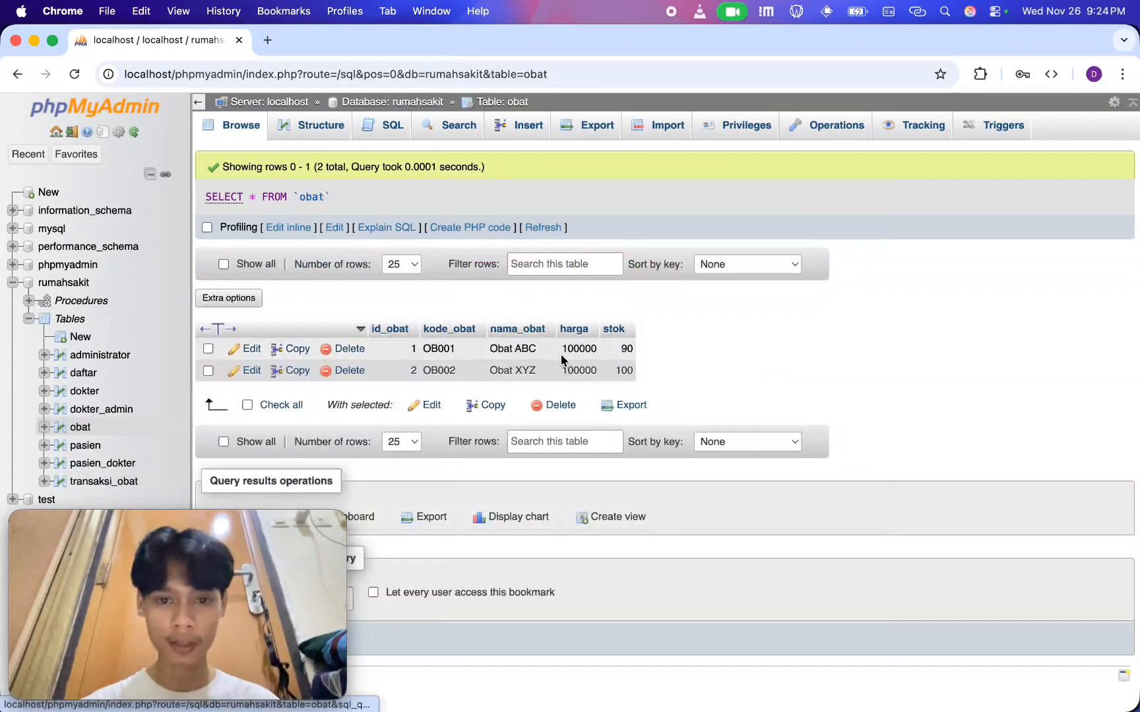
double_click(618, 355)
key(BackSpace)
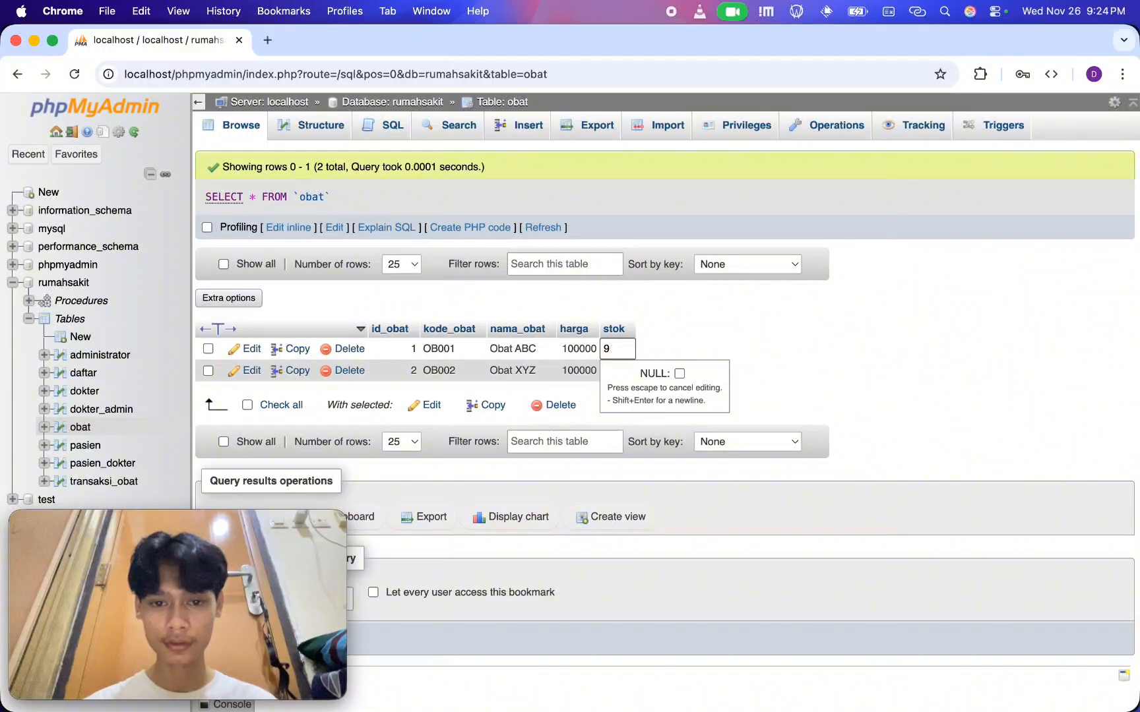
text(100)
key(Return)
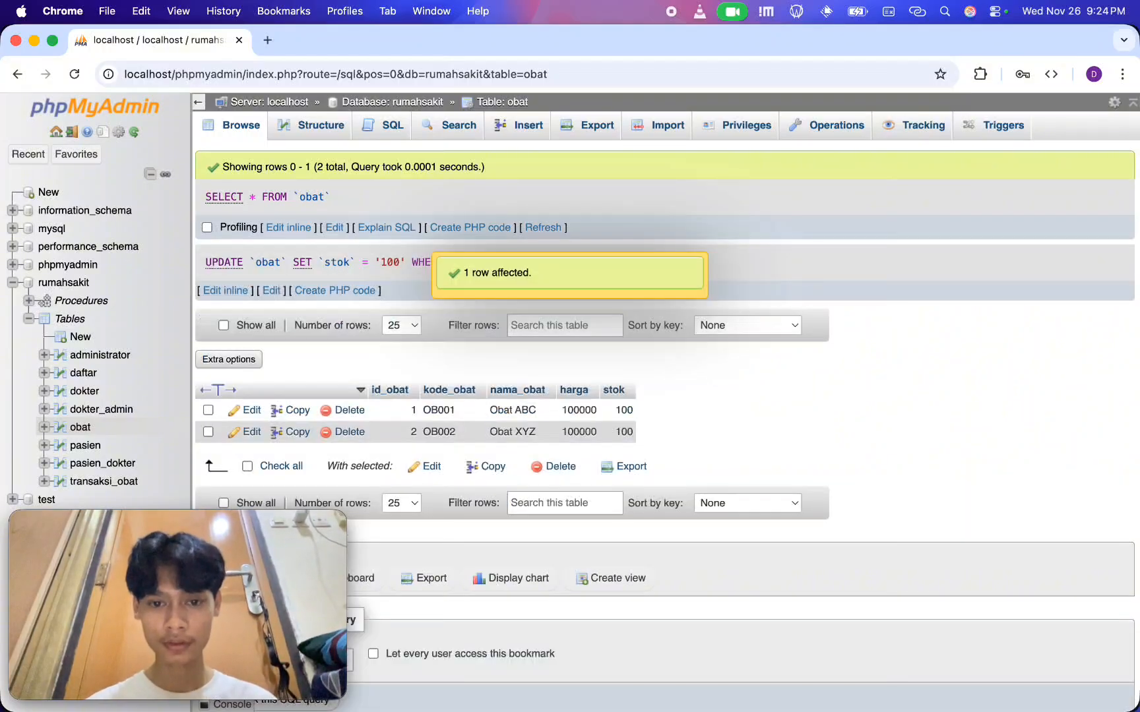
Return to the server level and open the replication settings of the localhost server
click(412, 102)
click(299, 101)
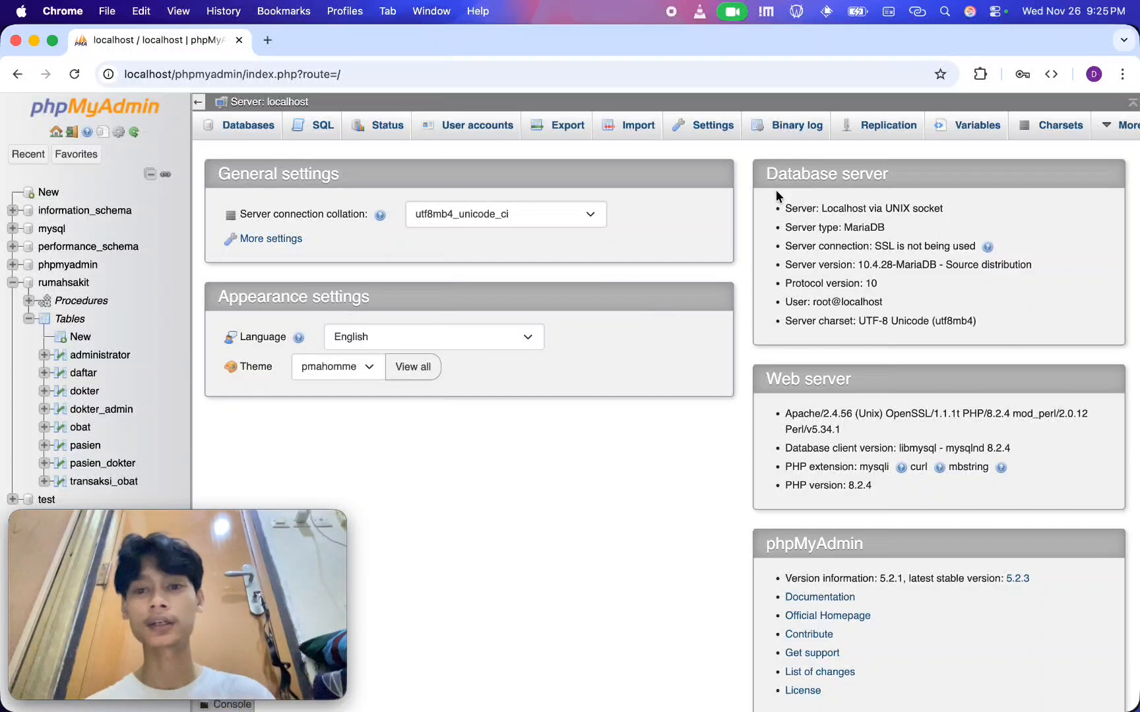
click(885, 134)
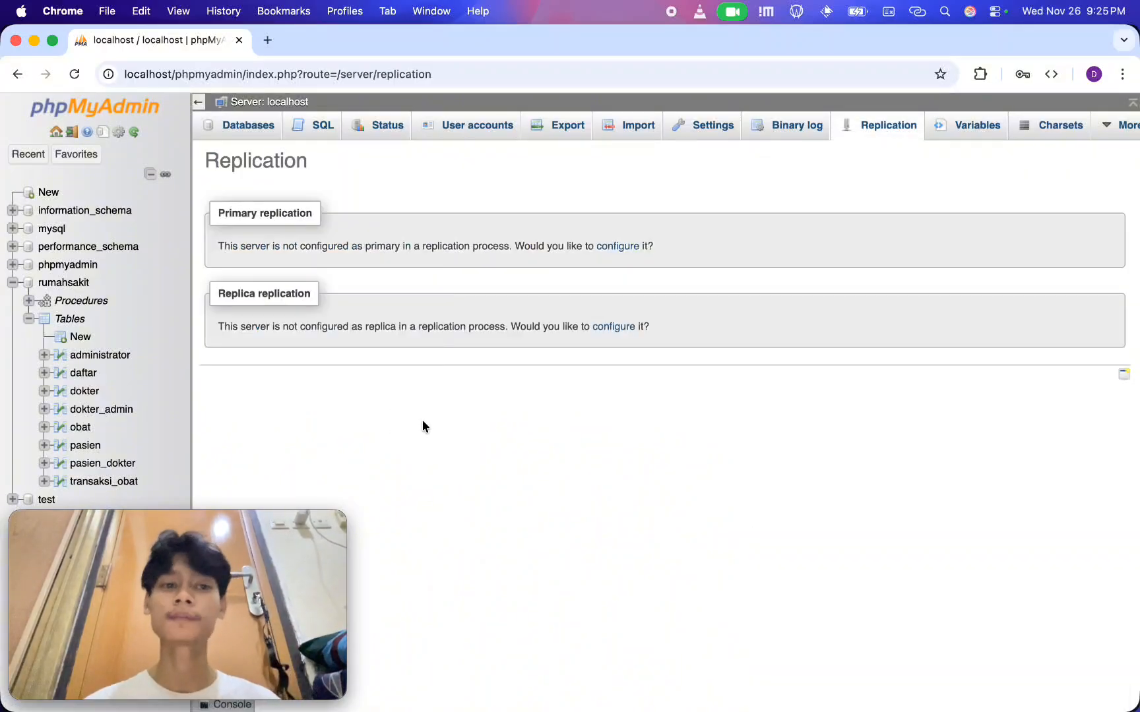
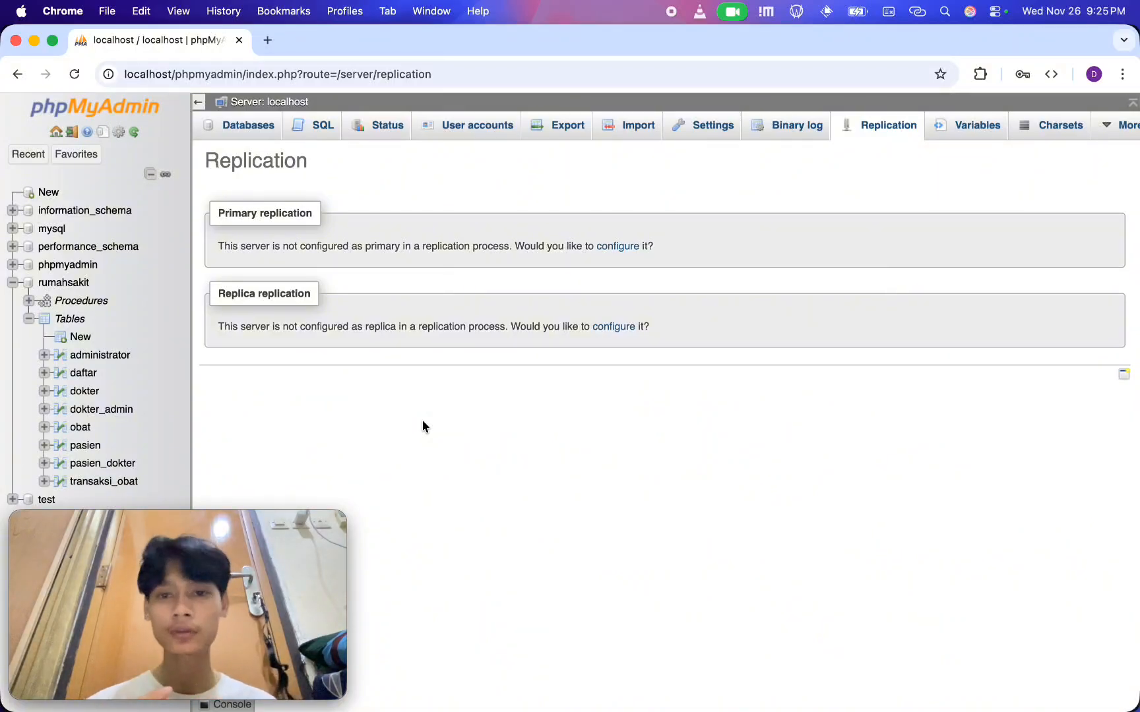
click(798, 13)
click(737, 502)
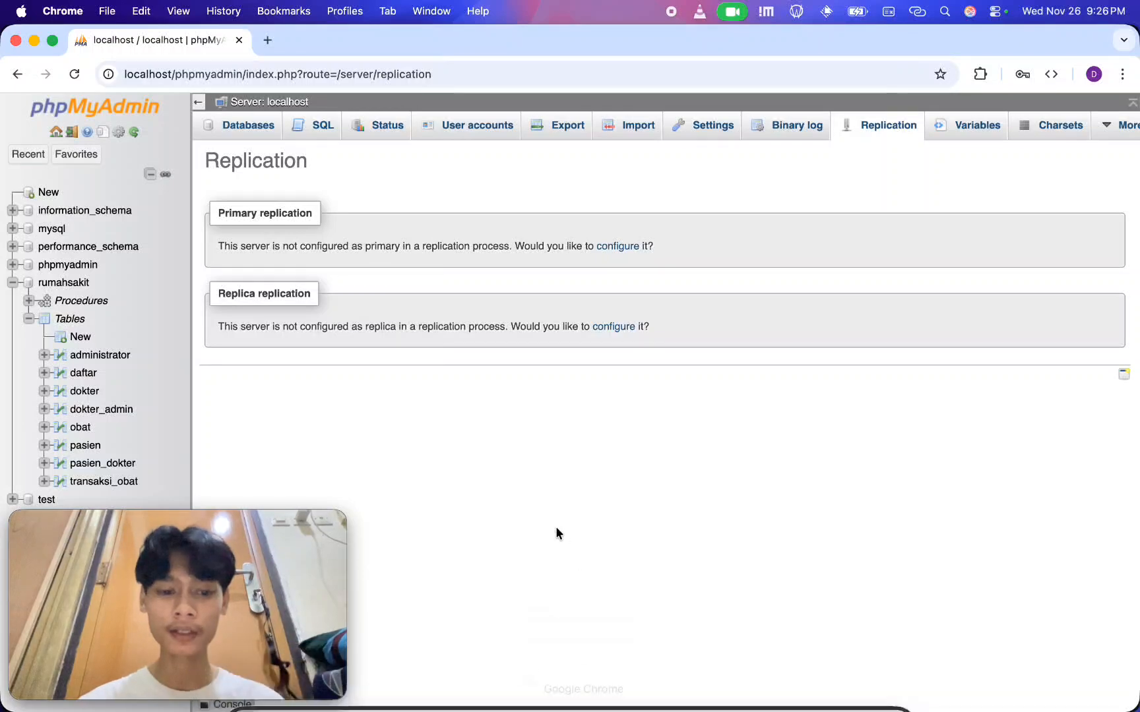
Switch to Termius and connect to the VPS host
key(alt+space)
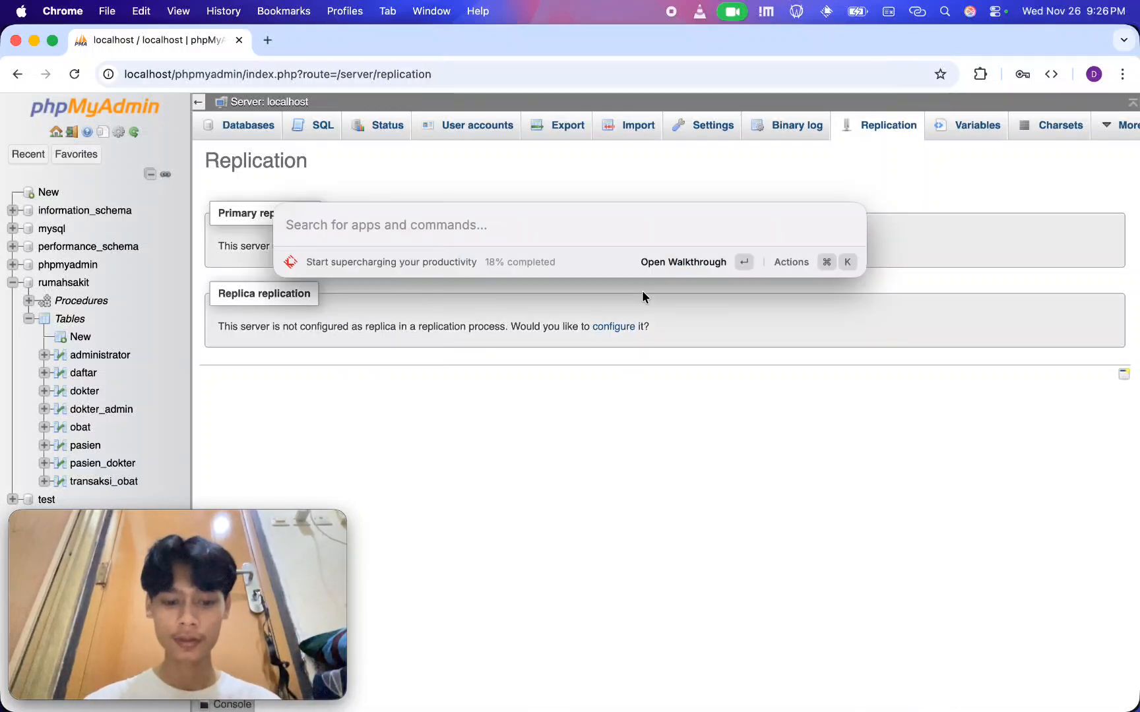
text(table)
key(BackSpace)
key(BackSpace)
key(BackSpace)
key(BackSpace)
key(BackSpace)
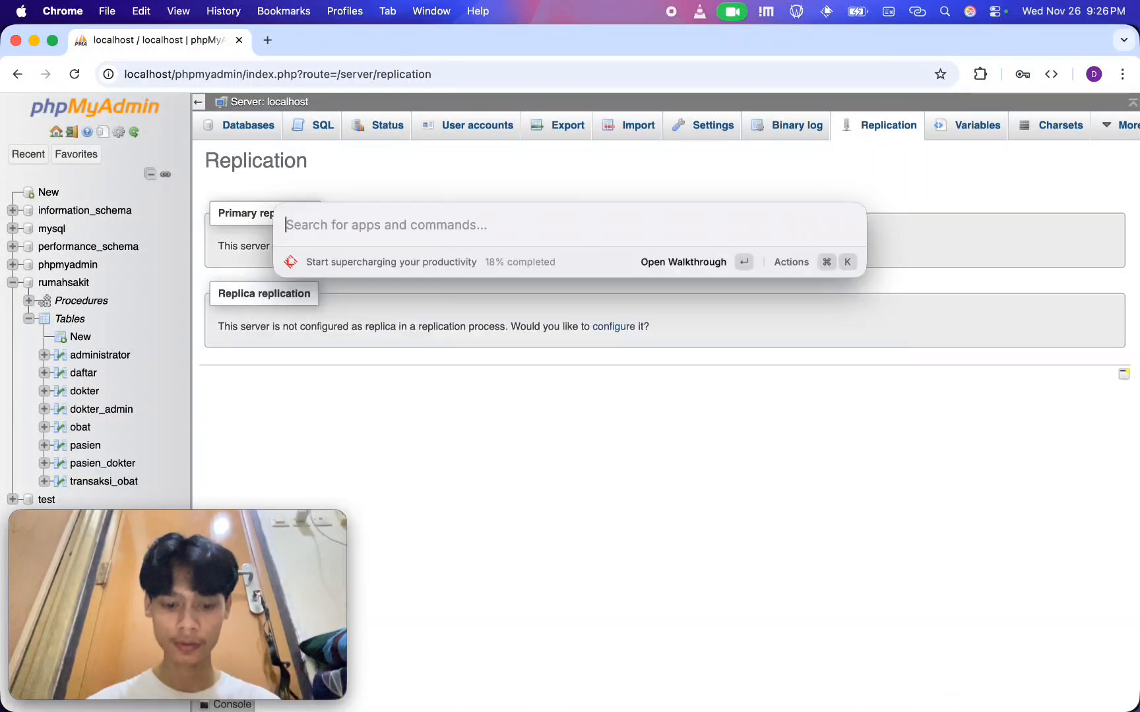
text(termius)
key(Return)
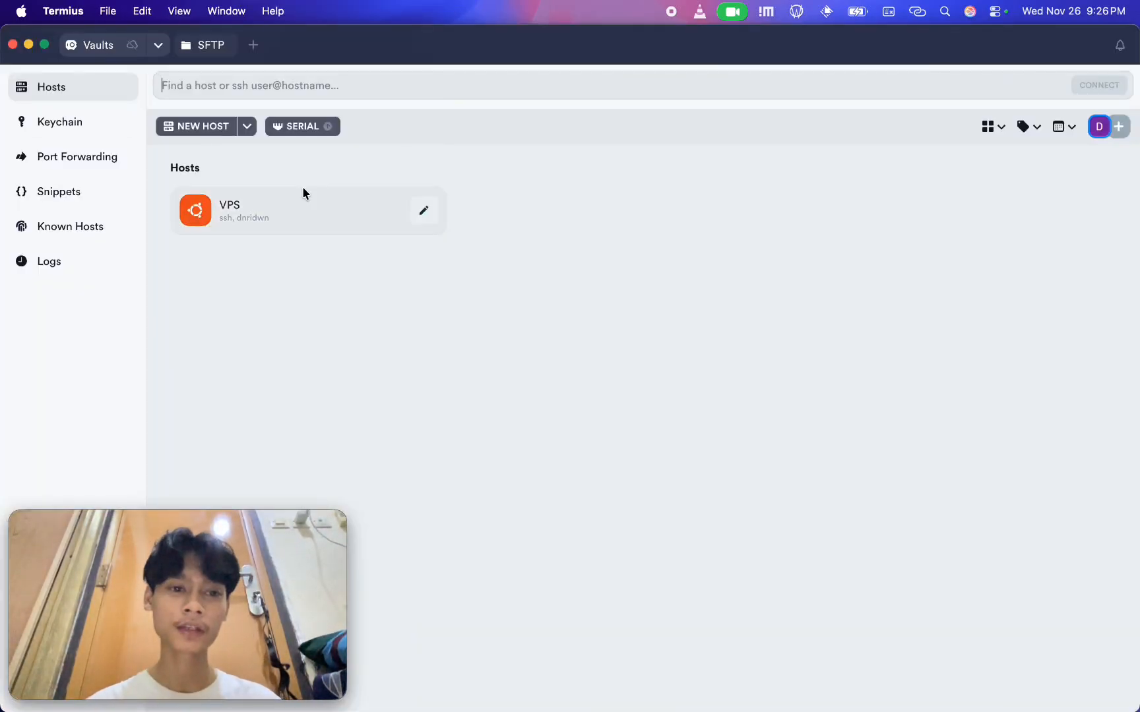
double_click(286, 199)
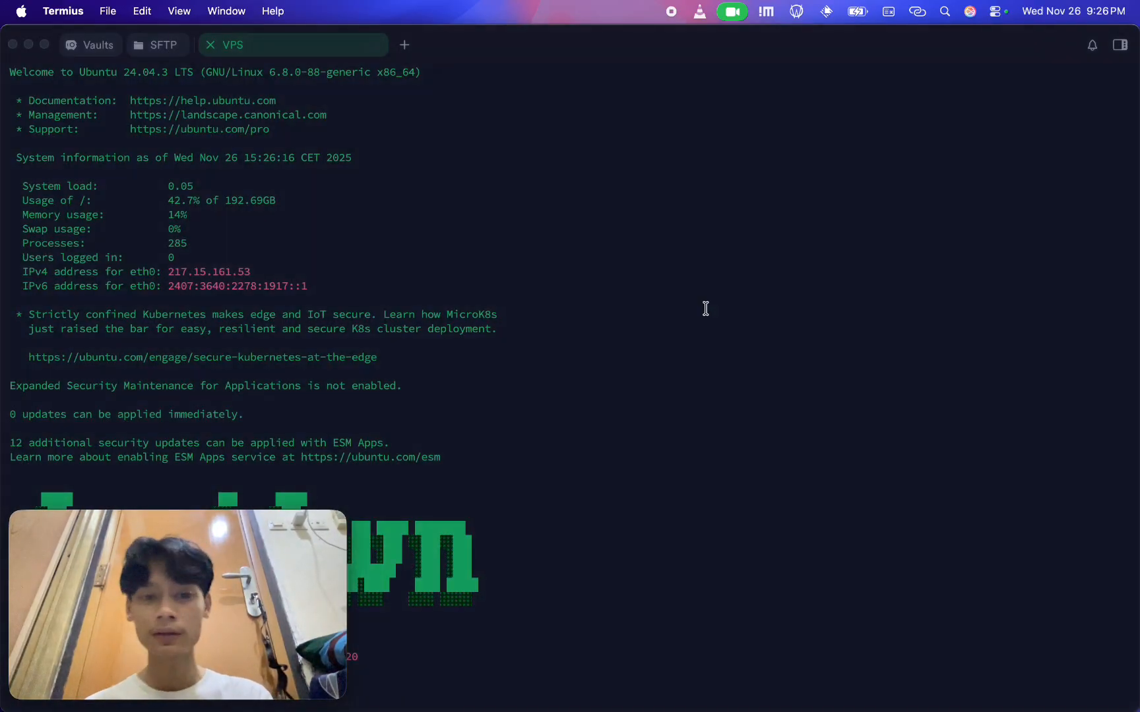
Start XAMPP on the VPS with sudo /opt/lampp/lampp start, entering the sudo password
drag(207, 522, 1001, 535)
click(304, 521)
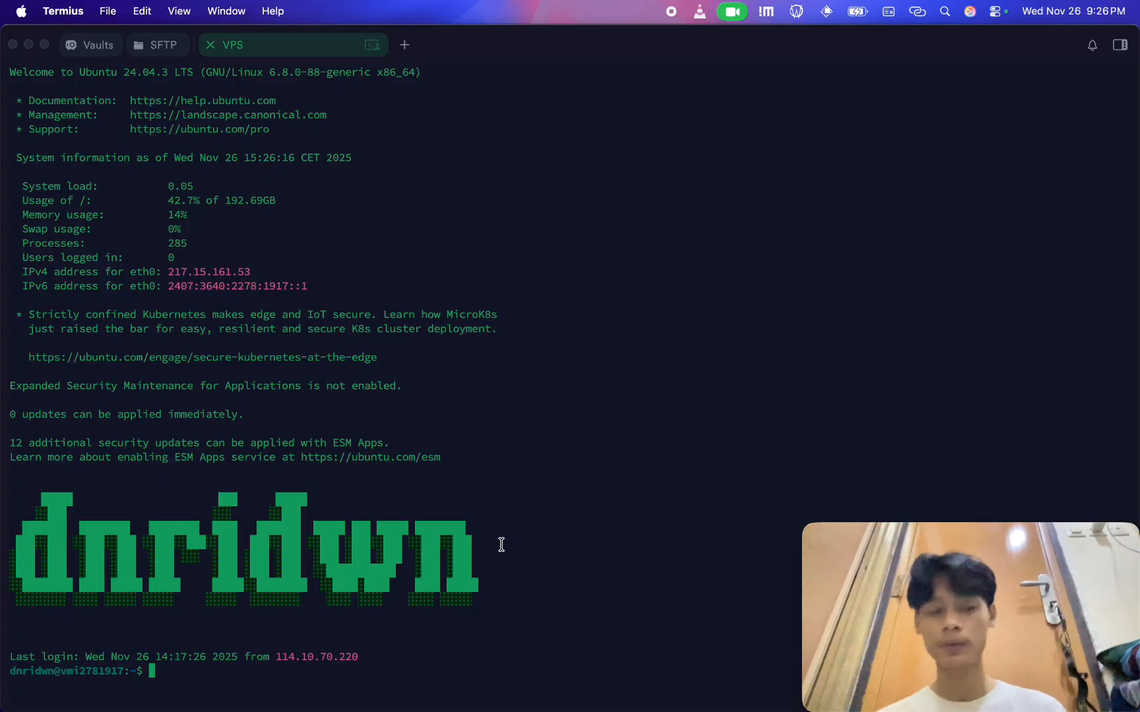
text(sudo )
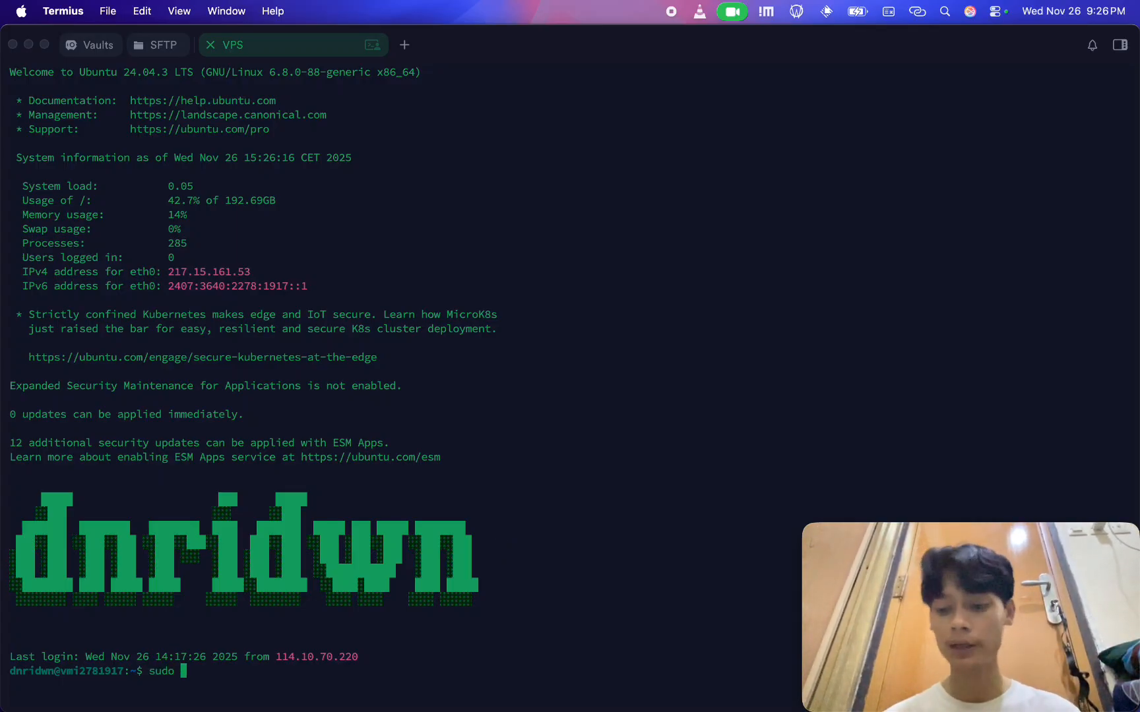
text(/)
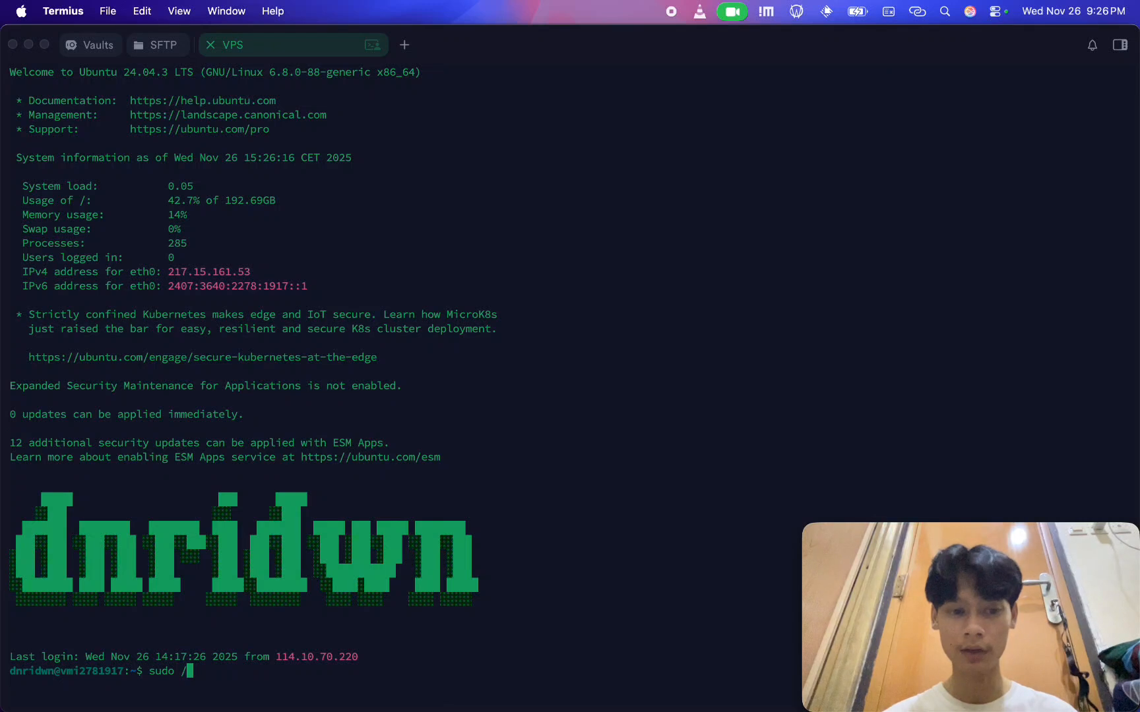
text(o)
text(pt/)
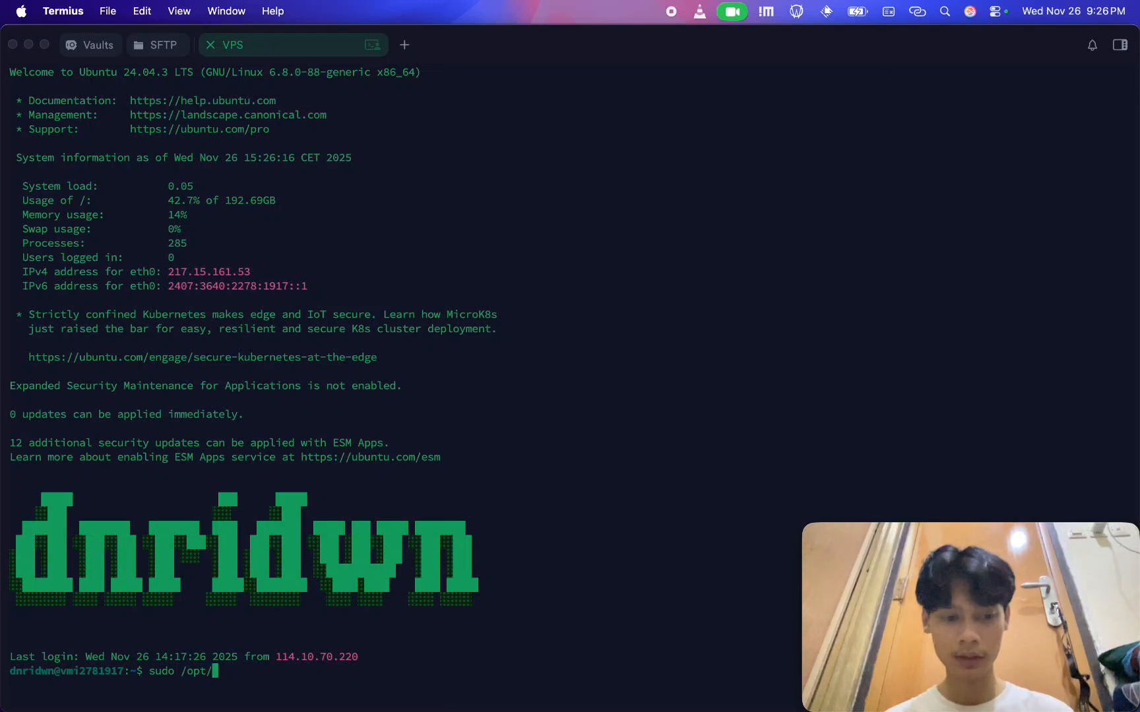
text(lampp/)
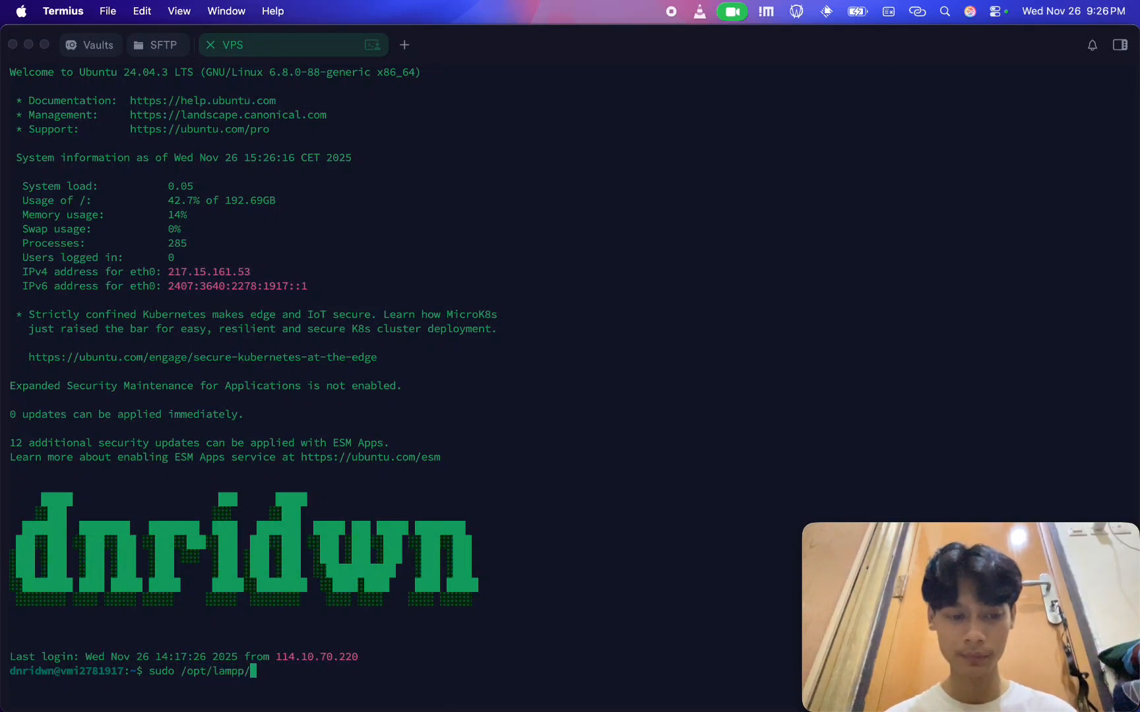
text(lampp start)
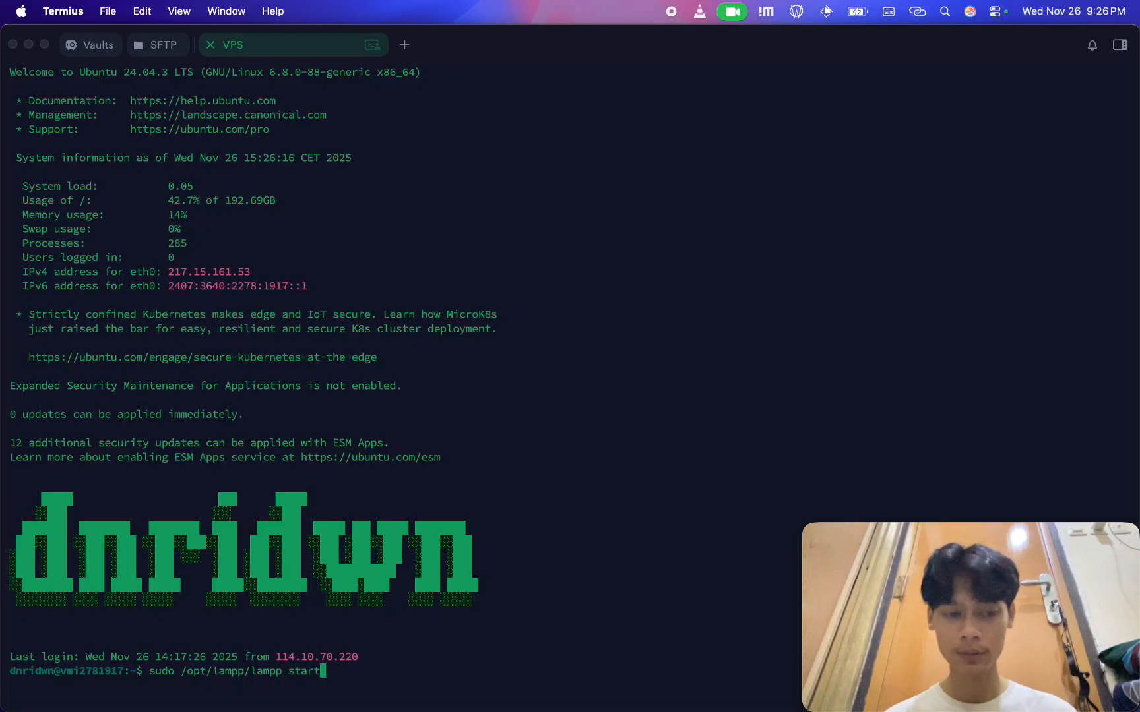
key(Return)
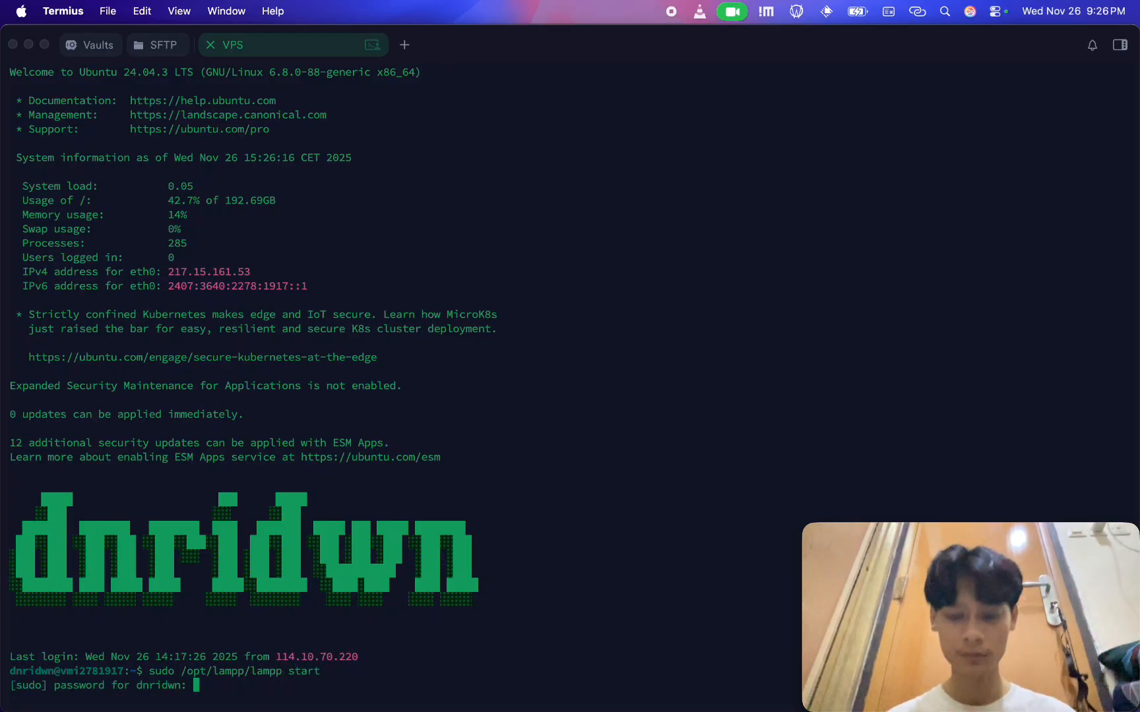
key(Return)
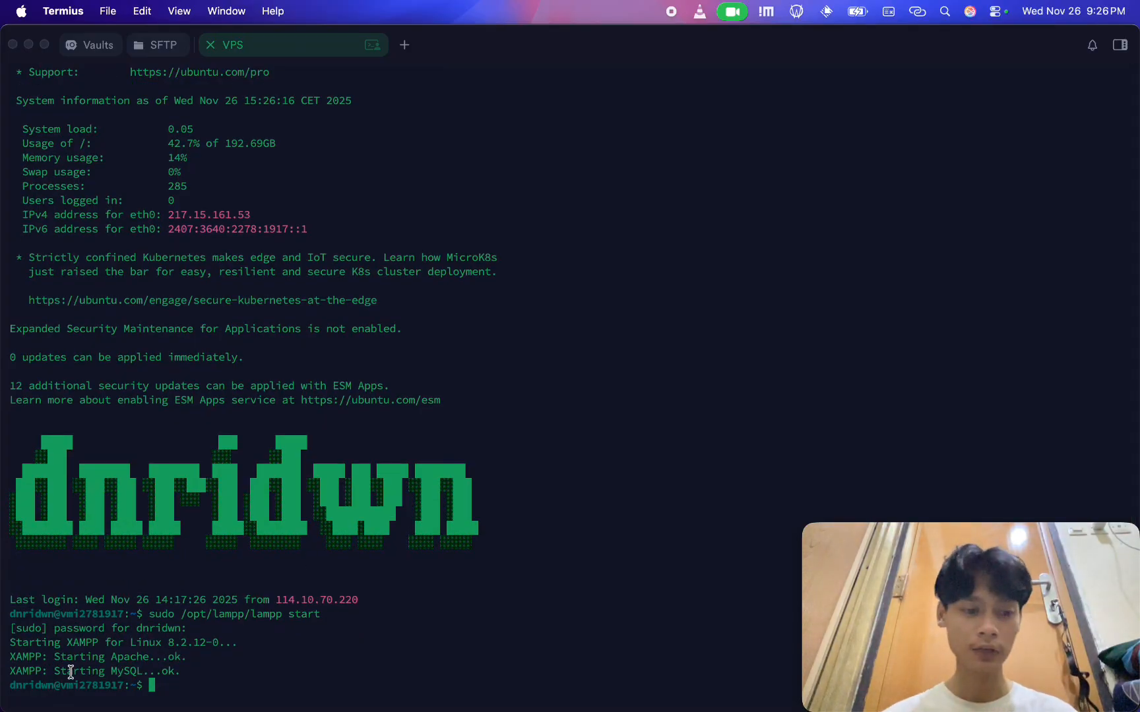
Switch to Safari and open the VPS's phpMyAdmin at 10.8.0.1/phpmyadmin
key(super+Tab)
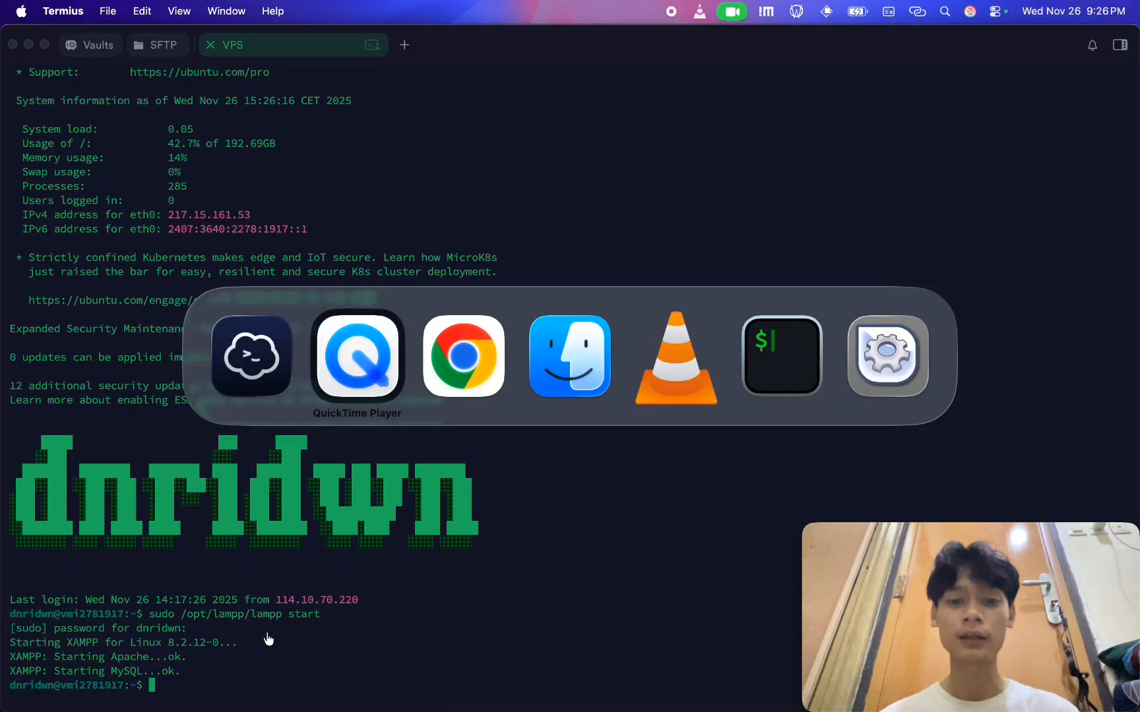
key(Escape)
key(alt+space)
text(safa)
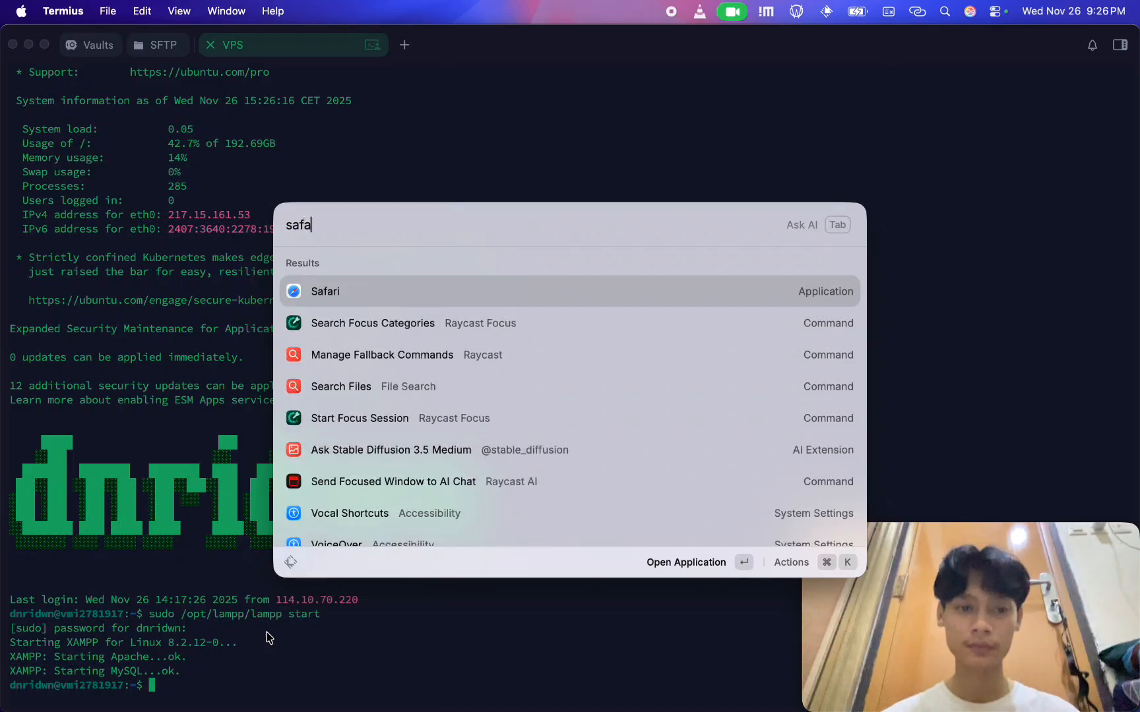
key(Return)
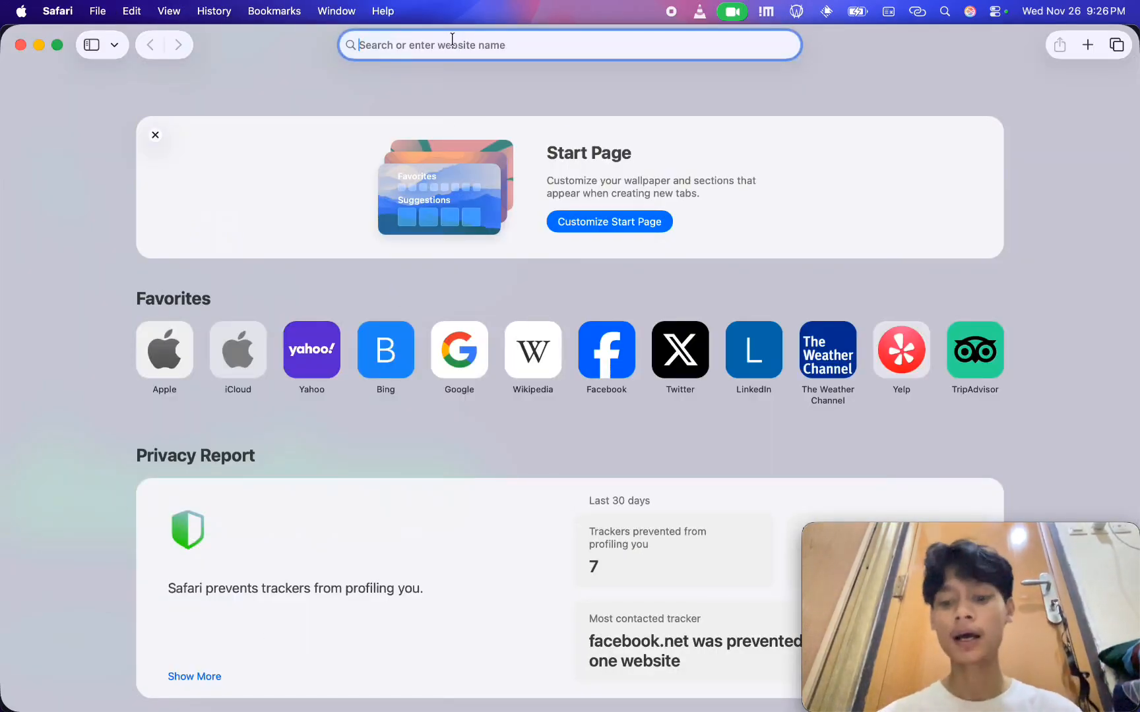
text(10.8.0.1)
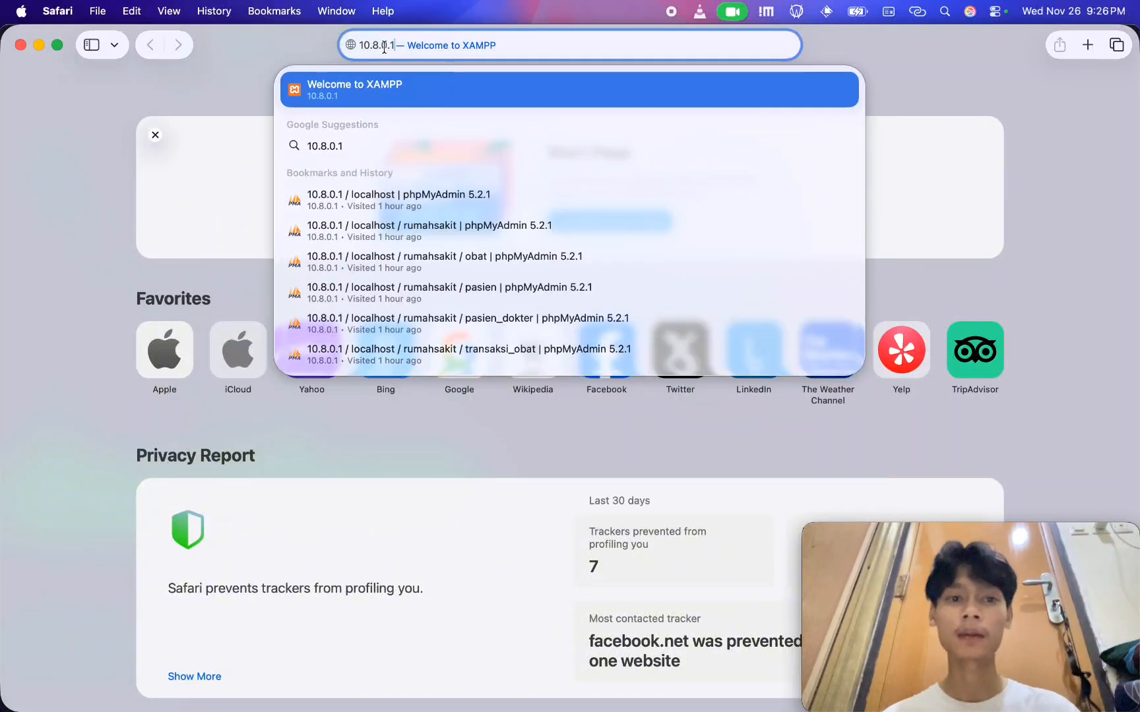
text(/)
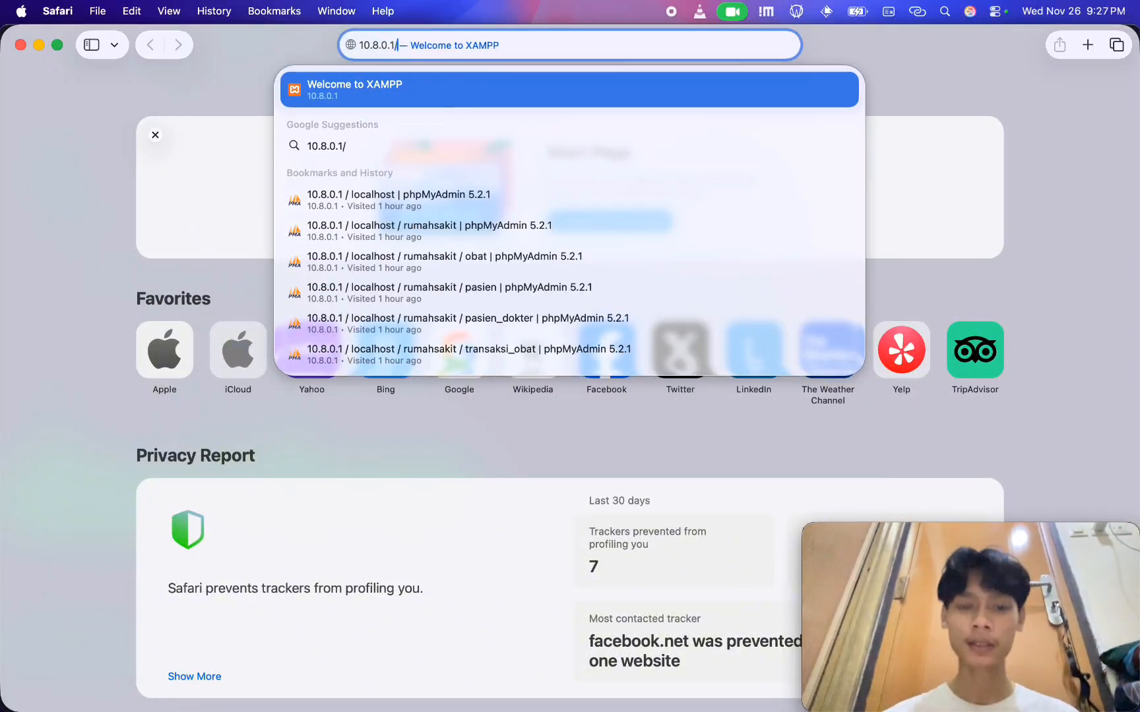
text(phpmyadmin=)
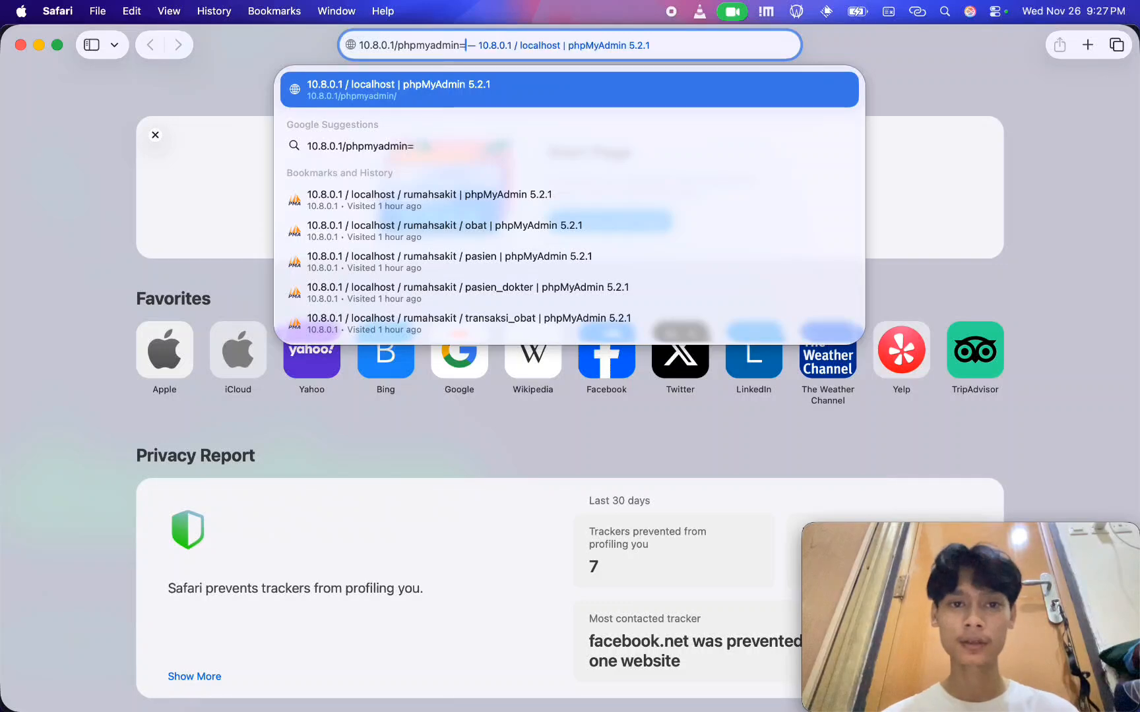
key(BackSpace)
key(Return)
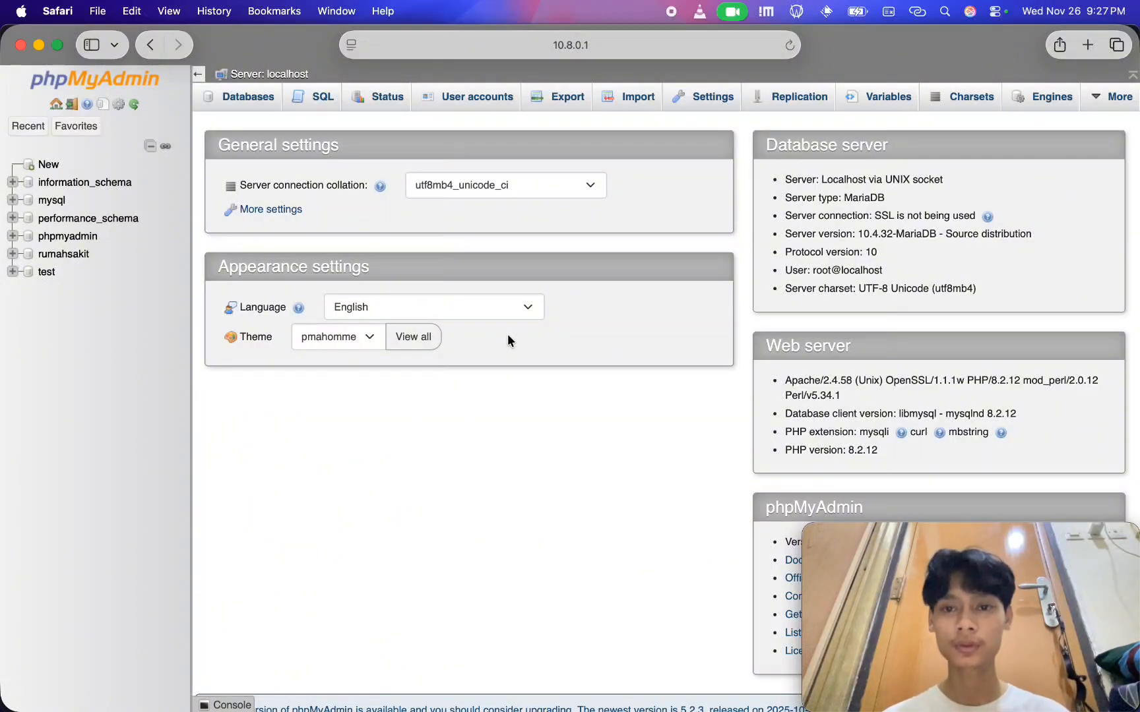
Switch back to Chrome and configure the local server as primary, ignoring all databases and replicating only rumahsakit
key(super+Tab)
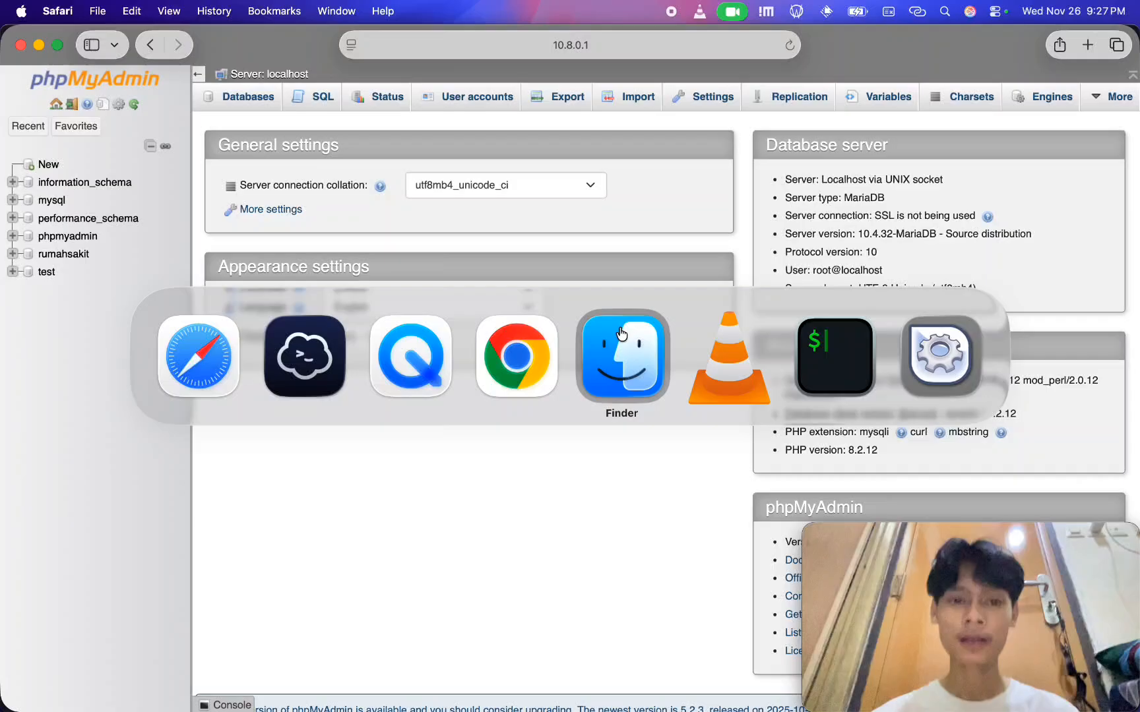
click(533, 367)
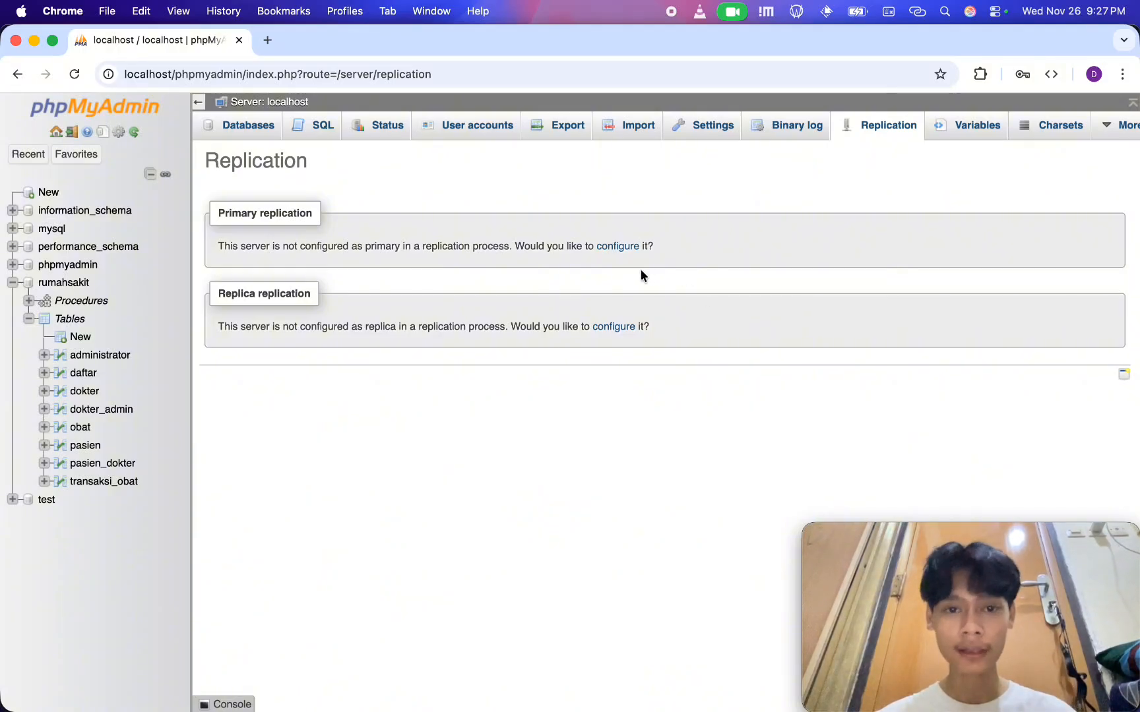
click(628, 248)
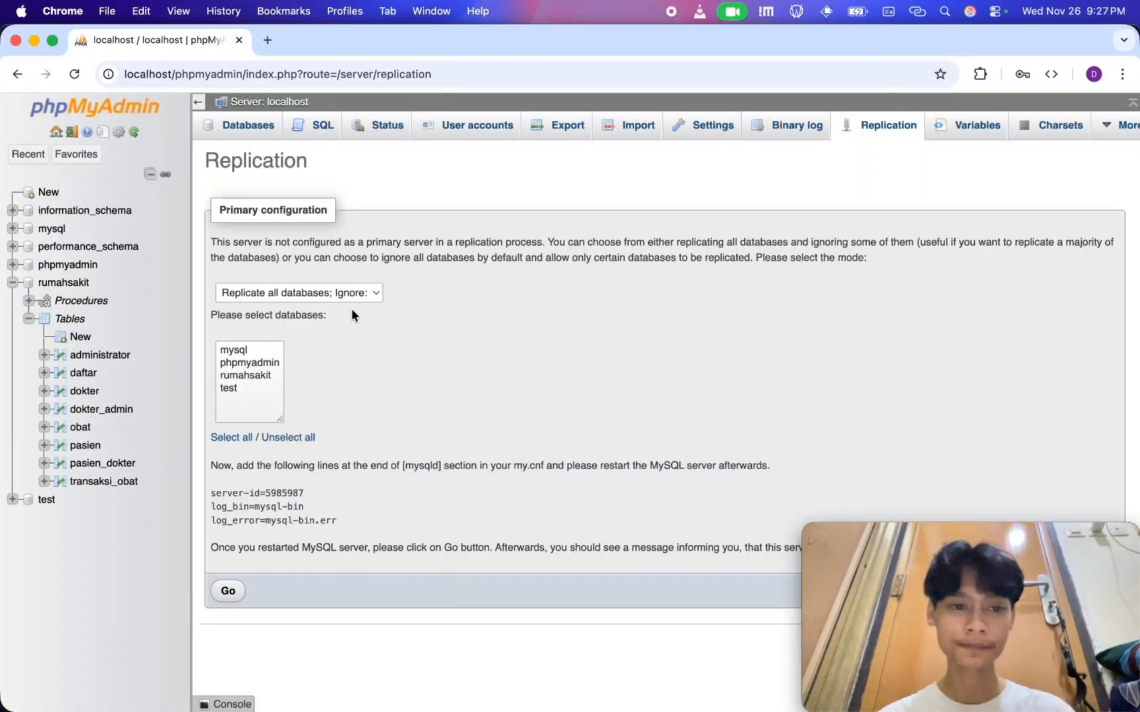
click(341, 294)
click(293, 310)
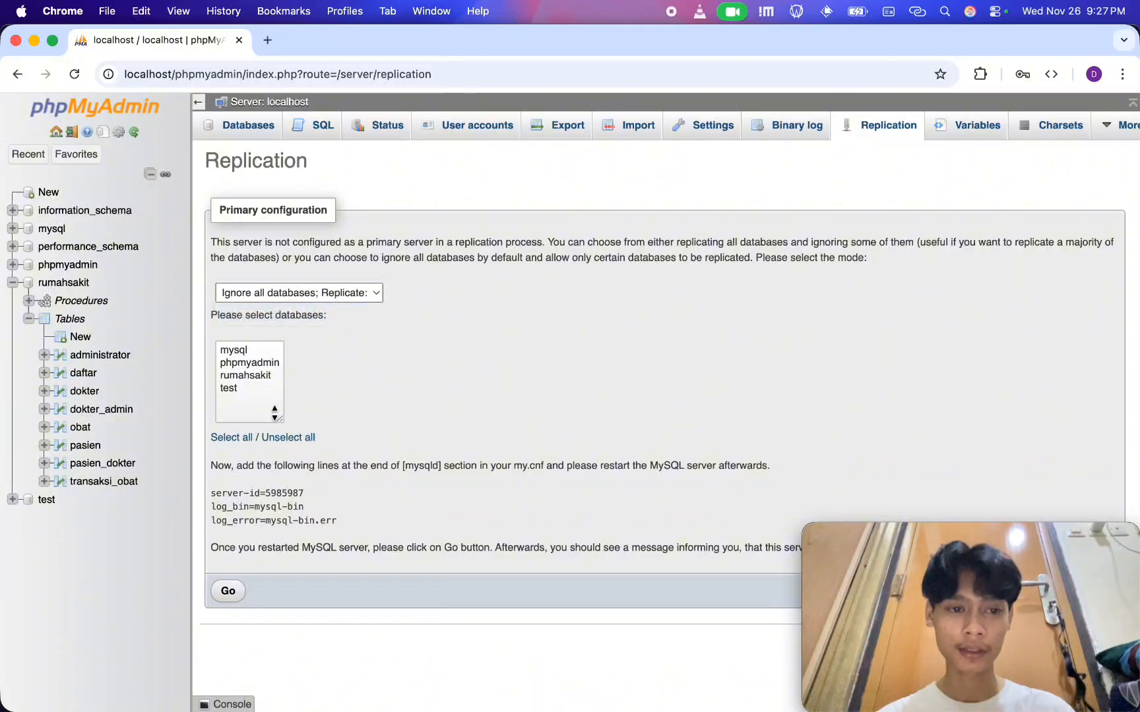
click(245, 375)
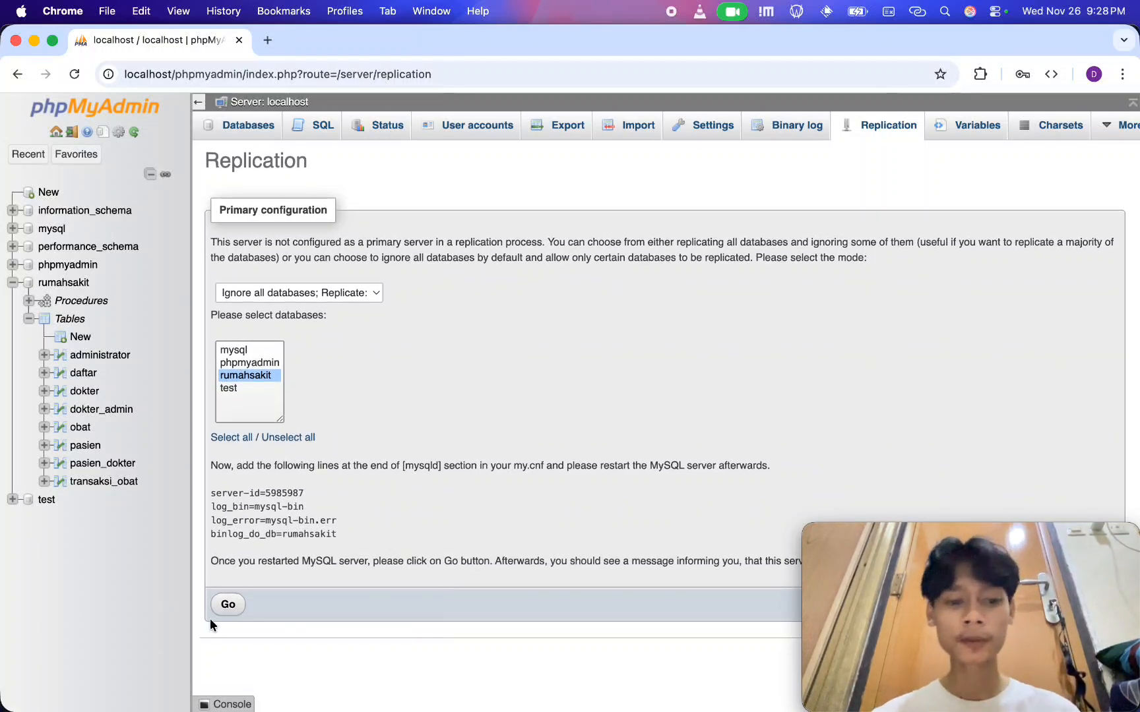
Copy the four generated primary configuration lines, and open /Applications/XAMPP/etc/my.cnf in VS Code with the code command in iTerm2
drag(348, 534, 195, 498)
key(super+c)
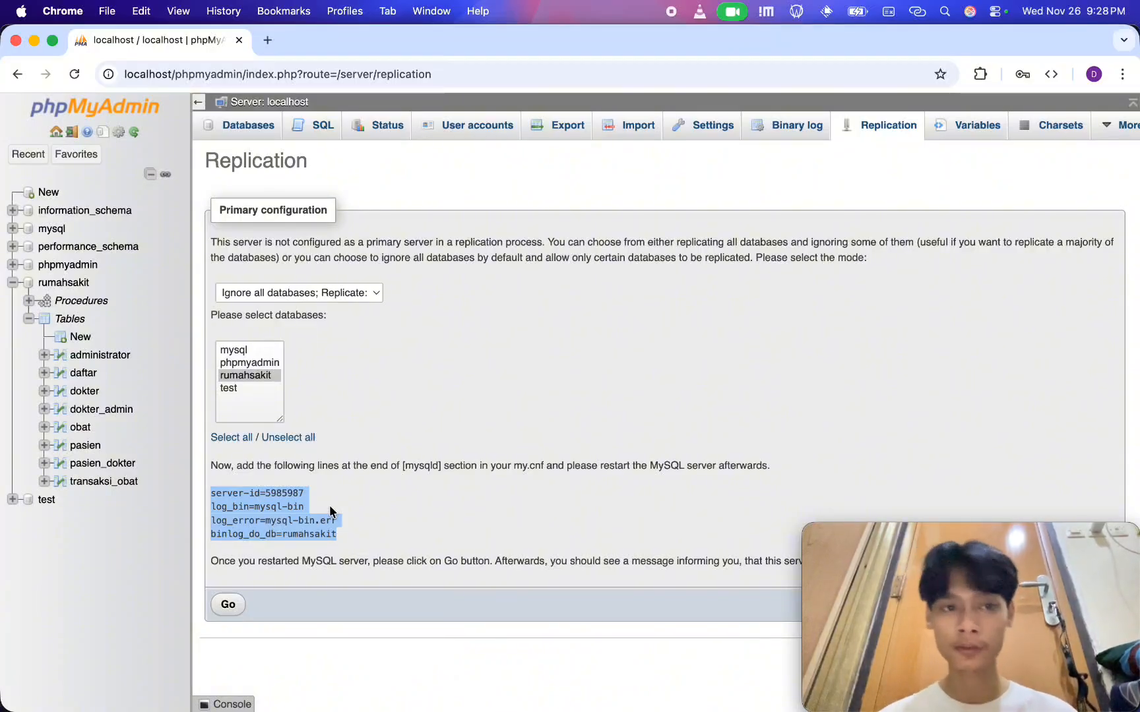
key(super+Tab)
key(super+Tab)
key(super+Tab)
key(super+Tab)
key(super+Tab)
key(super+Tab)
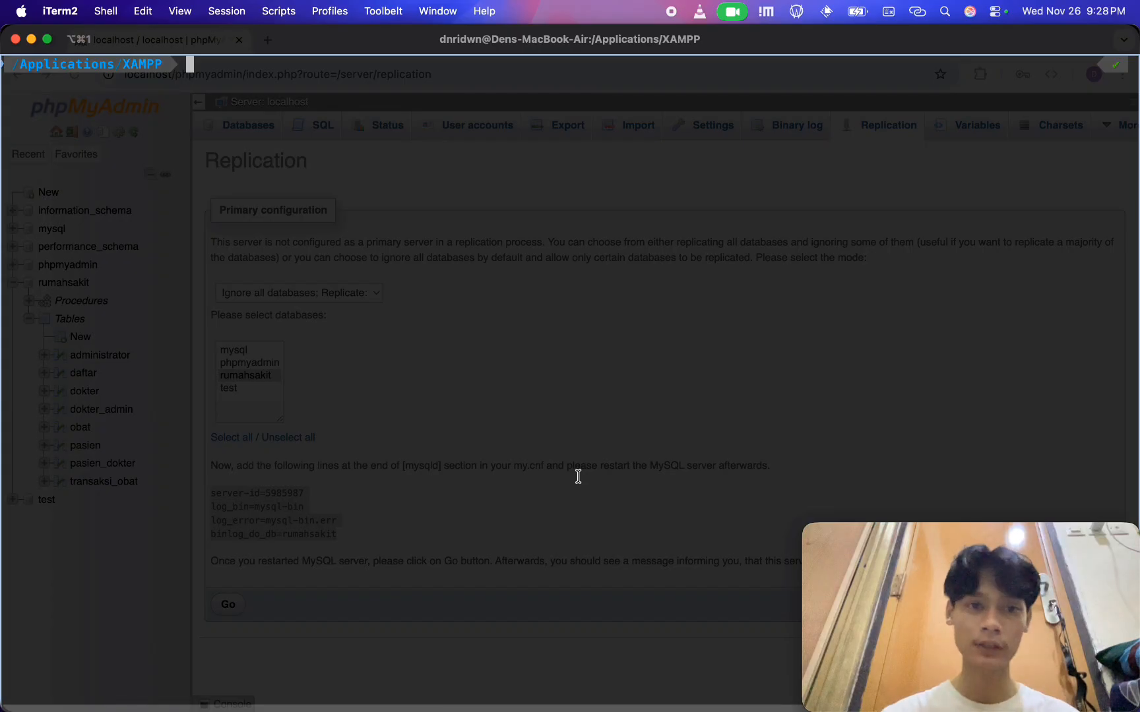
text(code /App)
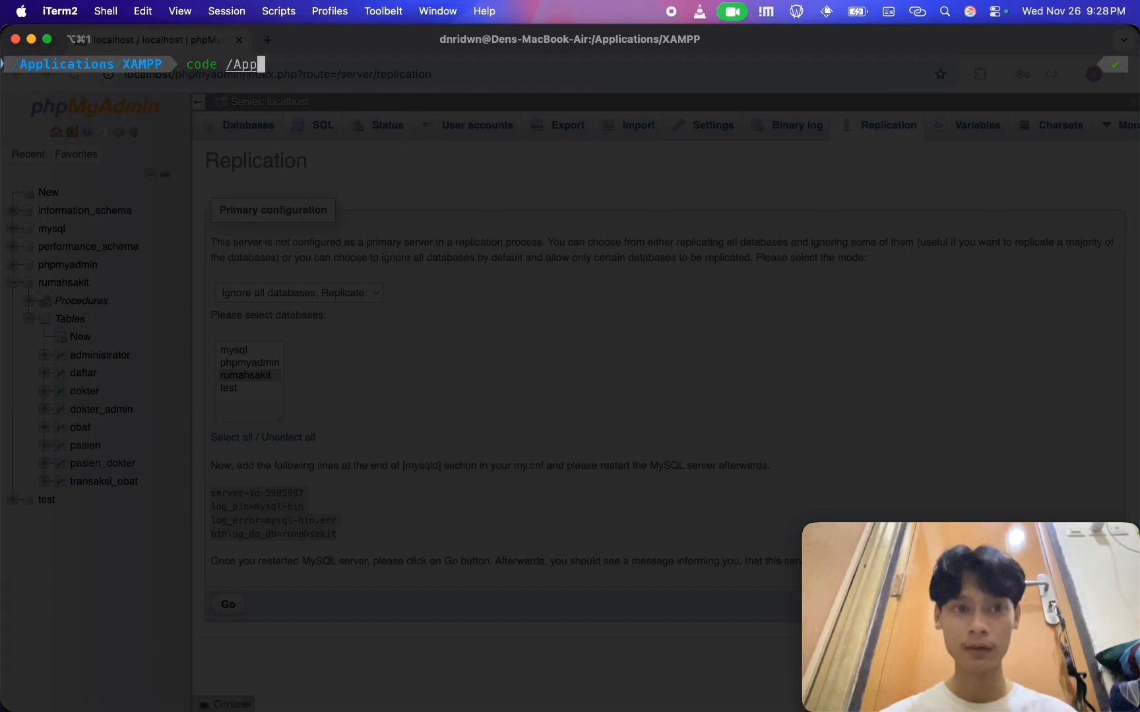
key(Tab)
text(X)
key(Tab)
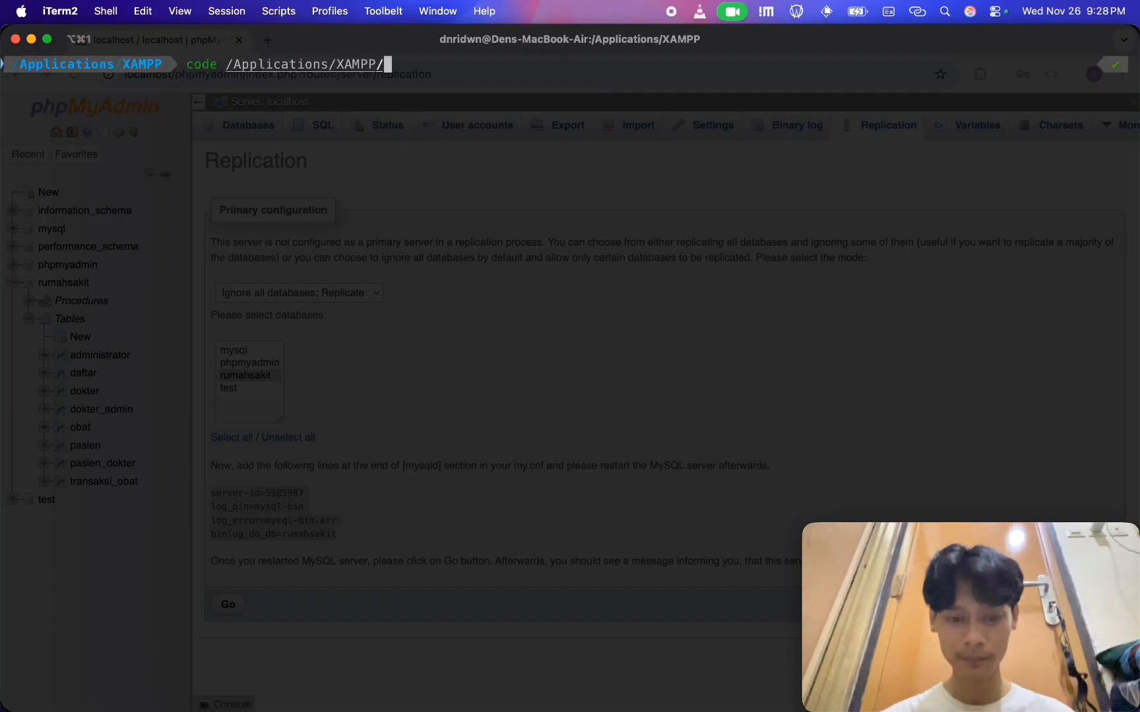
text(e)
key(Tab)
text(m)
key(Tab)
key(Return)
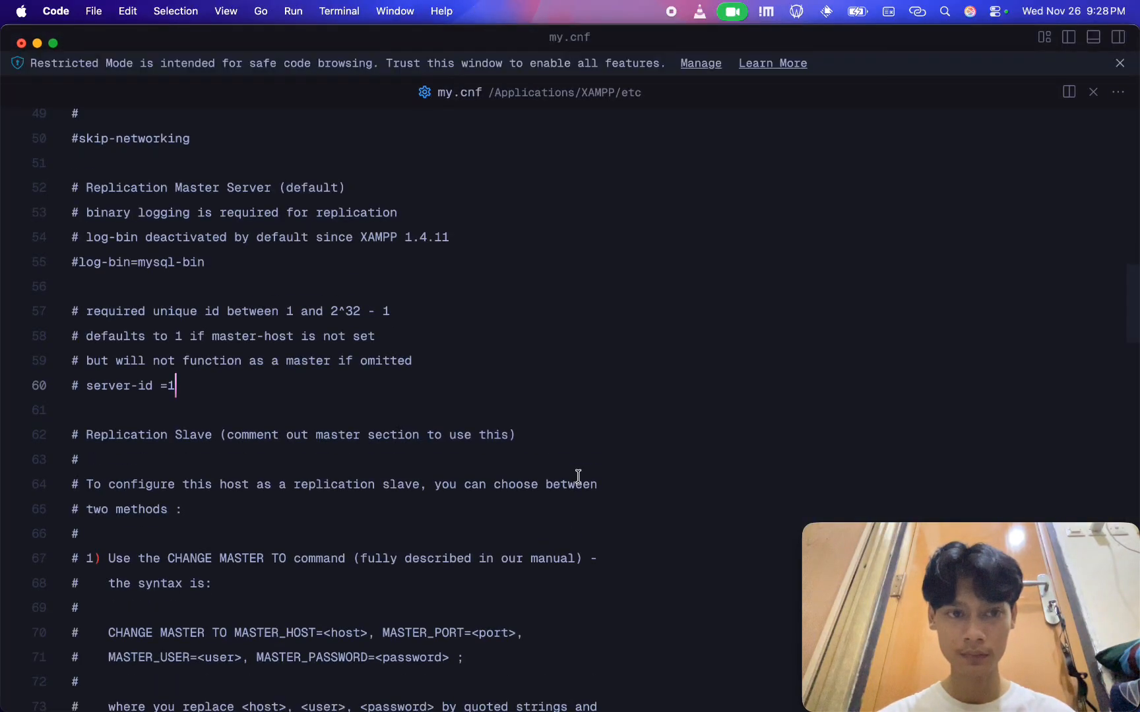
Paste the copied server-id=5985987, log_bin, log_error and binlog_do_db=rumahsakit lines below the commented server-id =1 line in the Replication Master section
click(499, 582)
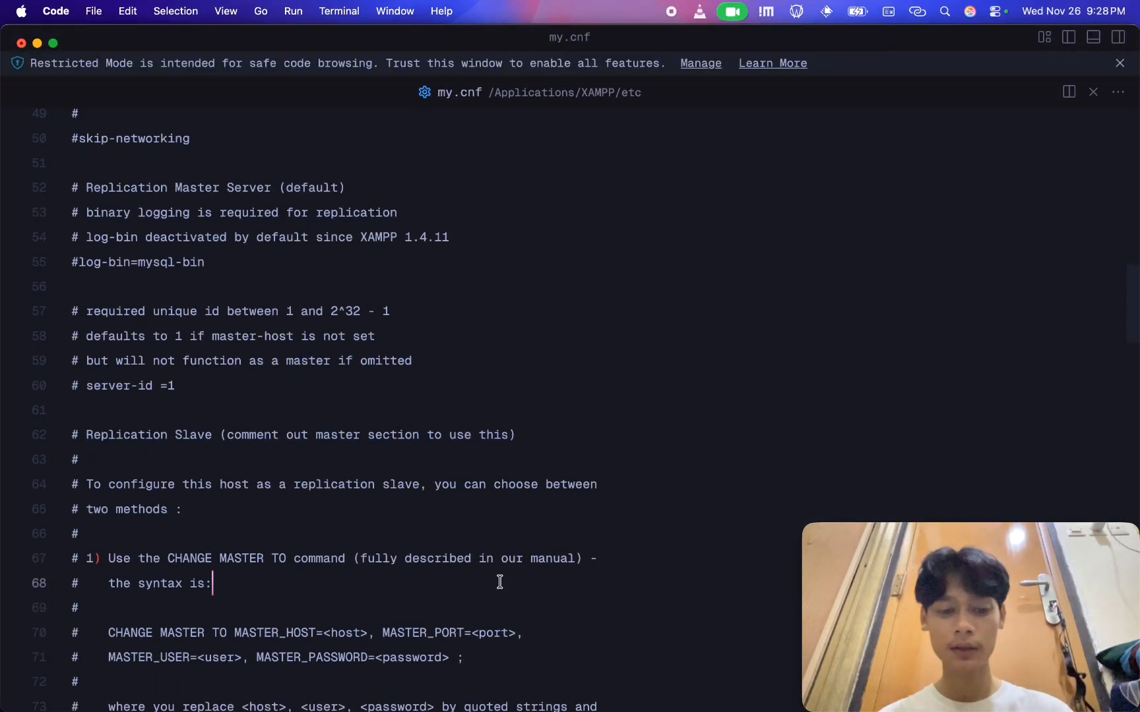
key(super+f)
text(server-id)
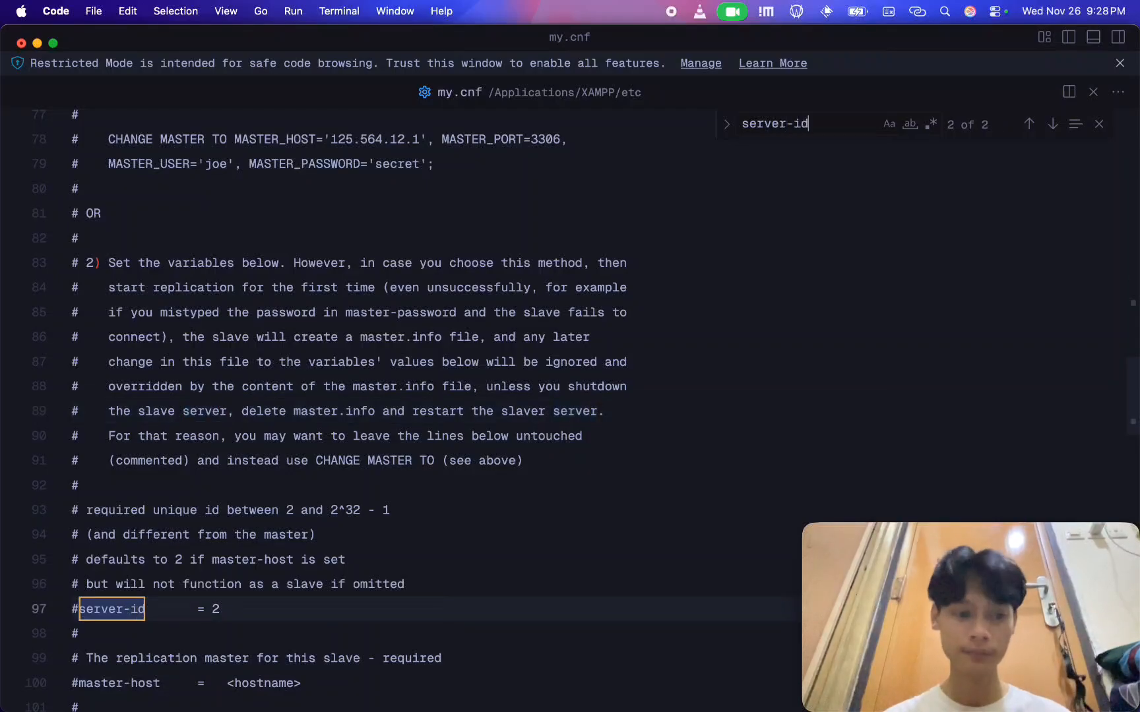
key(Escape)
key(super+f)
text(server-id)
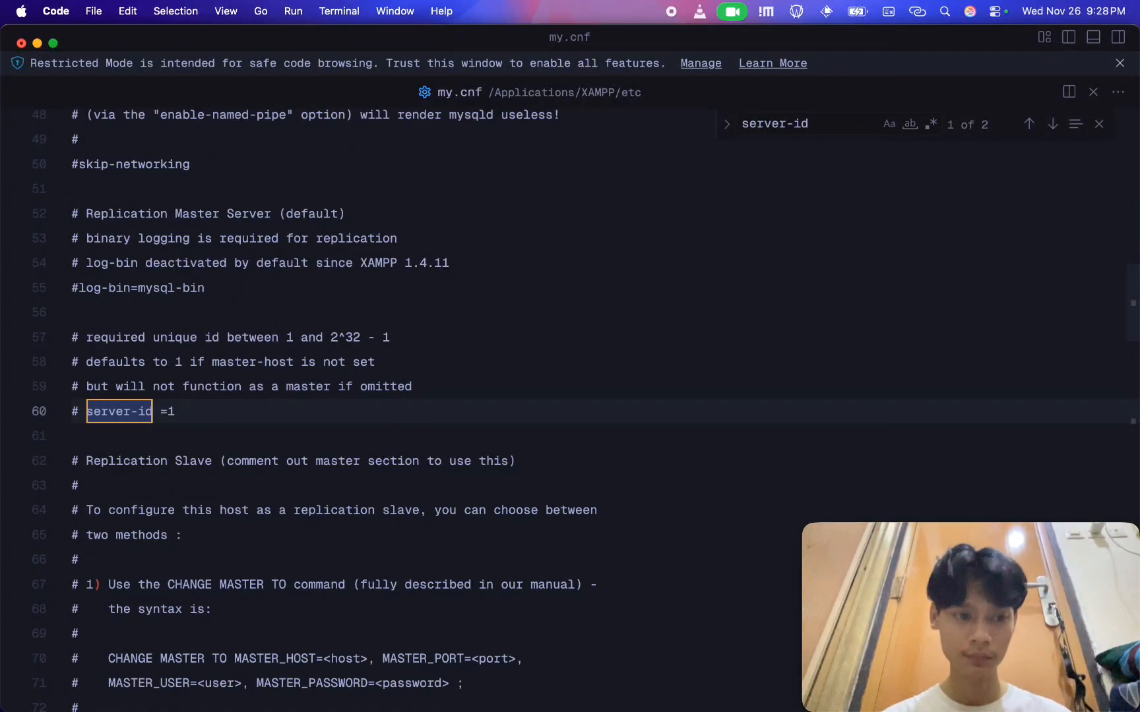
key(Escape)
click(289, 409)
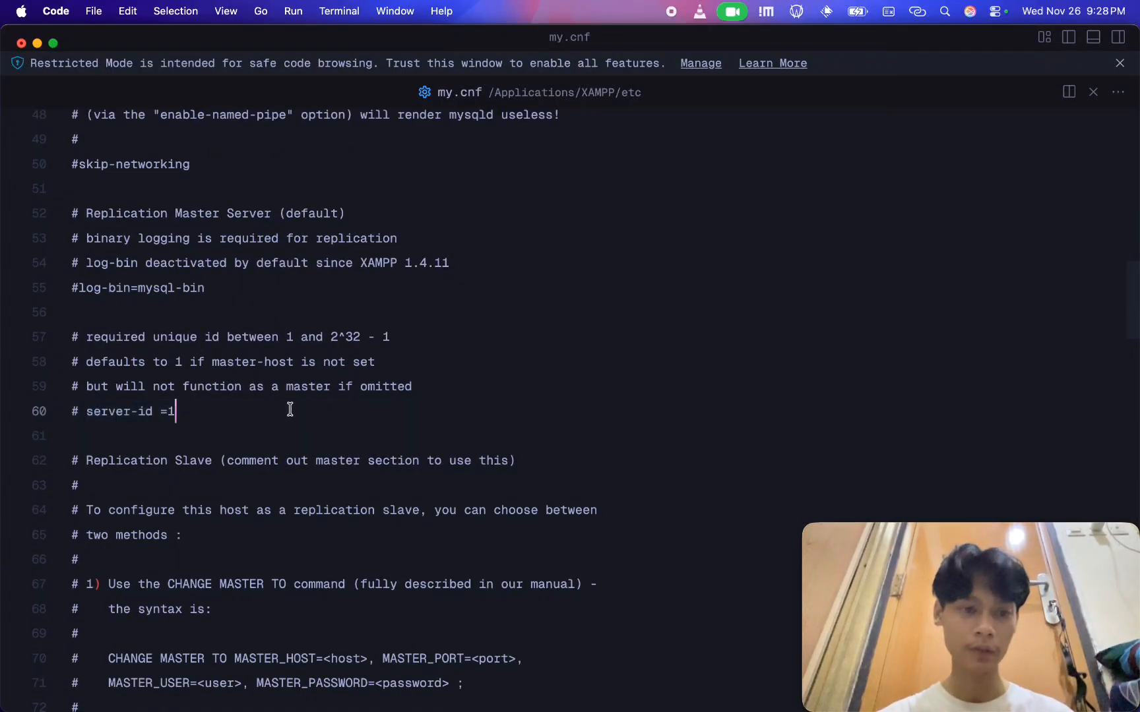
key(Return)
key(Return)
key(super+v)
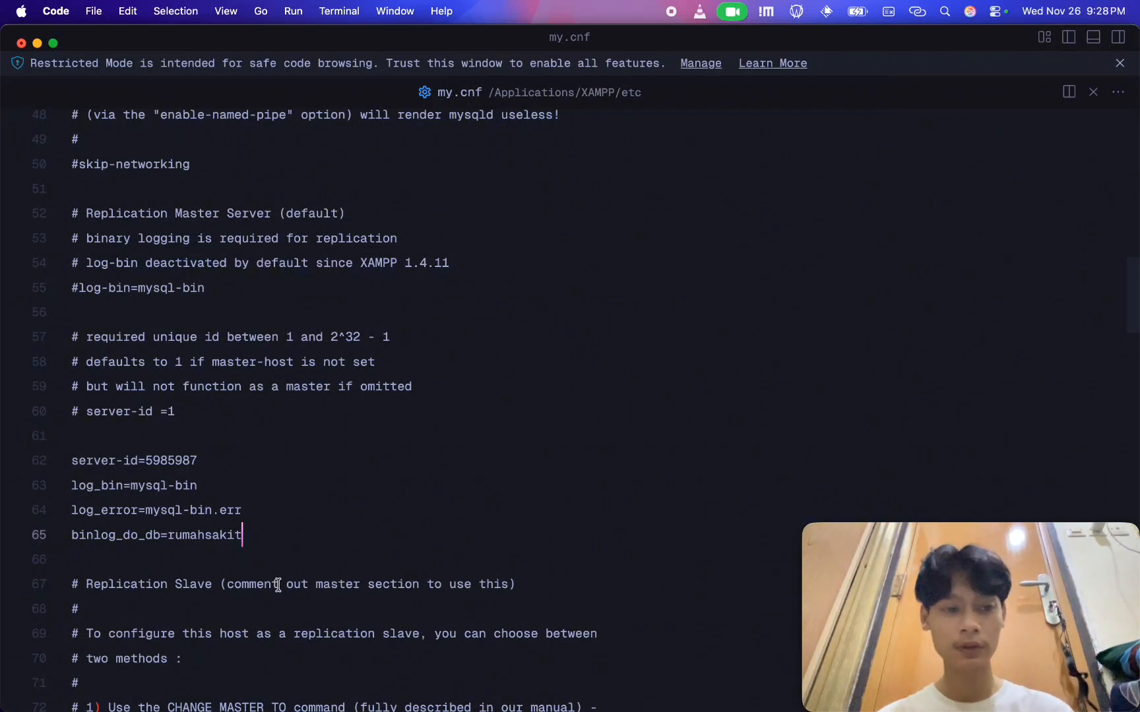
Switch to the XAMPP manager, then stop the MySQL Database server and start it again
key(super+Tab)
key(super+Tab)
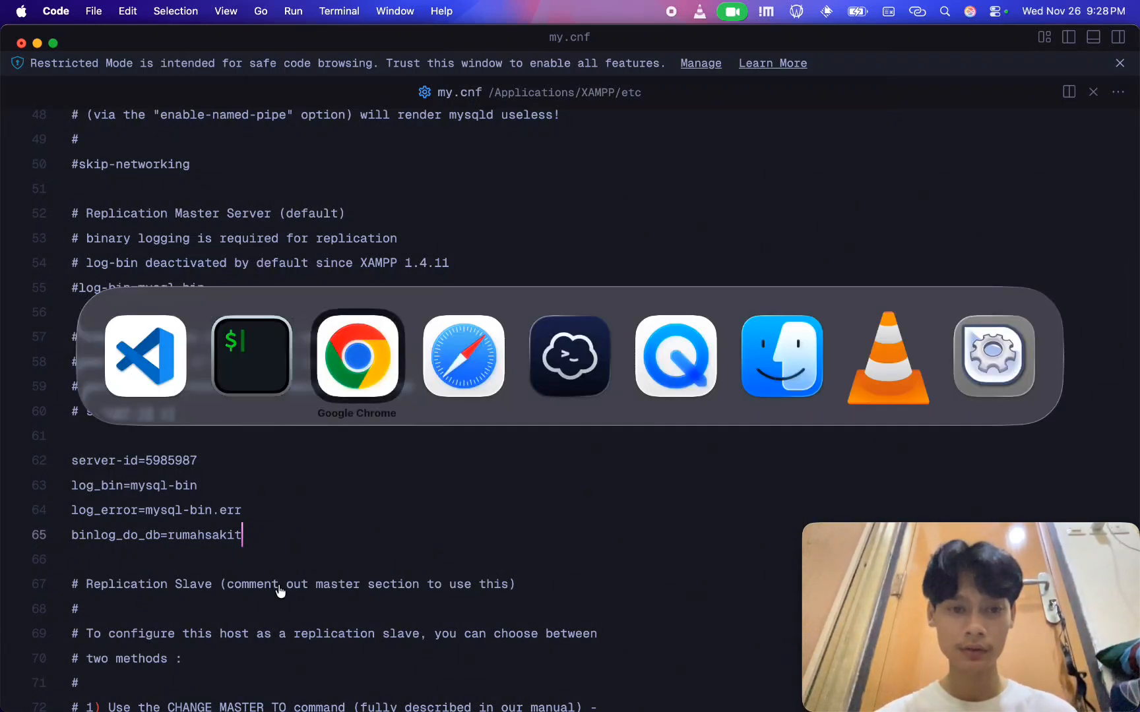
key(super+Tab)
key(super+Tab)
key(super+Tab)
key(super+Tab)
key(super+Tab)
key(super+Tab)
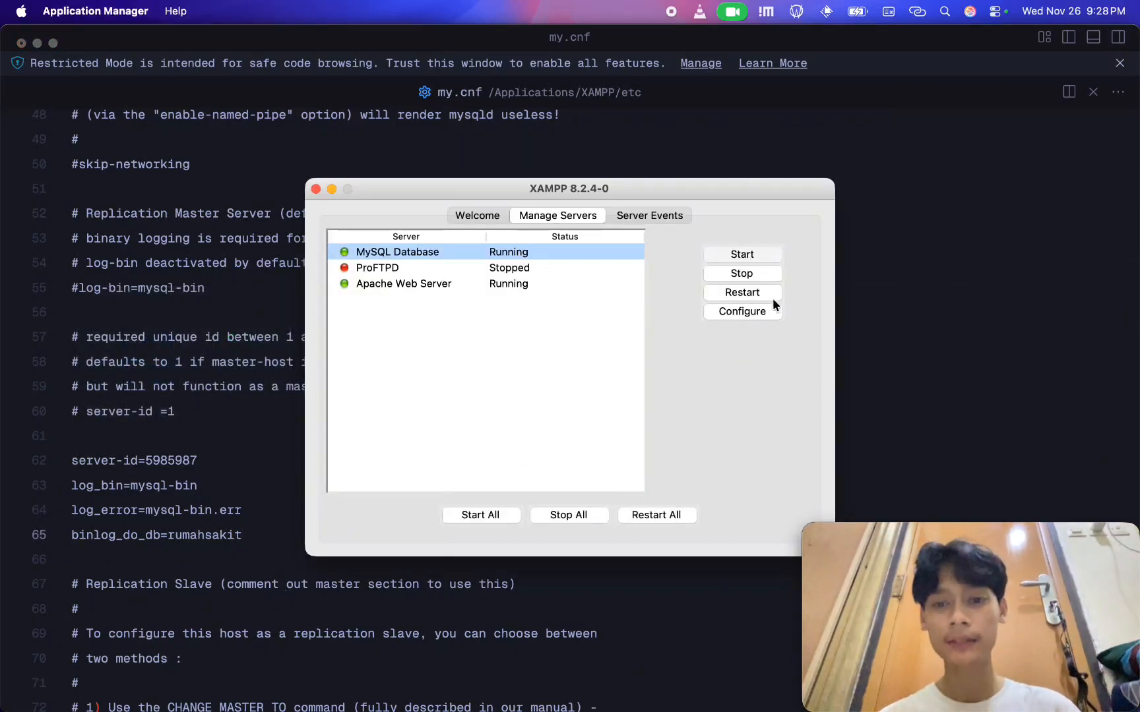
click(754, 272)
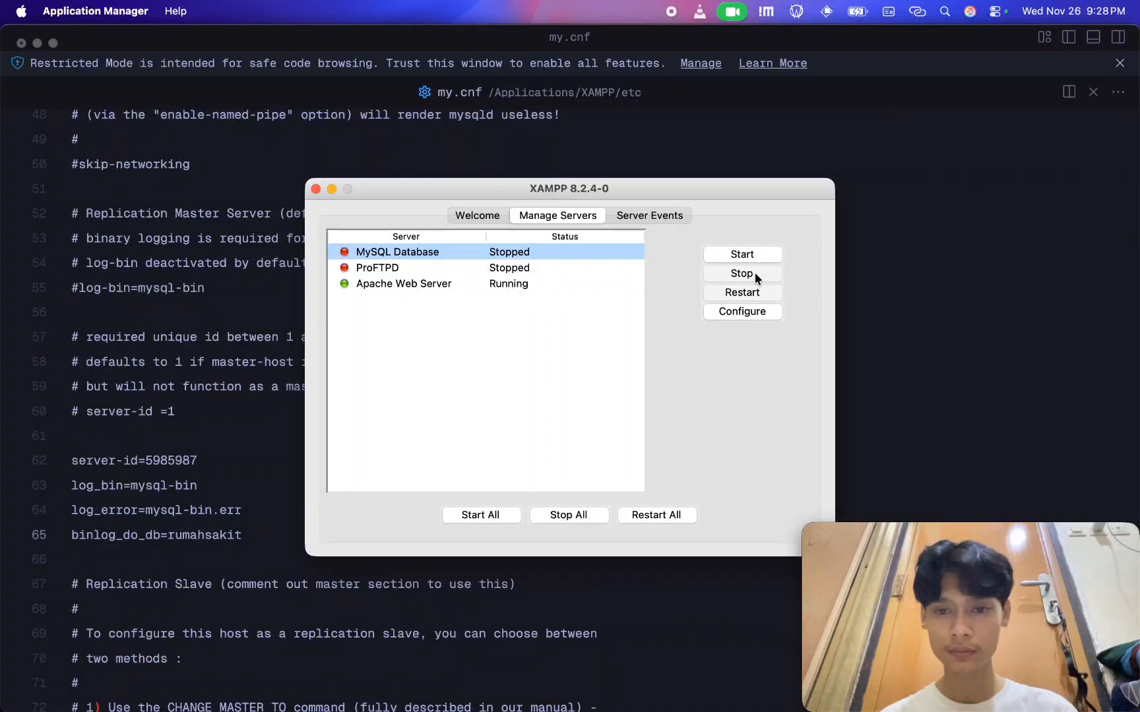
click(747, 255)
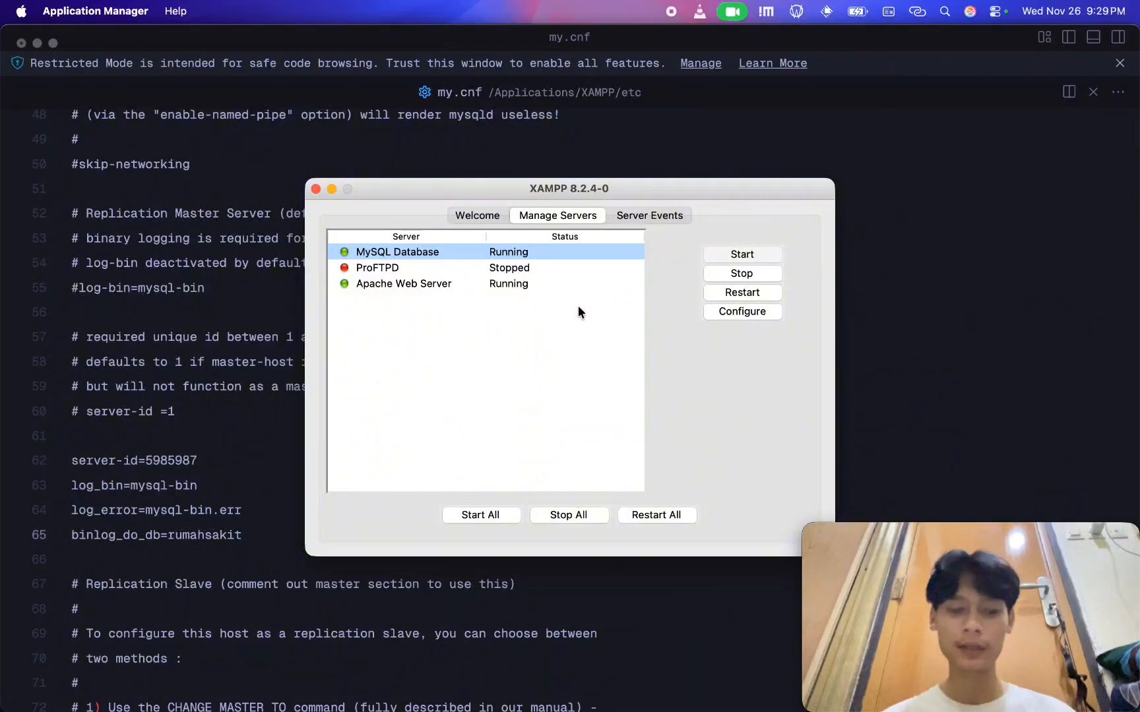
Switch back to Chrome, submit the primary replication configuration and show the primary status
key(super+Tab)
key(super+Tab)
key(super+Tab)
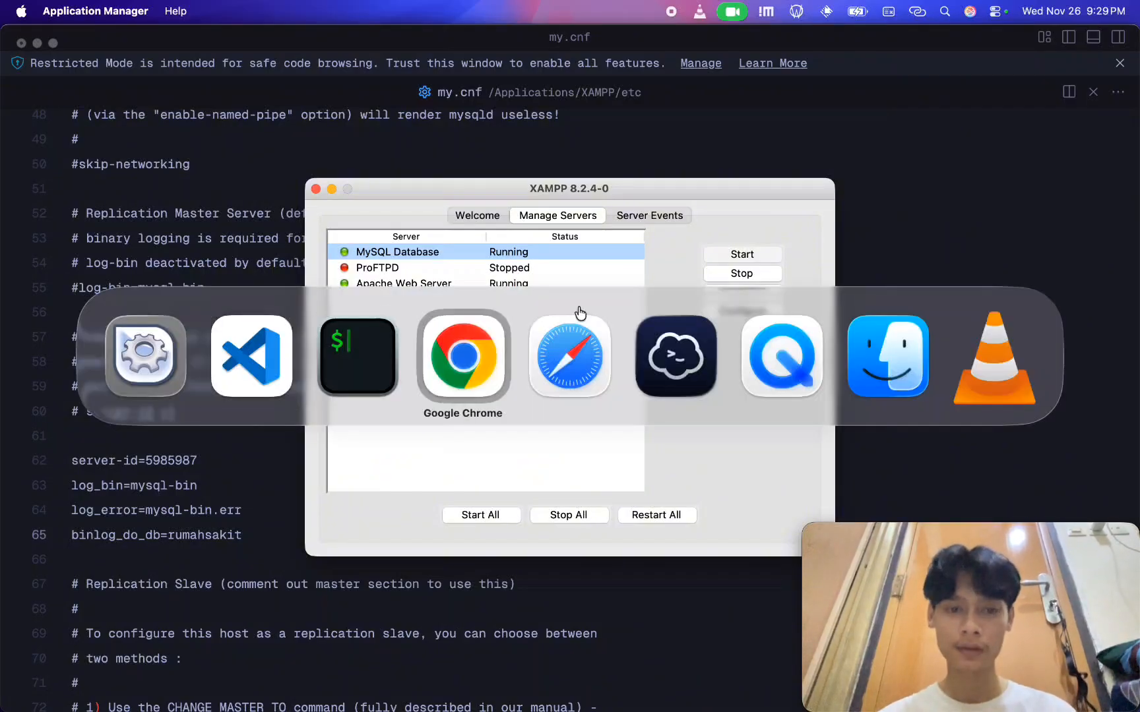
click(467, 382)
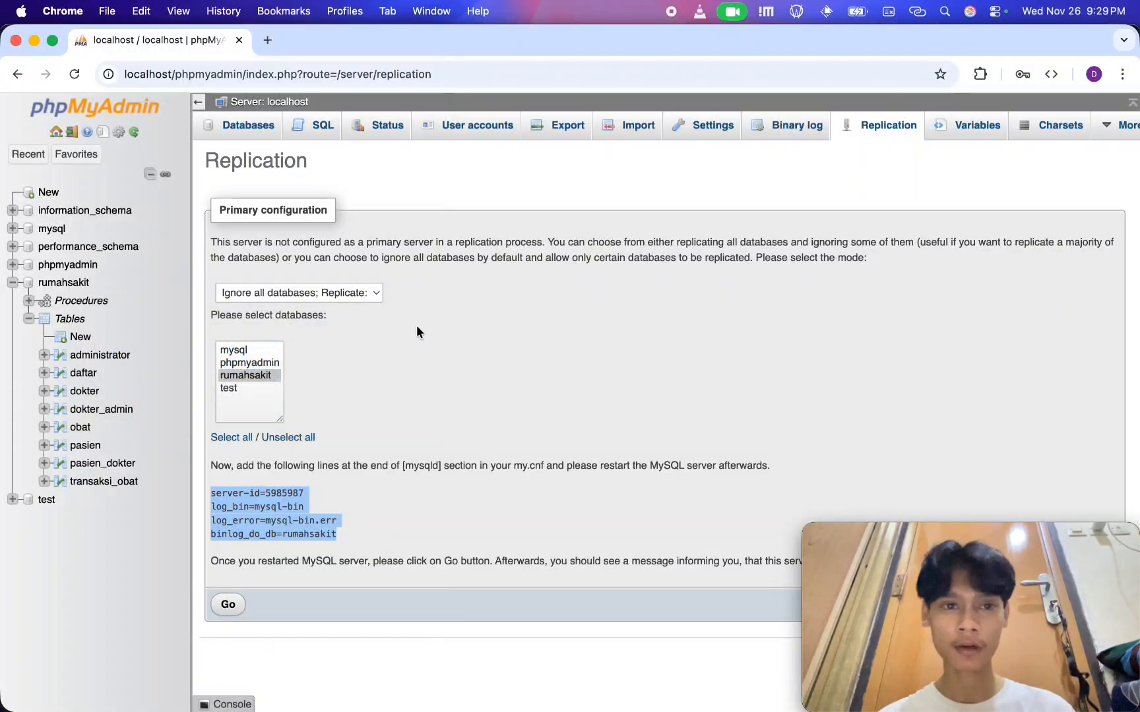
click(228, 606)
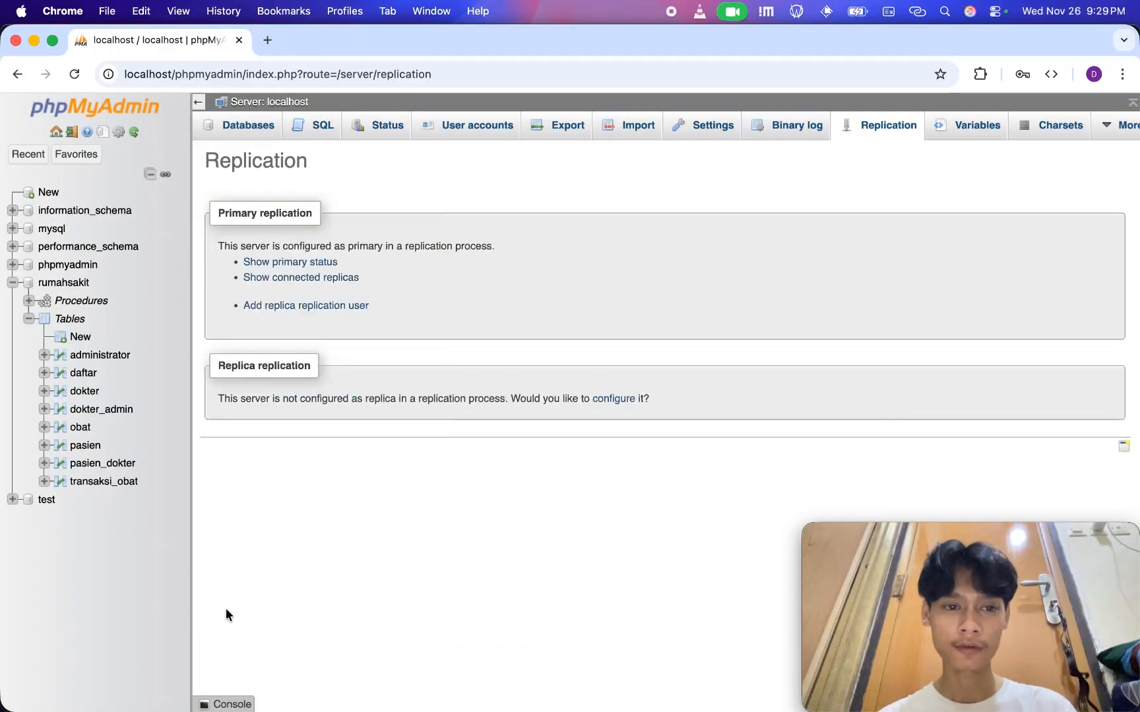
click(321, 262)
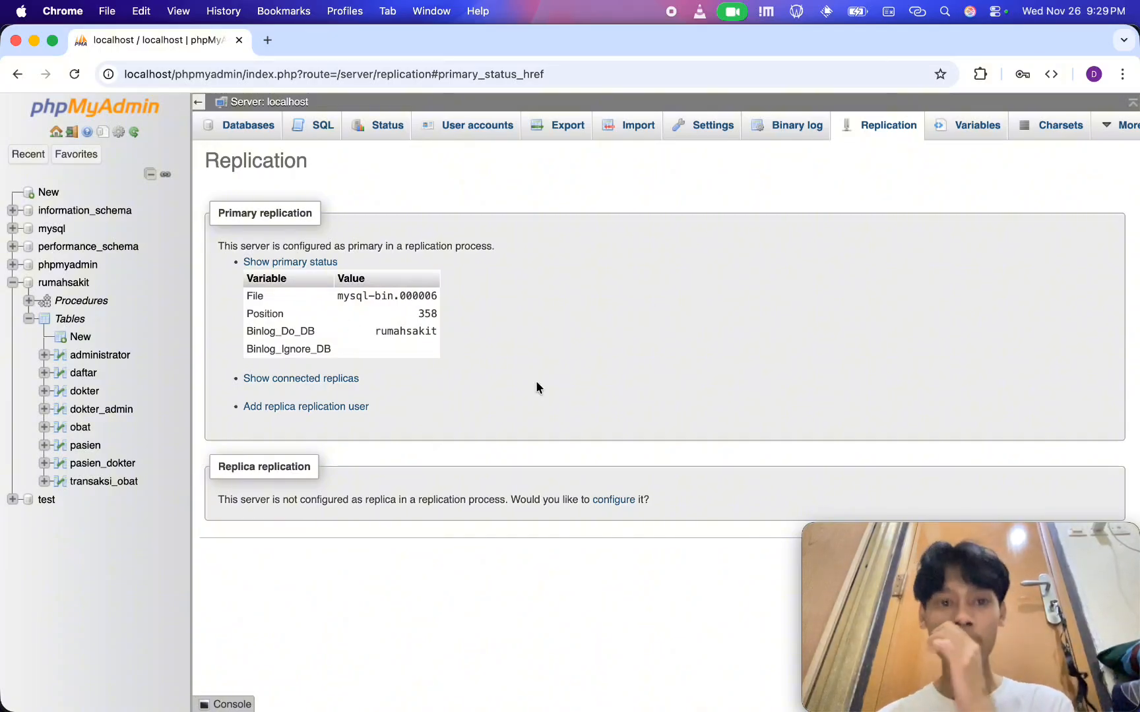
Begin a new user account on the local server with user name replicate and host name 10.8.0.1
click(481, 121)
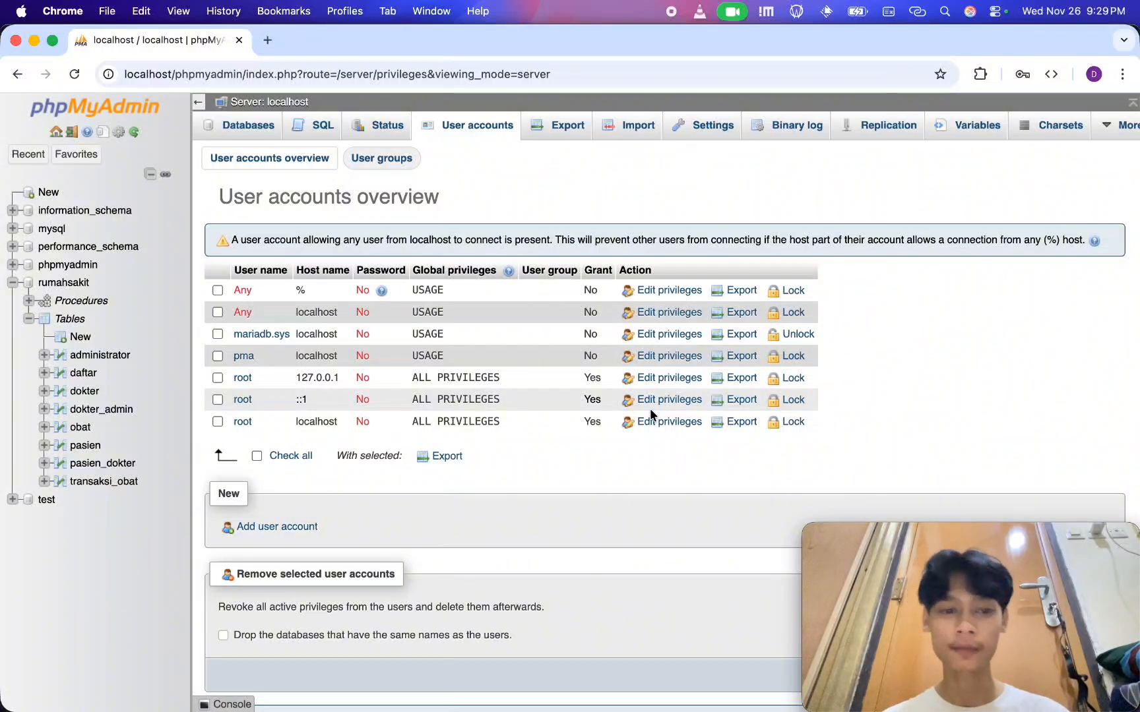
click(277, 526)
click(449, 245)
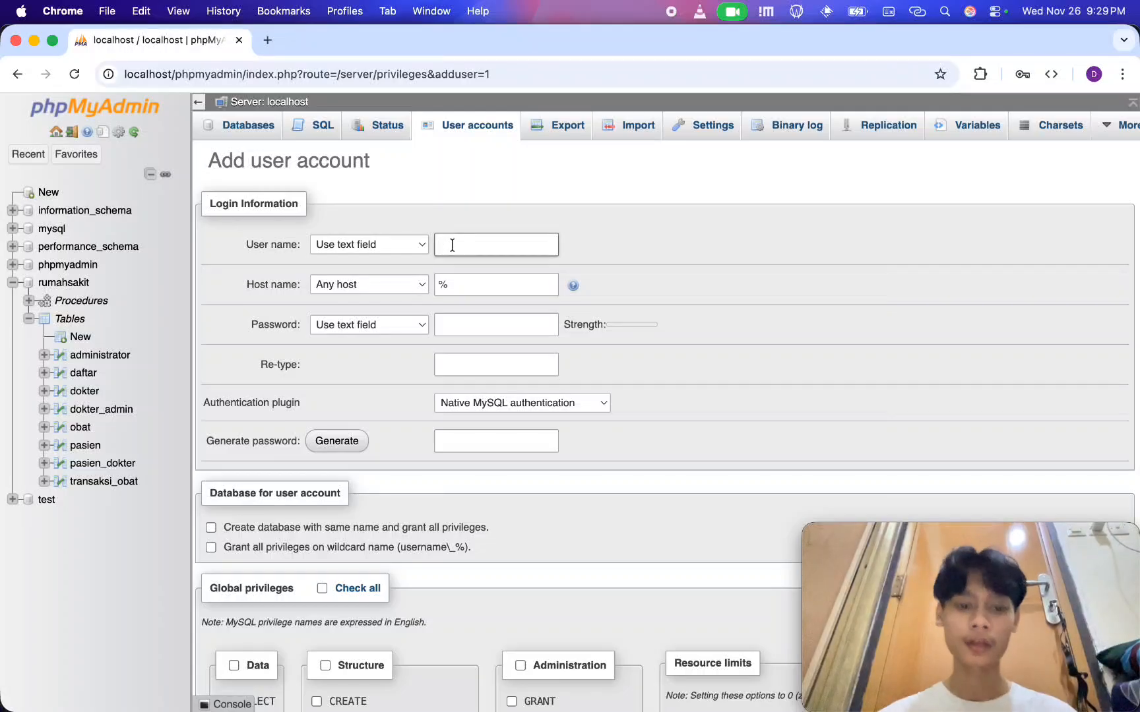
text(repplicate)
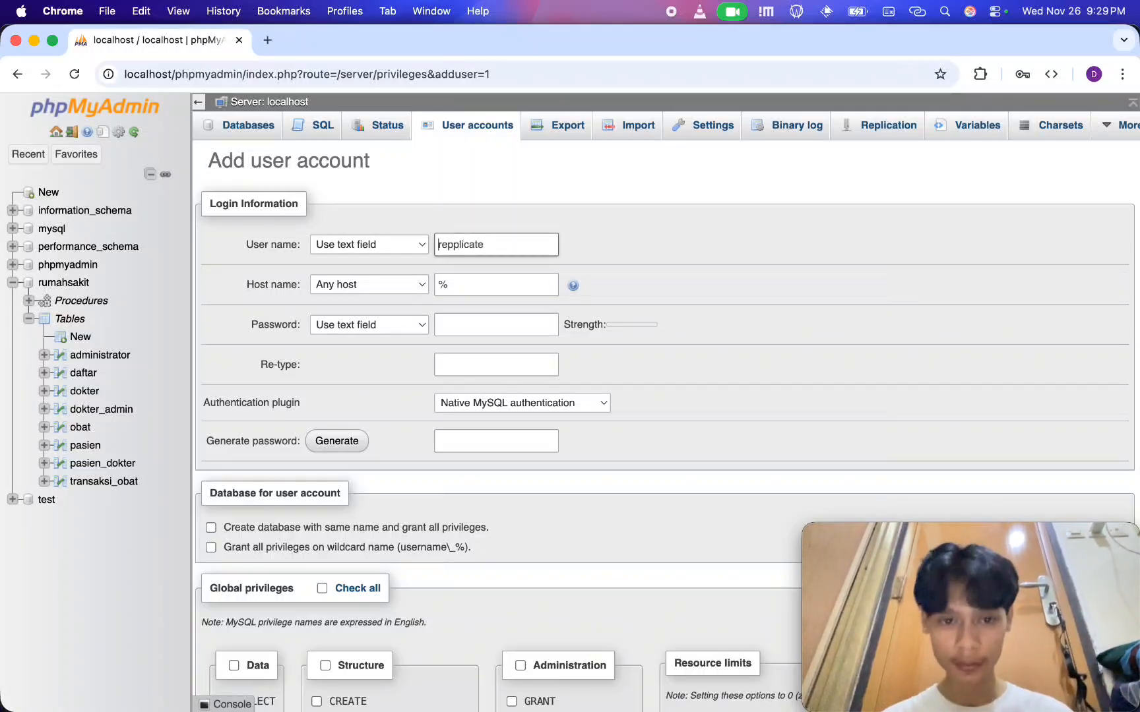
key(Left)
key(Left)
key(Left)
key(Left)
key(Left)
key(Left)
key(Left)
key(BackSpace)
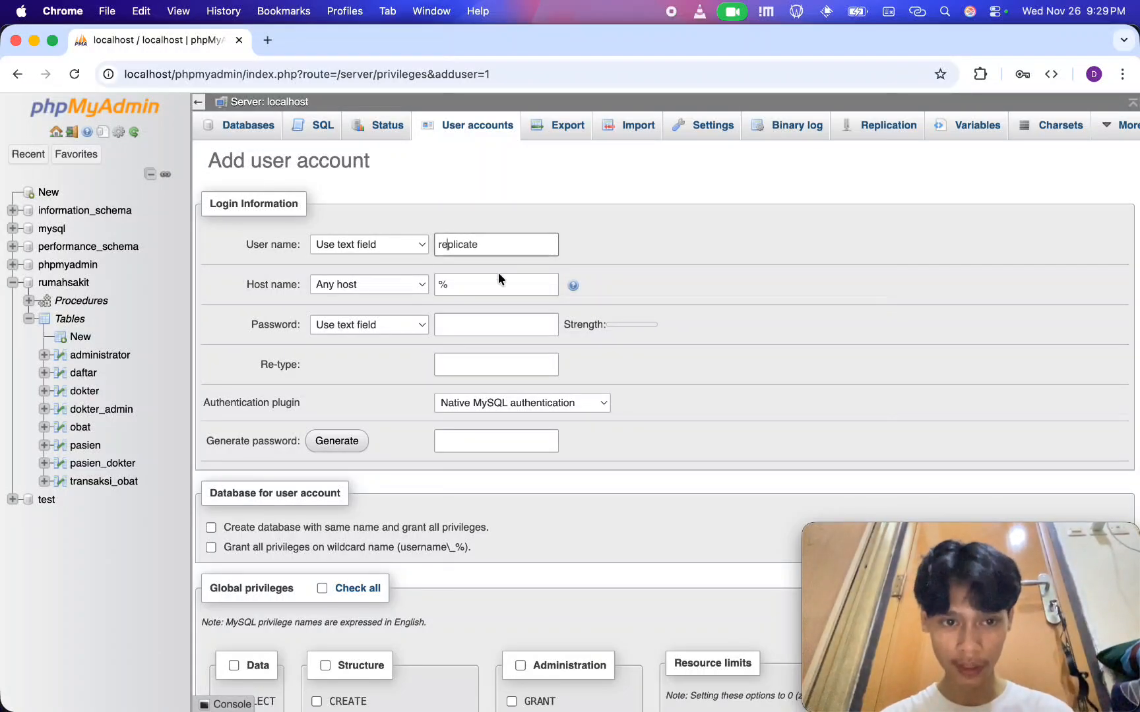
click(363, 290)
click(362, 359)
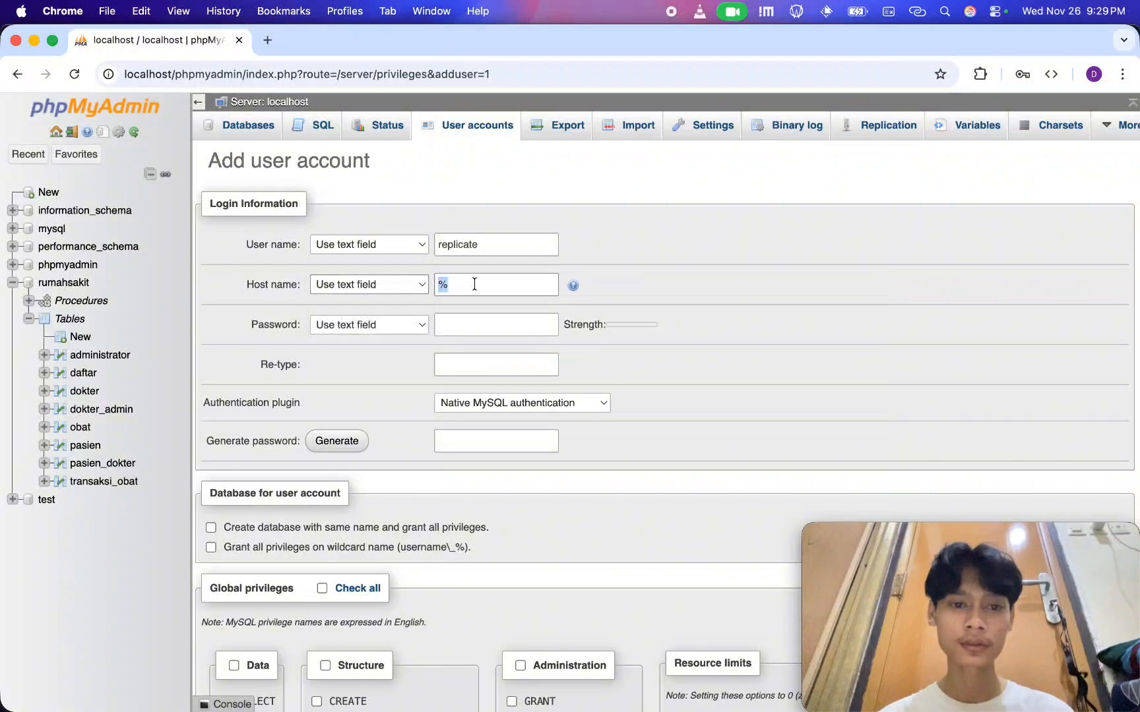
text(10)
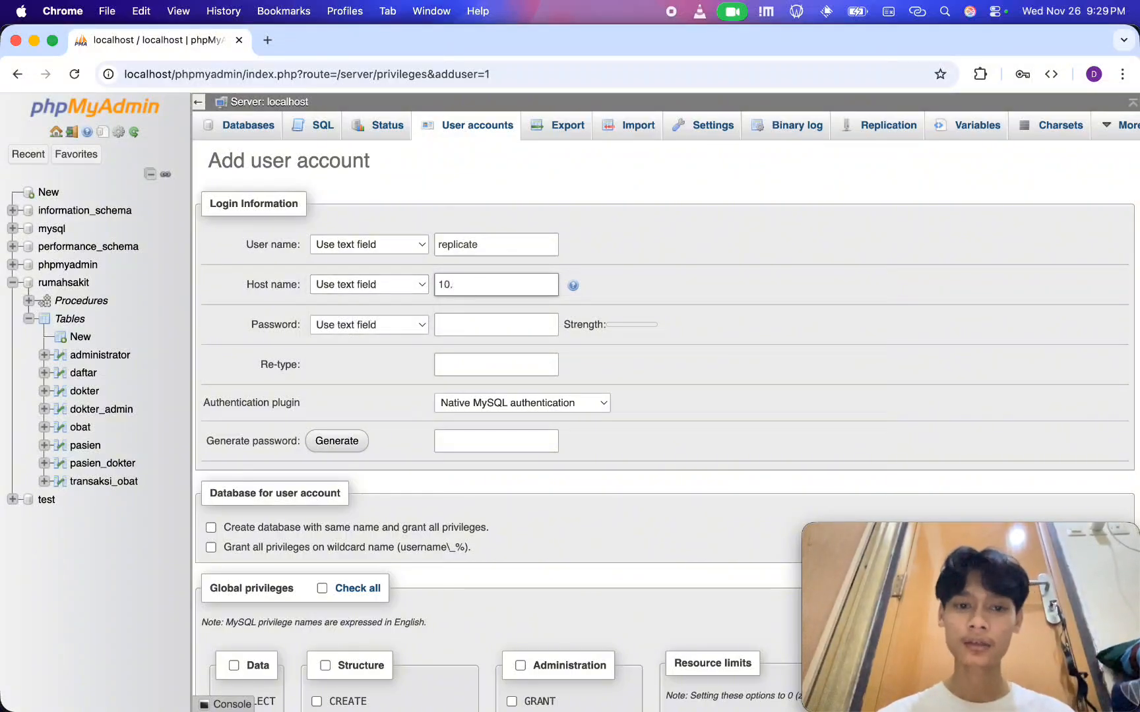
text(.8.0.1)
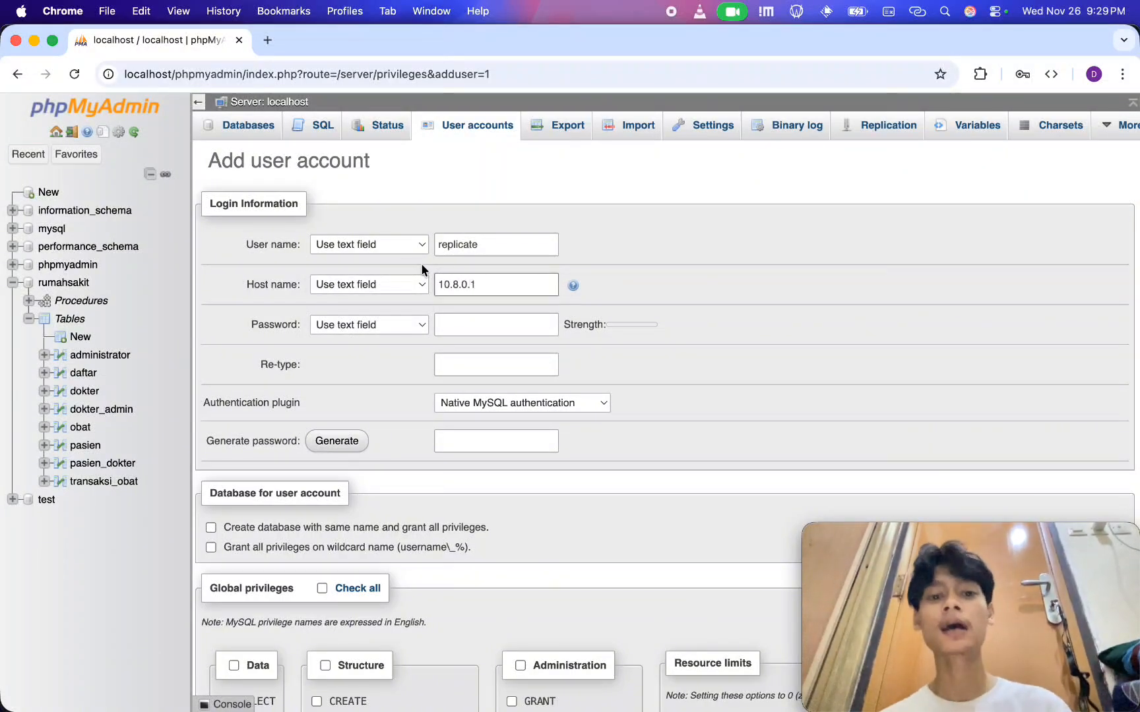
drag(501, 293, 434, 285)
Enter the password for the replicate account and repeat it in the Re-type field
click(475, 327)
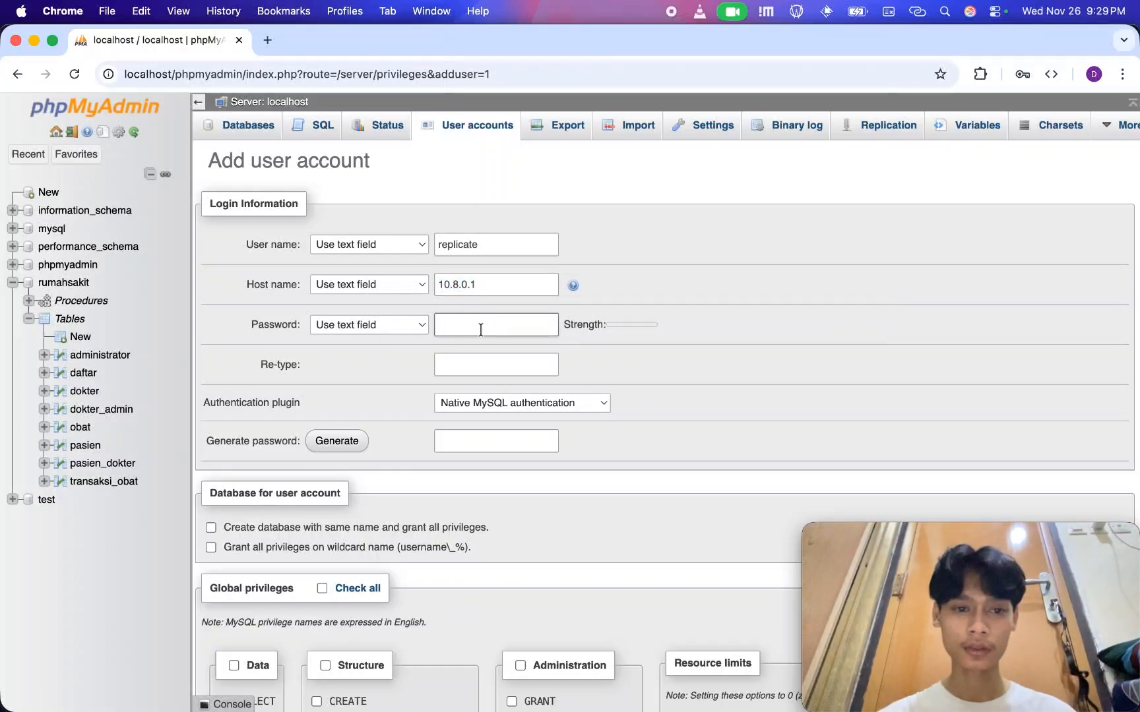
text(•••••••••)
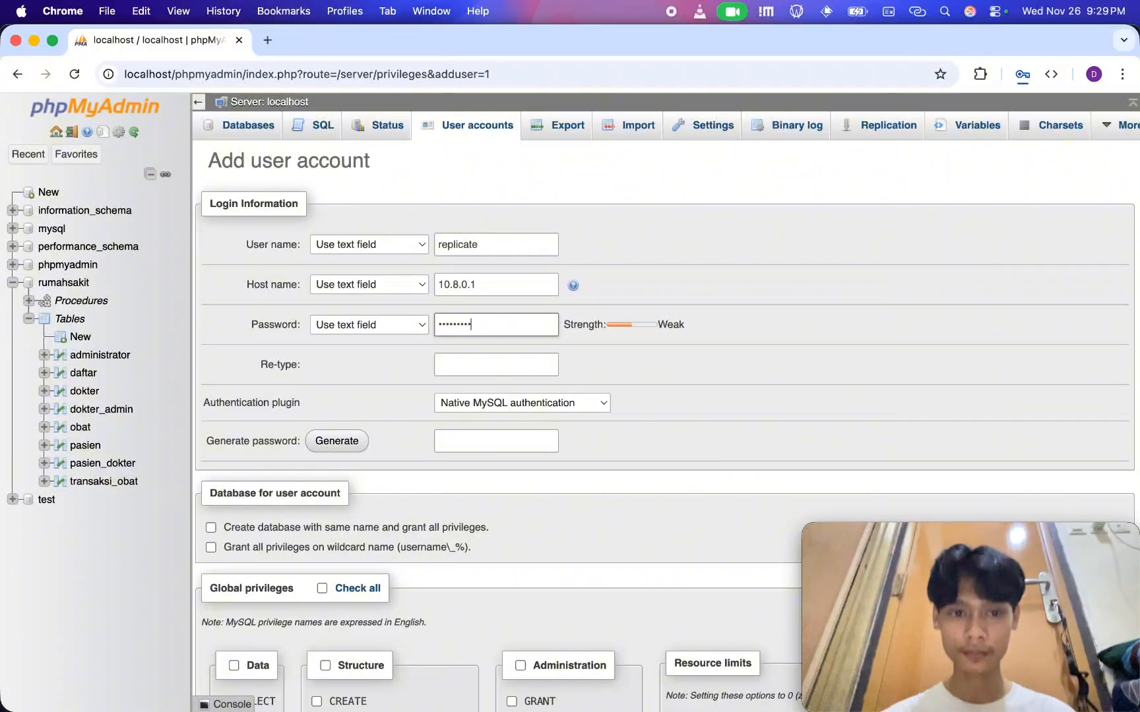
click(484, 368)
text(•••••••••)
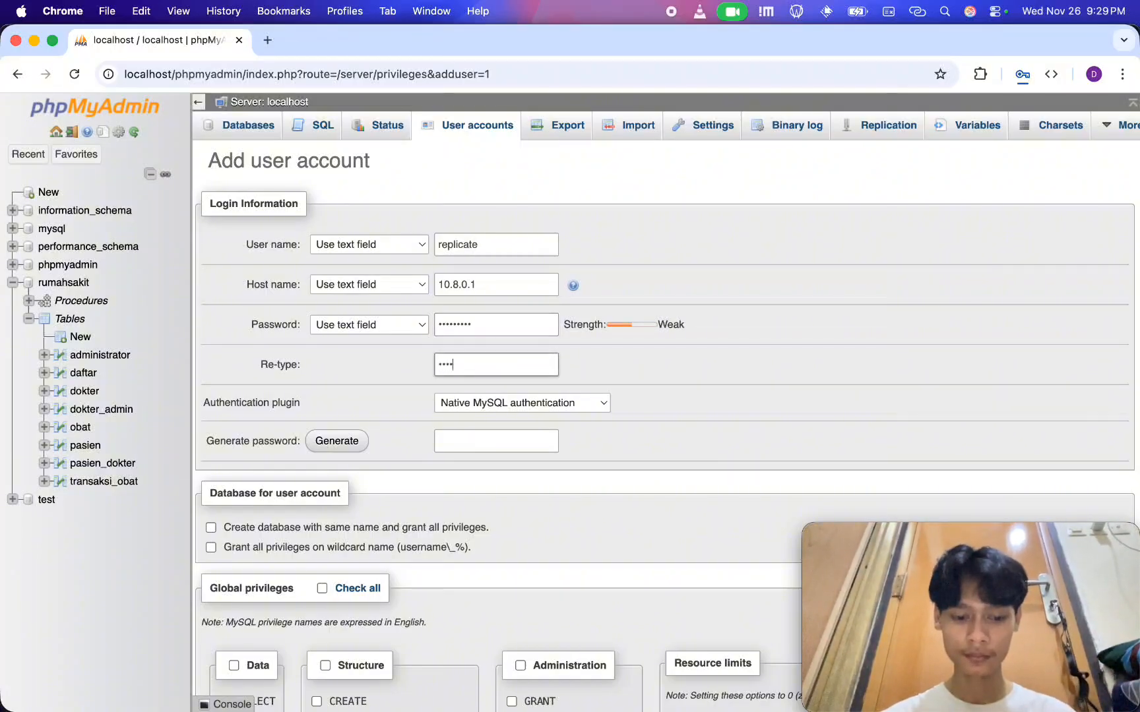
click(583, 476)
Grant the replicate account the REPLICATION SLAVE and REPLICATION CLIENT privileges and create the account
scroll(529, 451, down, 8)
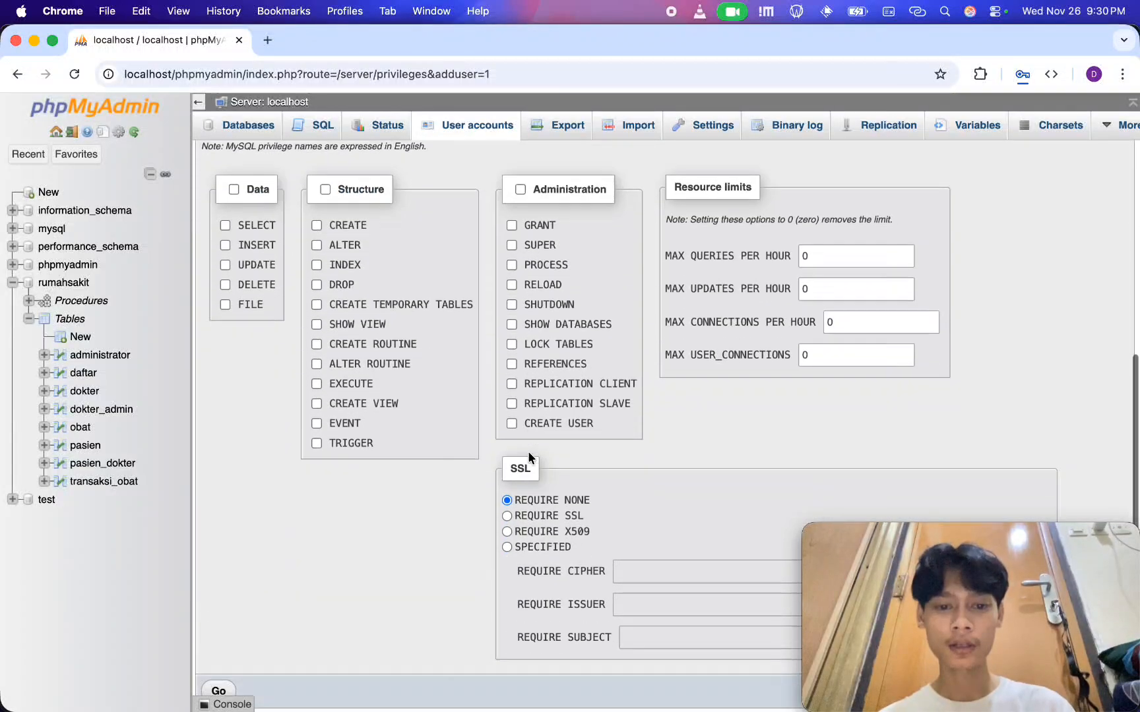
click(512, 364)
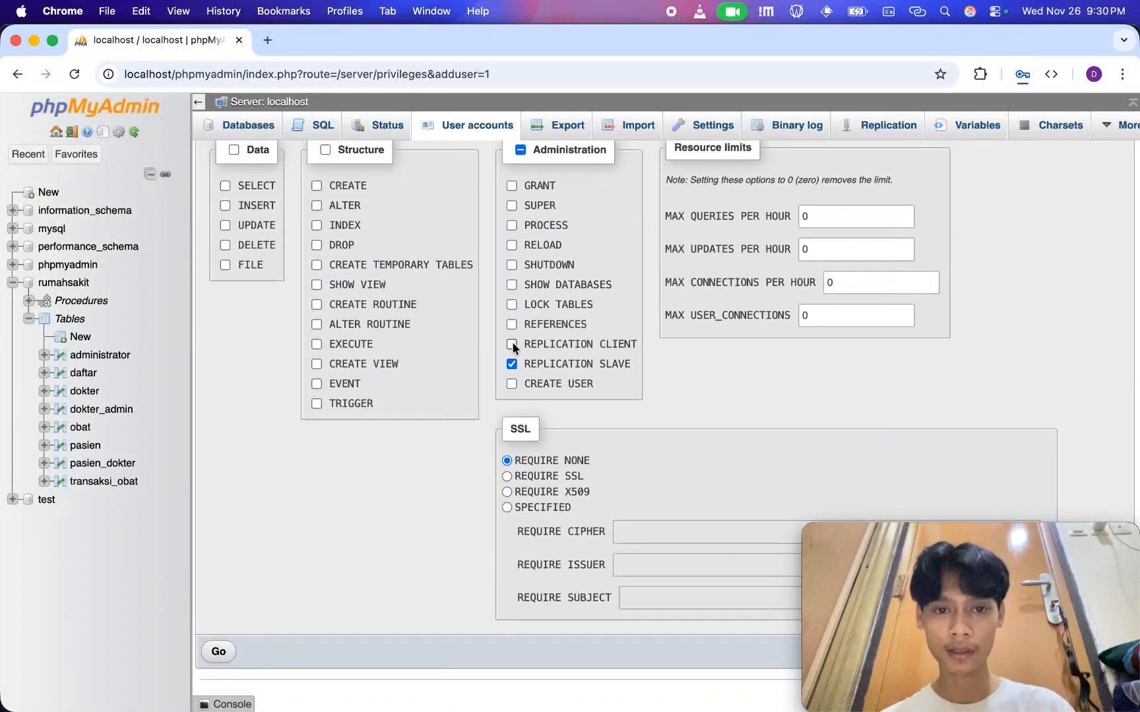
click(512, 344)
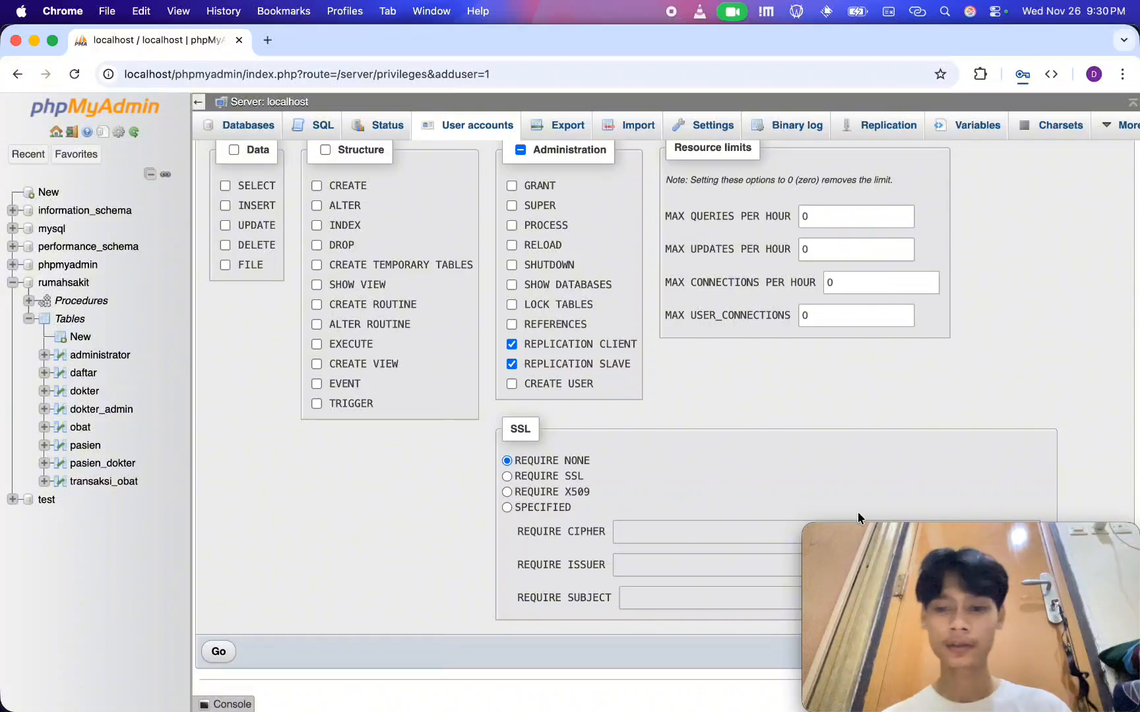
mouse_move(862, 549)
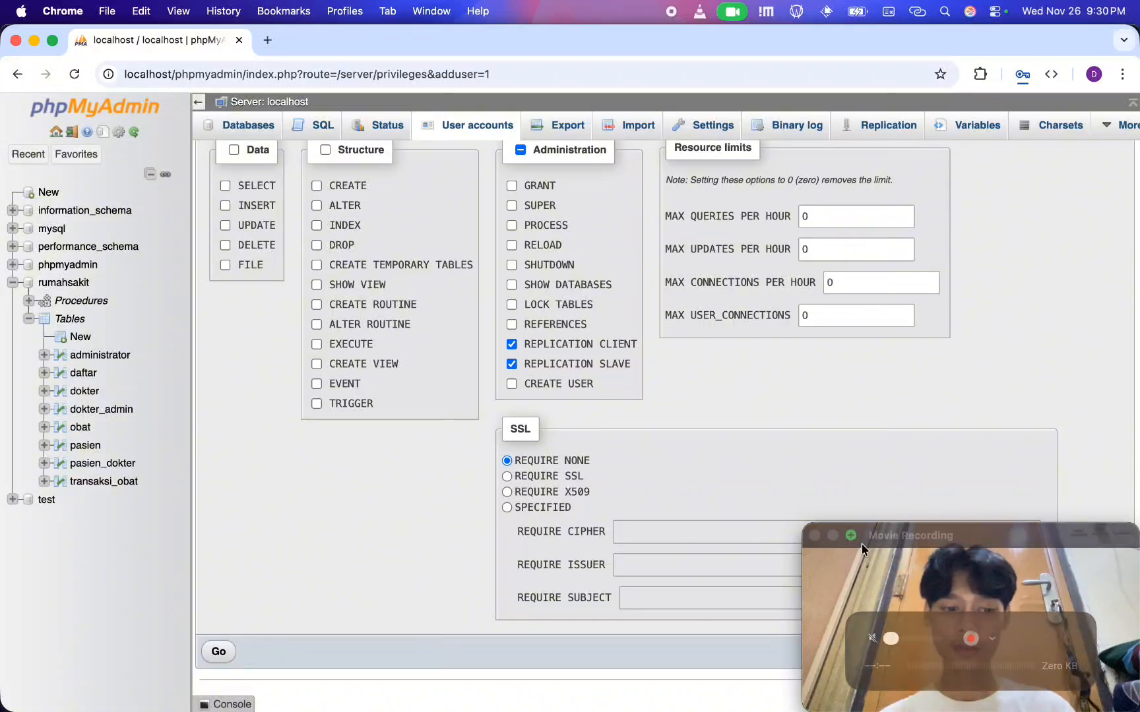
click(213, 652)
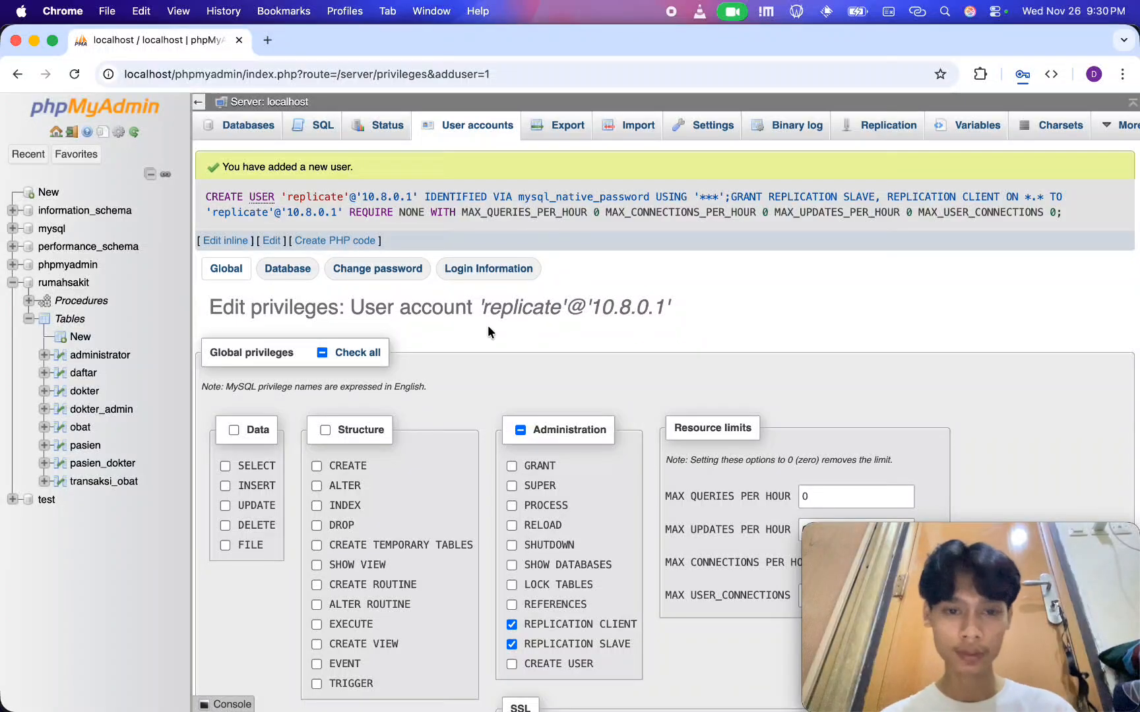
Check the new account's name and host, and return to the local server's Replication page
double_click(522, 311)
click(669, 317)
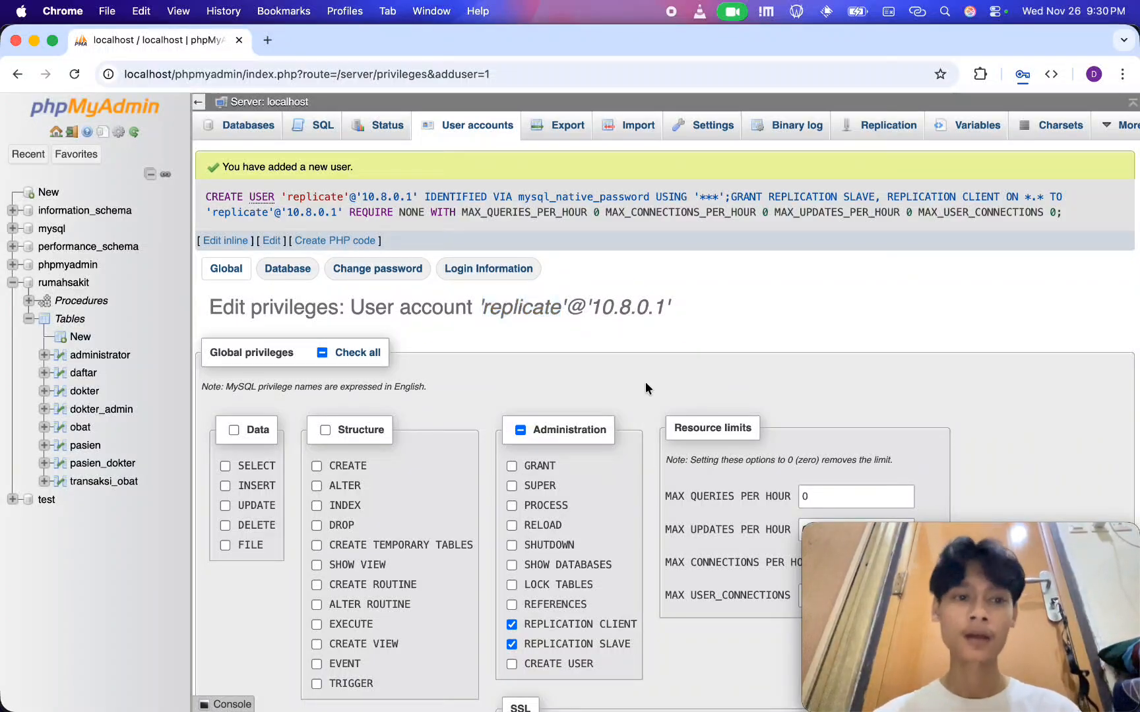
click(295, 106)
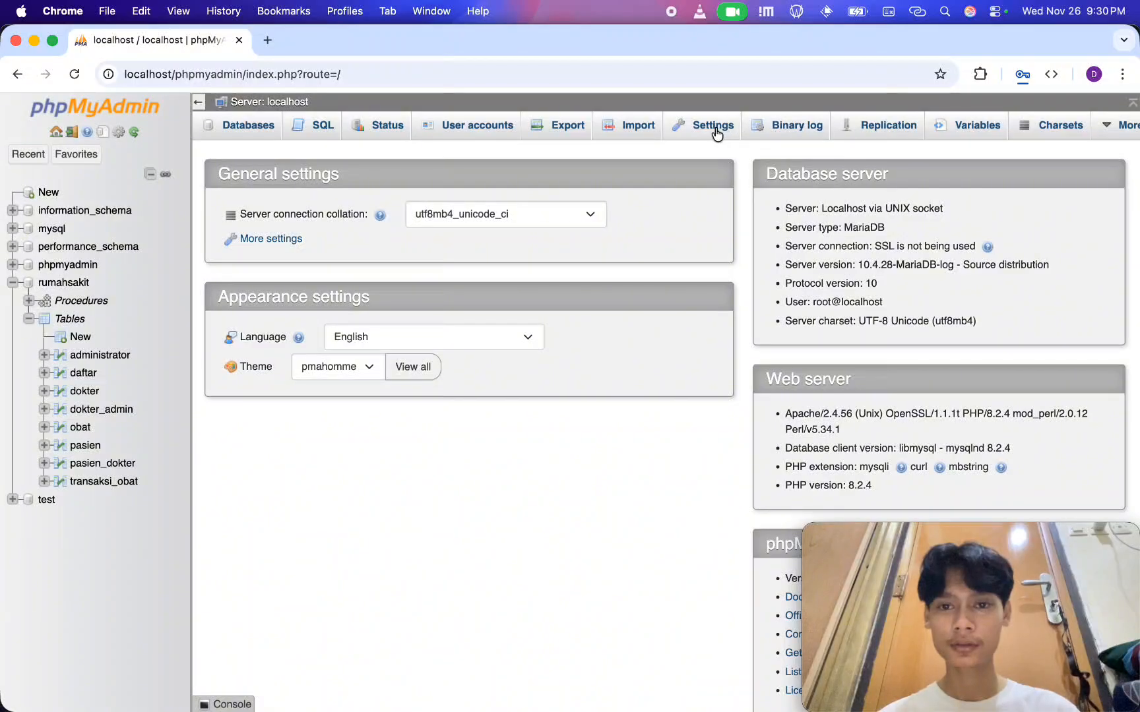
click(864, 136)
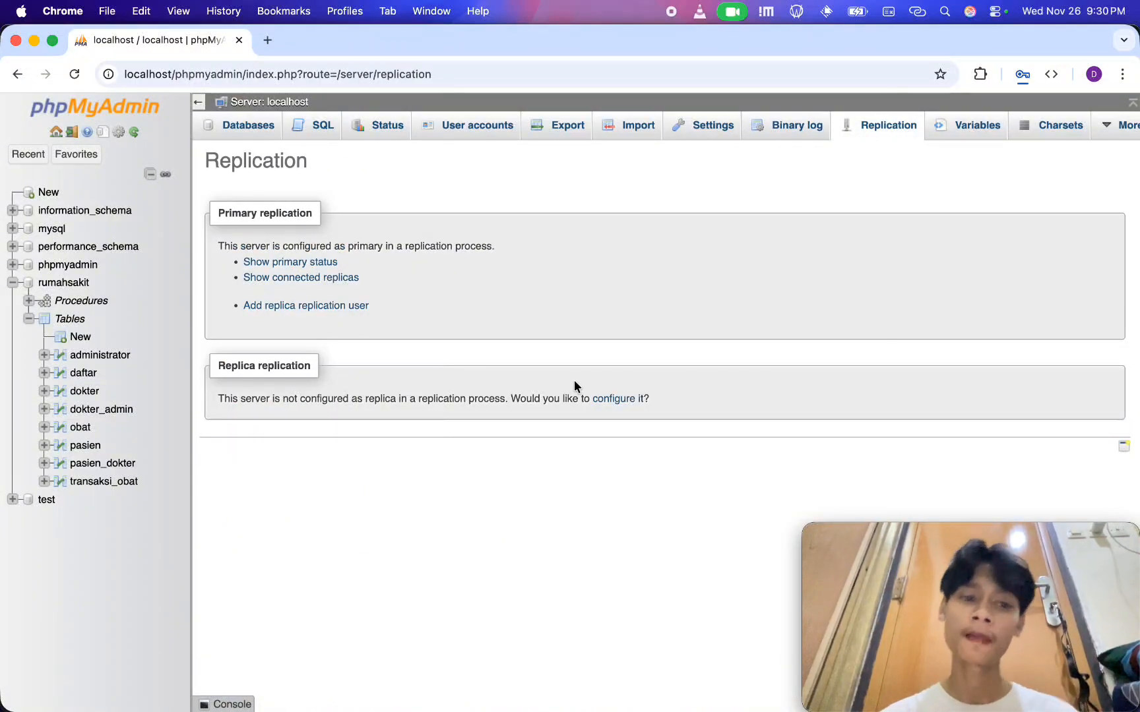
Switch to the VPS's phpMyAdmin in Safari and open the replica replication configuration
key(super+Tab)
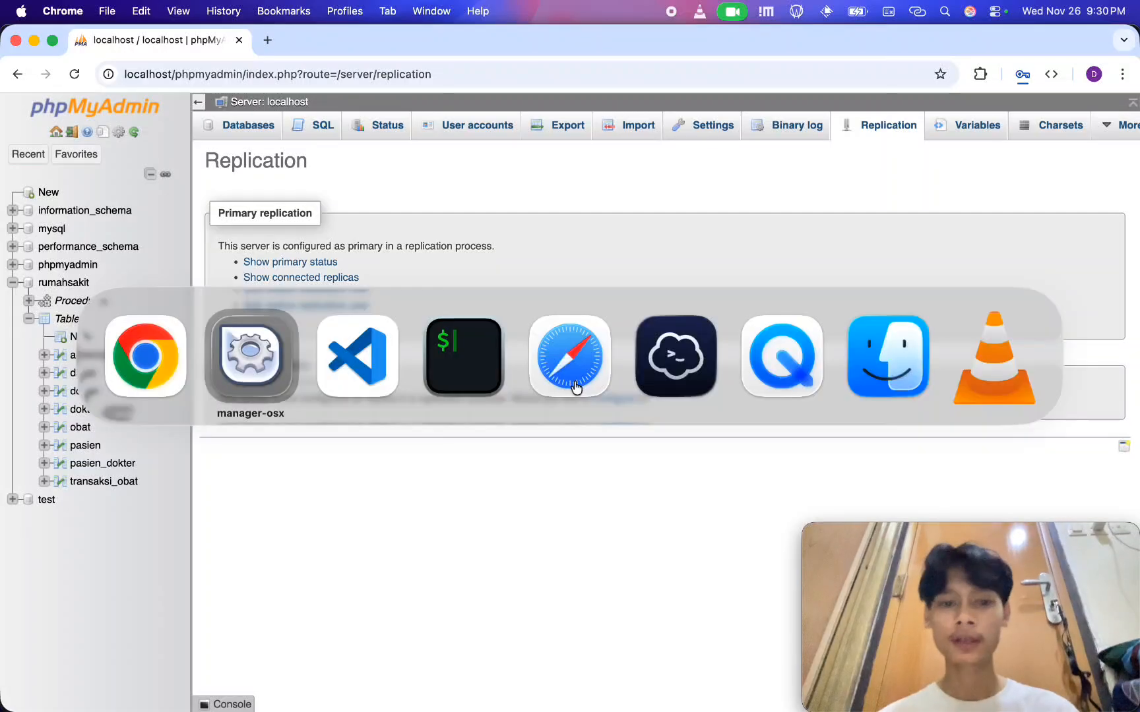
key(super+Tab)
key(super+Tab)
key(super+Tab)
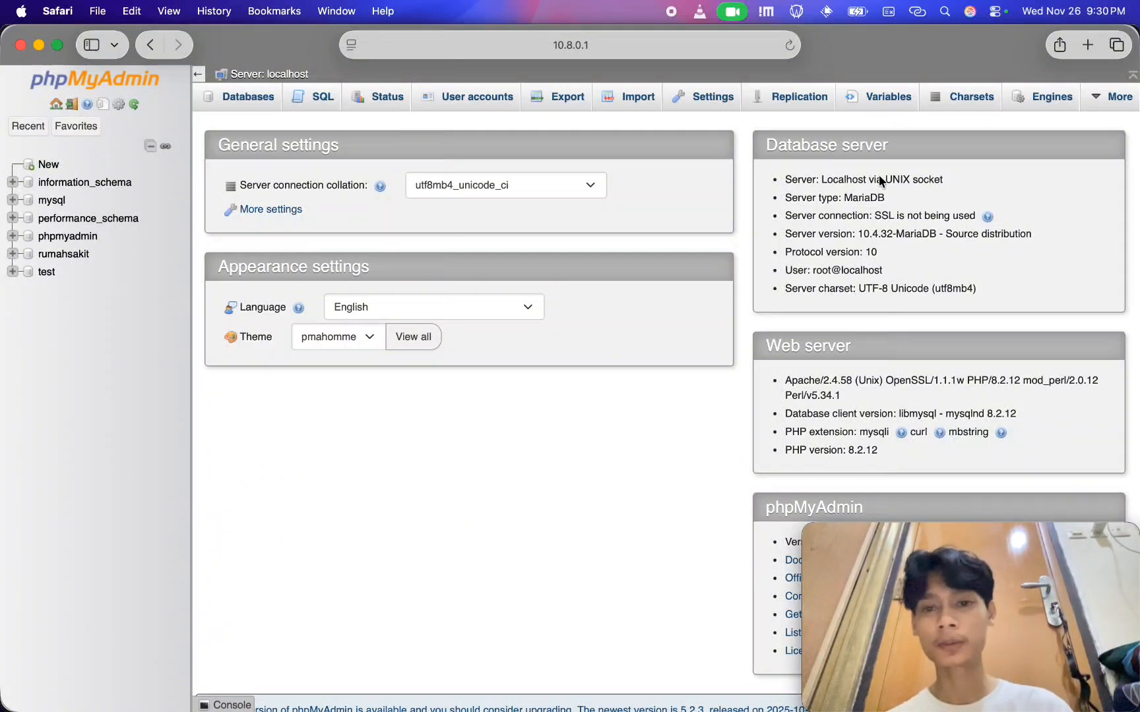
click(808, 103)
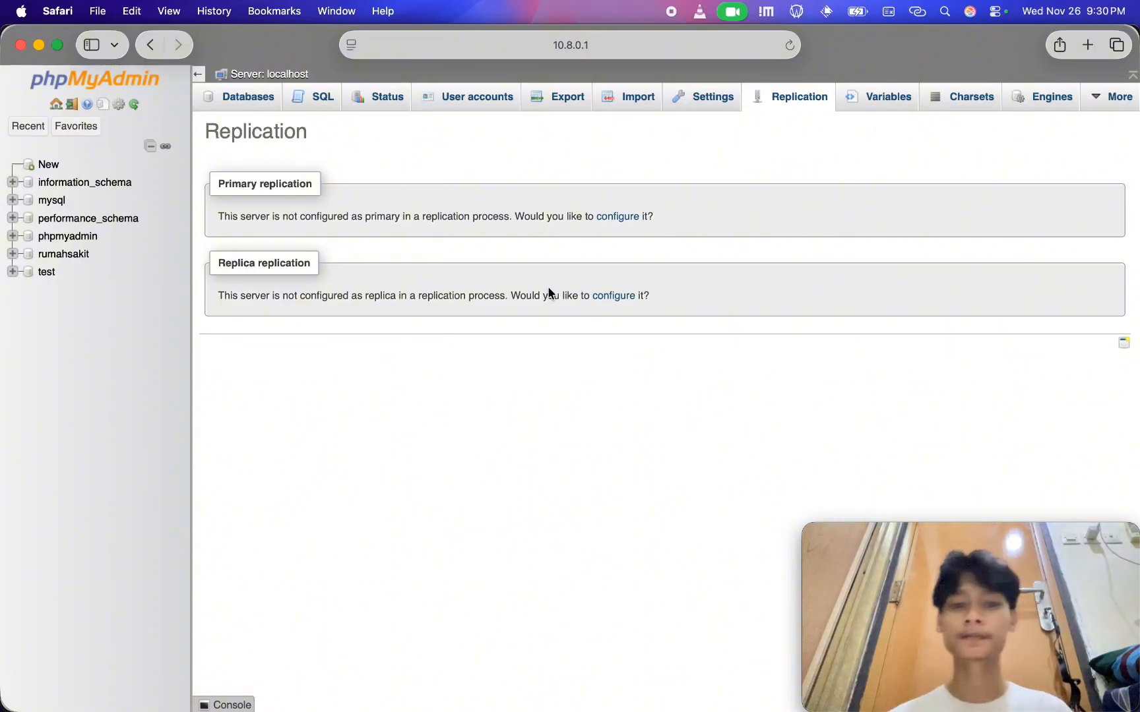
click(613, 296)
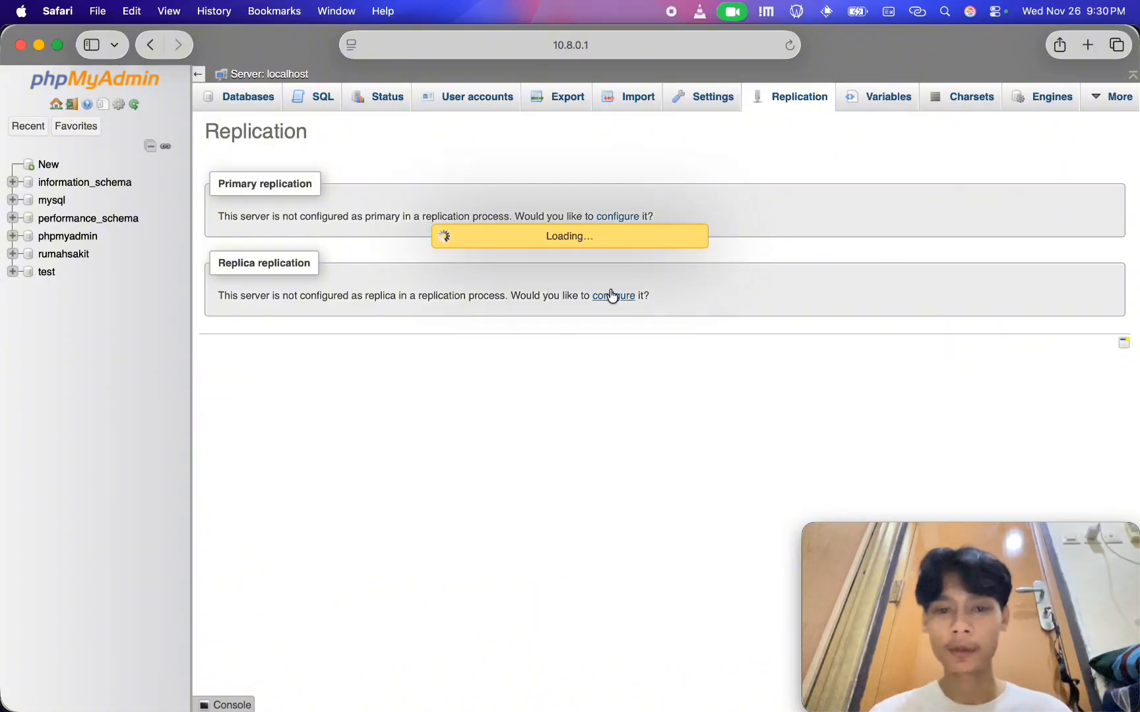
click(364, 278)
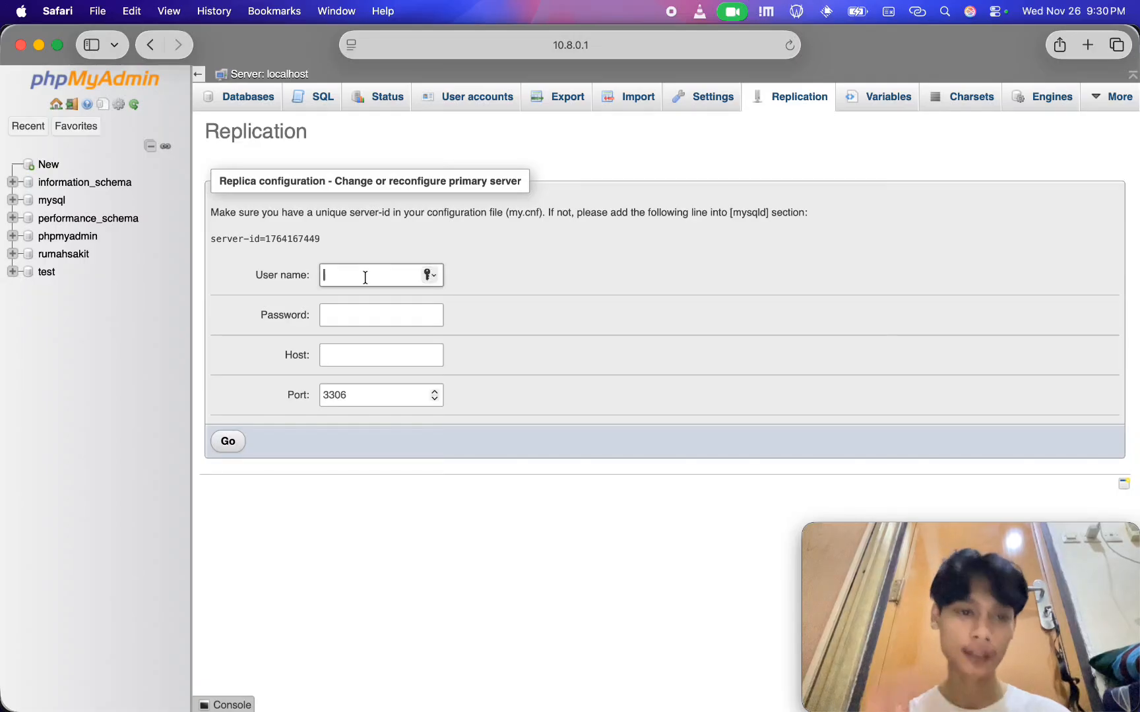
click(323, 233)
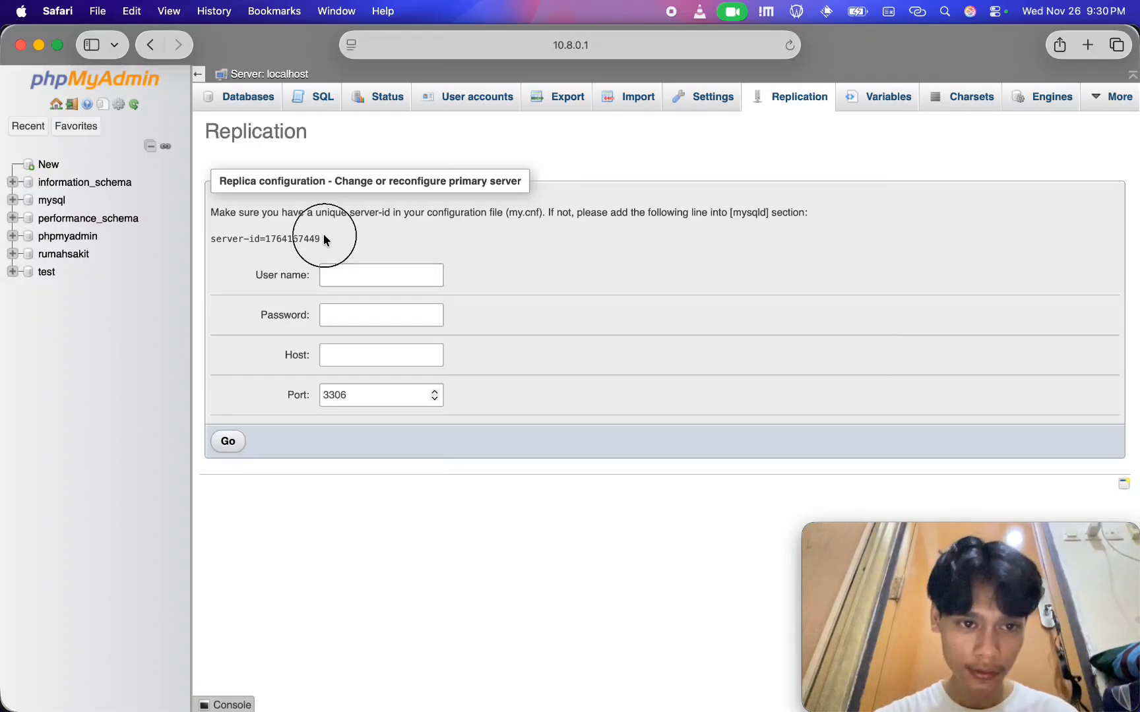
drag(326, 237, 209, 235)
key(super+c)
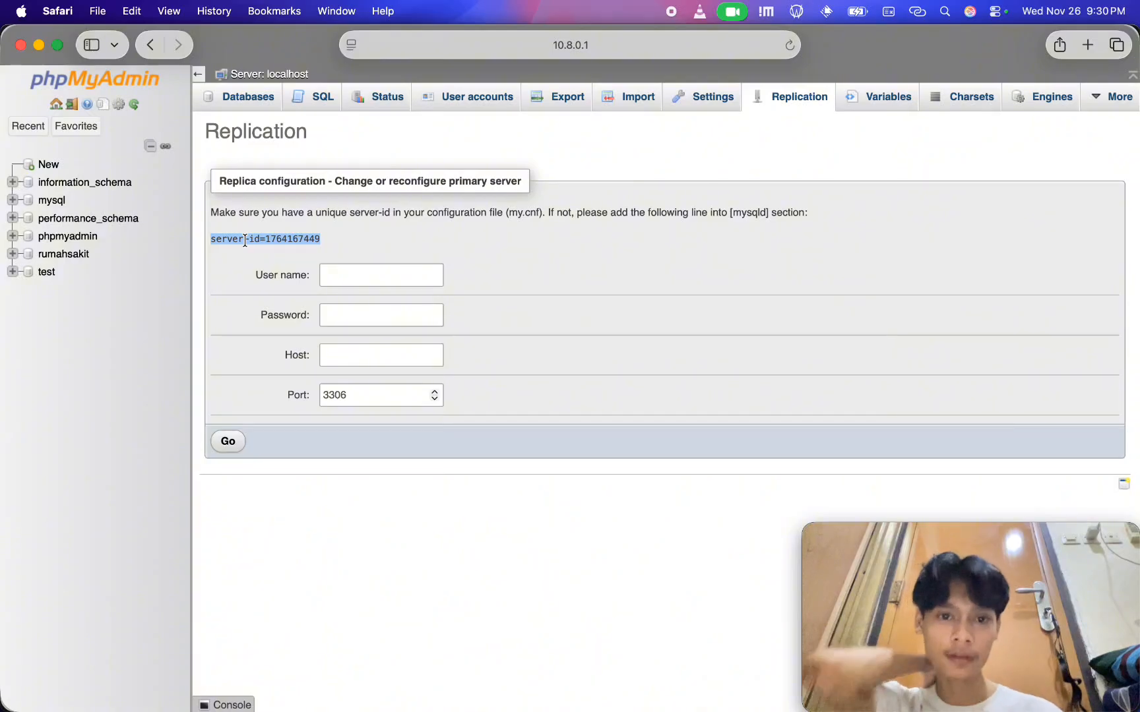
key(super+Tab)
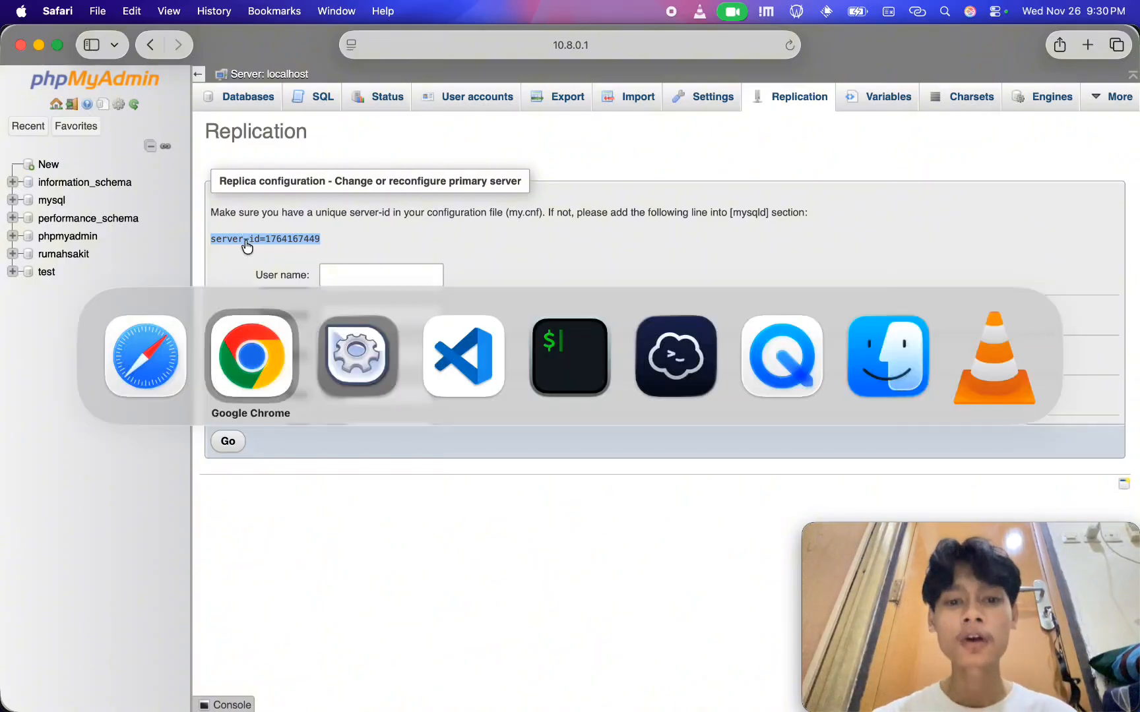
click(661, 349)
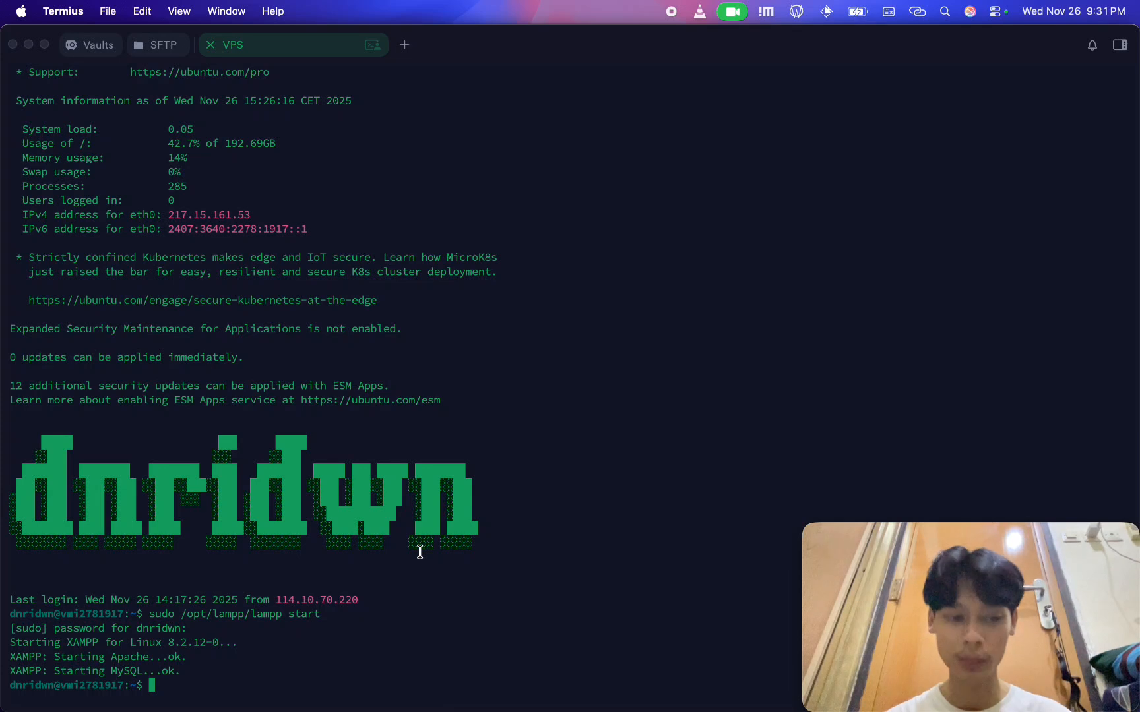
Open /opt/lampp/etc/my.cnf in nano with sudo rights on the VPS
text(/opt)
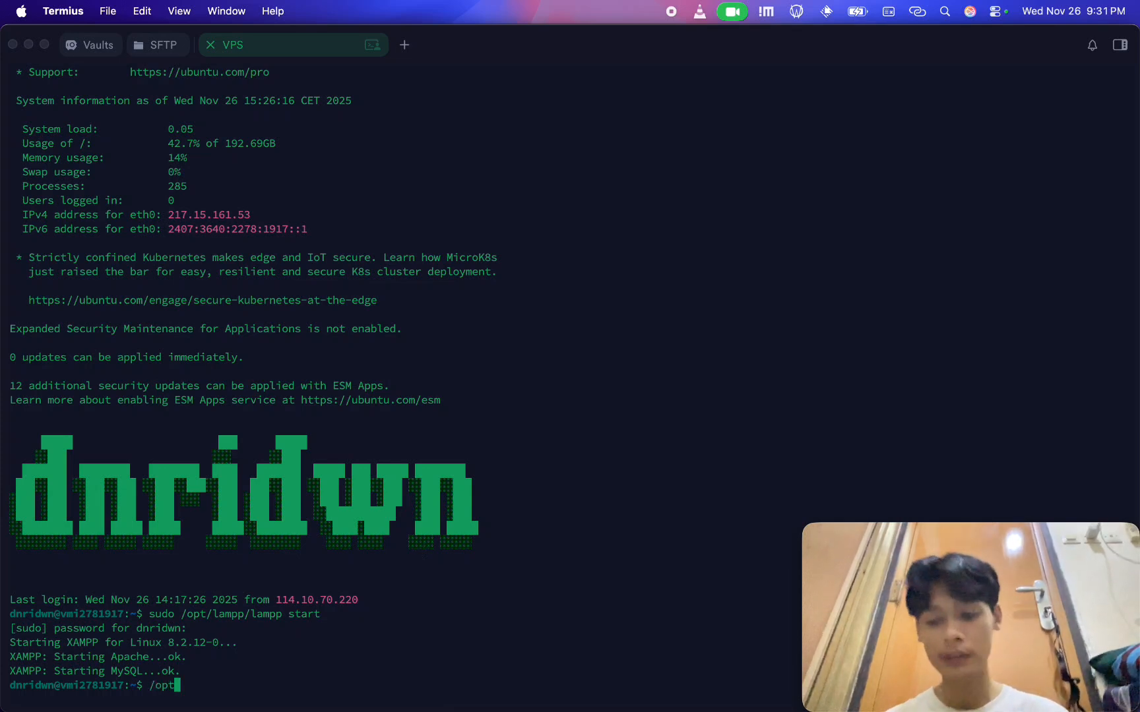
text(/lampp)
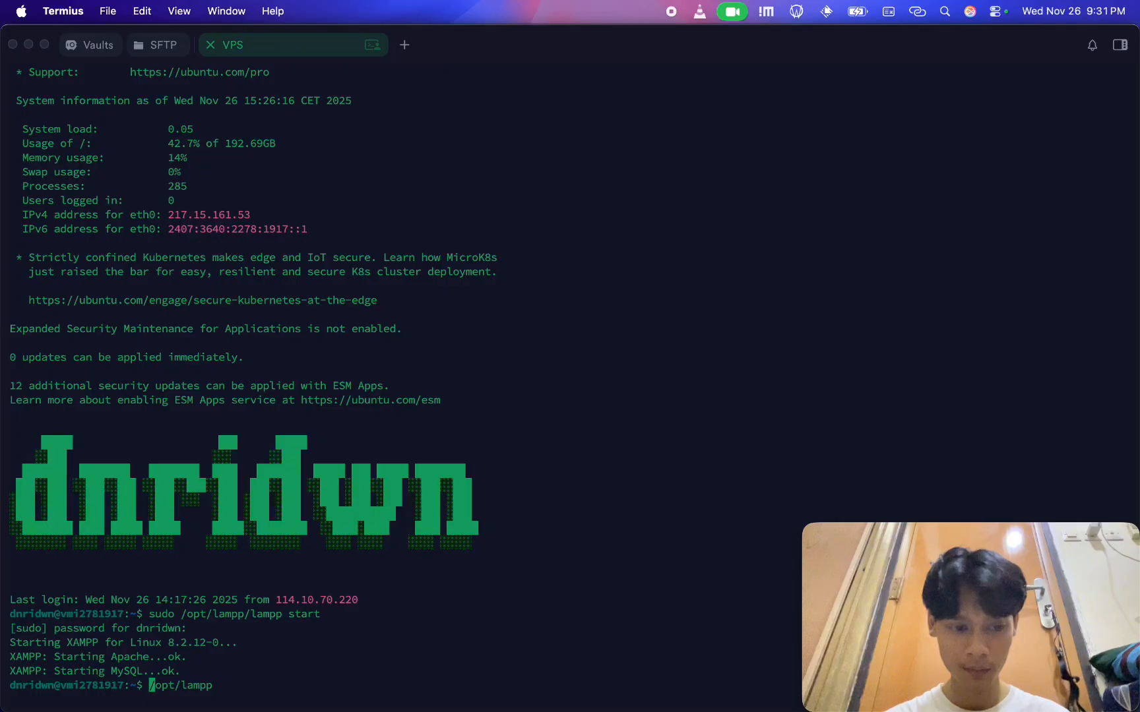
text(sudo nano)
key(alt+Right)
key(alt+Right)
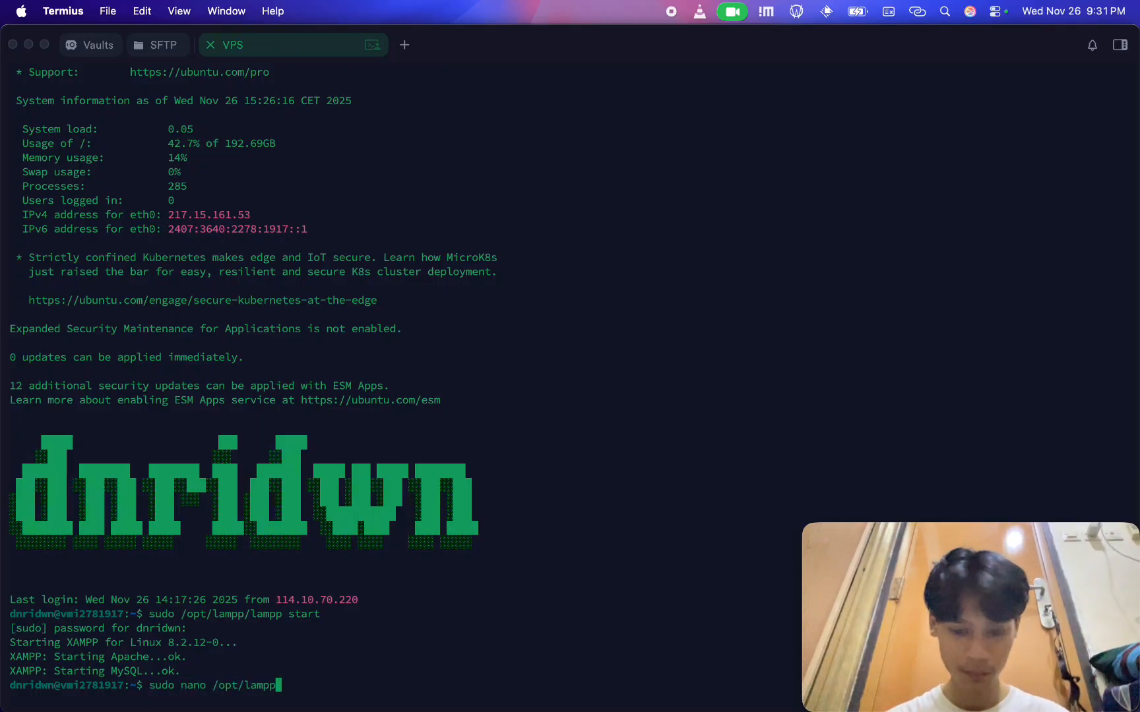
text(/etc/my.cnf)
key(Return)
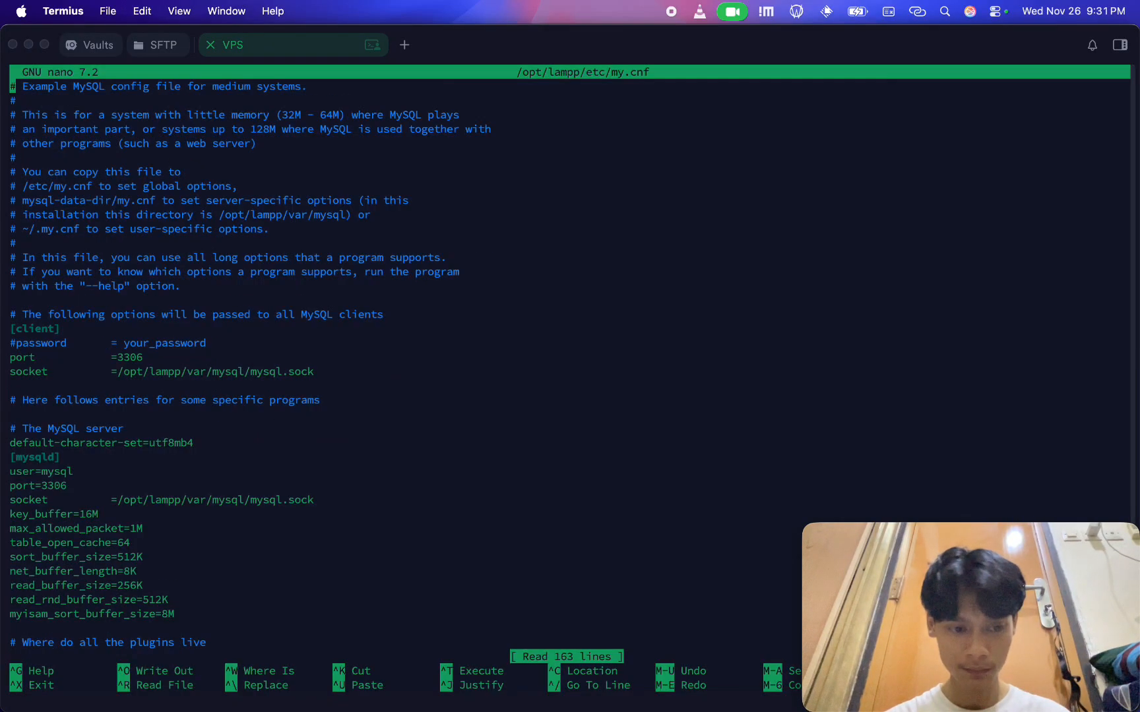
key(ctrl+w)
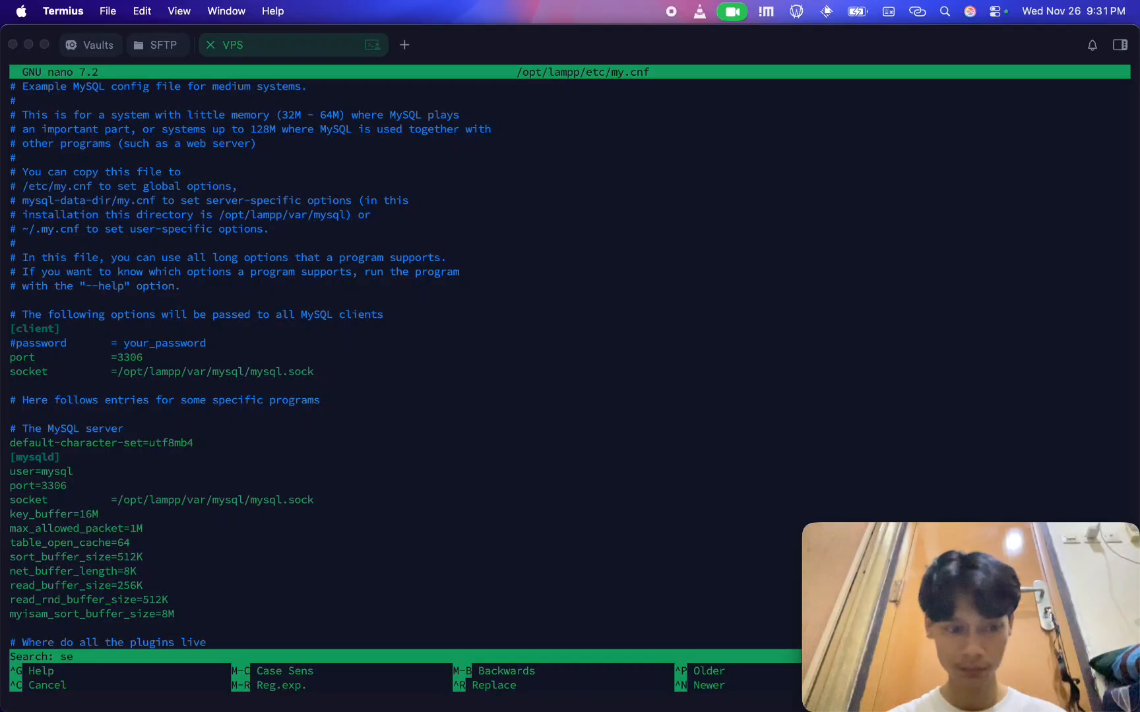
text(server-i)
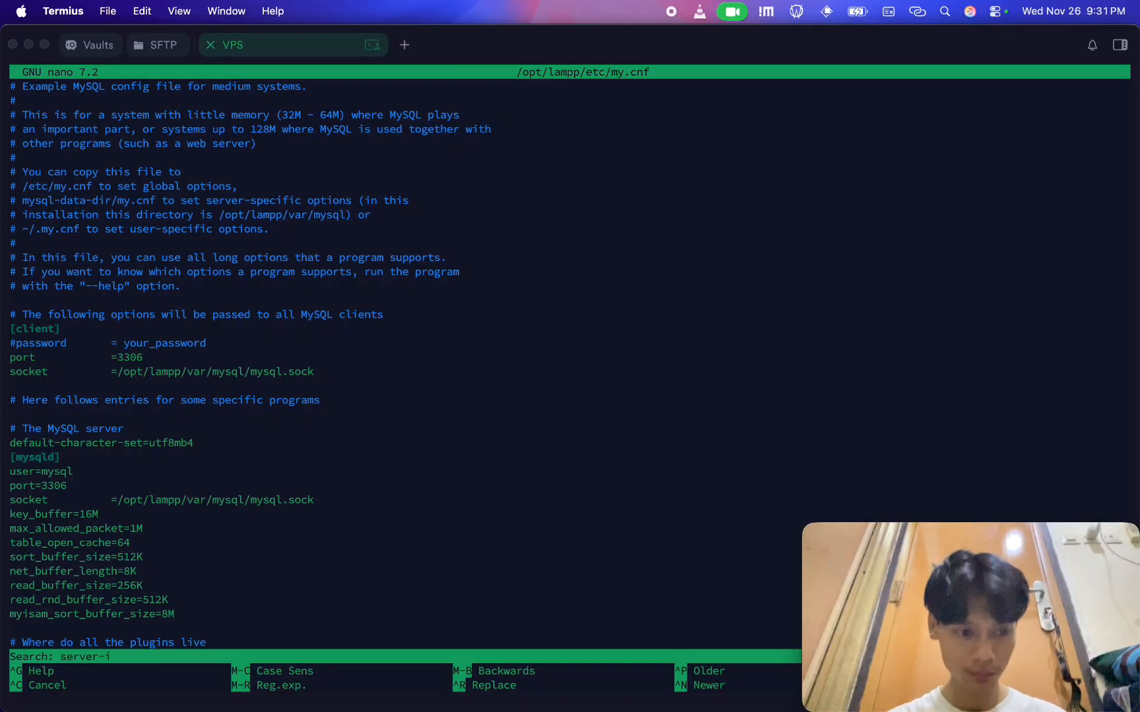
text(d)
key(Return)
key(Down)
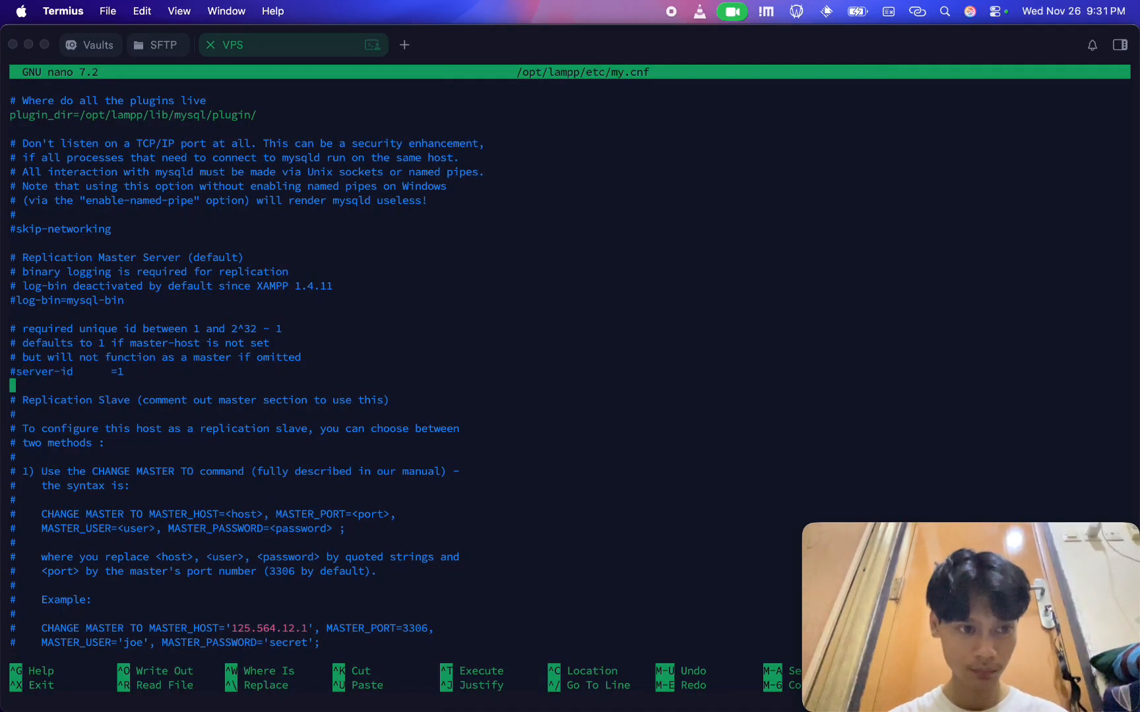
key(Return)
key(Return)
key(super+v)
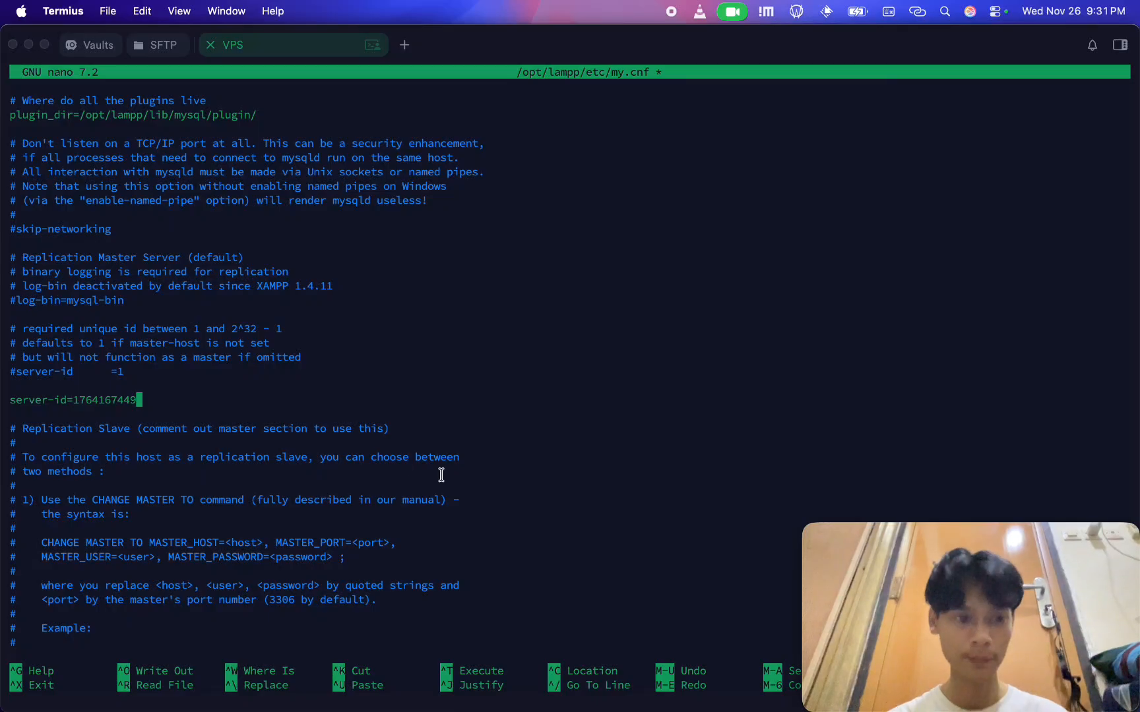
key(ctrl+o)
key(Return)
key(ctrl+x)
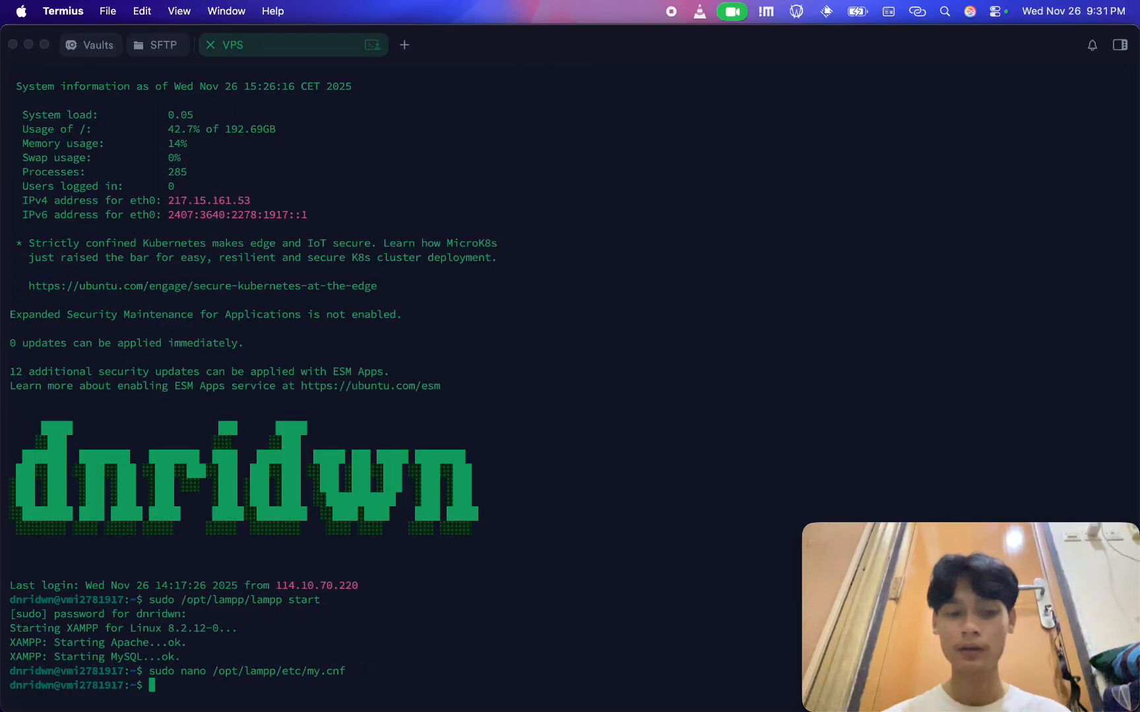
Stop XAMPP on the VPS with sudo /opt/lampp/lampp stop
text(/opt)
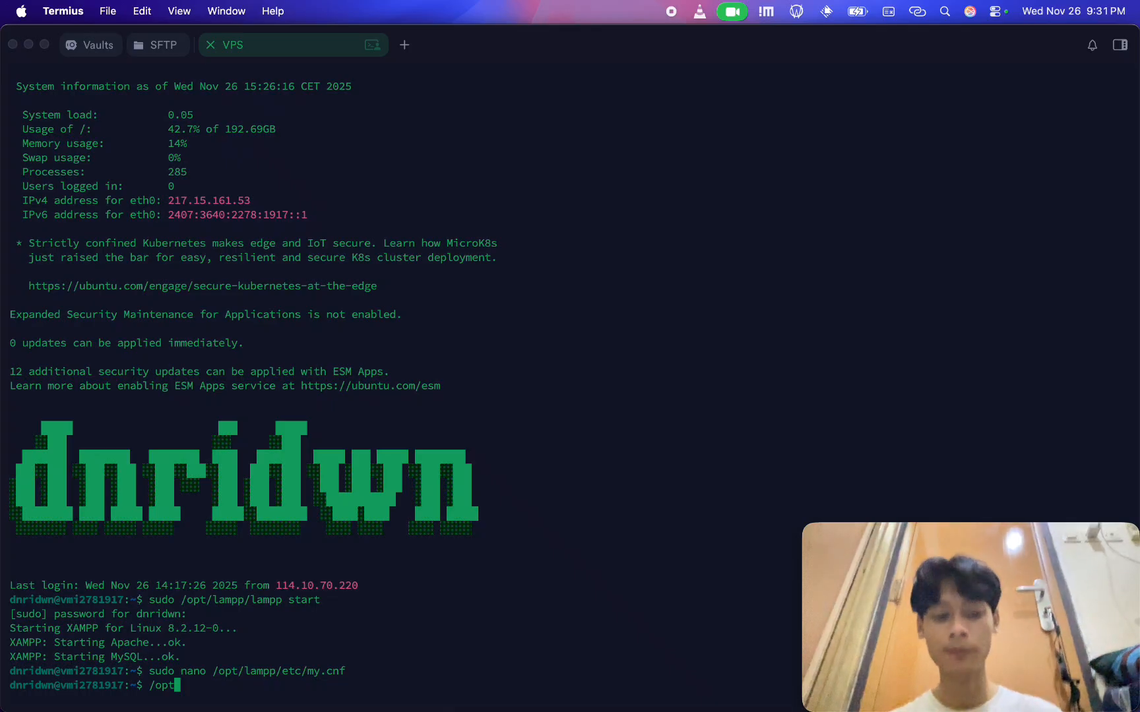
text(/lampp/)
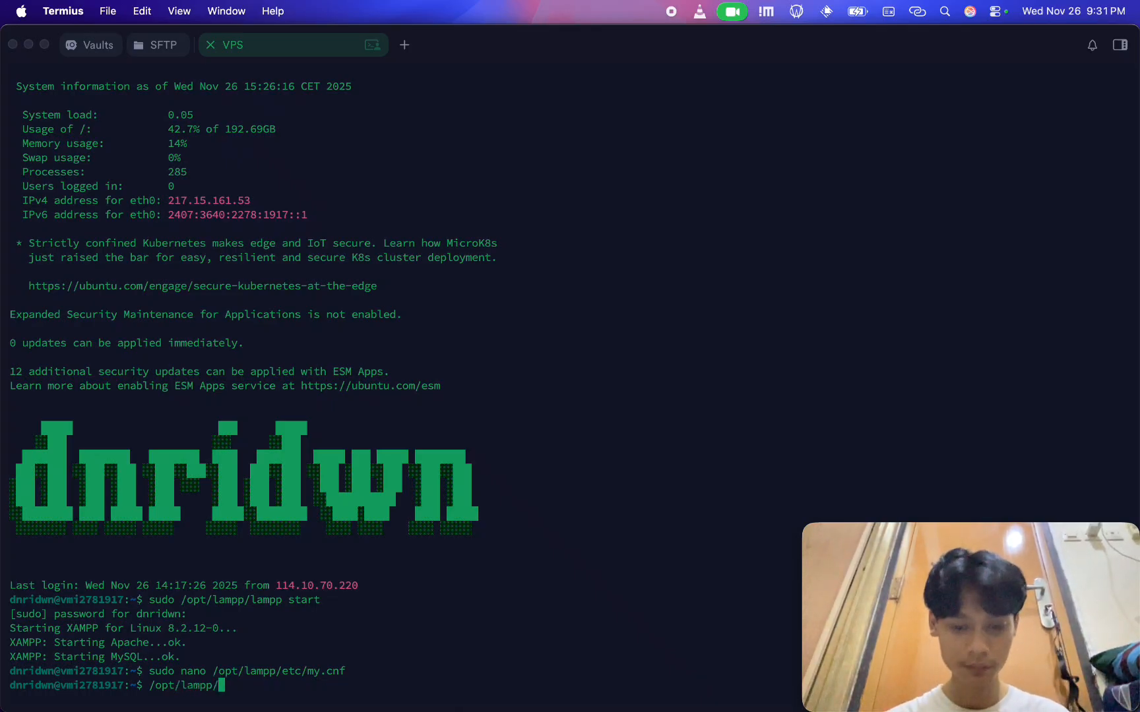
text(lampp )
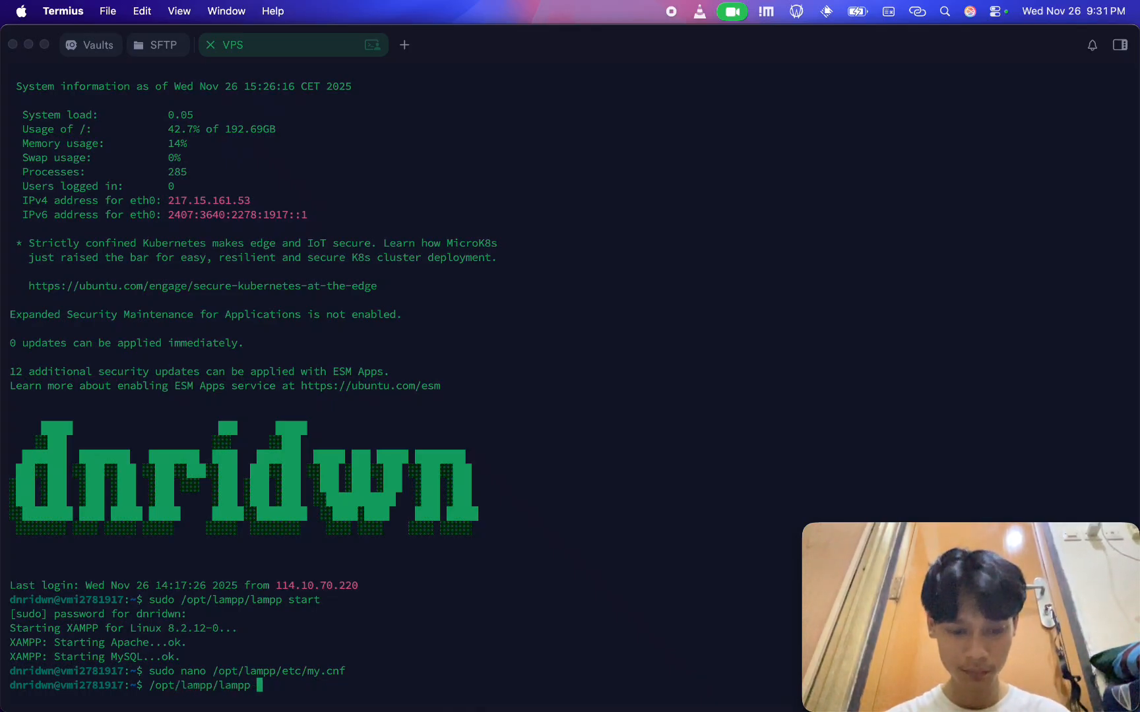
text(stop)
key(Left)
key(Left)
key(Left)
key(Left)
key(Left)
key(Left)
key(Left)
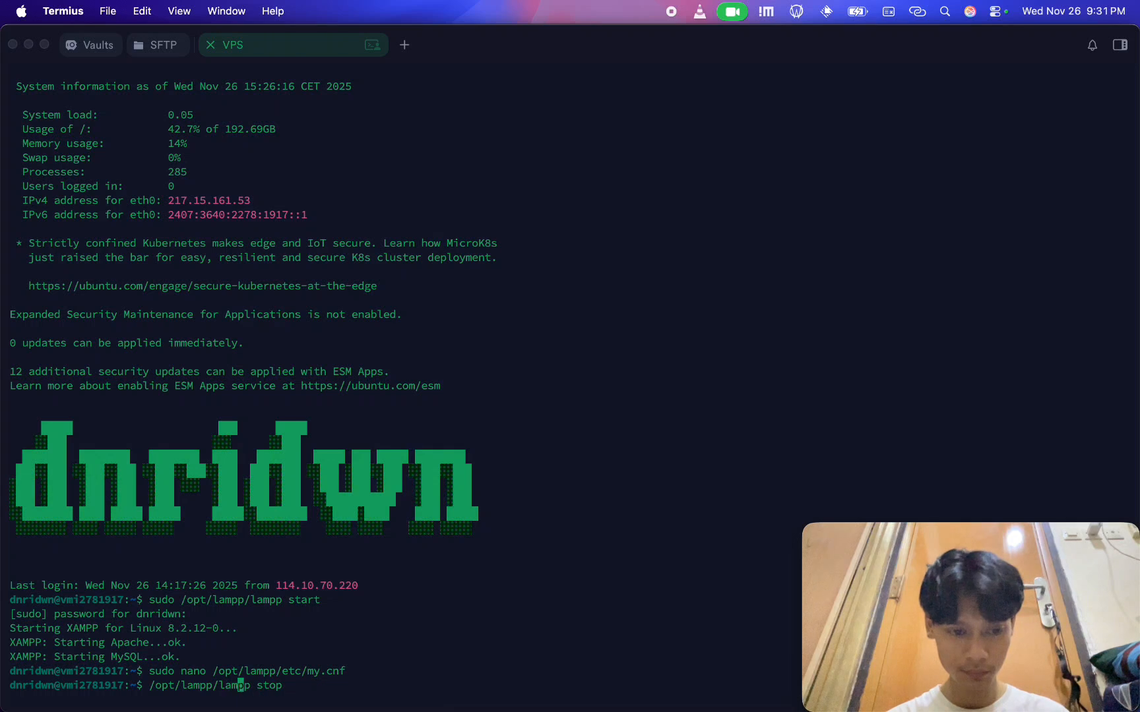
key(Left)
key(Left)
key(Left)
key(Left)
key(Left)
key(Left)
key(Left)
key(Left)
key(Left)
key(Left)
key(Left)
key(Left)
key(Left)
key(Left)
text(sudo)
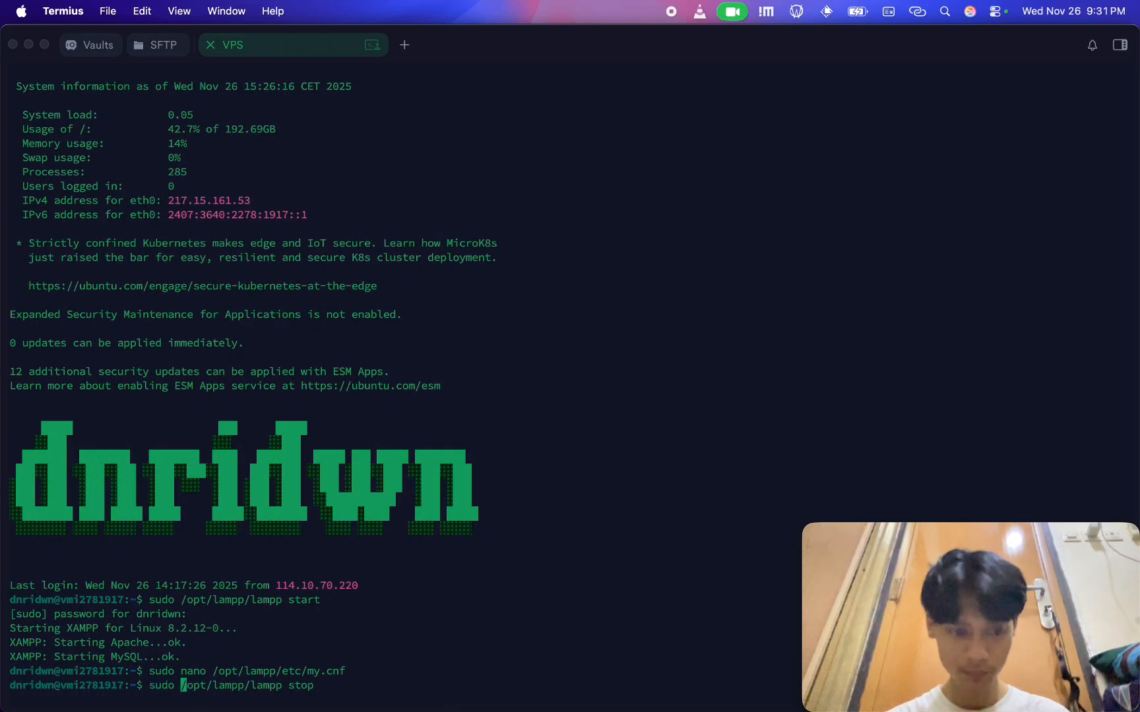
key(Return)
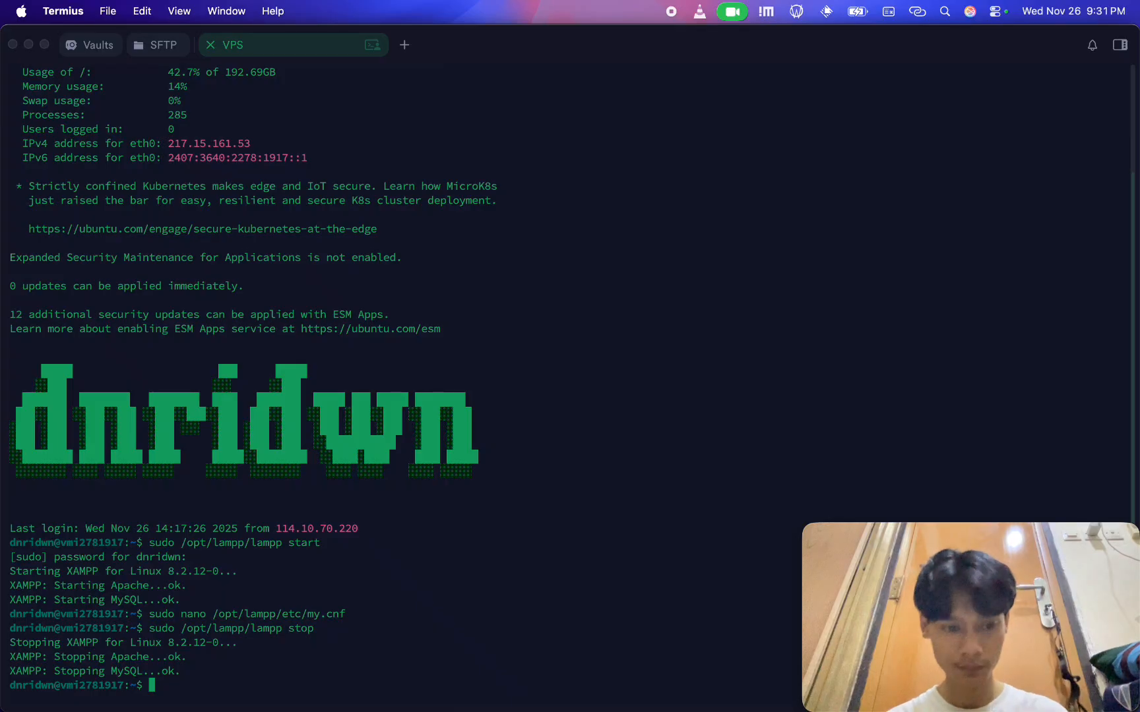
Start XAMPP on the VPS again with sudo /opt/lampp/lampp start
key(Up)
key(BackSpace)
key(BackSpace)
text(art)
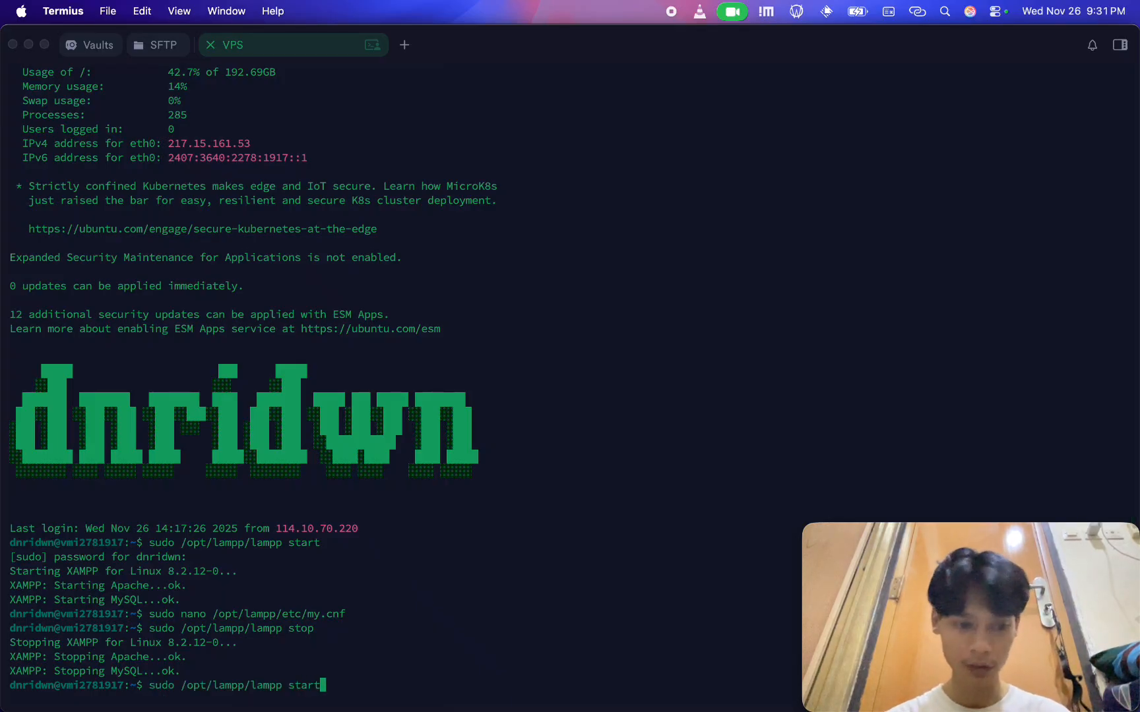
key(Return)
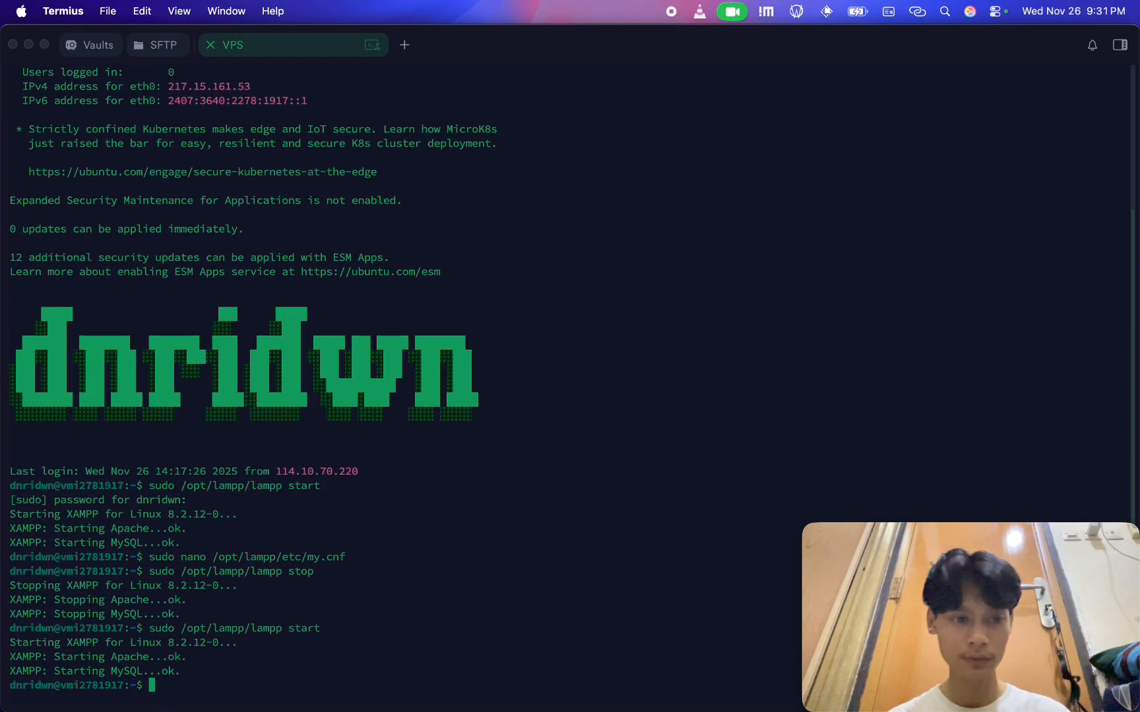
Switch to the VPS's phpMyAdmin in Safari and enter replicate as the primary connection's user name
key(super+Tab)
key(super+Tab)
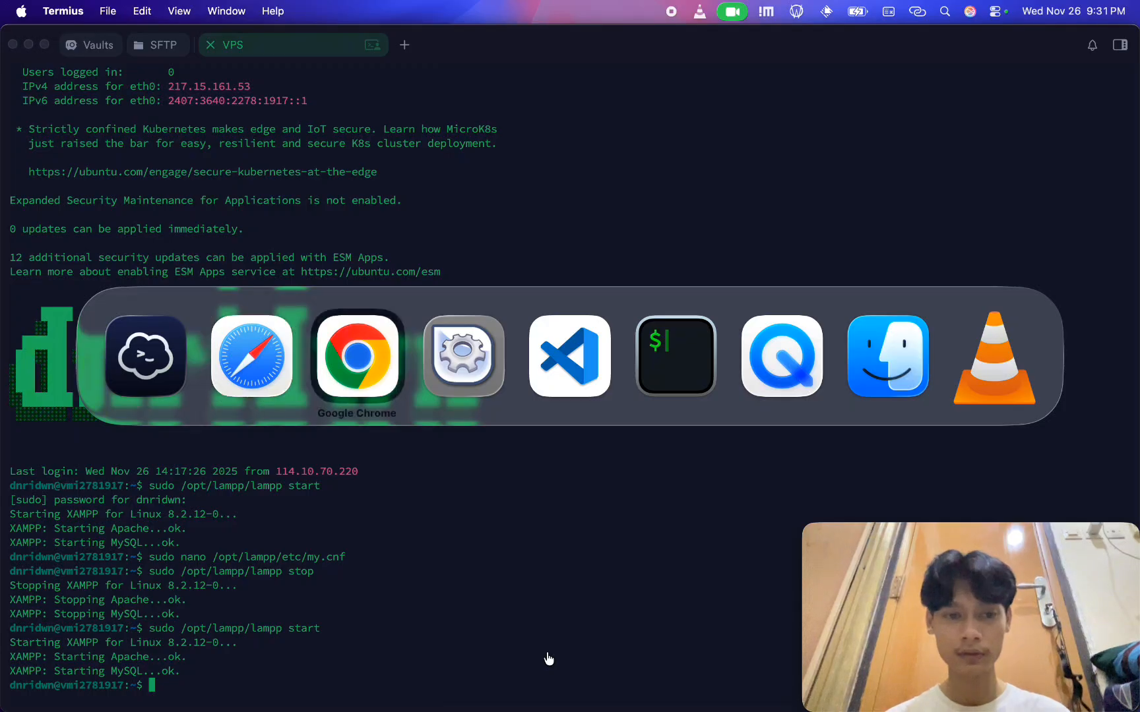
key(super+shift+Tab)
key(super+Tab)
key(super+shift+Tab)
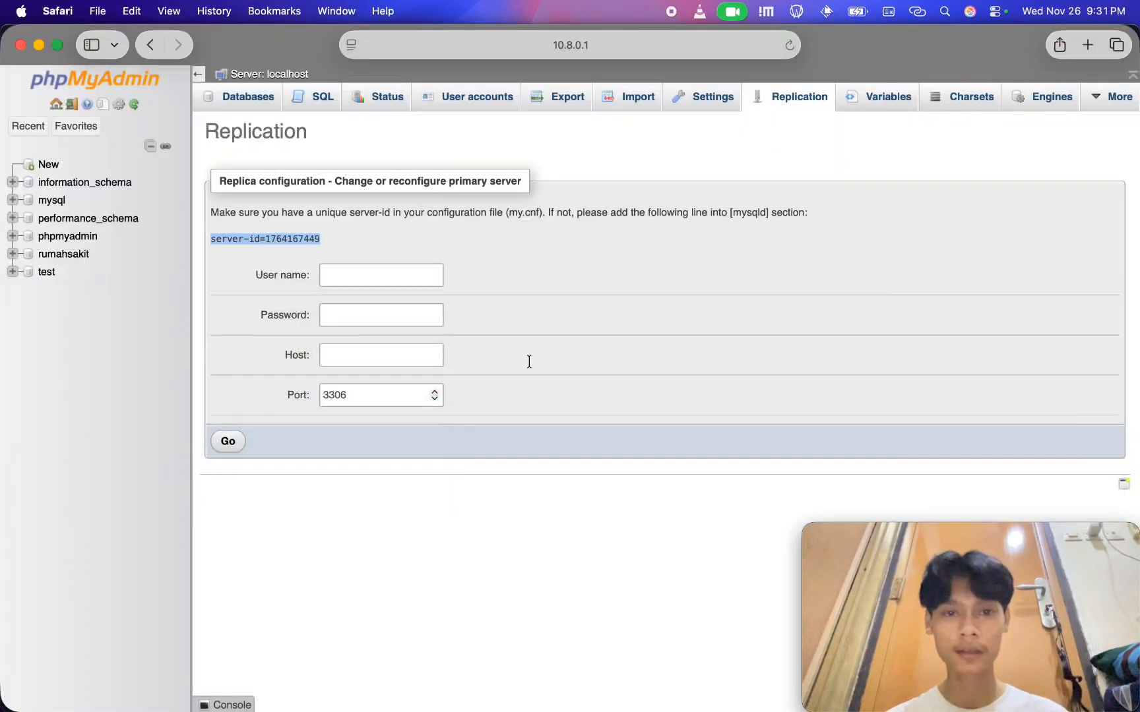
click(427, 274)
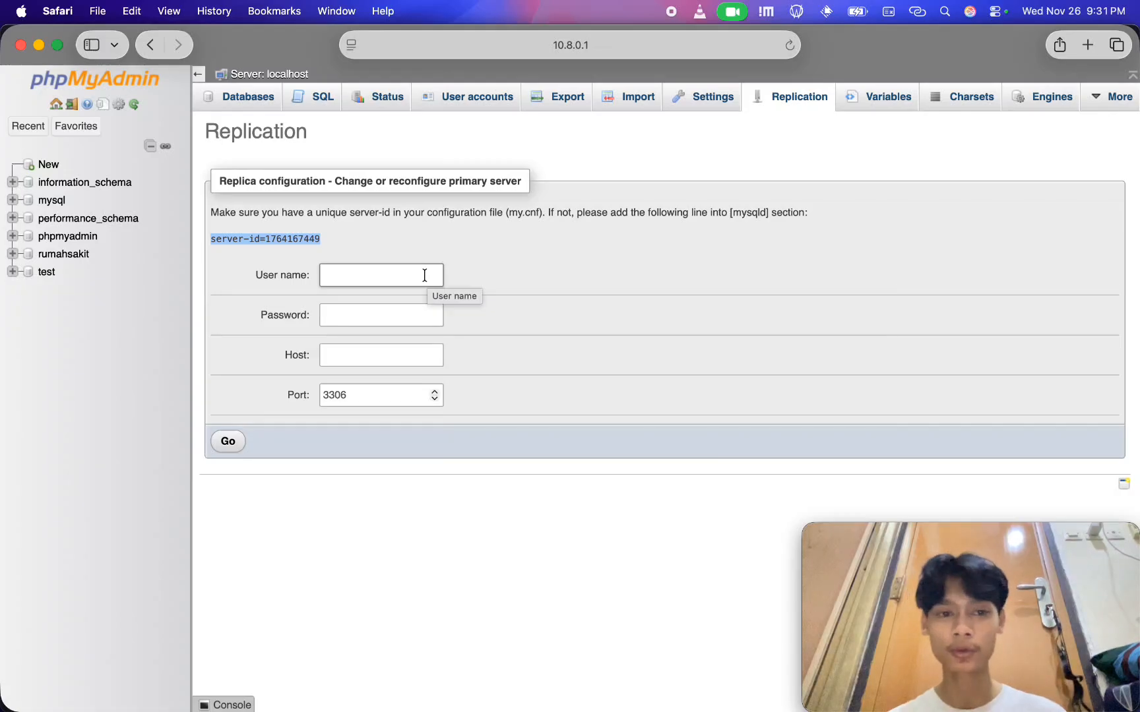
click(424, 275)
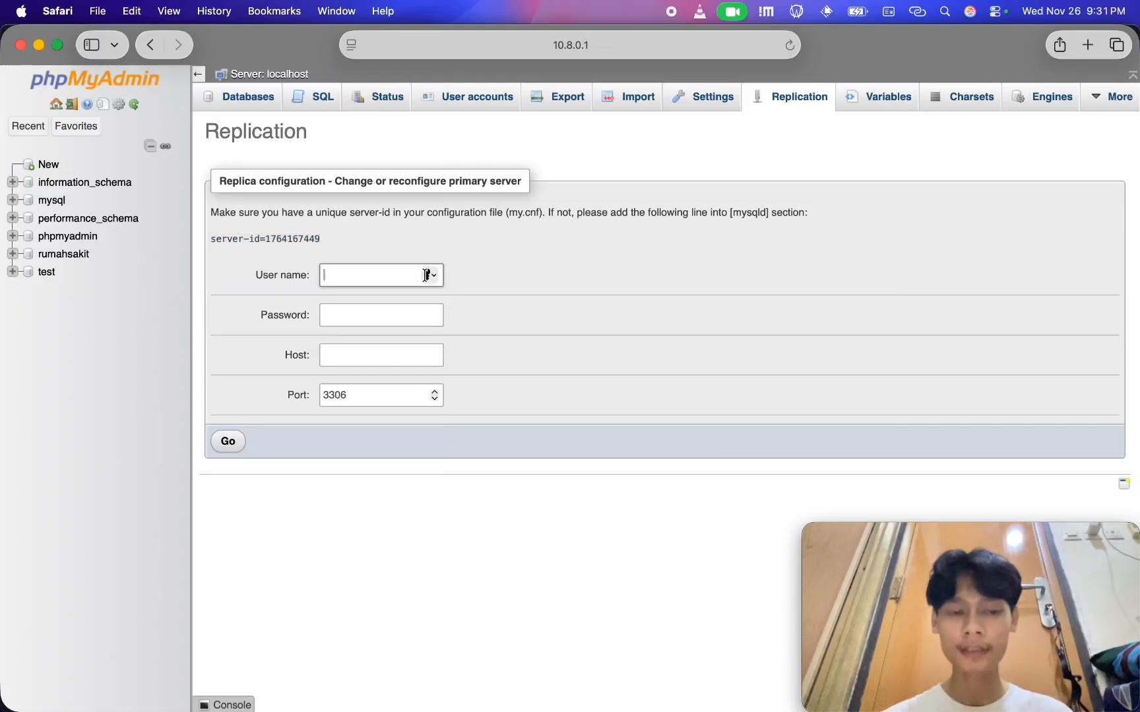
text(replicate)
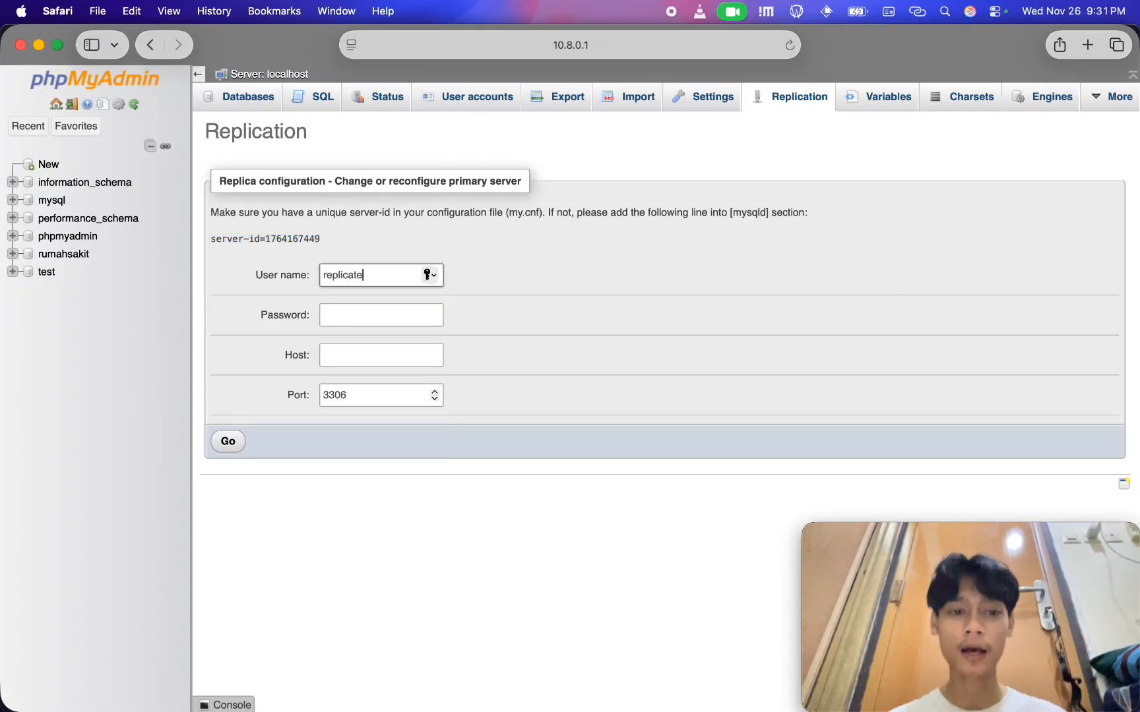
Enter the replication account's password and host 10.8.0.5, submit the primary server configuration, and decline saving the password
click(348, 310)
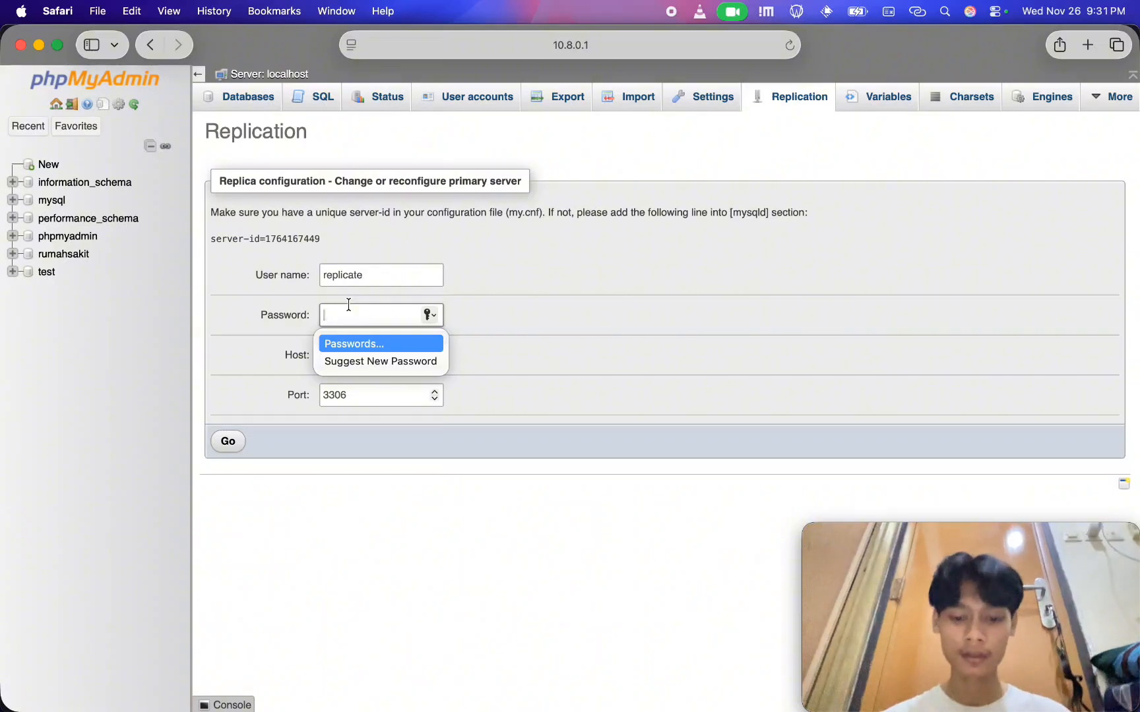
text(123456789)
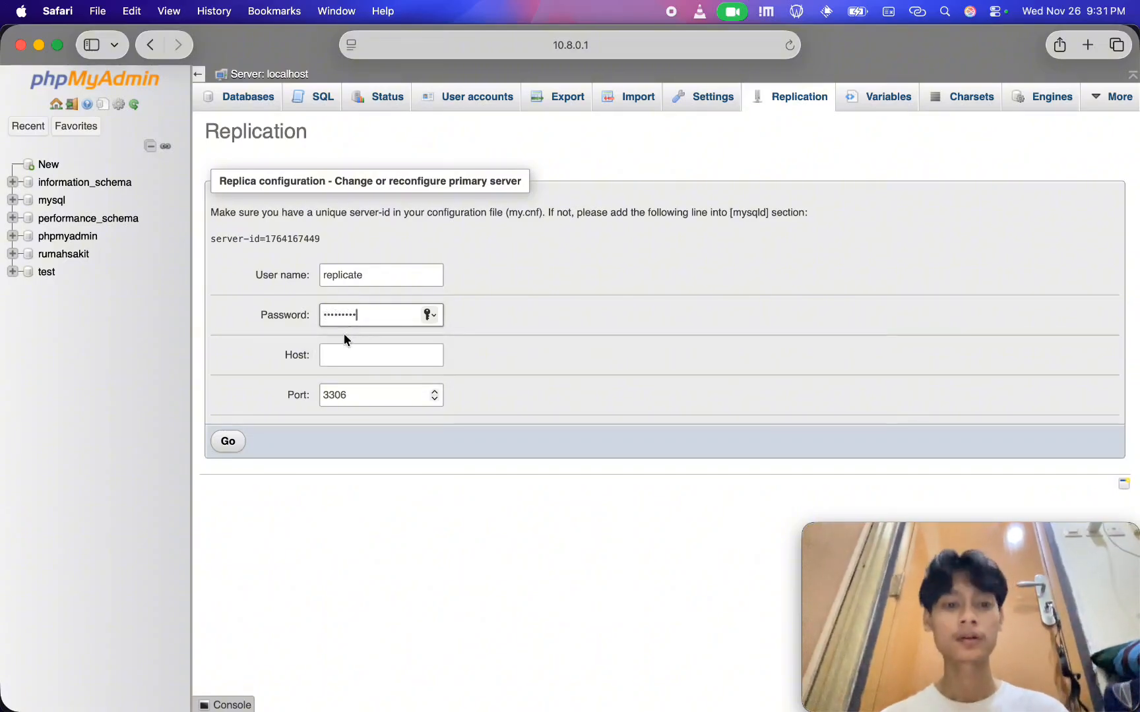
click(350, 350)
text(10.8.0.5)
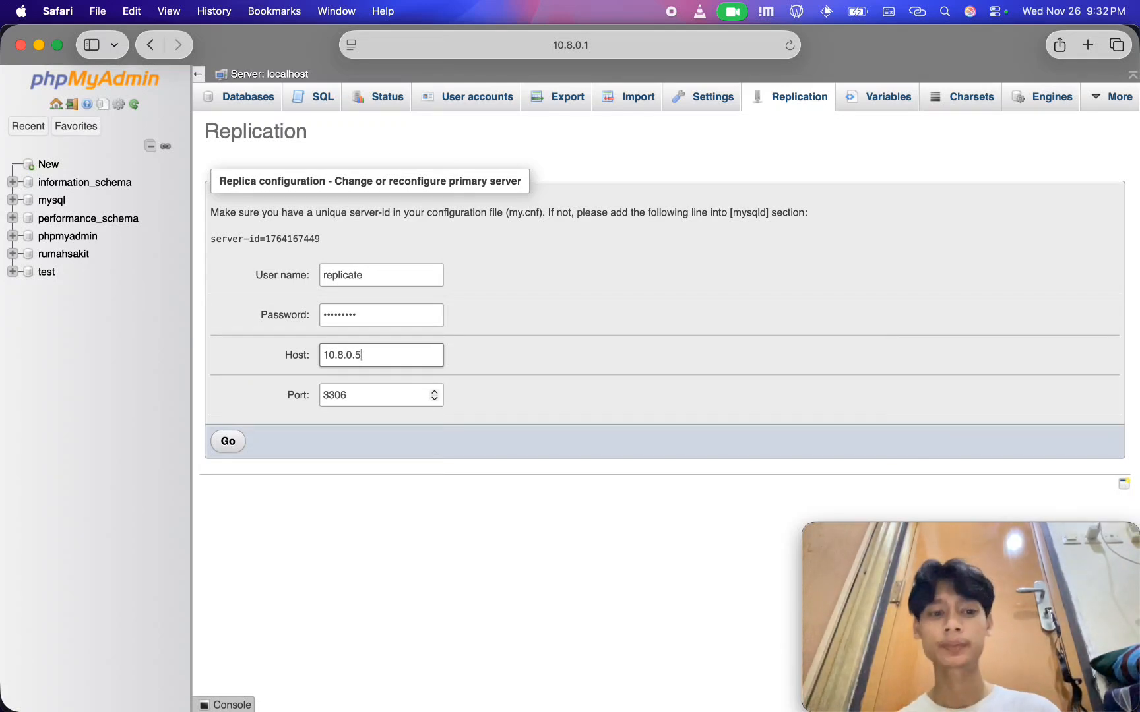
click(232, 445)
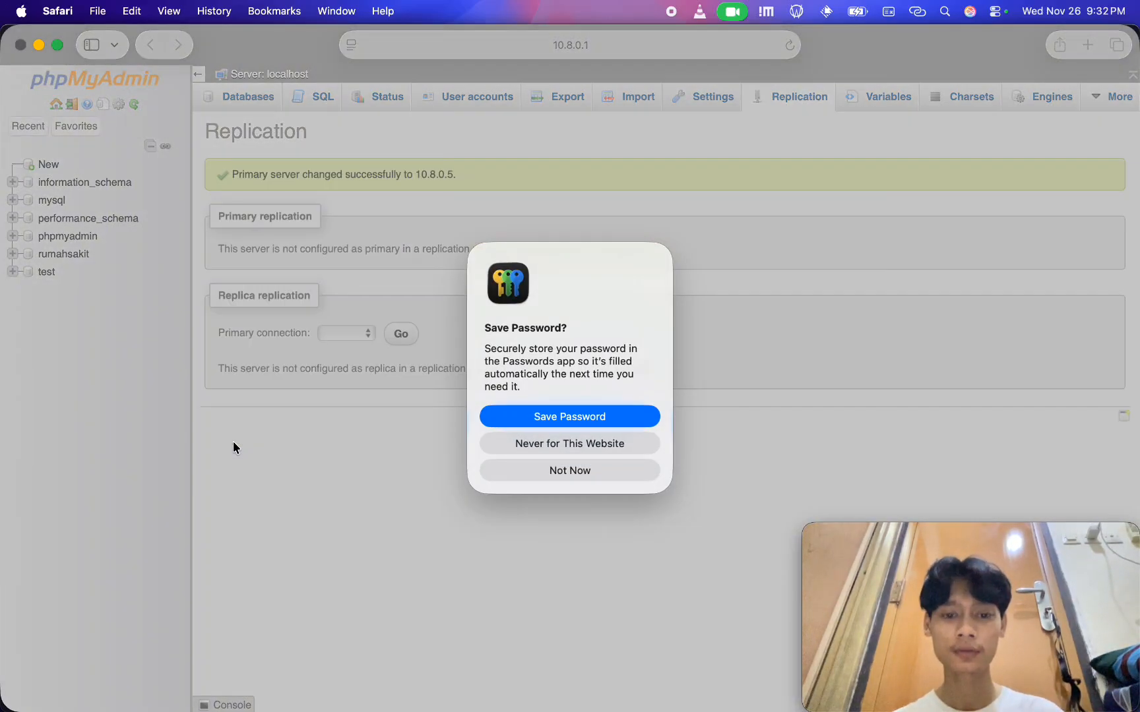
click(581, 470)
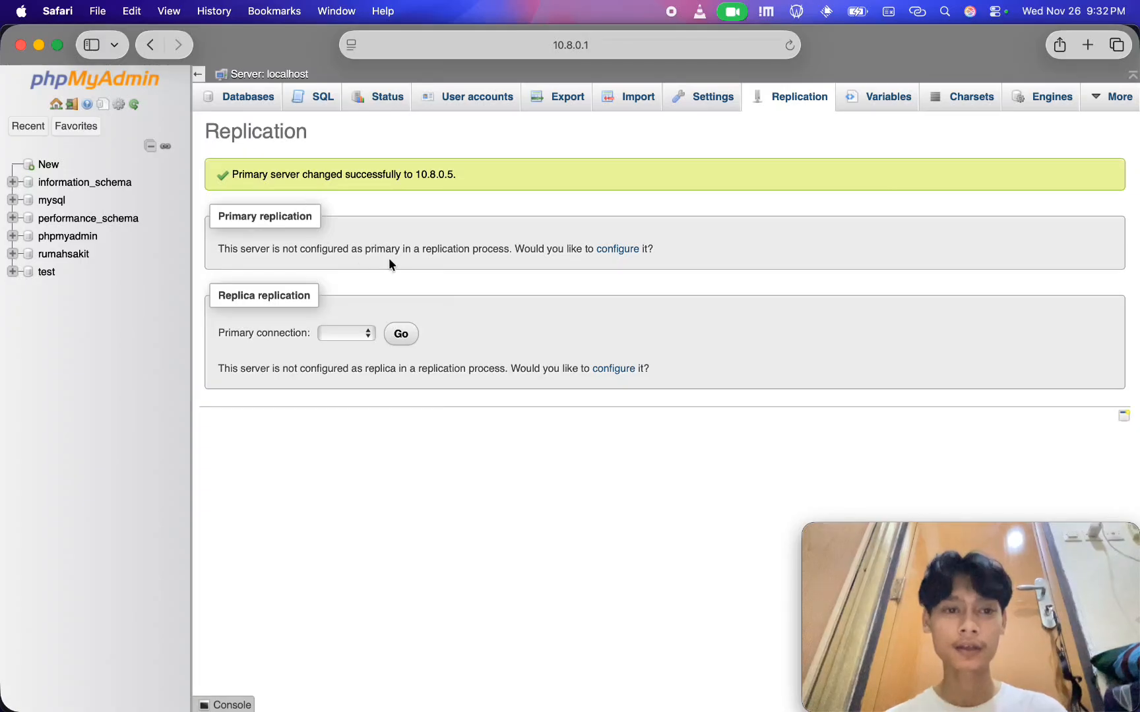
Reload the Replication page and run a full start of the replica
click(349, 333)
click(377, 423)
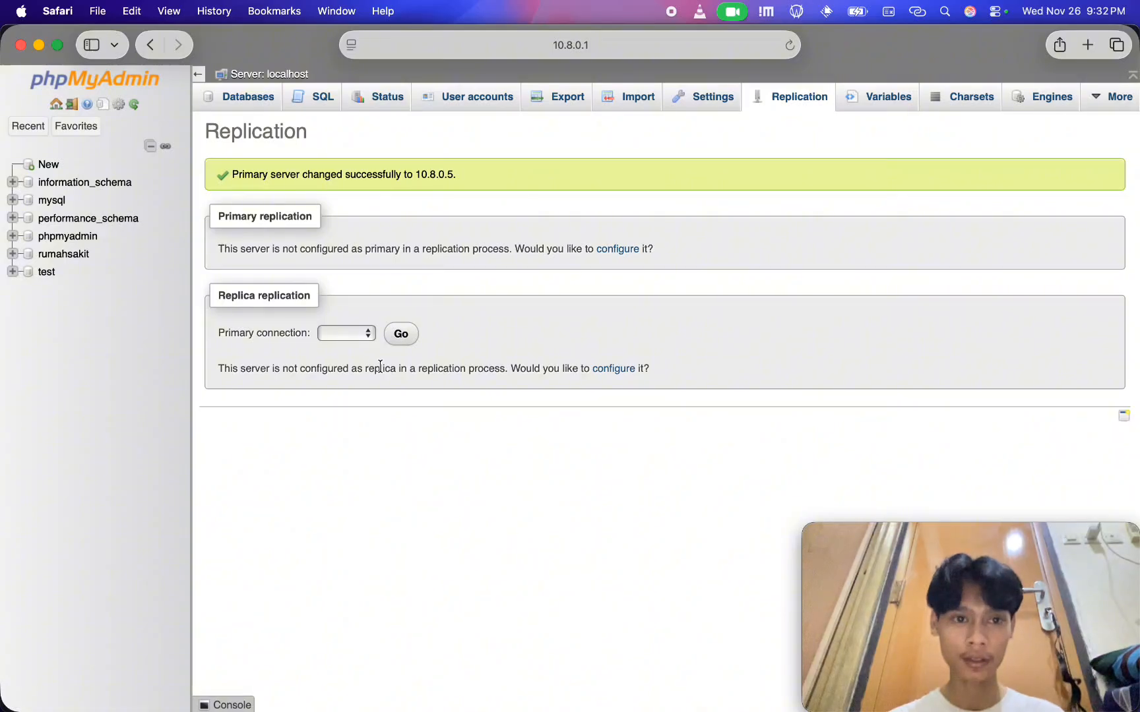
key(super+r)
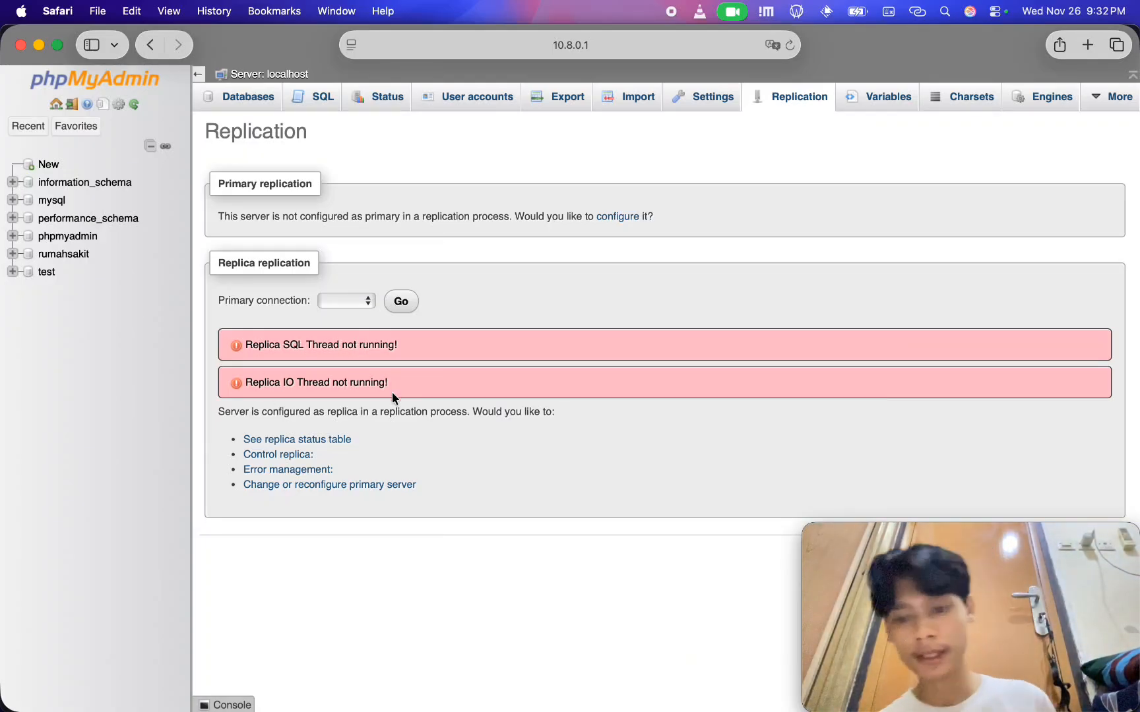
click(307, 454)
click(288, 470)
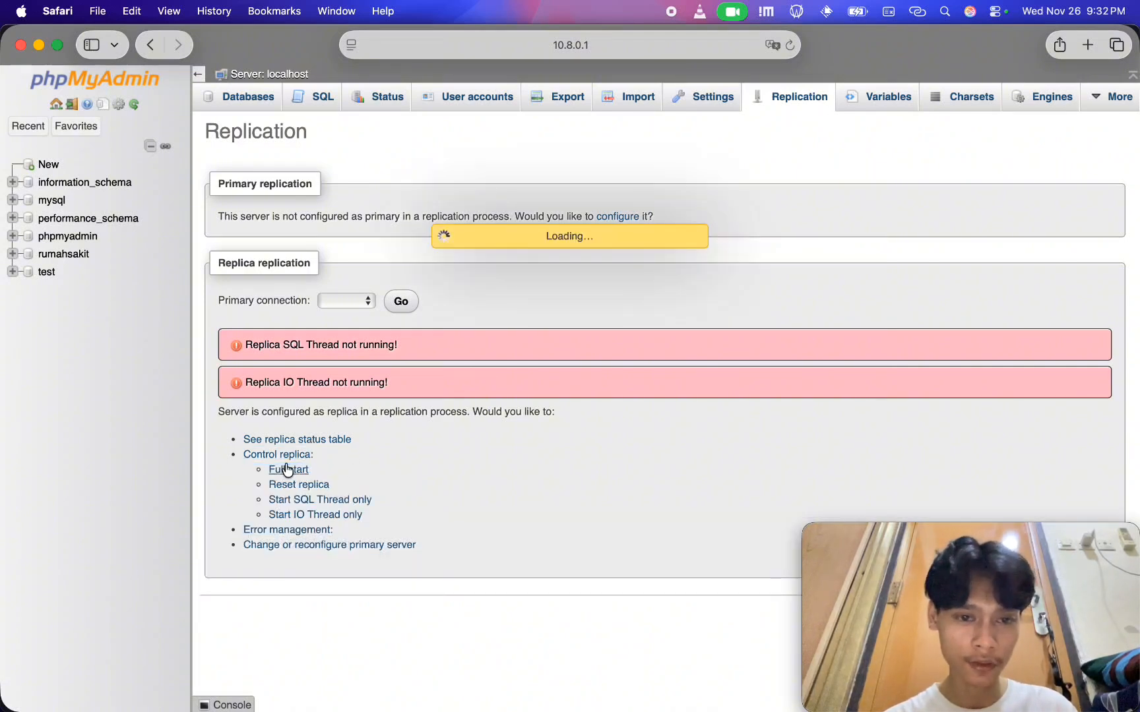
Reopen the Replication page and check Slave_IO_Running and Slave_SQL_Running in the replica status table
click(785, 90)
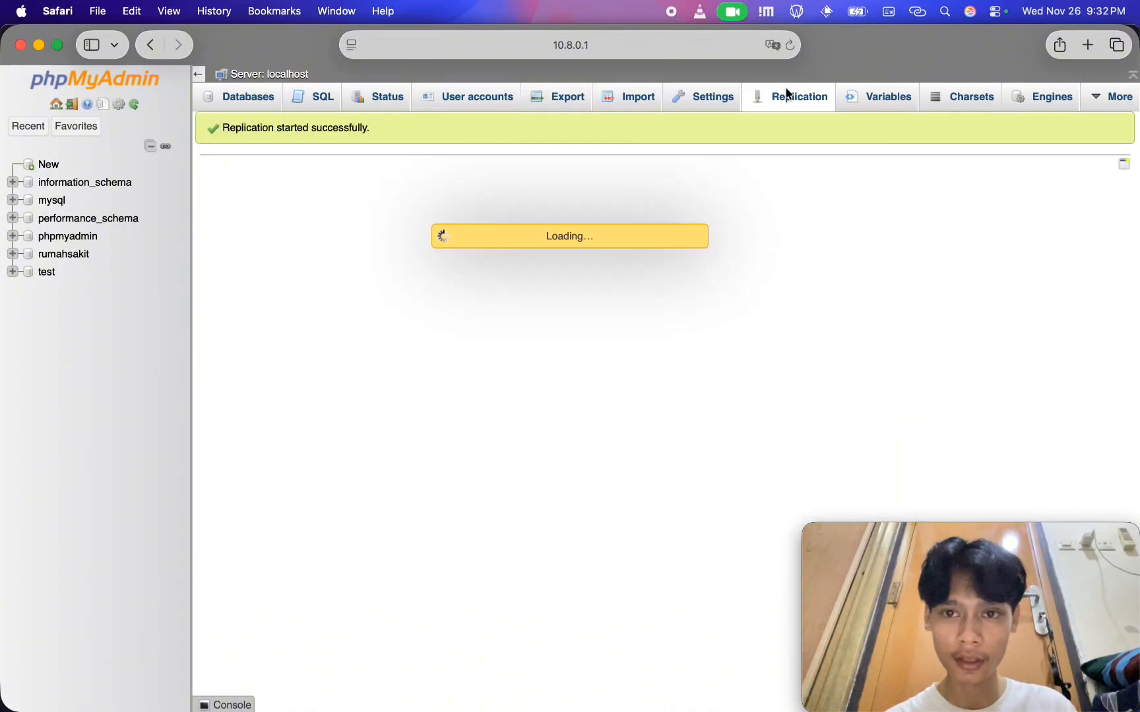
click(331, 364)
scroll(331, 364, down, 5)
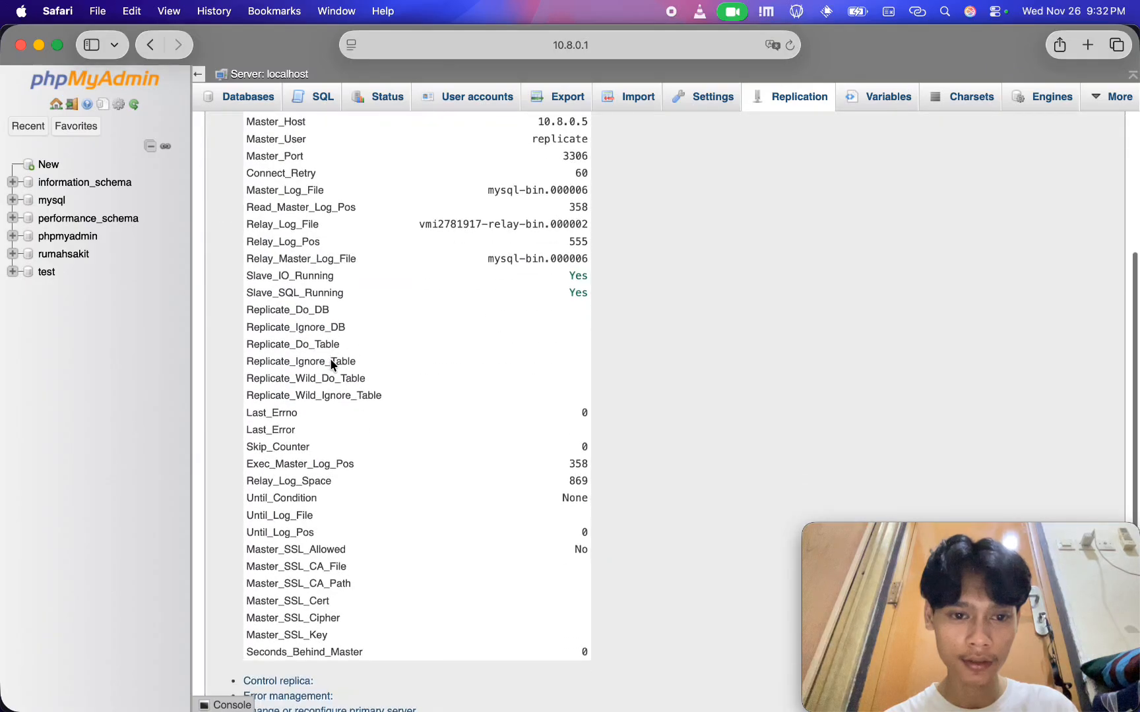
scroll(602, 359, up, 2)
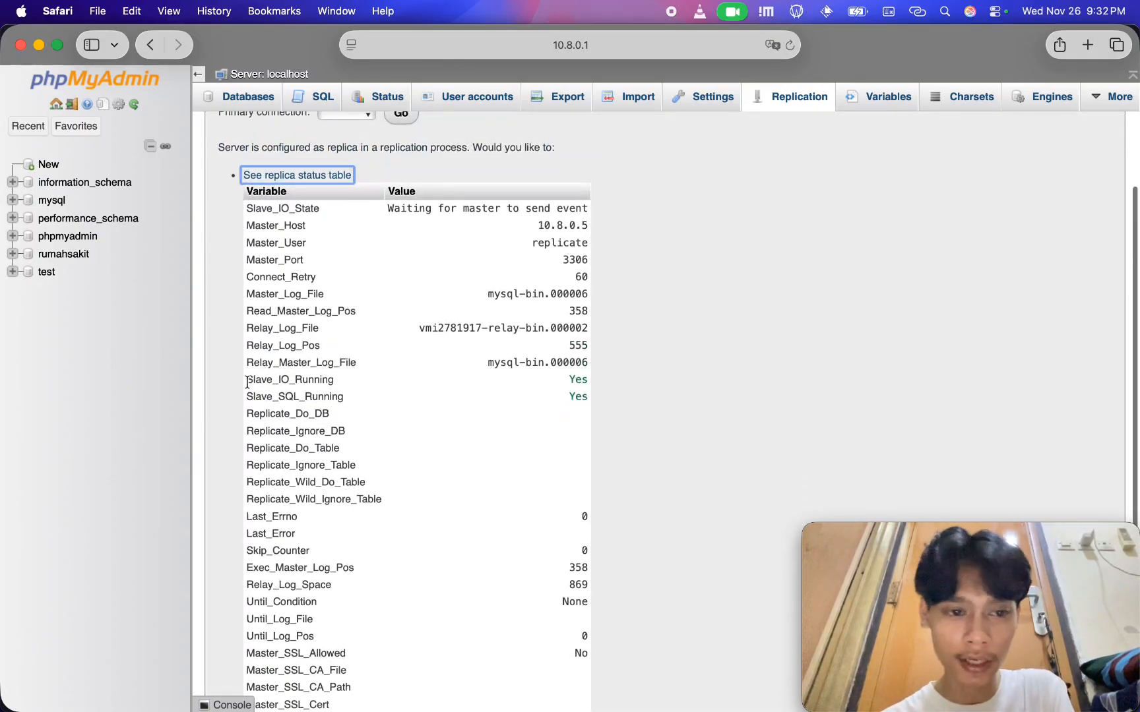
drag(247, 381, 594, 399)
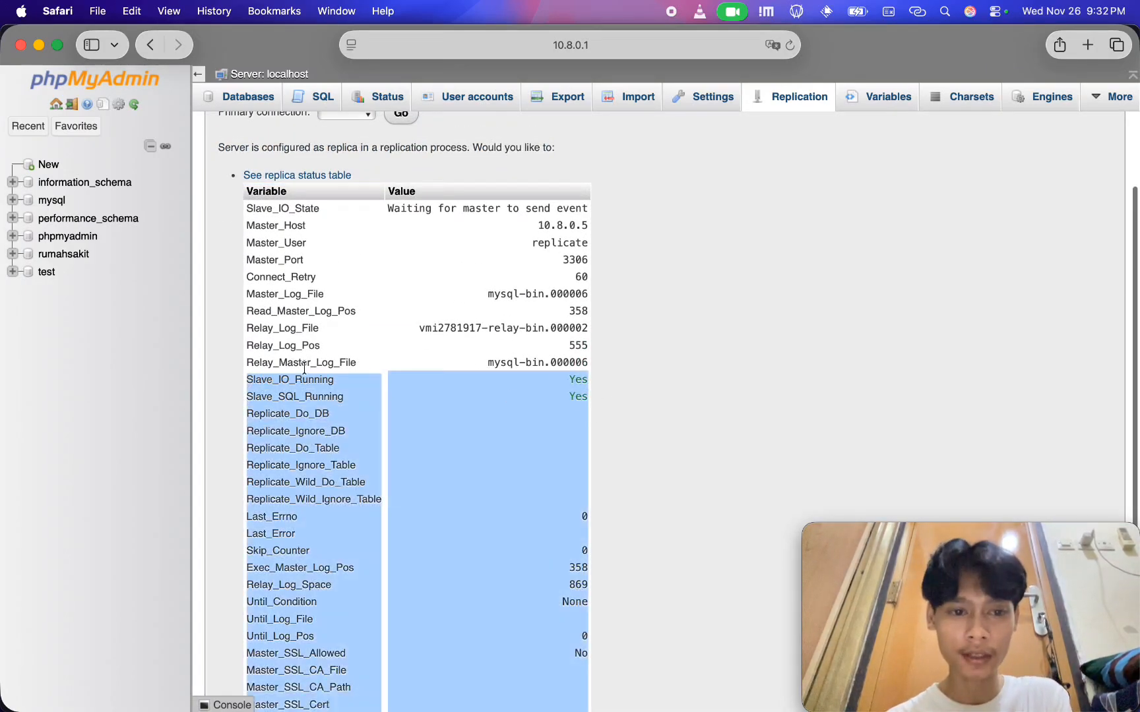
click(462, 380)
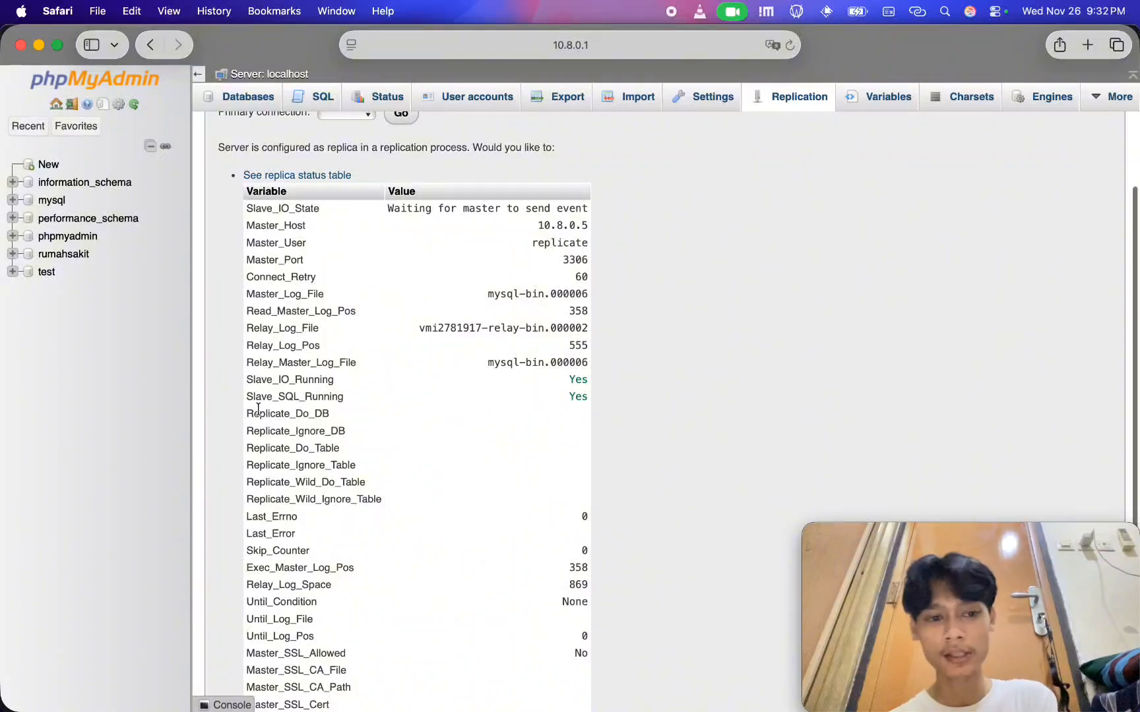
Open the pasien table of the rumahsakit database on the VPS replica and view its rows
scroll(581, 396, up, 2)
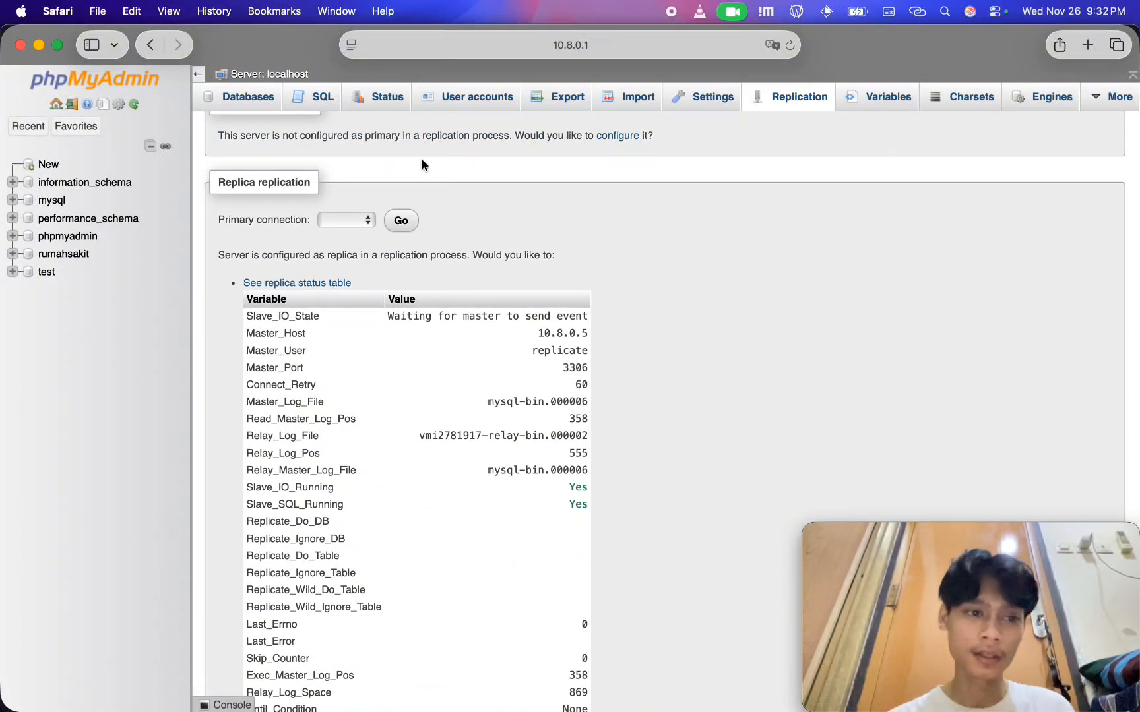
click(63, 254)
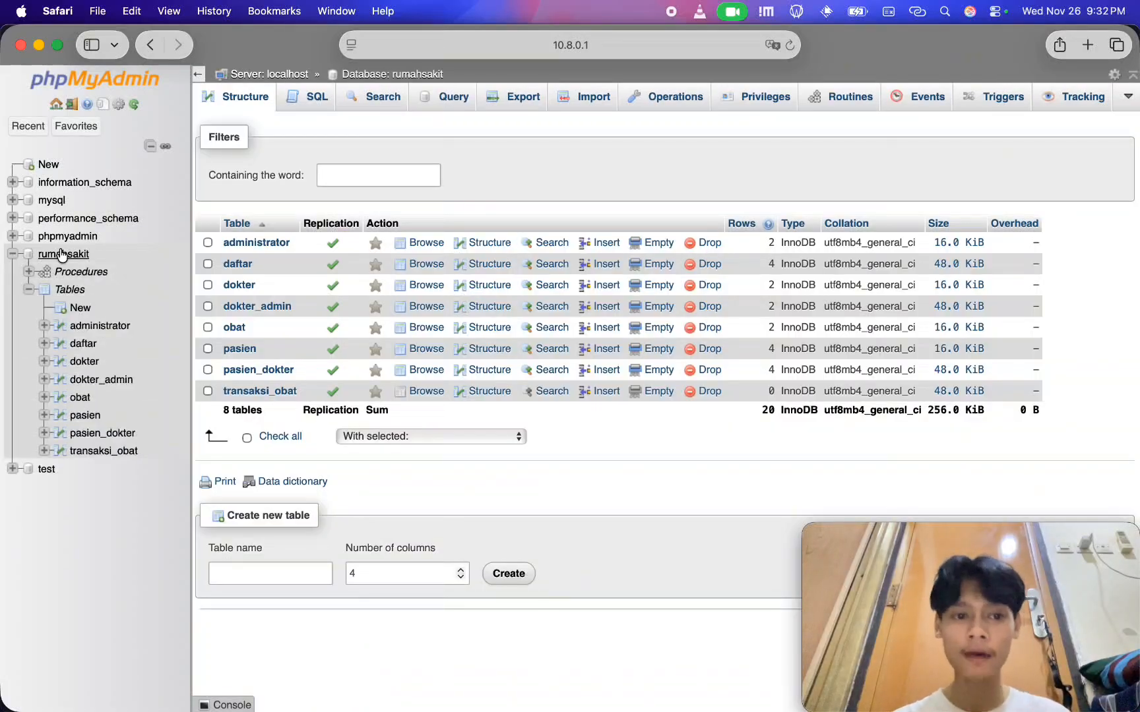
click(232, 348)
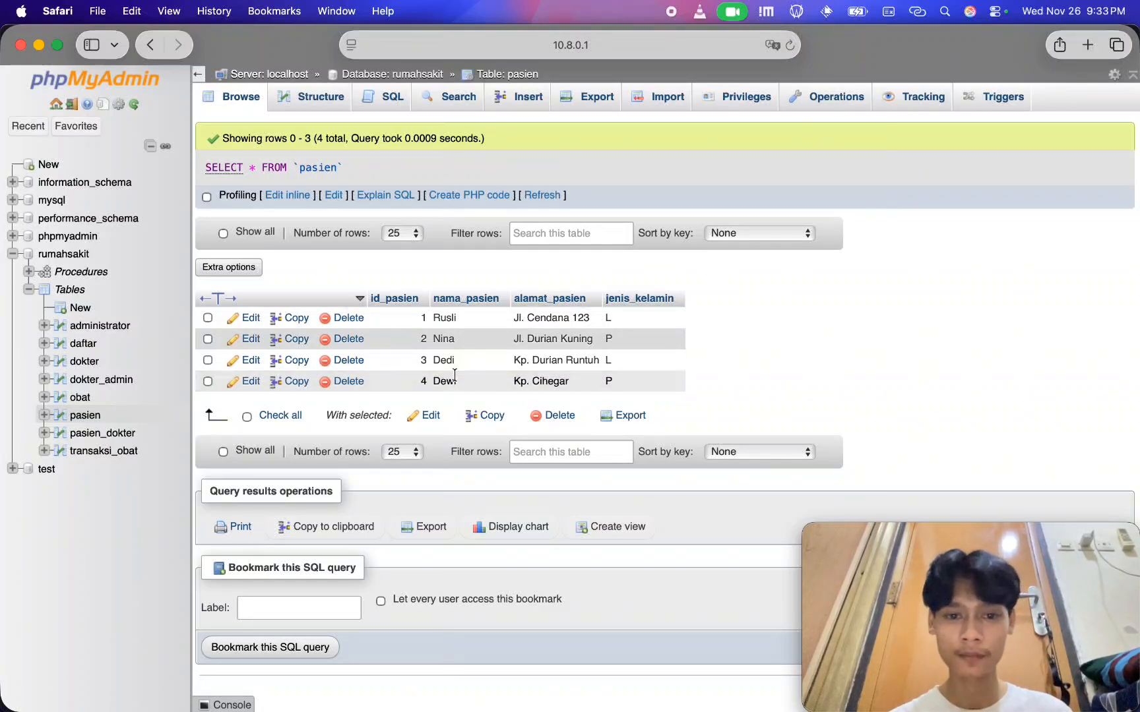
Switch to the local phpMyAdmin in Chrome and open the pasien table of the rumahsakit database for comparison
key(super+Tab)
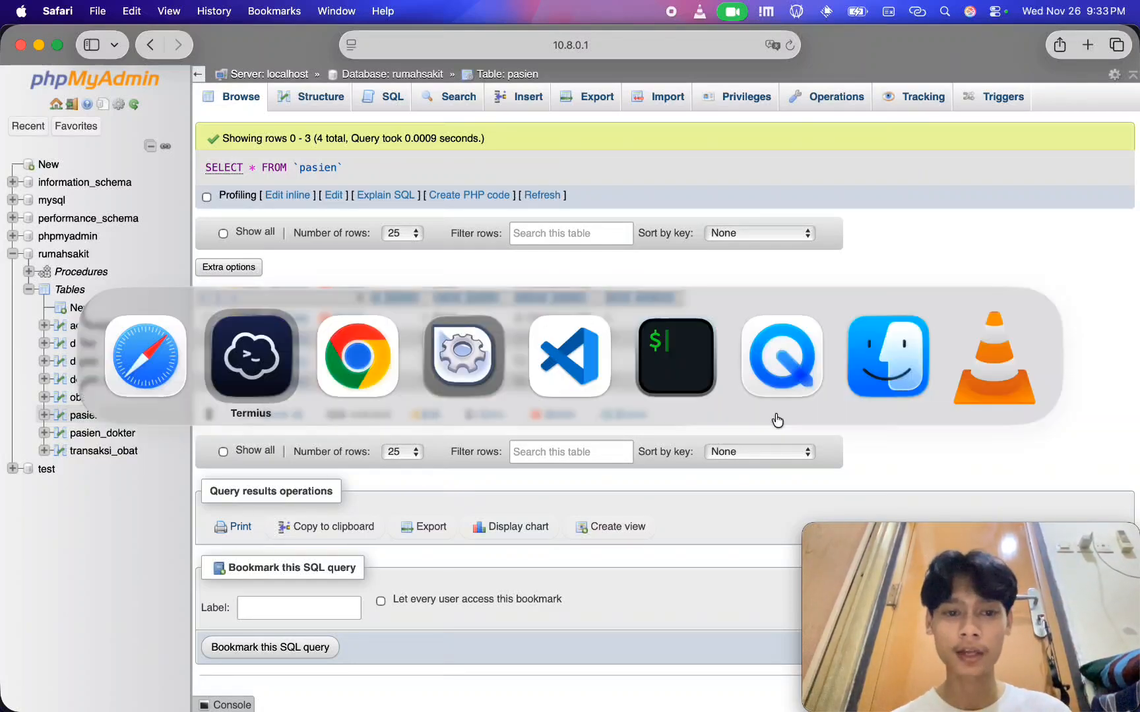
key(super+Tab)
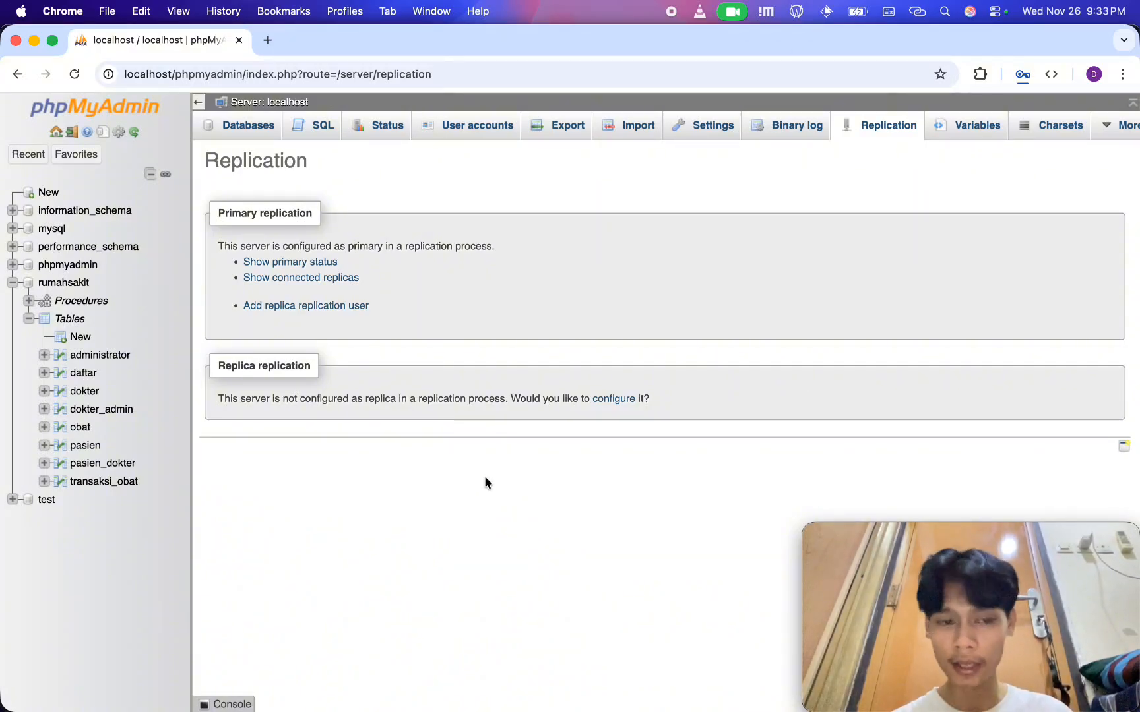
click(87, 447)
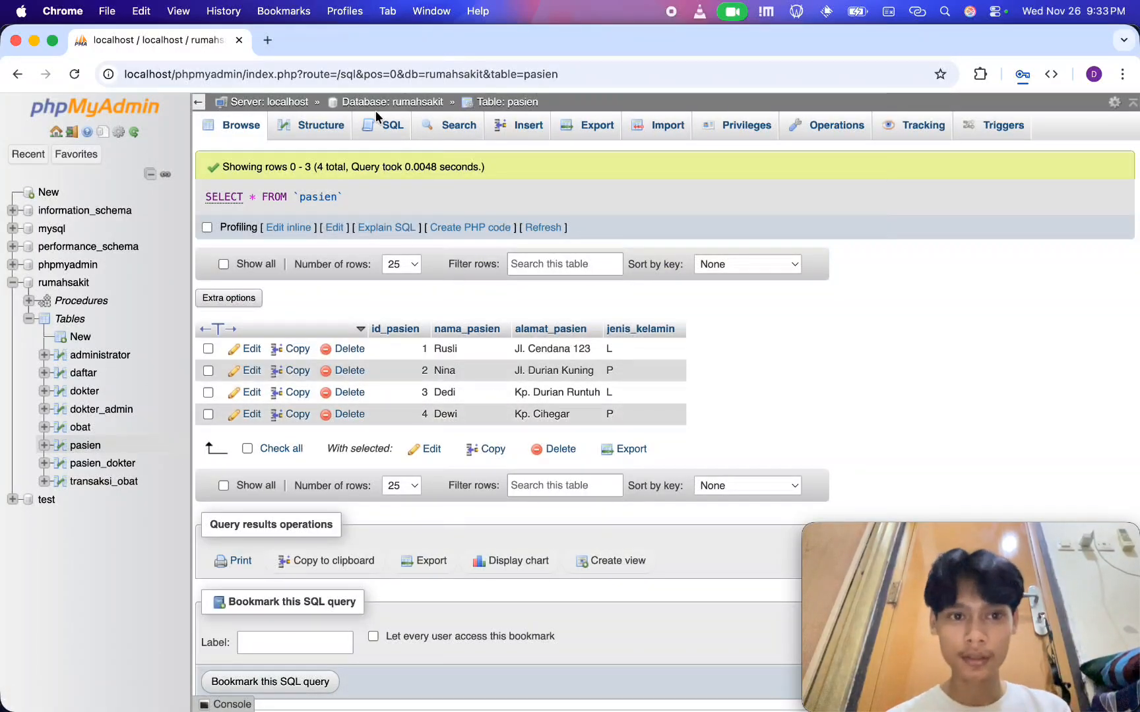
Open the SQL editor for the pasien table and replace the default query with INSERT INTO pasien and an opening parenthesis
click(371, 130)
key(super+a)
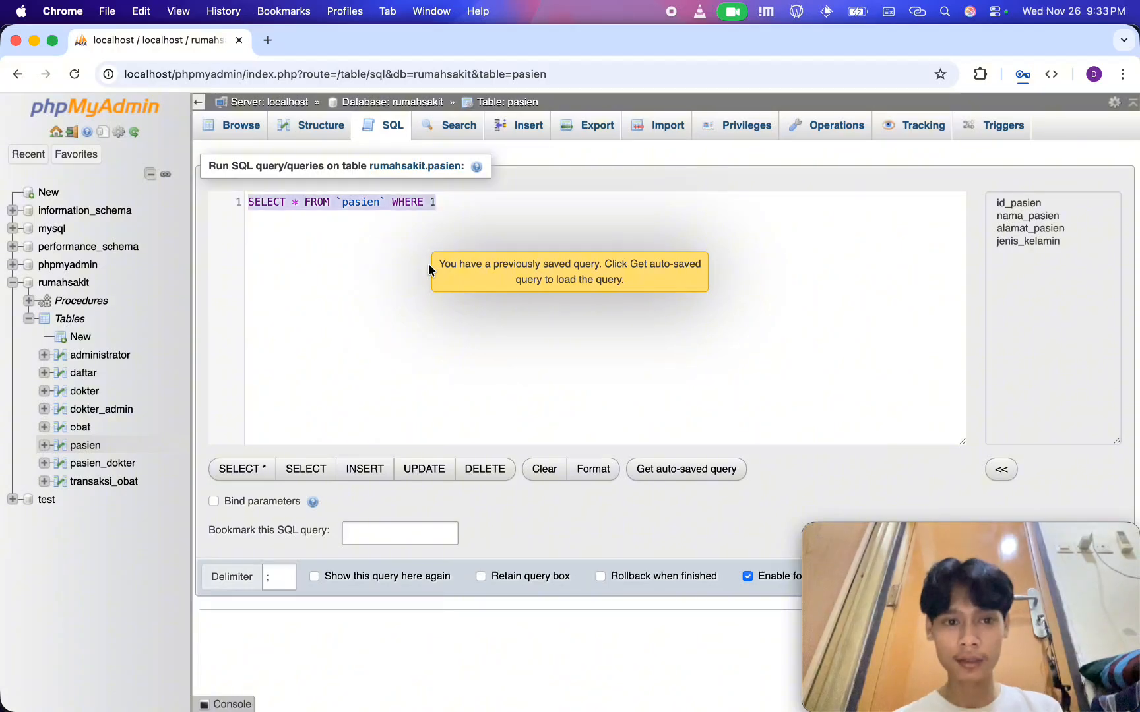
key(BackSpace)
text(INSERT INT)
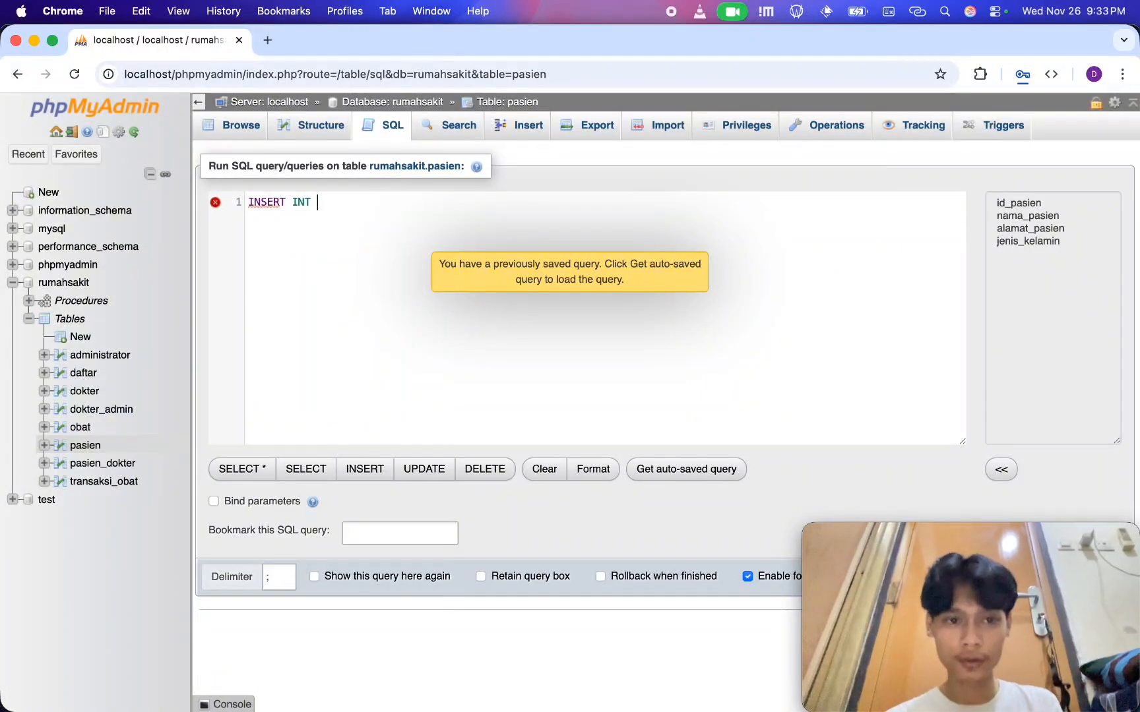
key(BackSpace)
text(O )
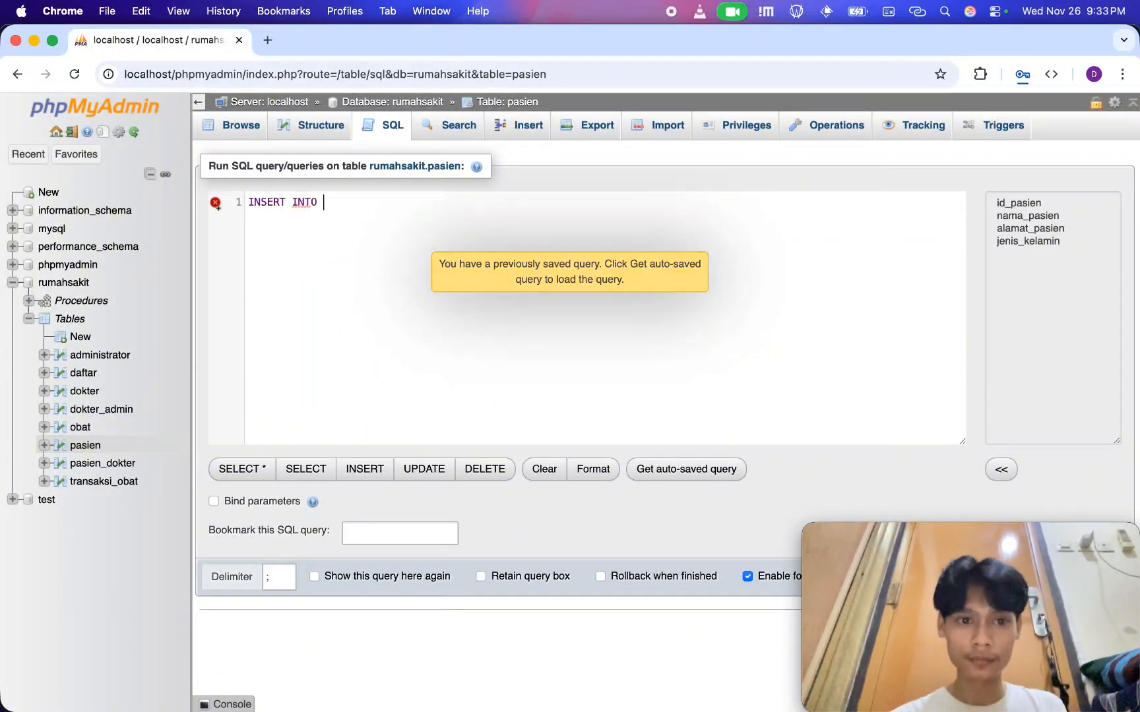
text(pasien (id_pasien, na)
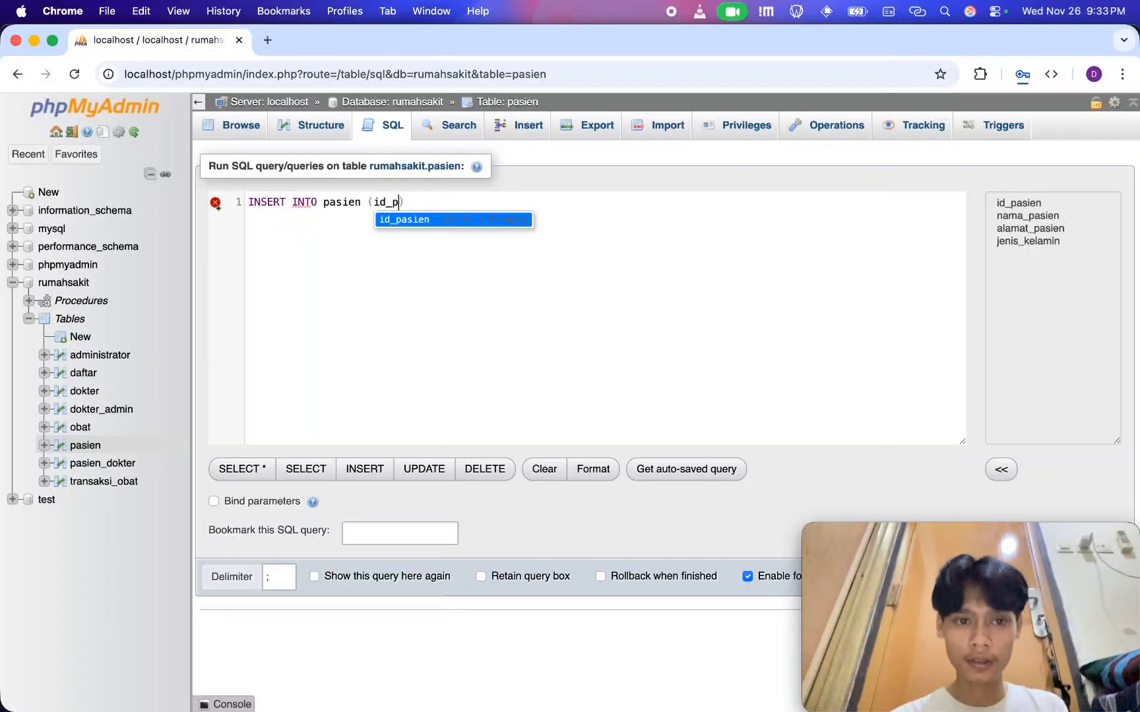
text(ma_)
List the INSERT statement's columns as id_pasien, nama_pasien, alamat_pasien, jenis_kelamin
key(Return)
text(, )
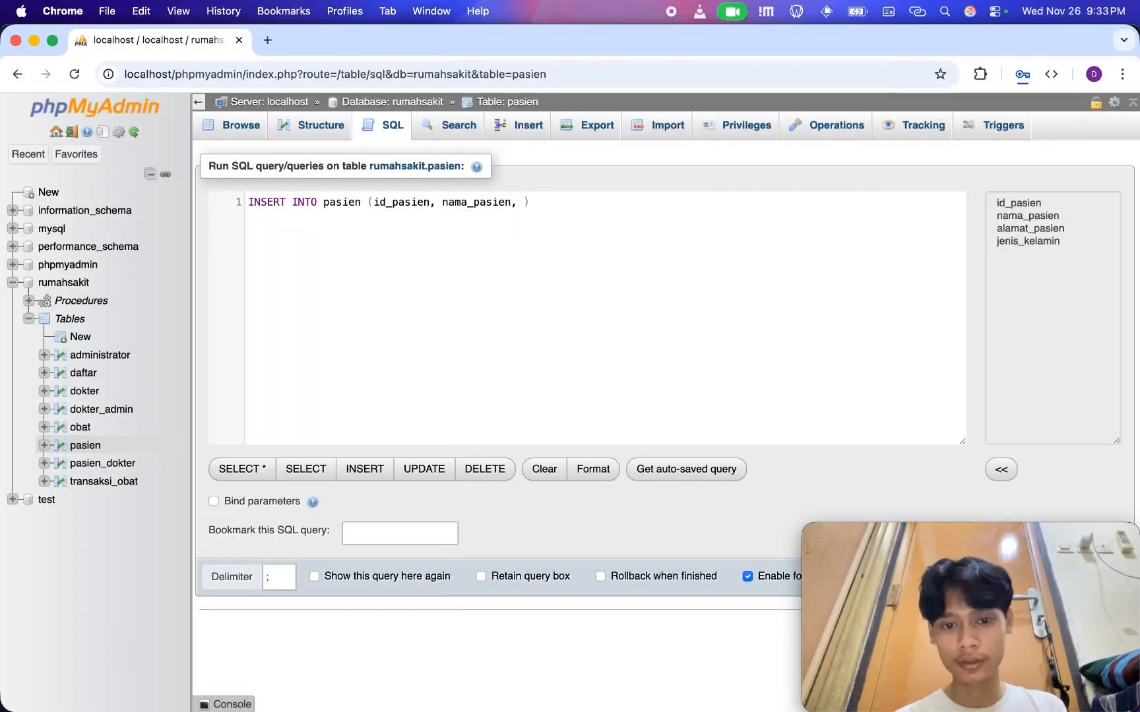
text(alama)
key(Return)
text(, jenis_)
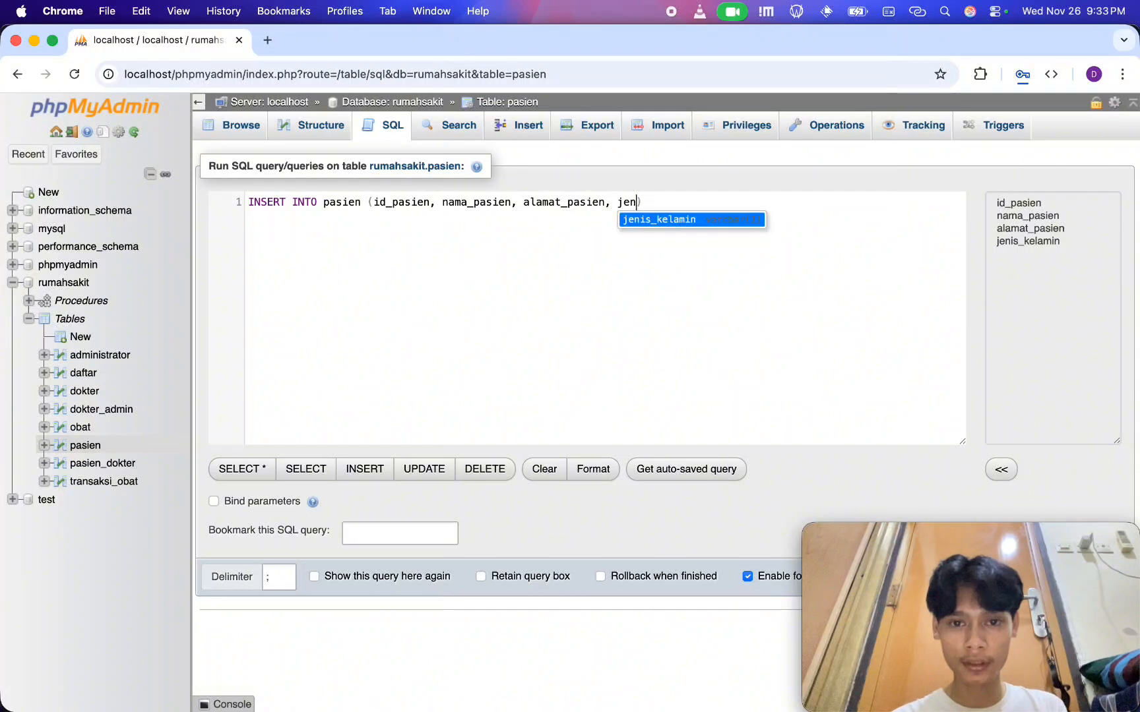
key(Return)
Add a VALUES clause on a new line, with 20 as the id_pasien value and quotes opened for the name
key(End)
key(Return)
text(VALUES )
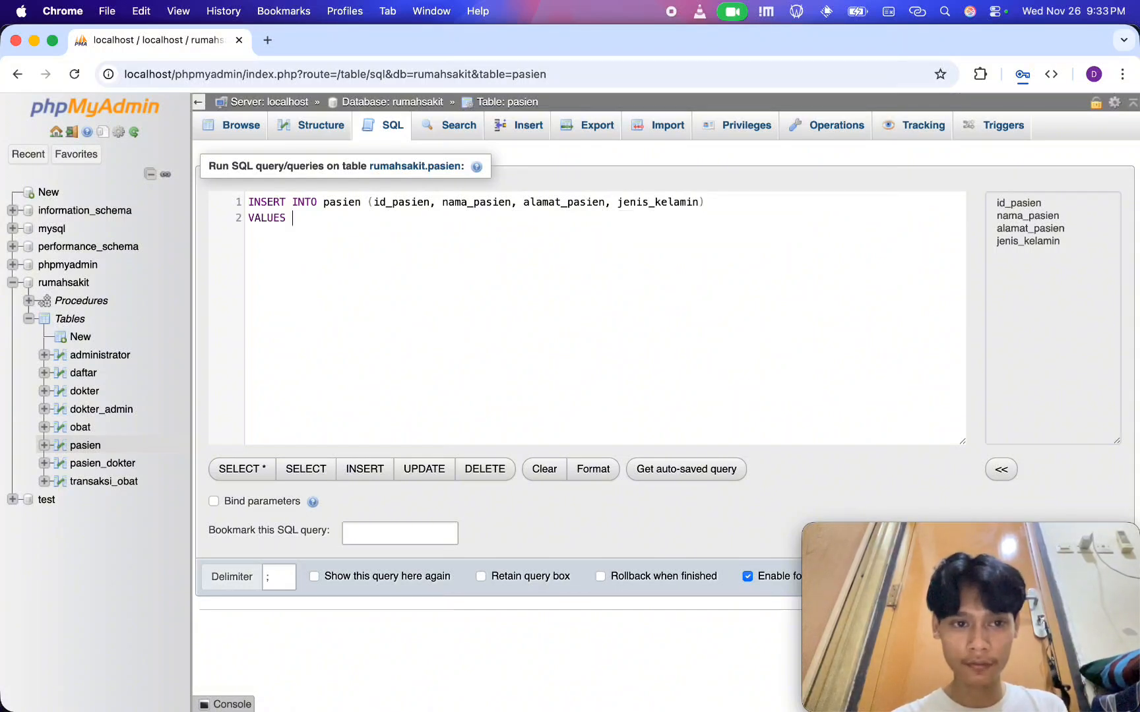
text(()20, ")
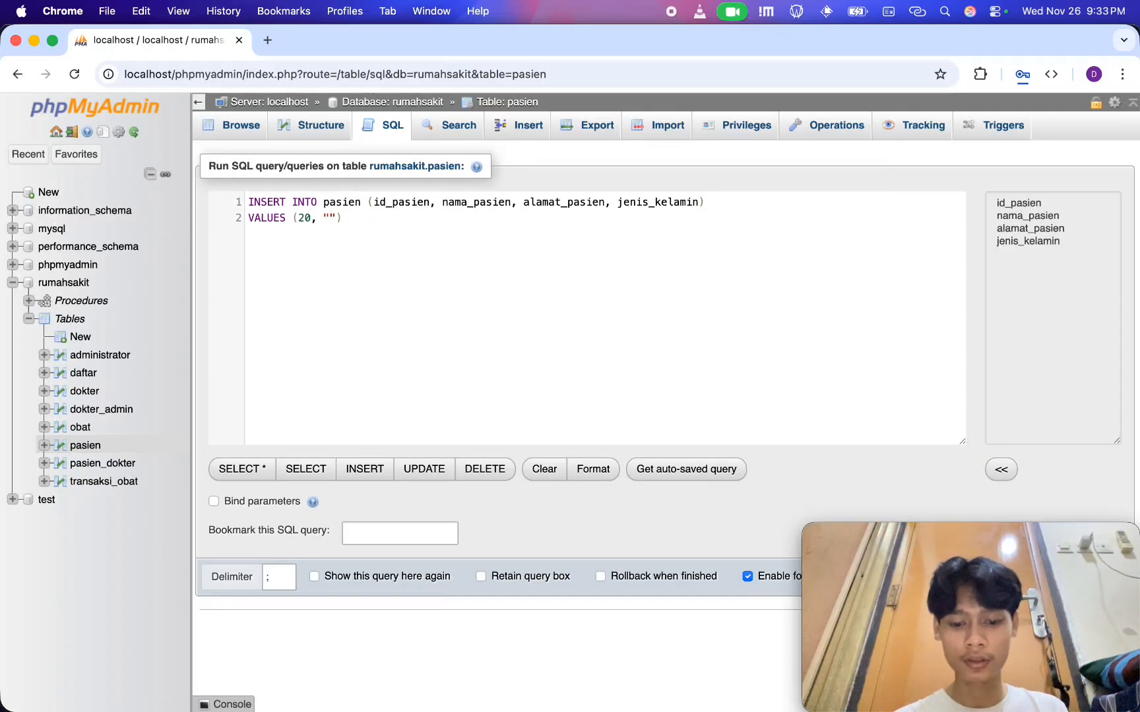
text(Pasien)
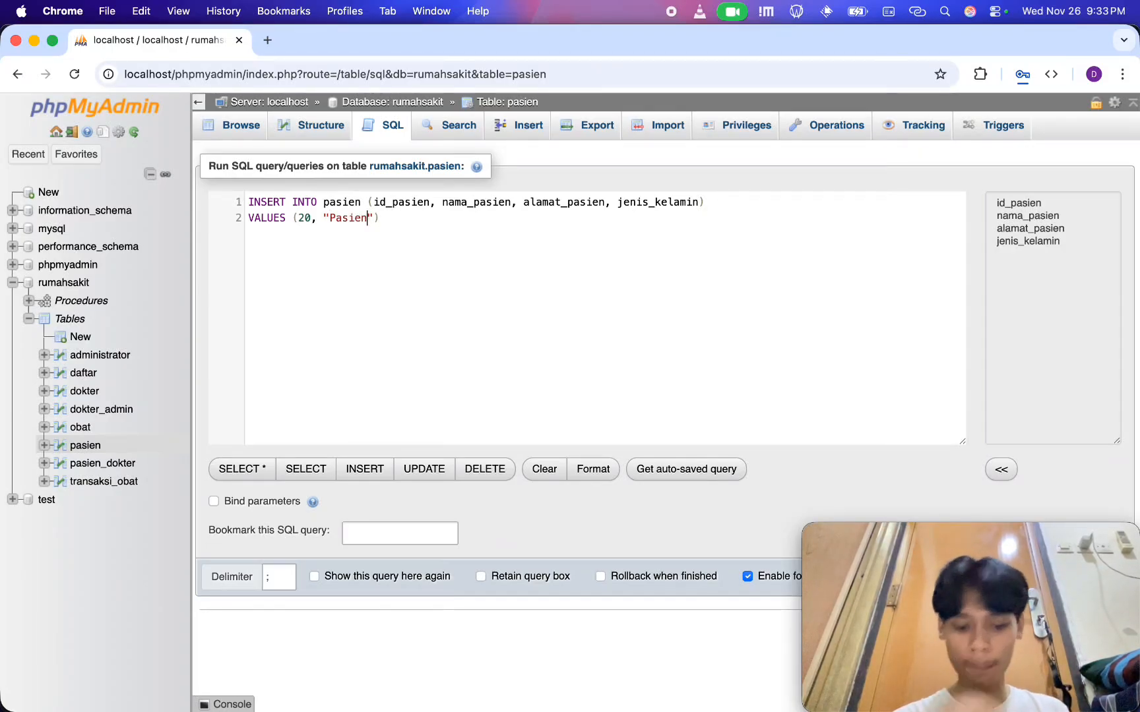
key(BackSpace)
key(BackSpace)
key(BackSpace)
key(BackSpace)
key(BackSpace)
key(BackSpace)
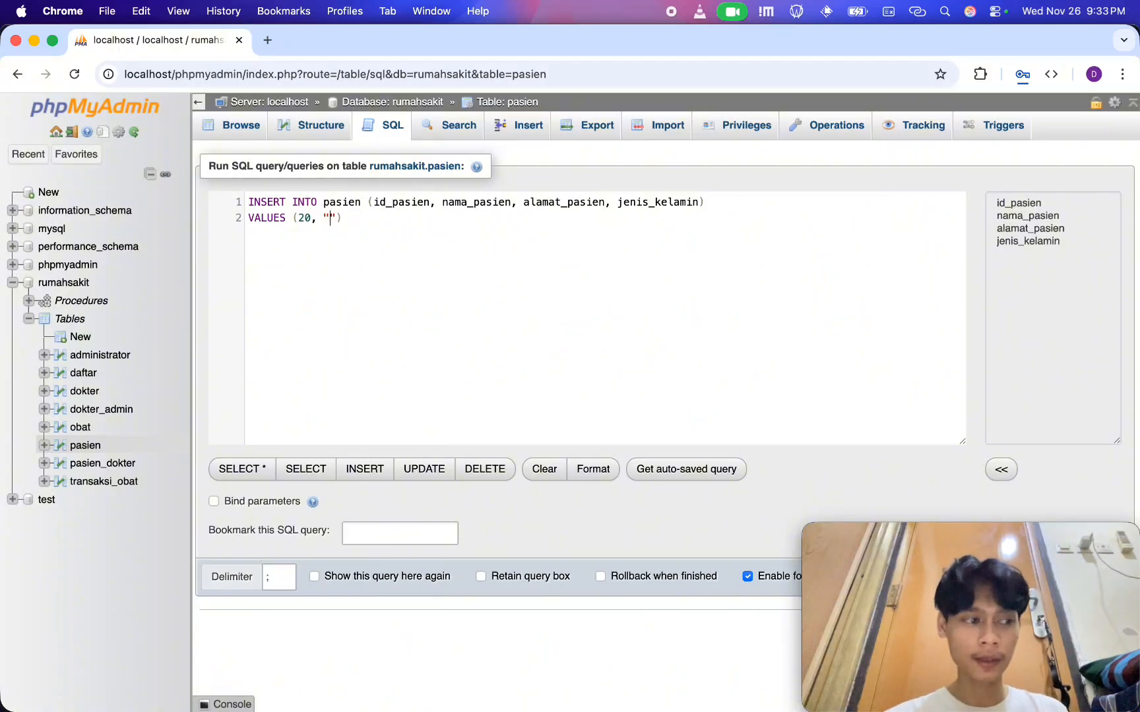
text(agus)
key(BackSpace)
key(BackSpace)
key(BackSpace)
key(BackSpace)
key(BackSpace)
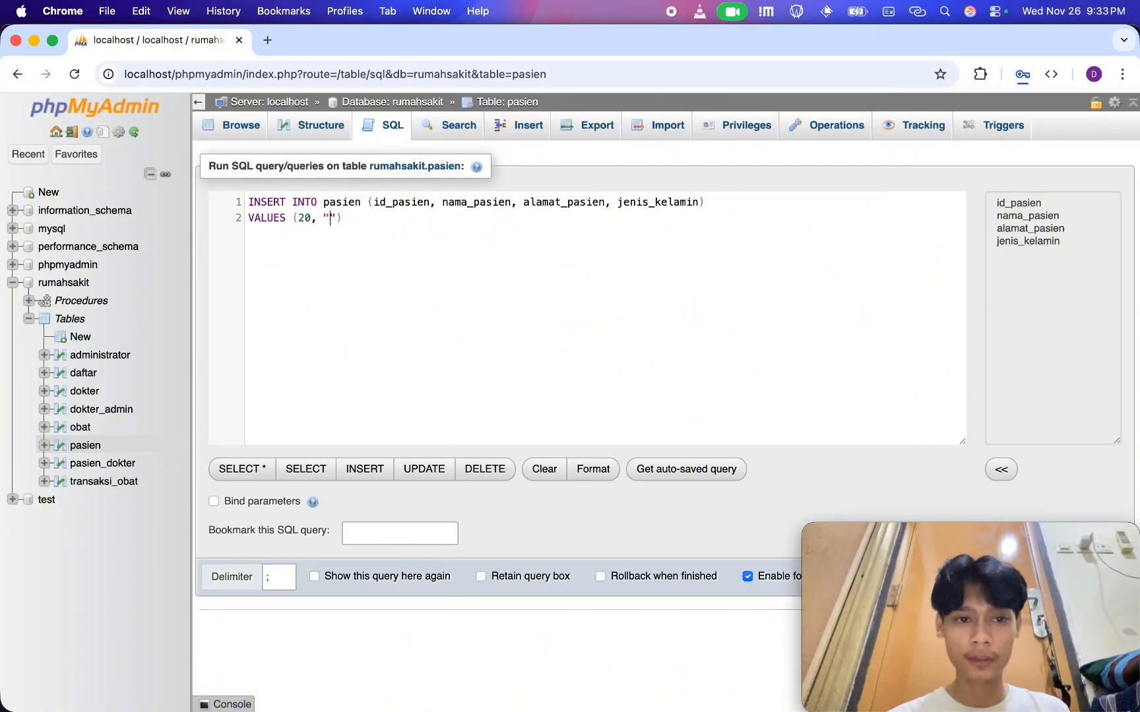
Fill in the patient's name and street address, set jenis_kelamin to "L", and end the statement with a semicolon
text(Agus", "J)
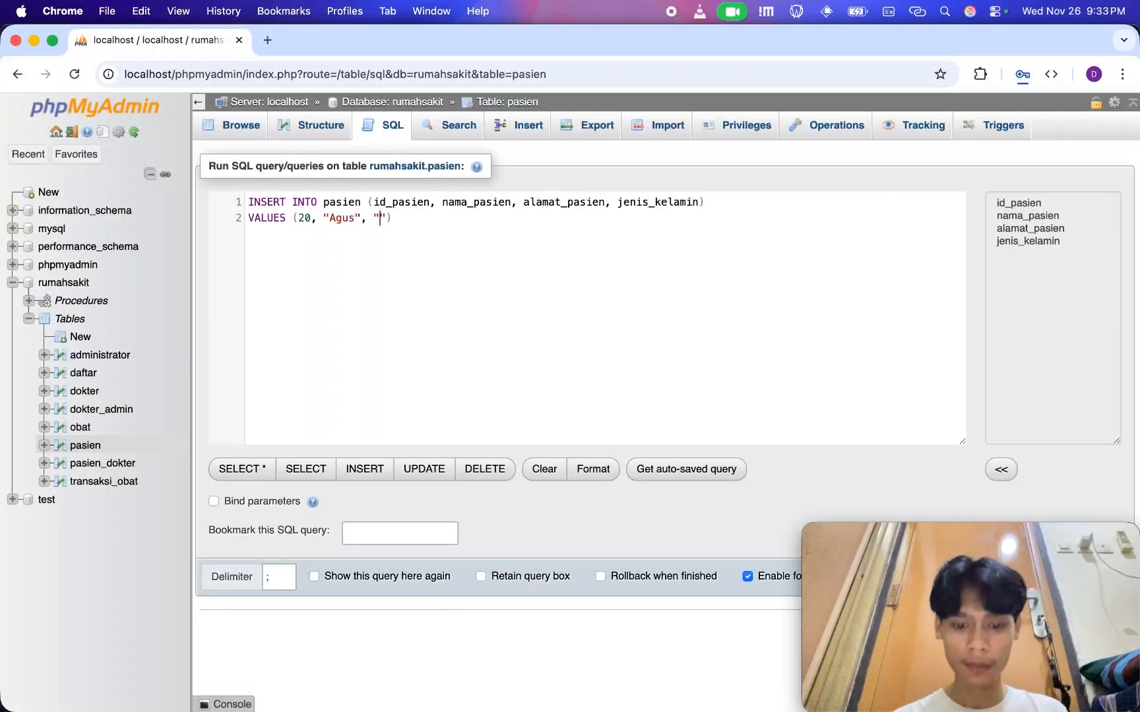
text(l. Tana)
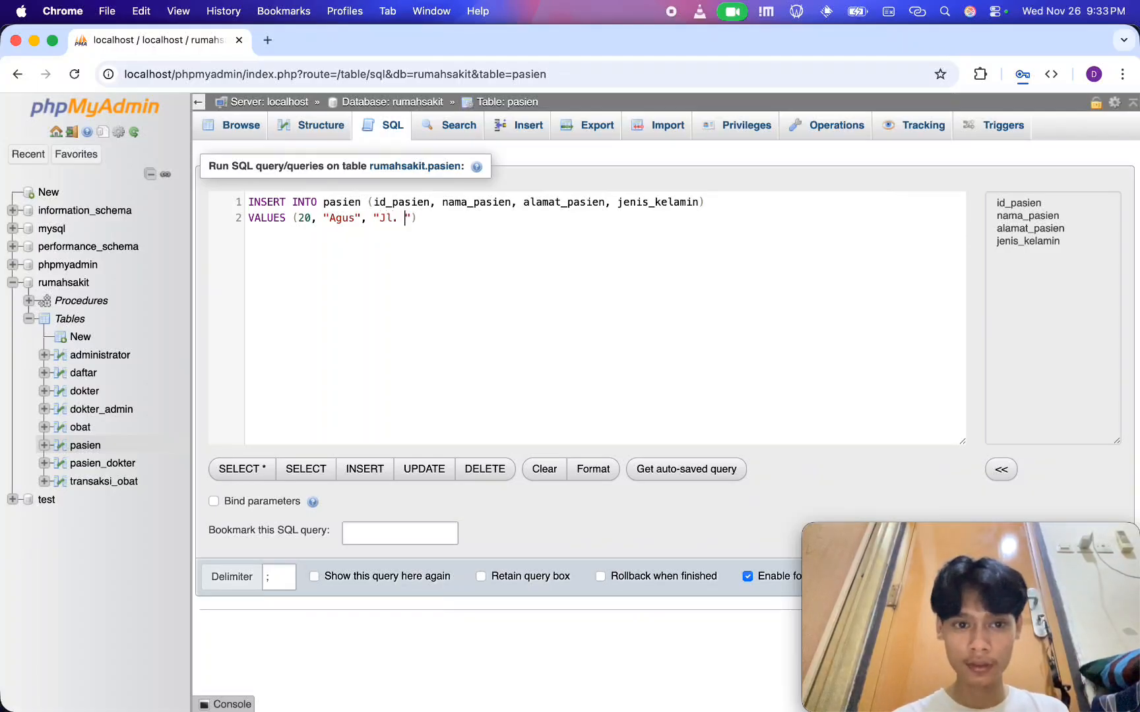
text(h Abang")
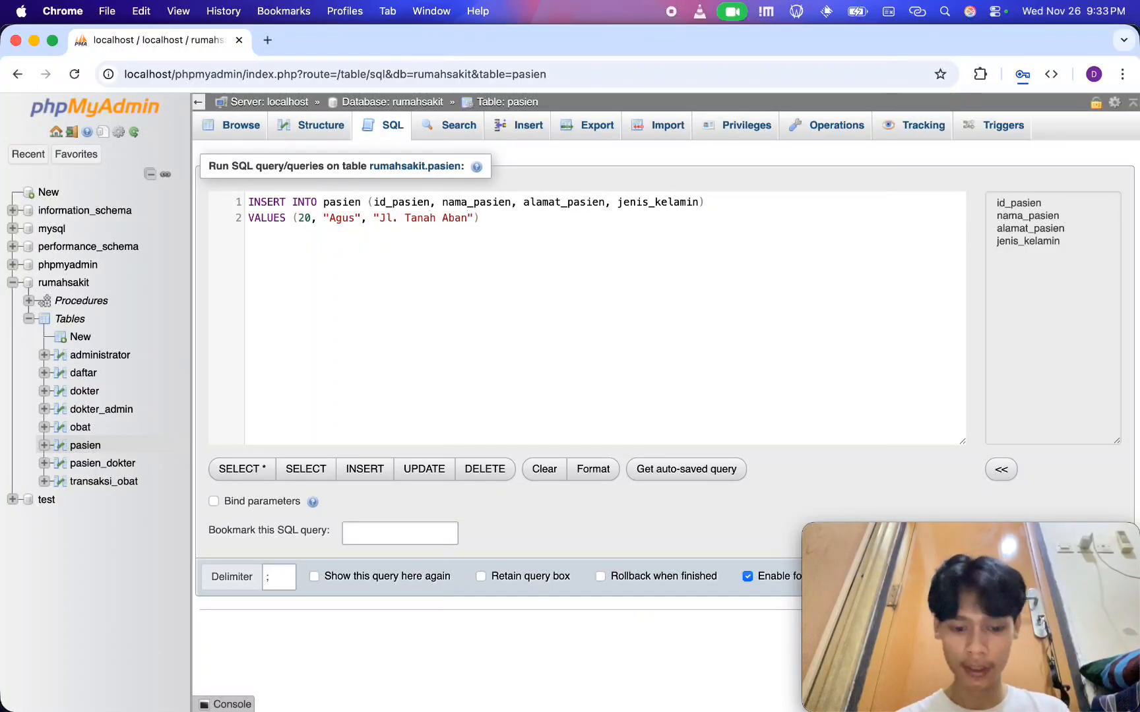
text(, "L")
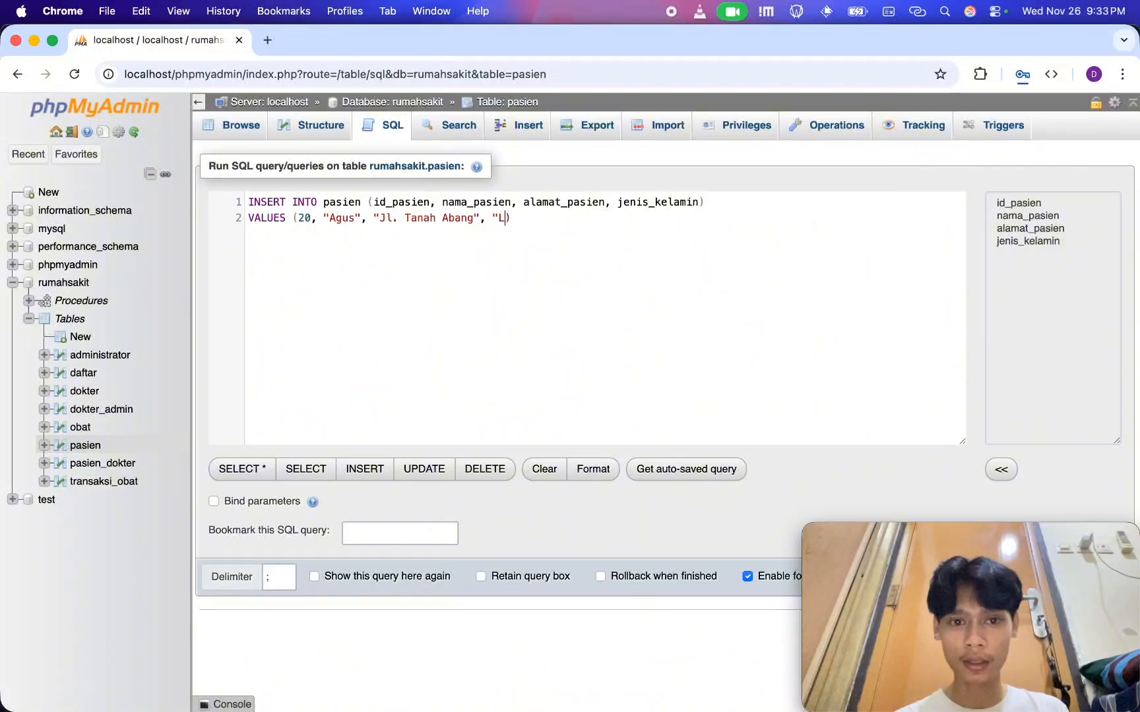
click(387, 304)
text(;)
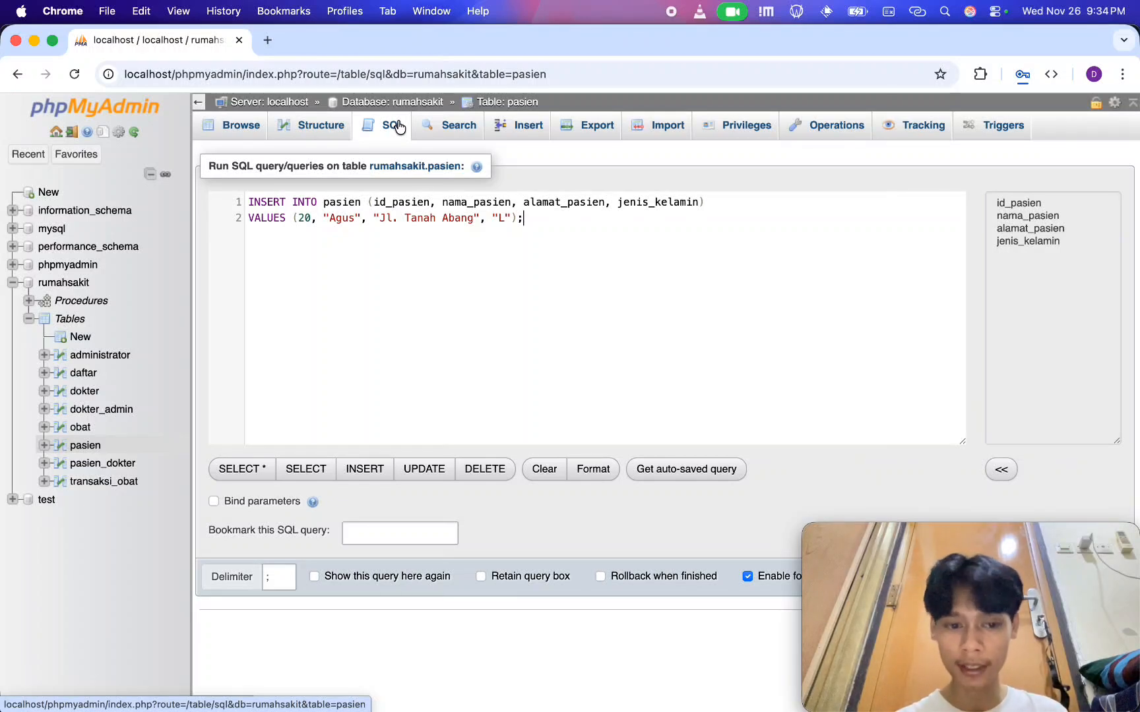
Execute the INSERT statement on the local primary and browse the pasien table's rows
drag(902, 553, 623, 554)
click(910, 578)
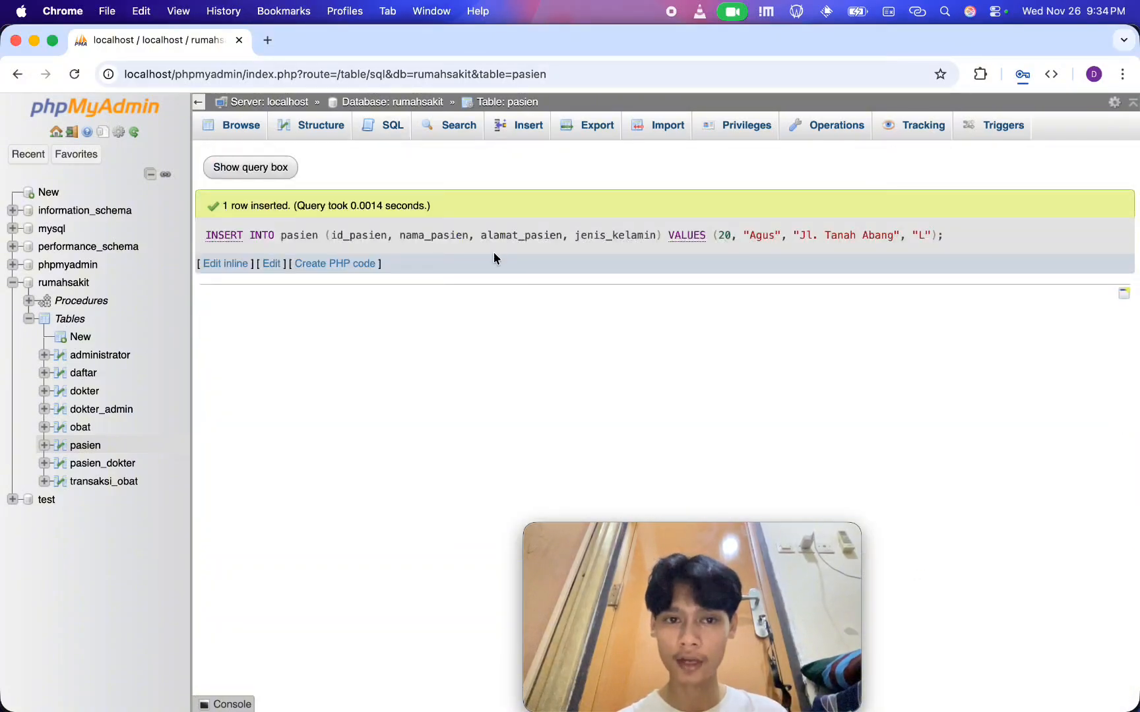
click(488, 101)
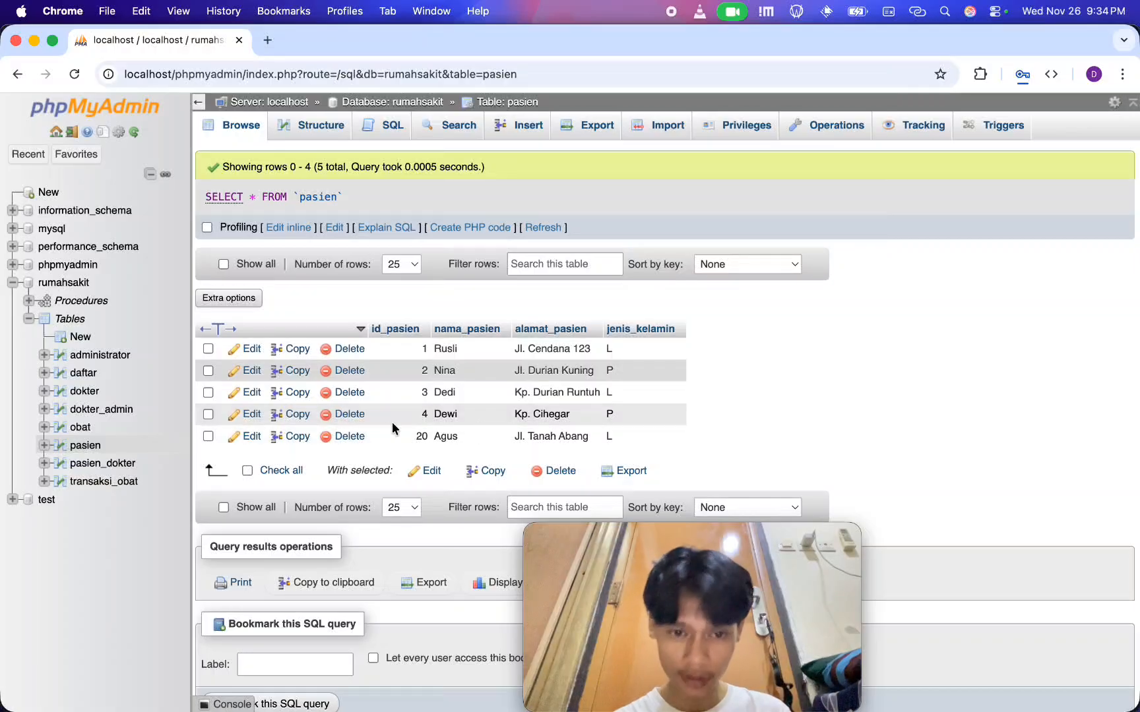
Switch to the VPS's phpMyAdmin in Safari and reload the pasien table to check for the row with id_pasien 20
key(super+Tab)
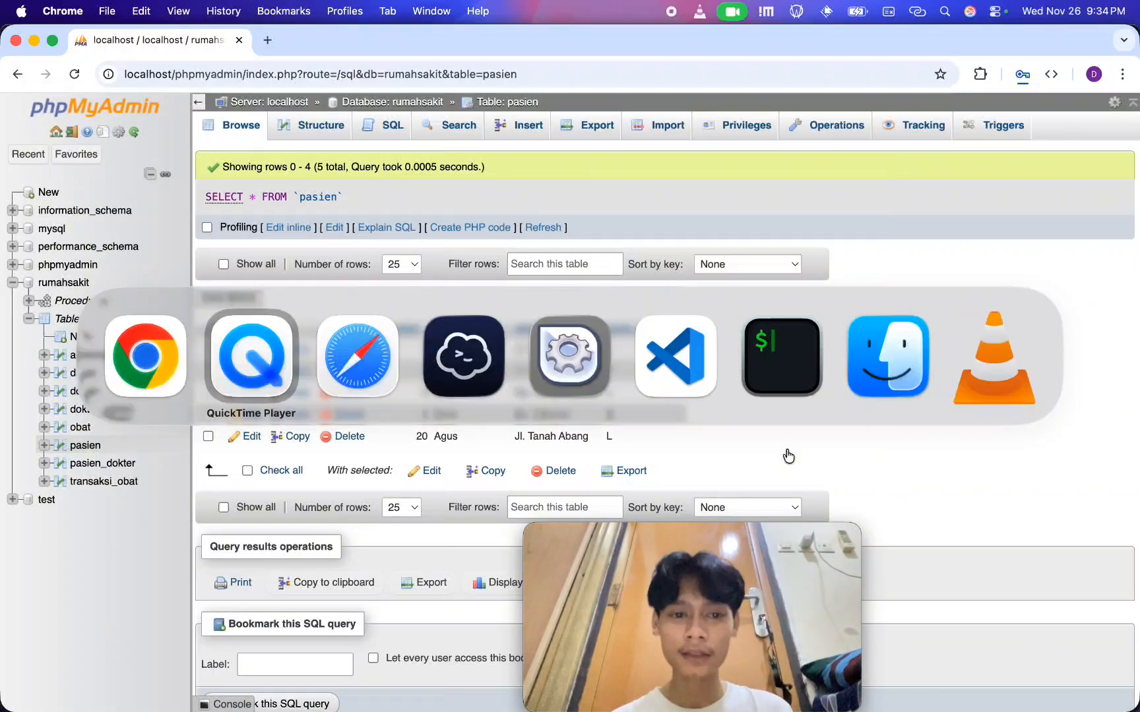
key(super+Tab)
key(super+Tab)
key(super+shift+Tab)
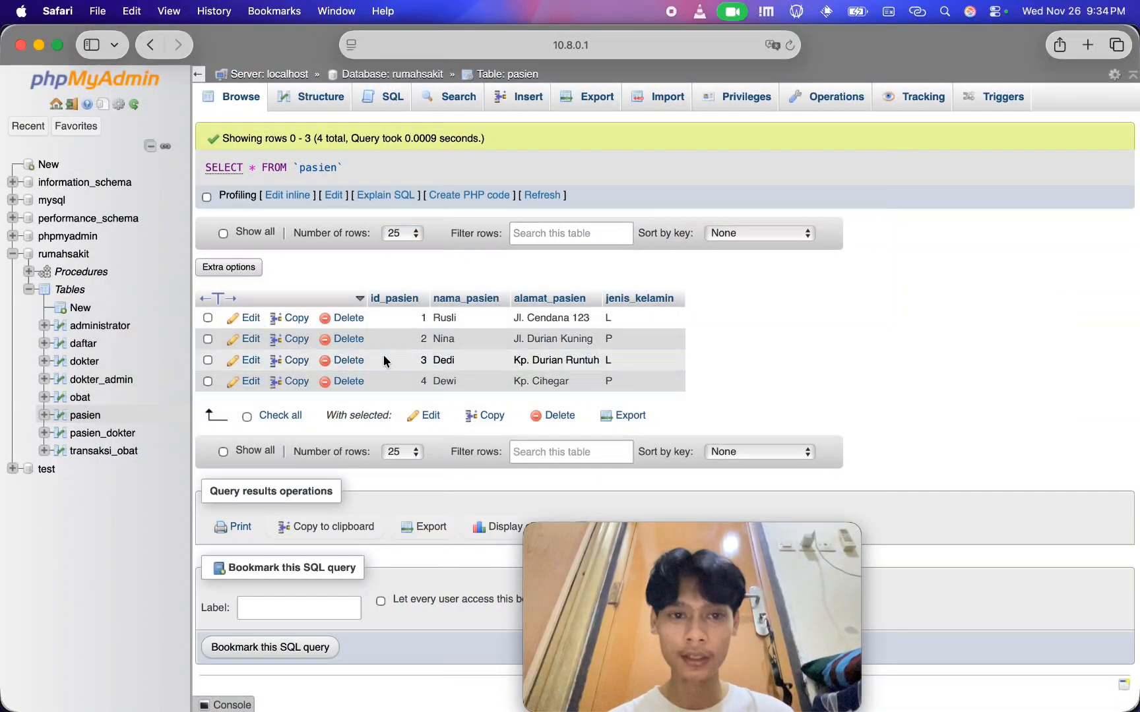
mouse_move(684, 543)
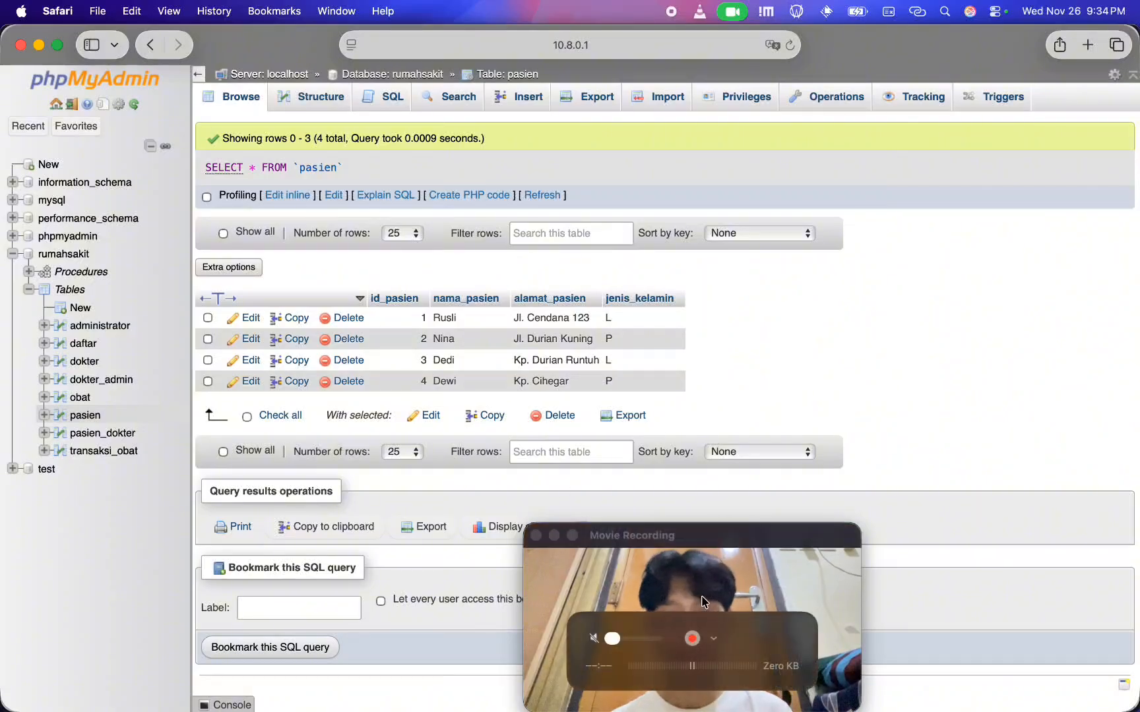
drag(684, 543, 957, 541)
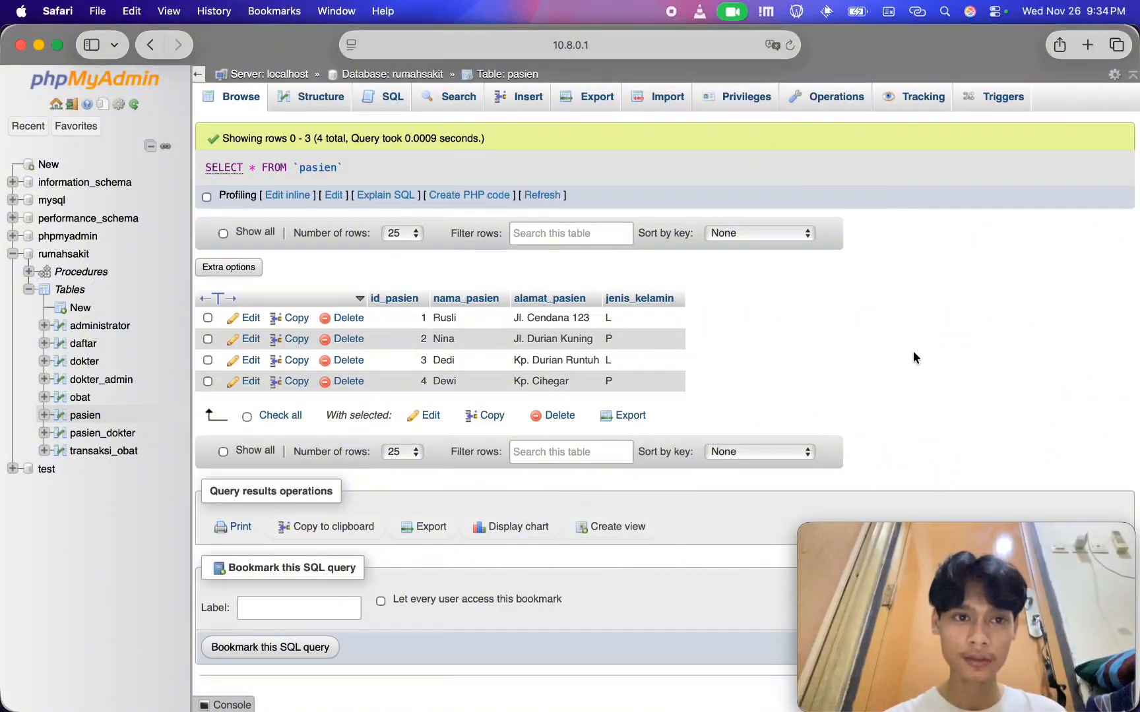
key(super+r)
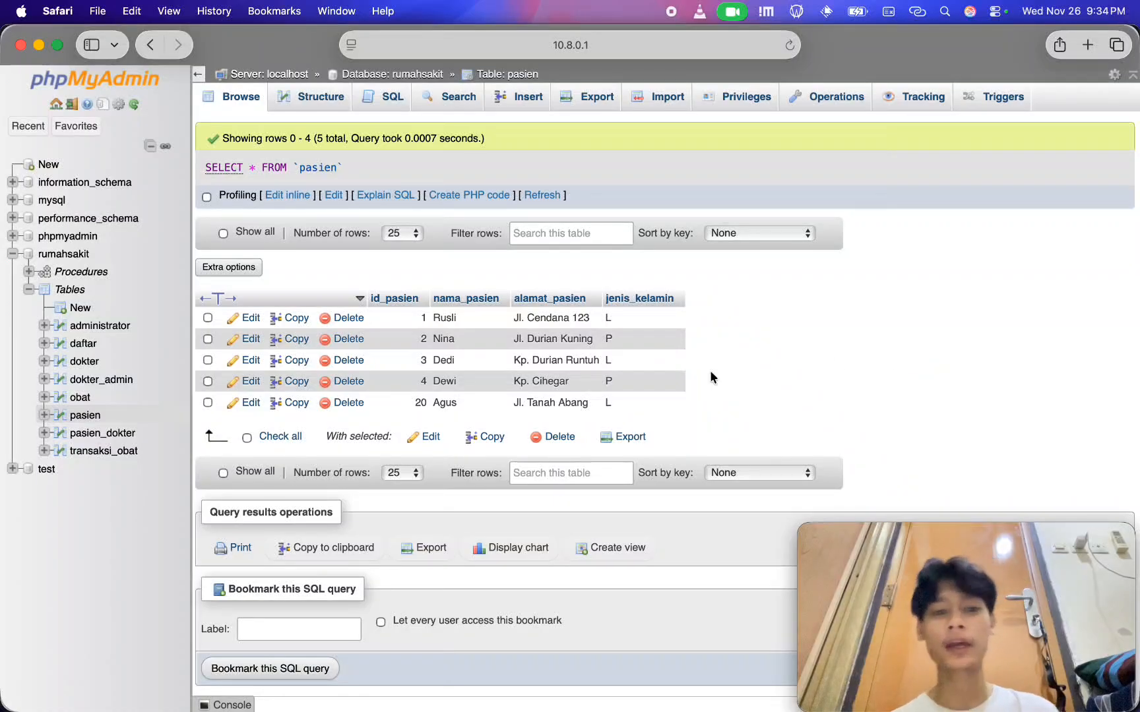